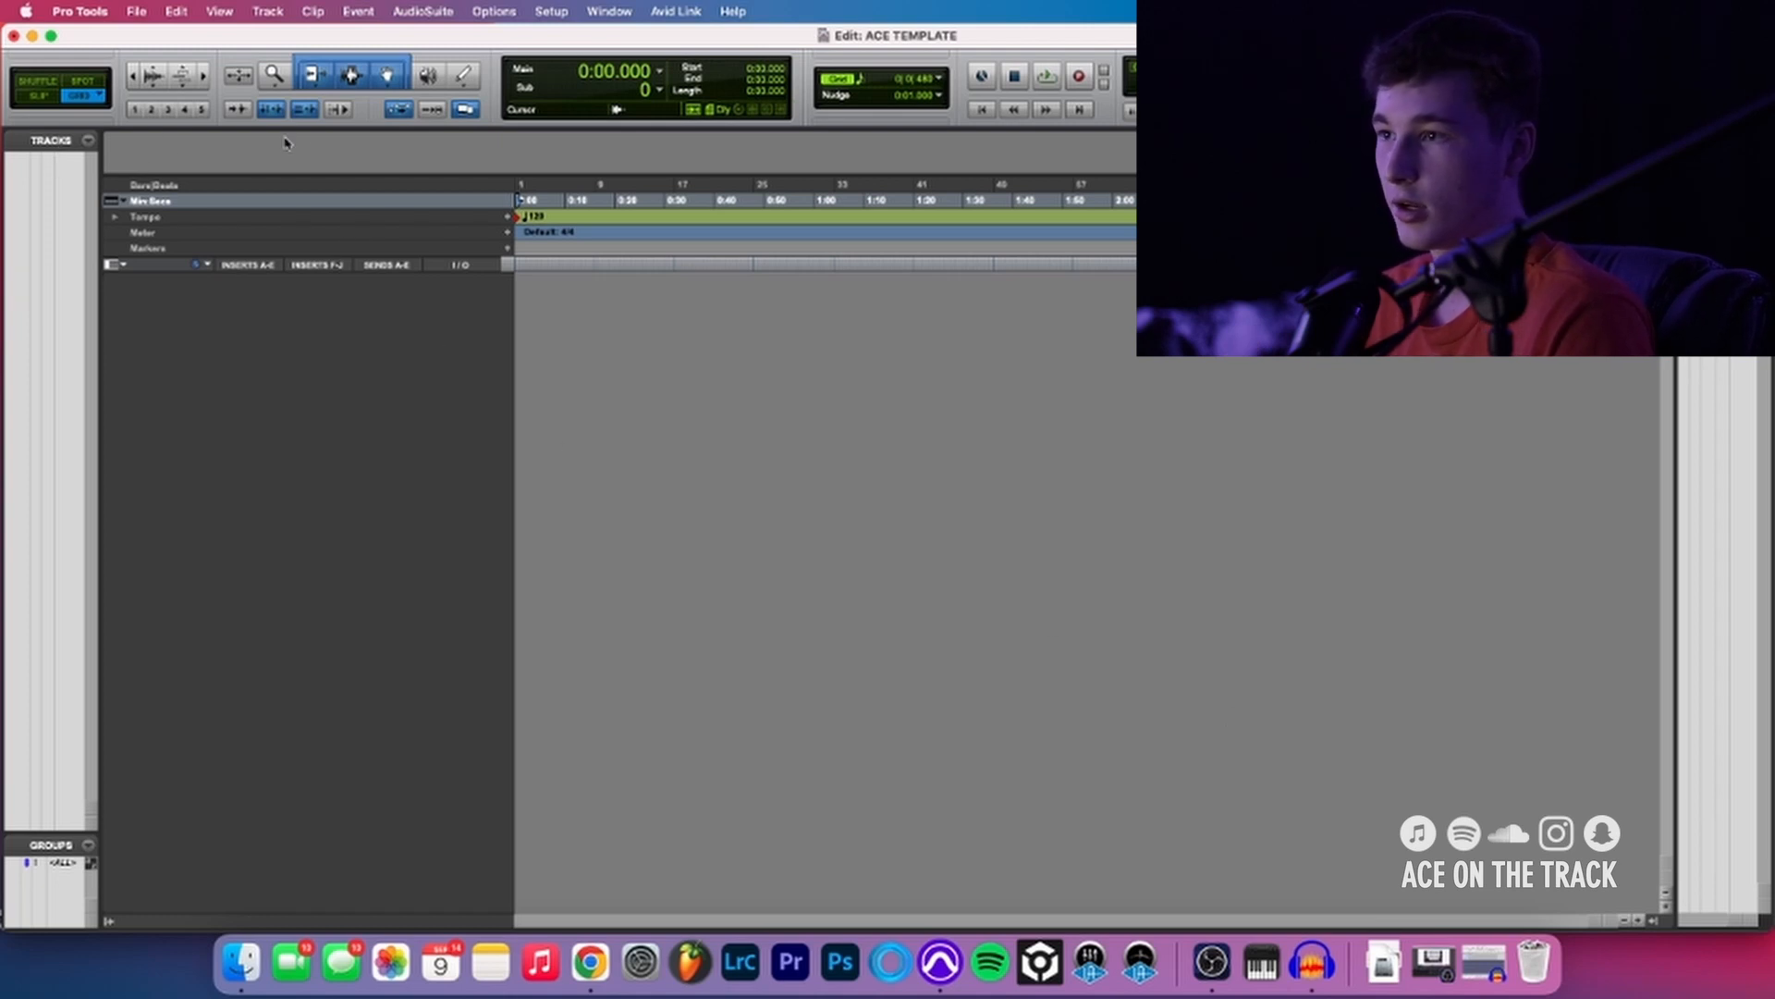
left_click_drag(101, 176, 440, 194)
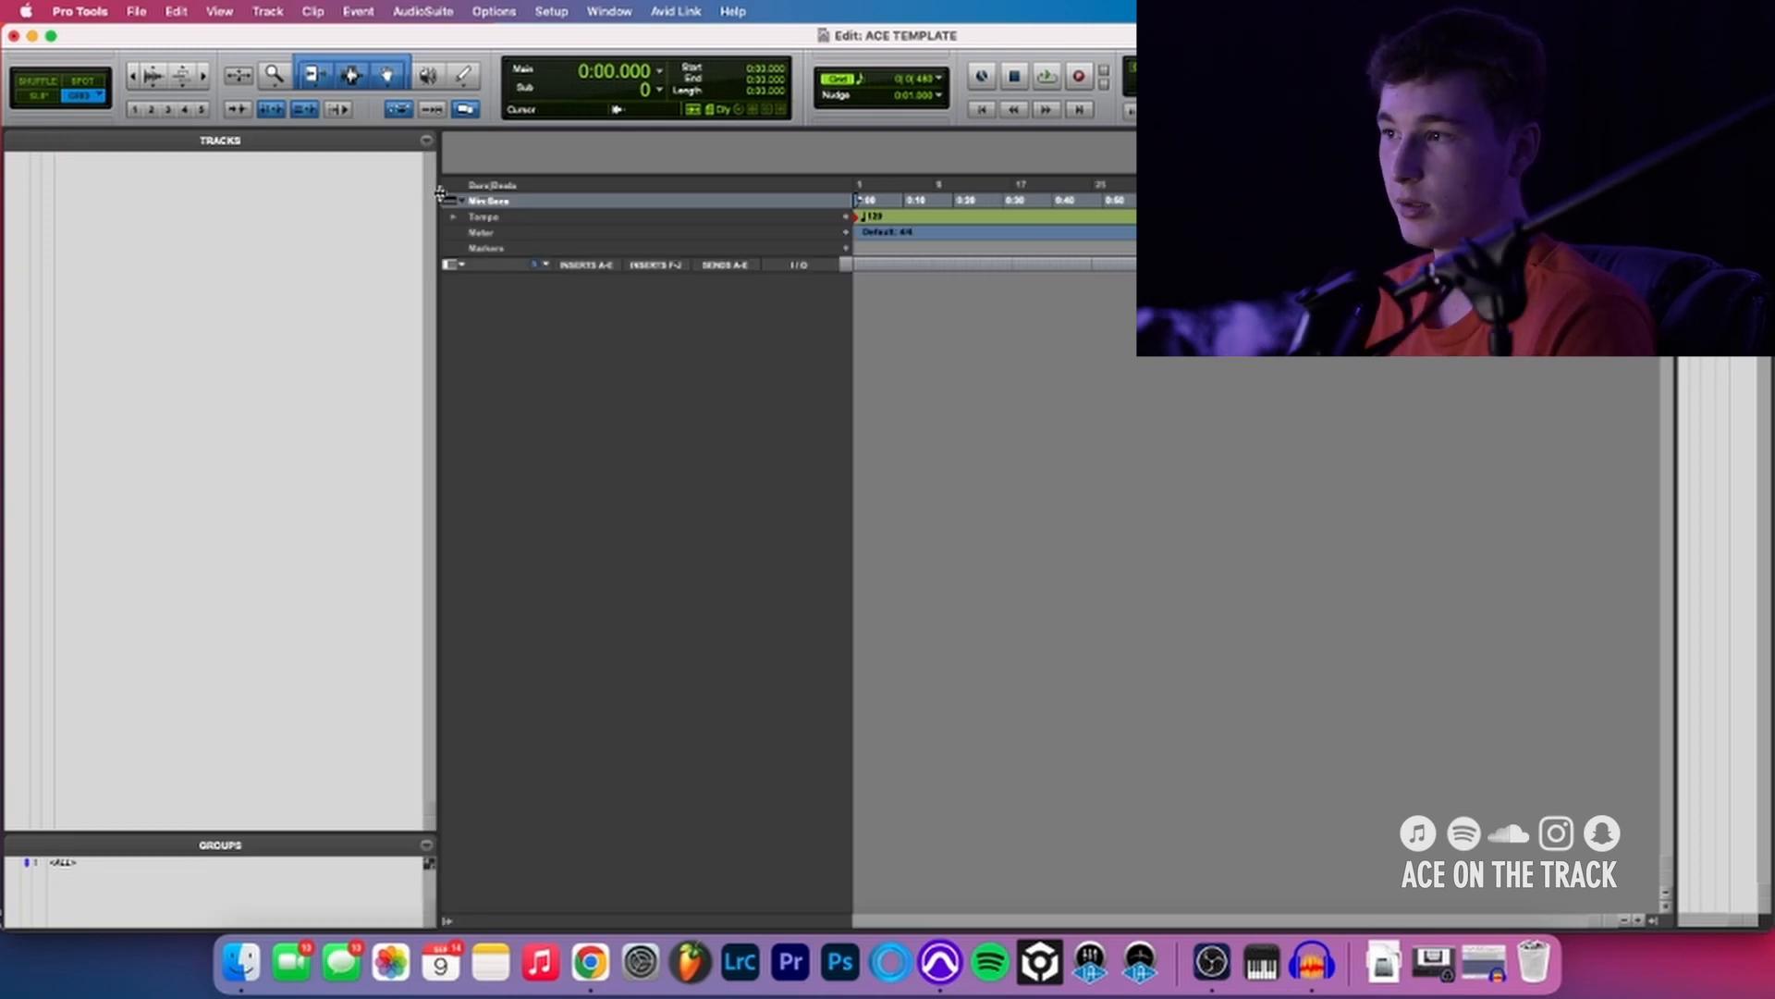
left_click(444, 198)
left_click(424, 196)
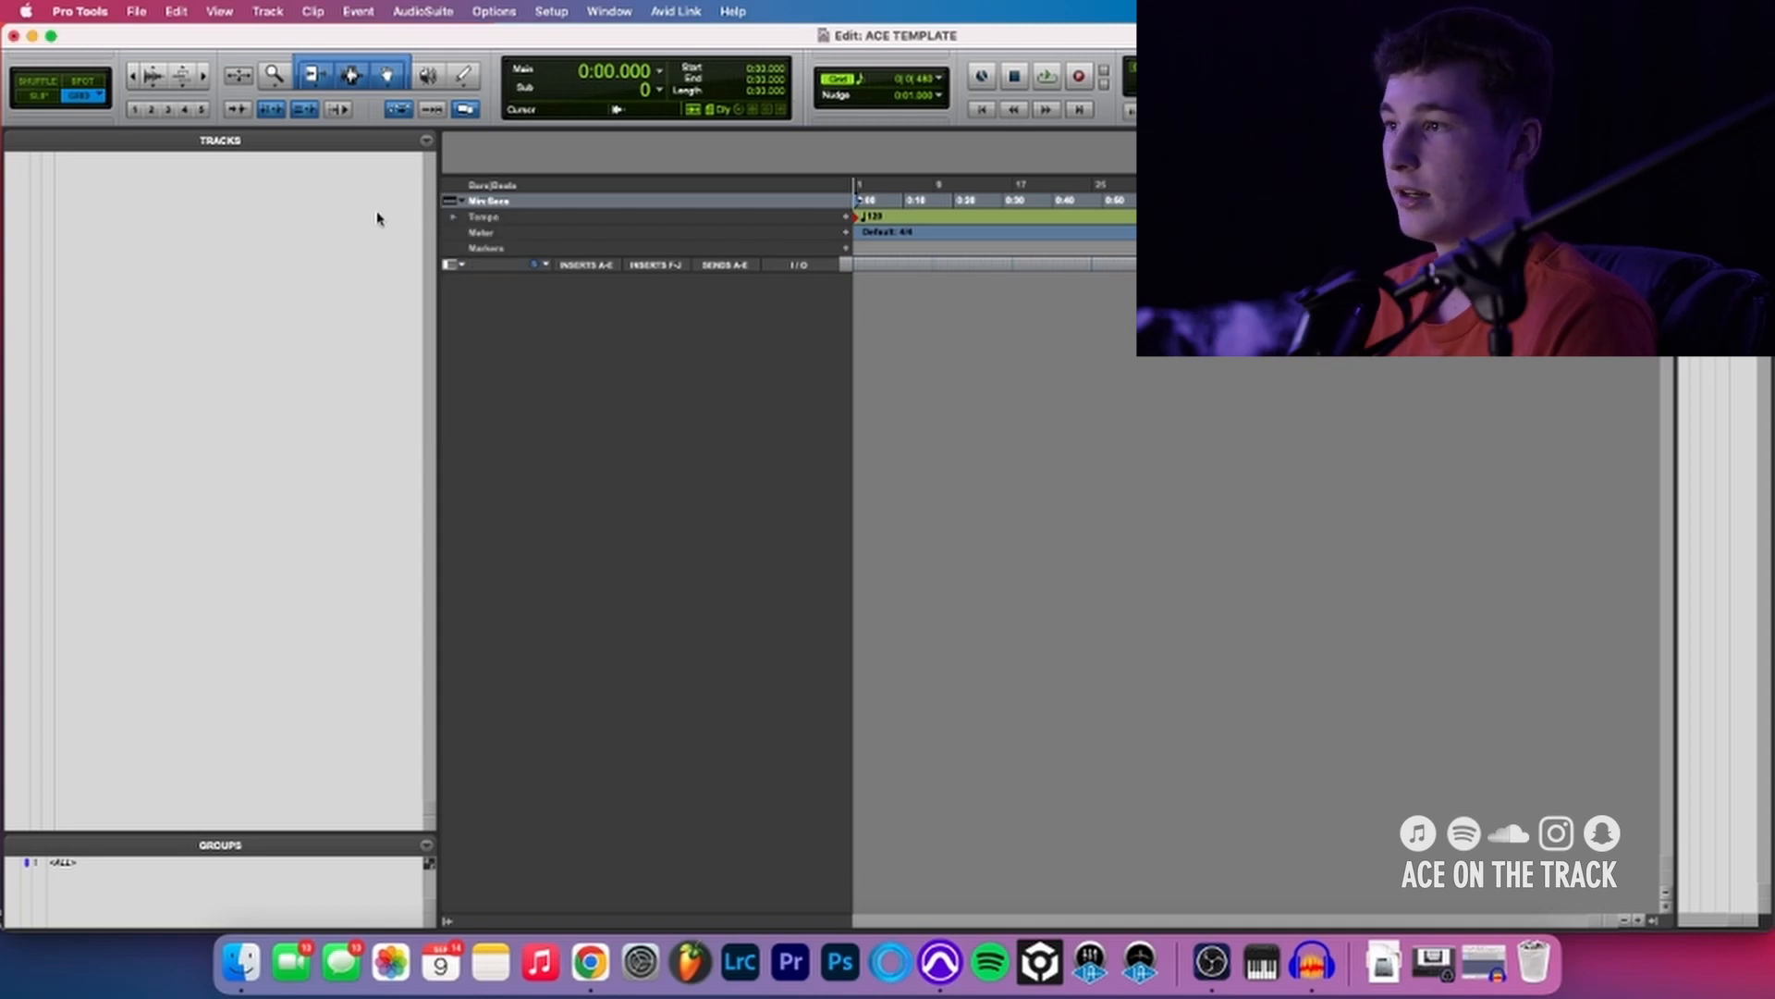
left_click_drag(438, 202, 71, 208)
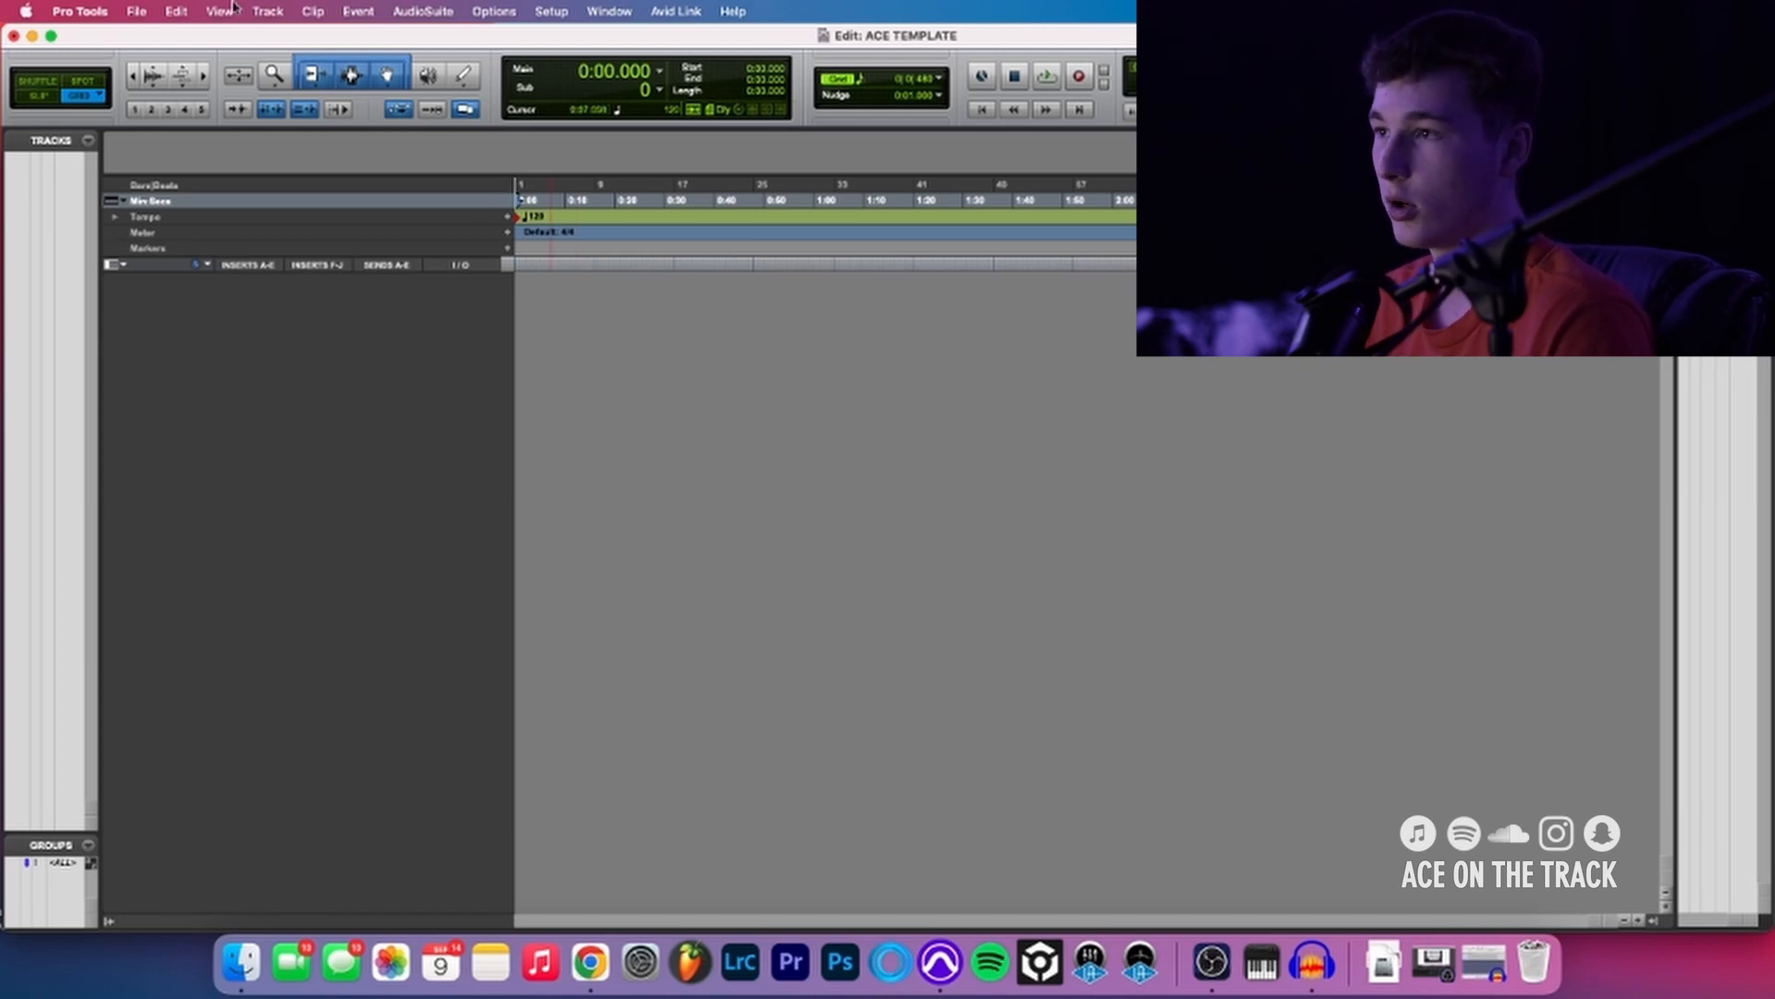
- Create nine new mono audio tracks named VOCALS
left_click(272, 10)
left_click(593, 314)
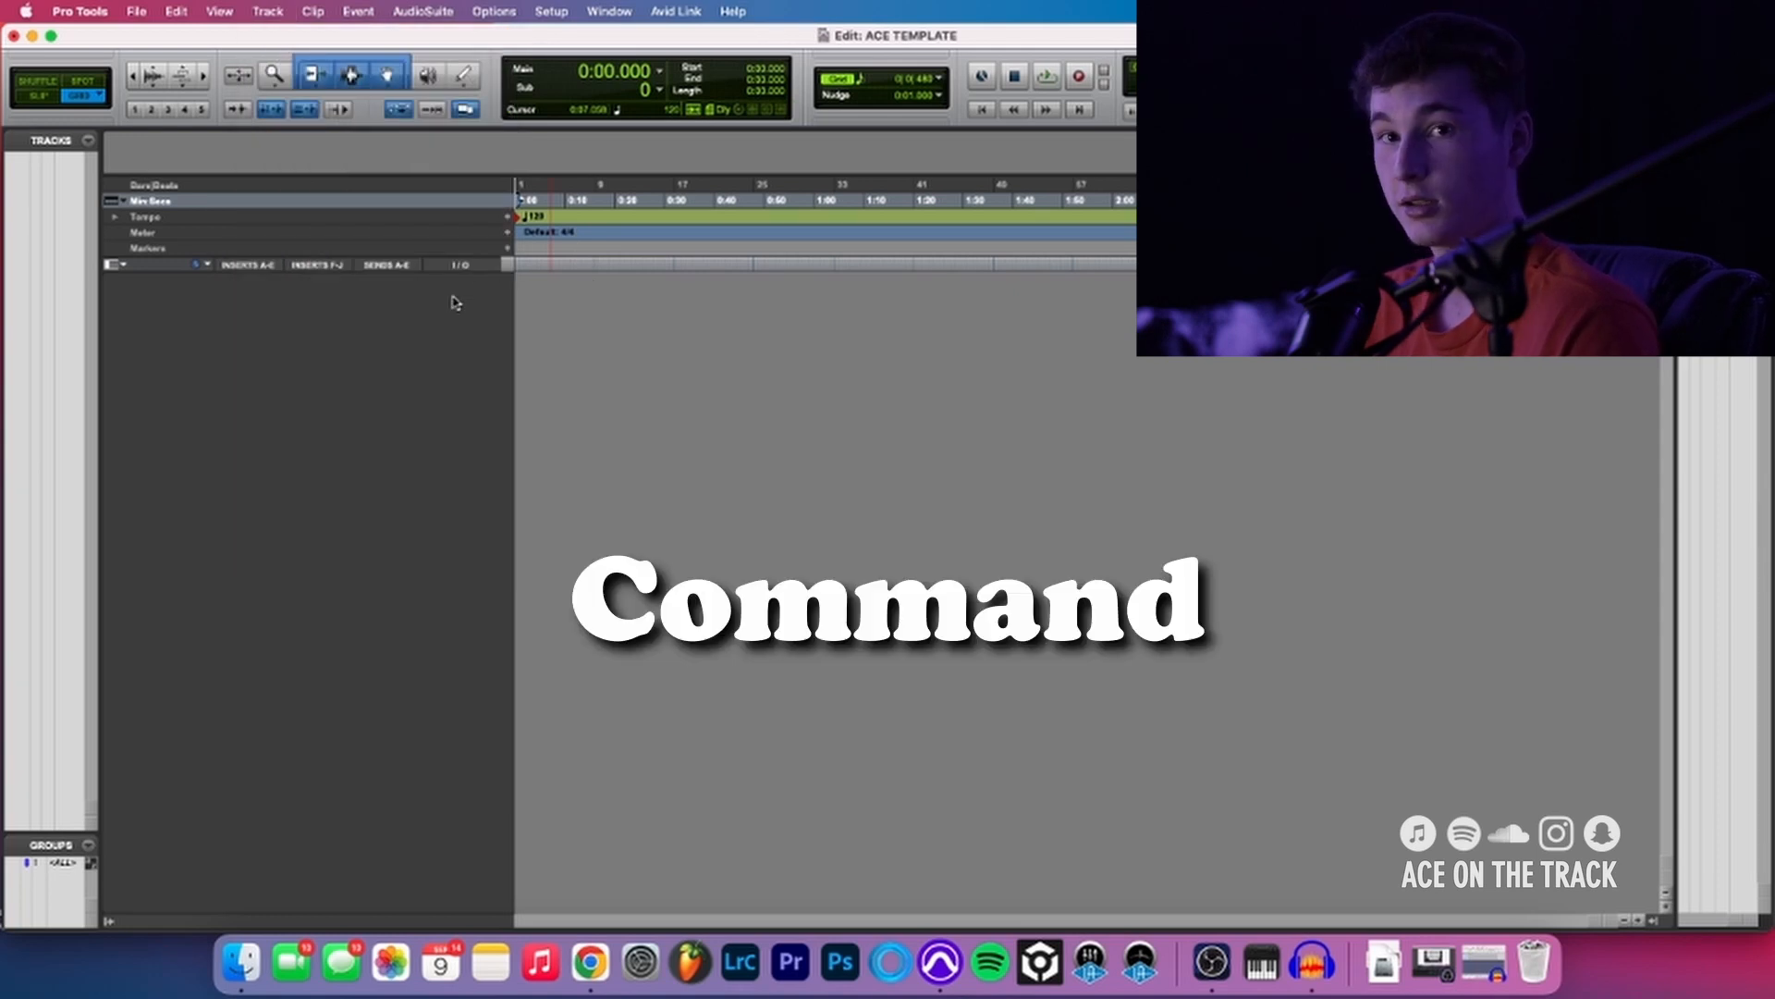
key("super+shift+n")
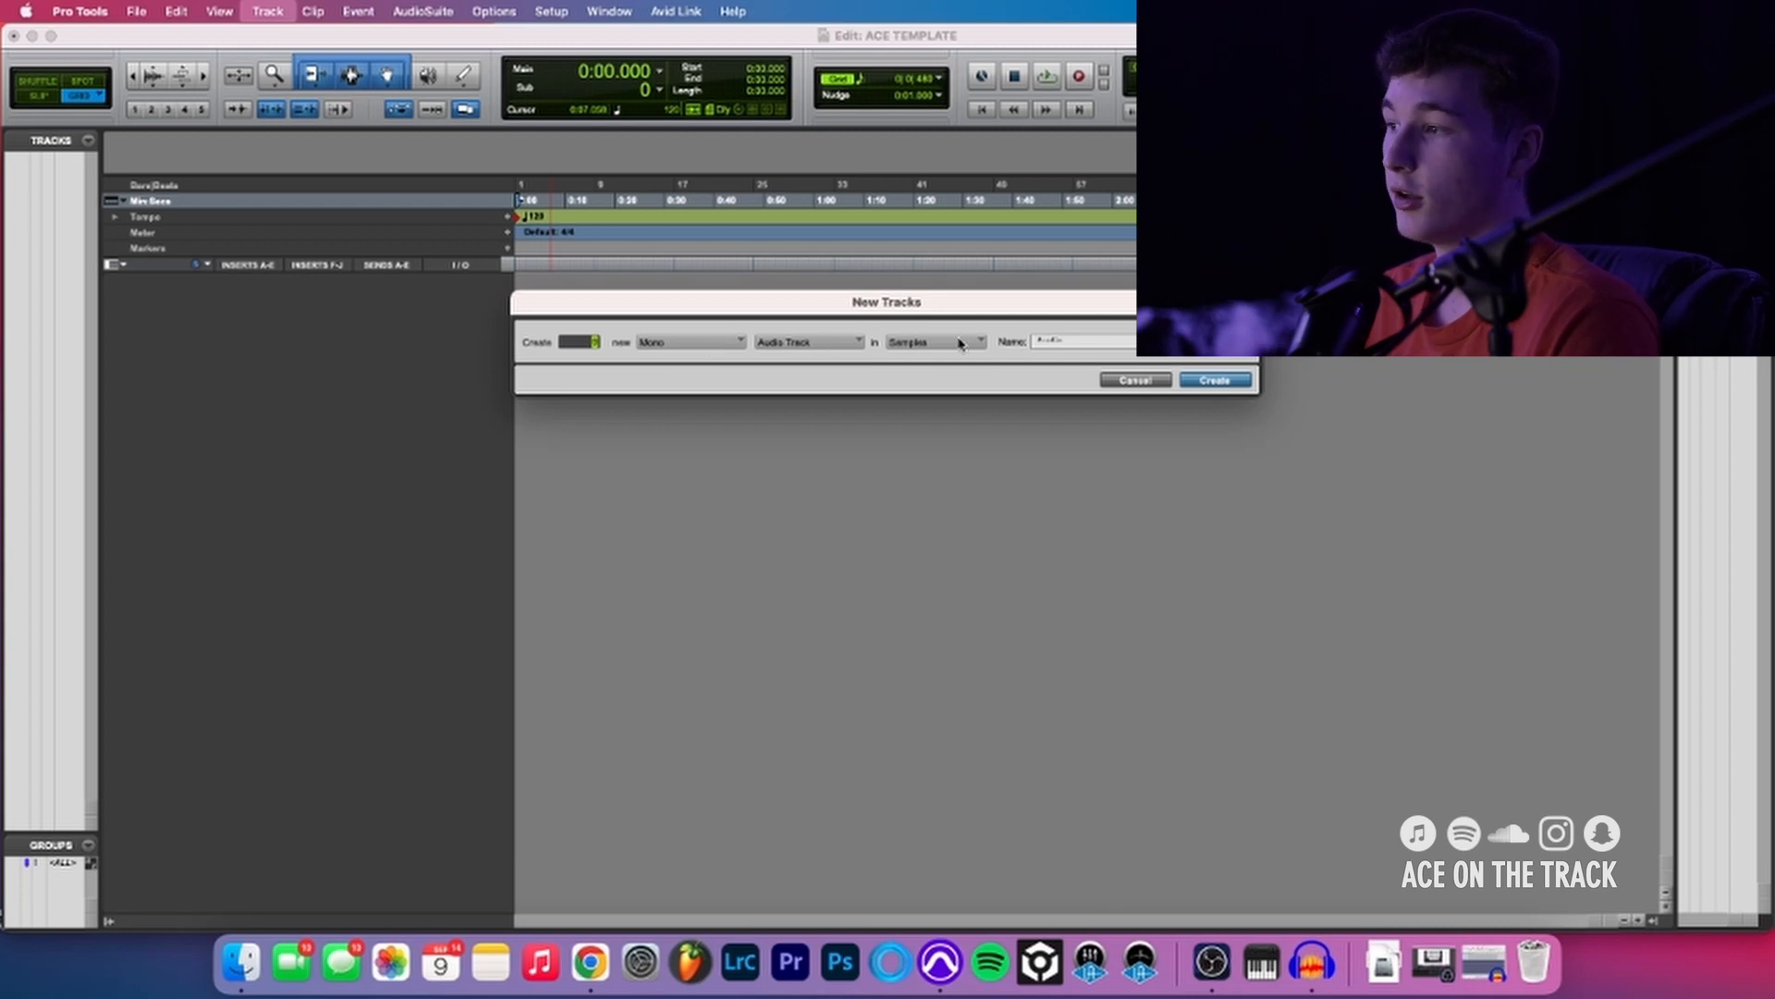
left_click_drag(1127, 337, 1001, 338)
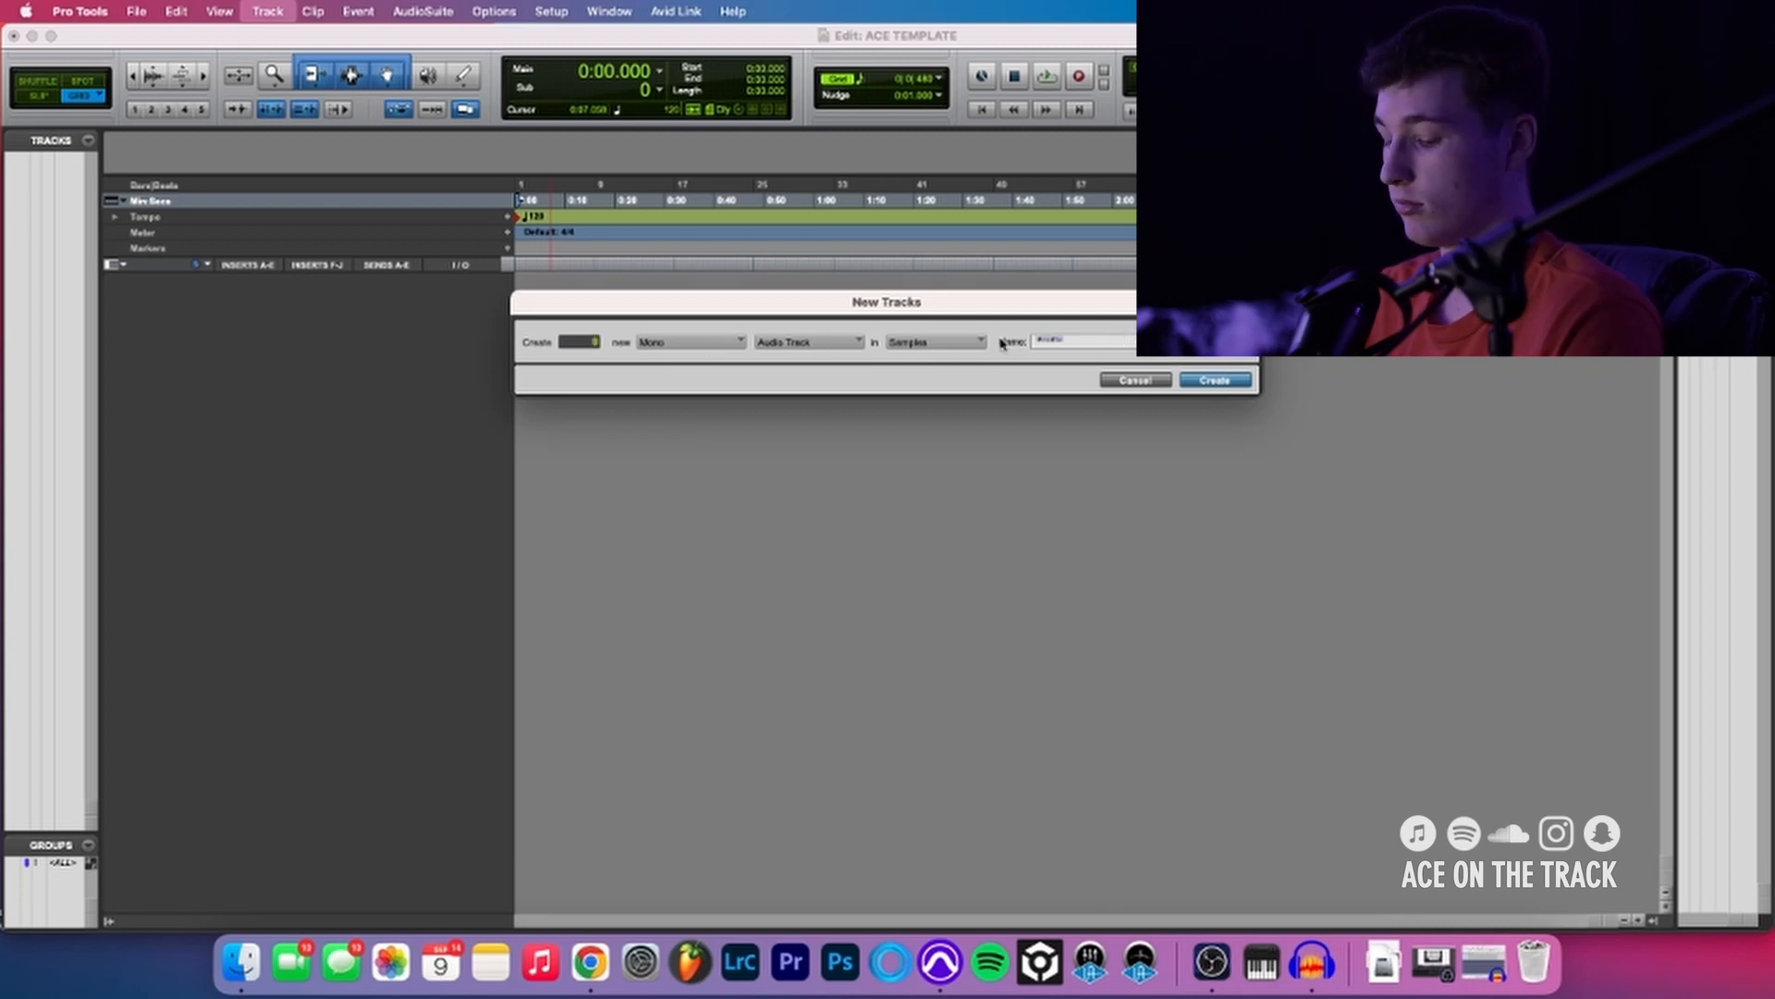
key("BackSpace")
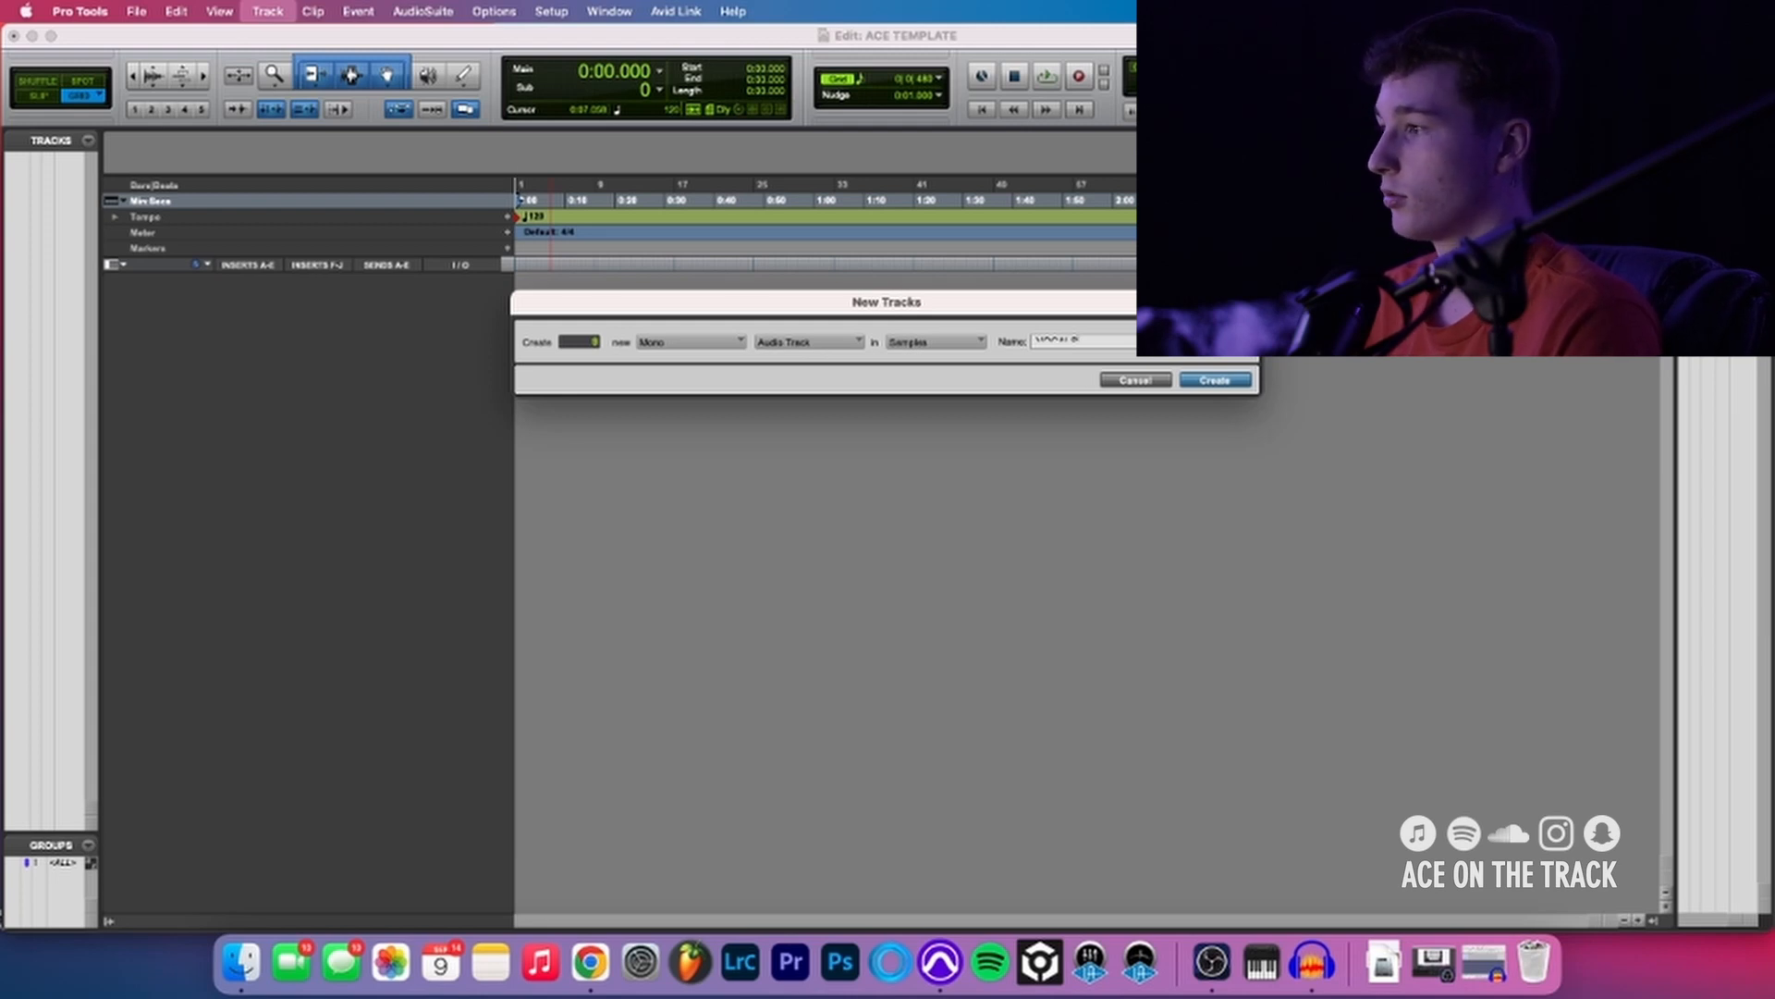
key("Return")
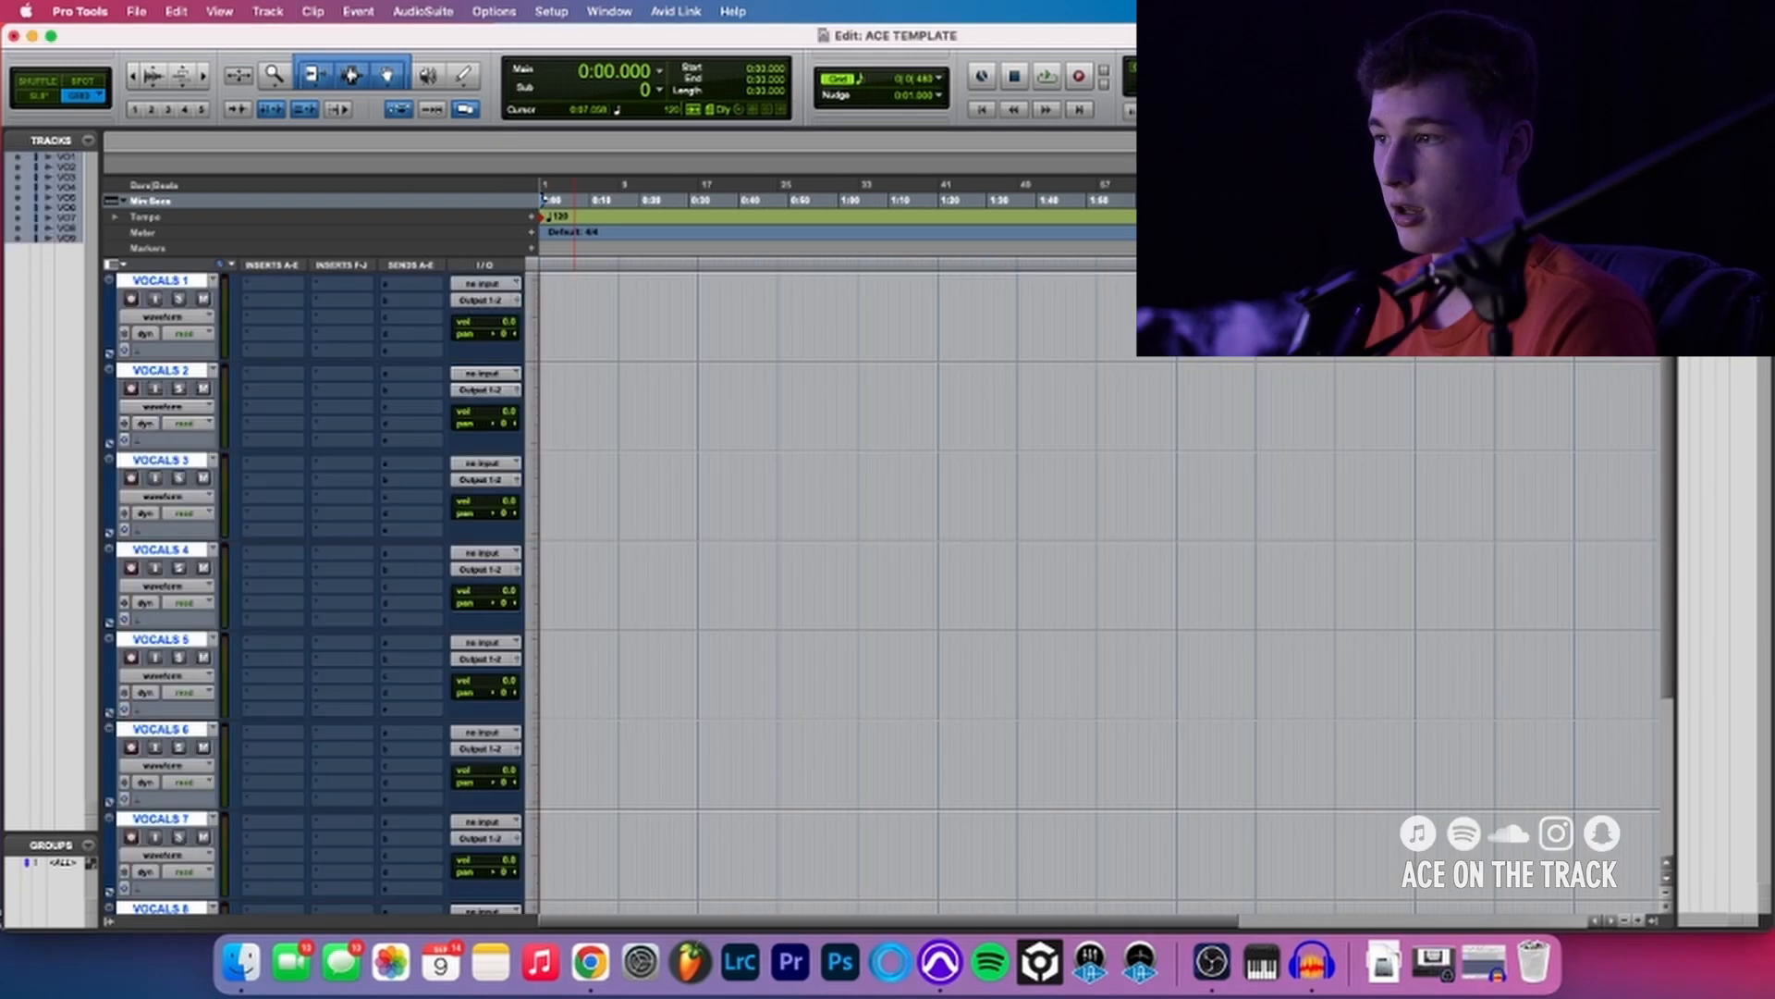
- Color the VOCALS 1 track bright red using the track color palette
left_click(168, 283)
double_click(111, 303)
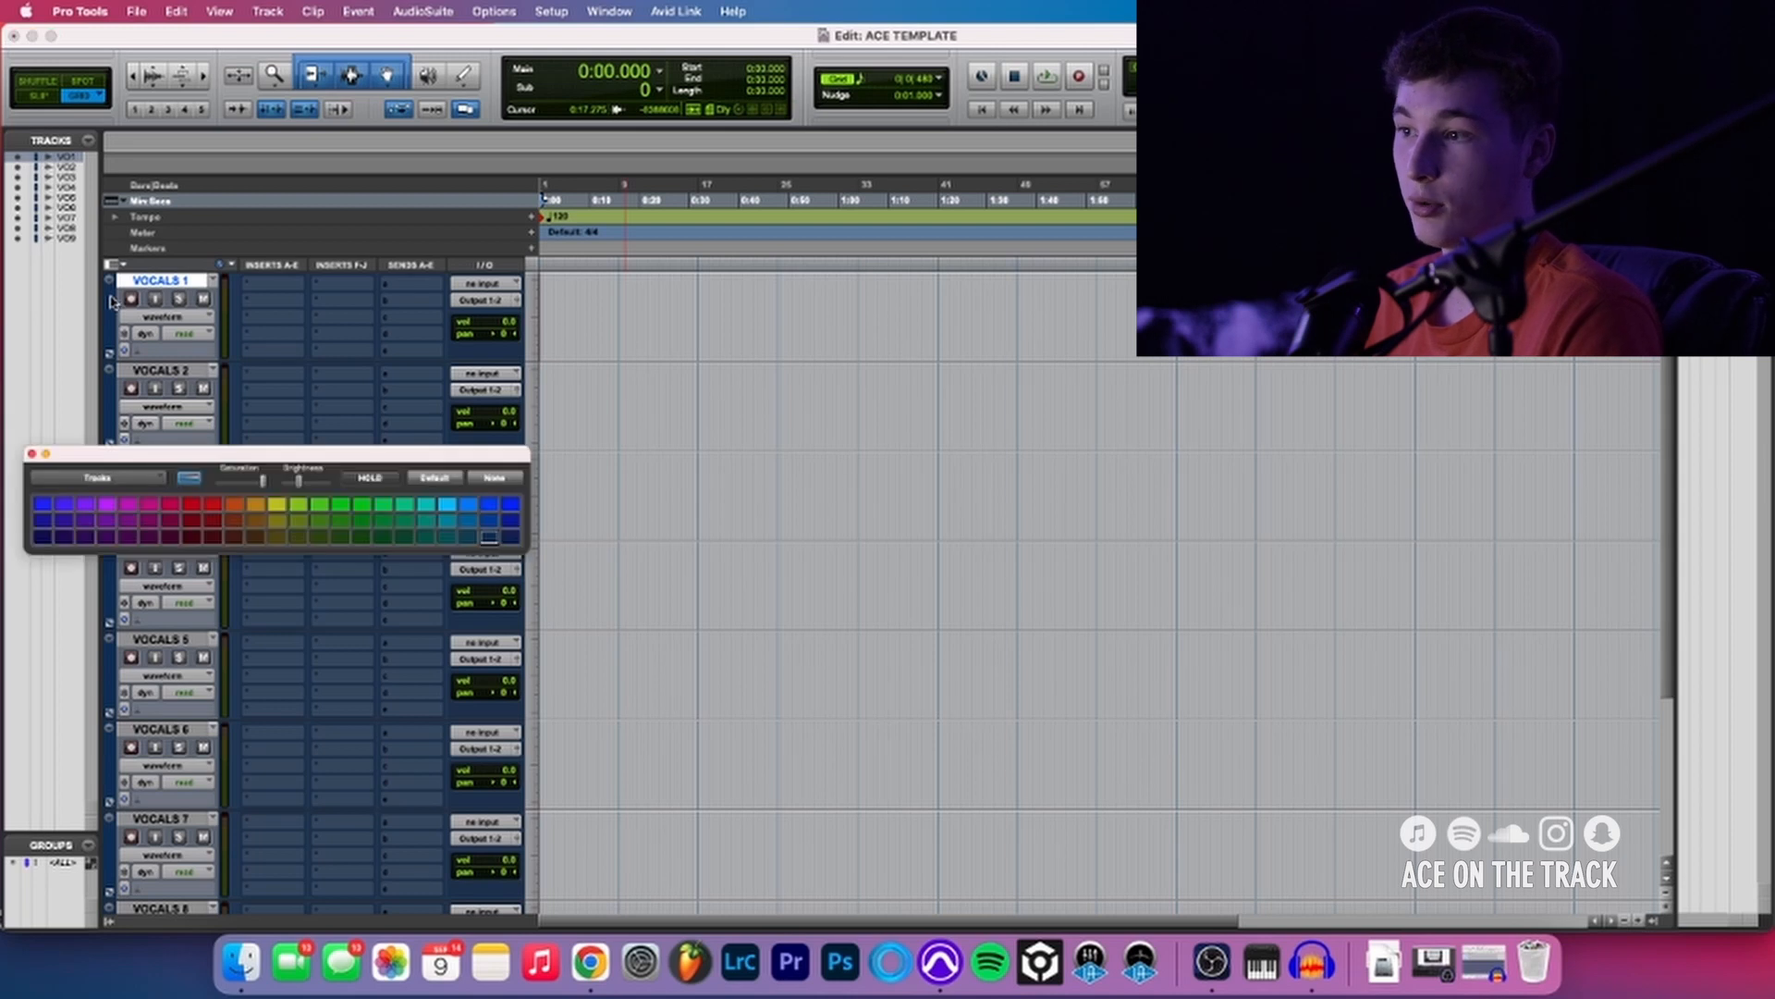
left_click(191, 504)
left_click(32, 454)
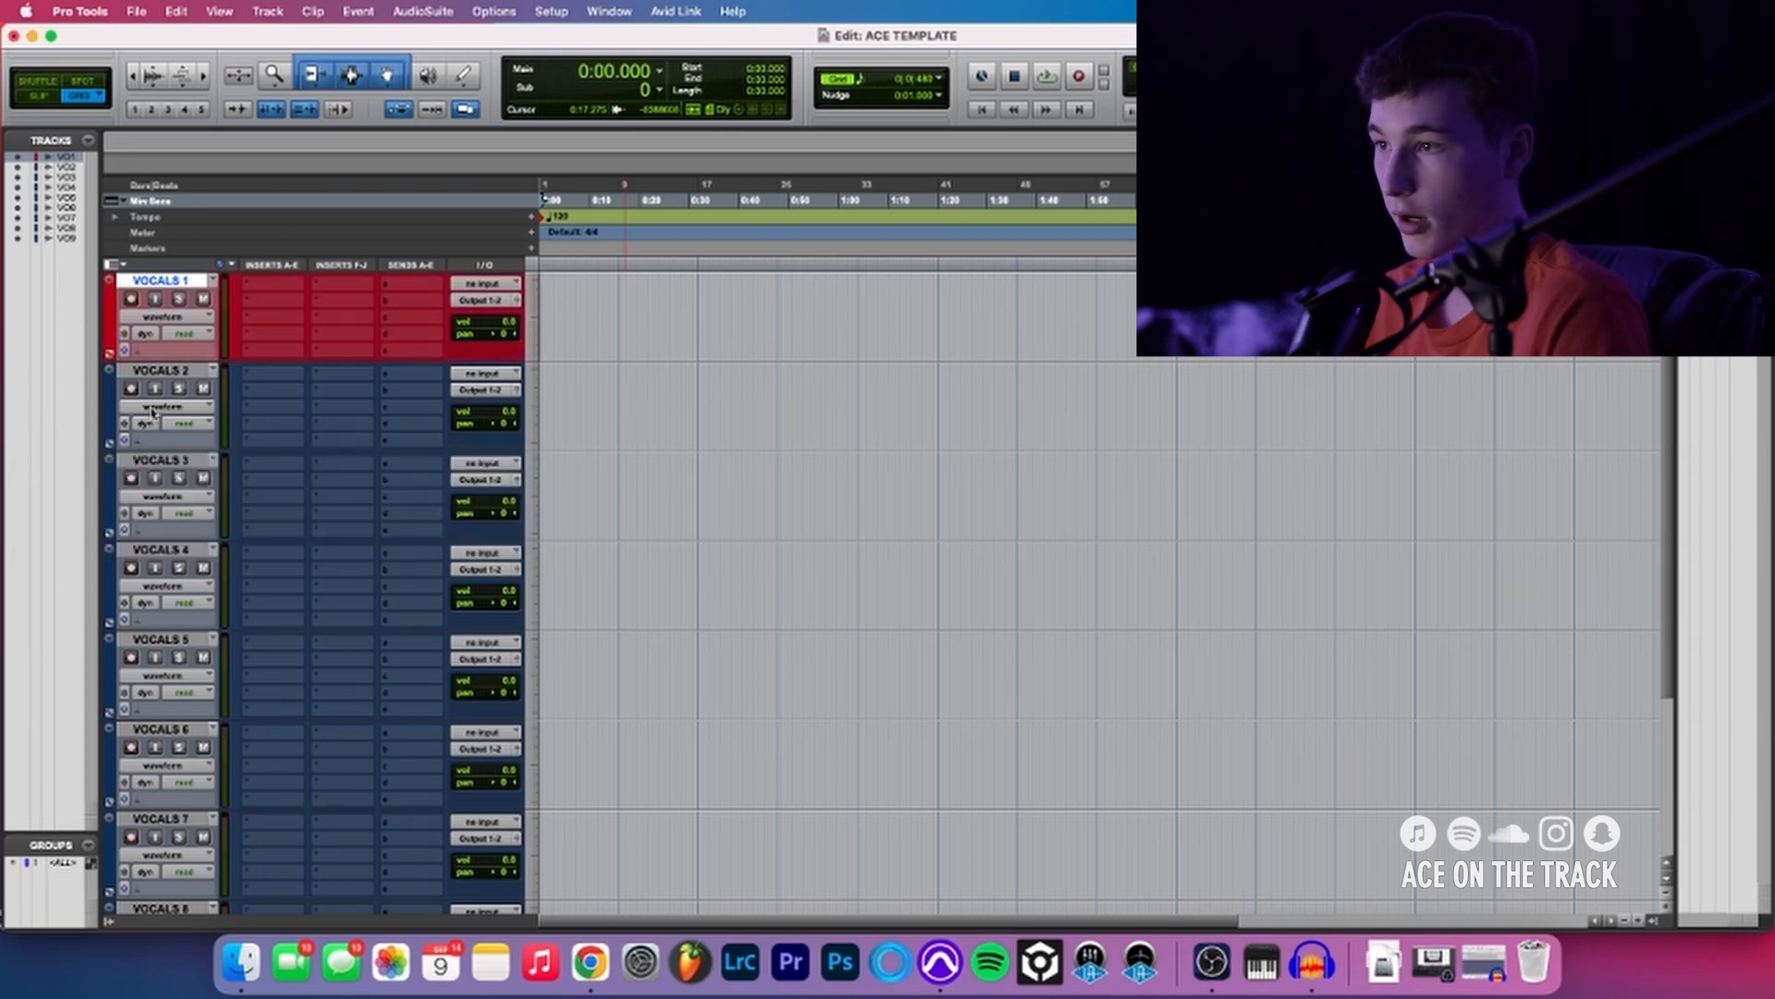
left_click(485, 284)
mouse_move(520, 288)
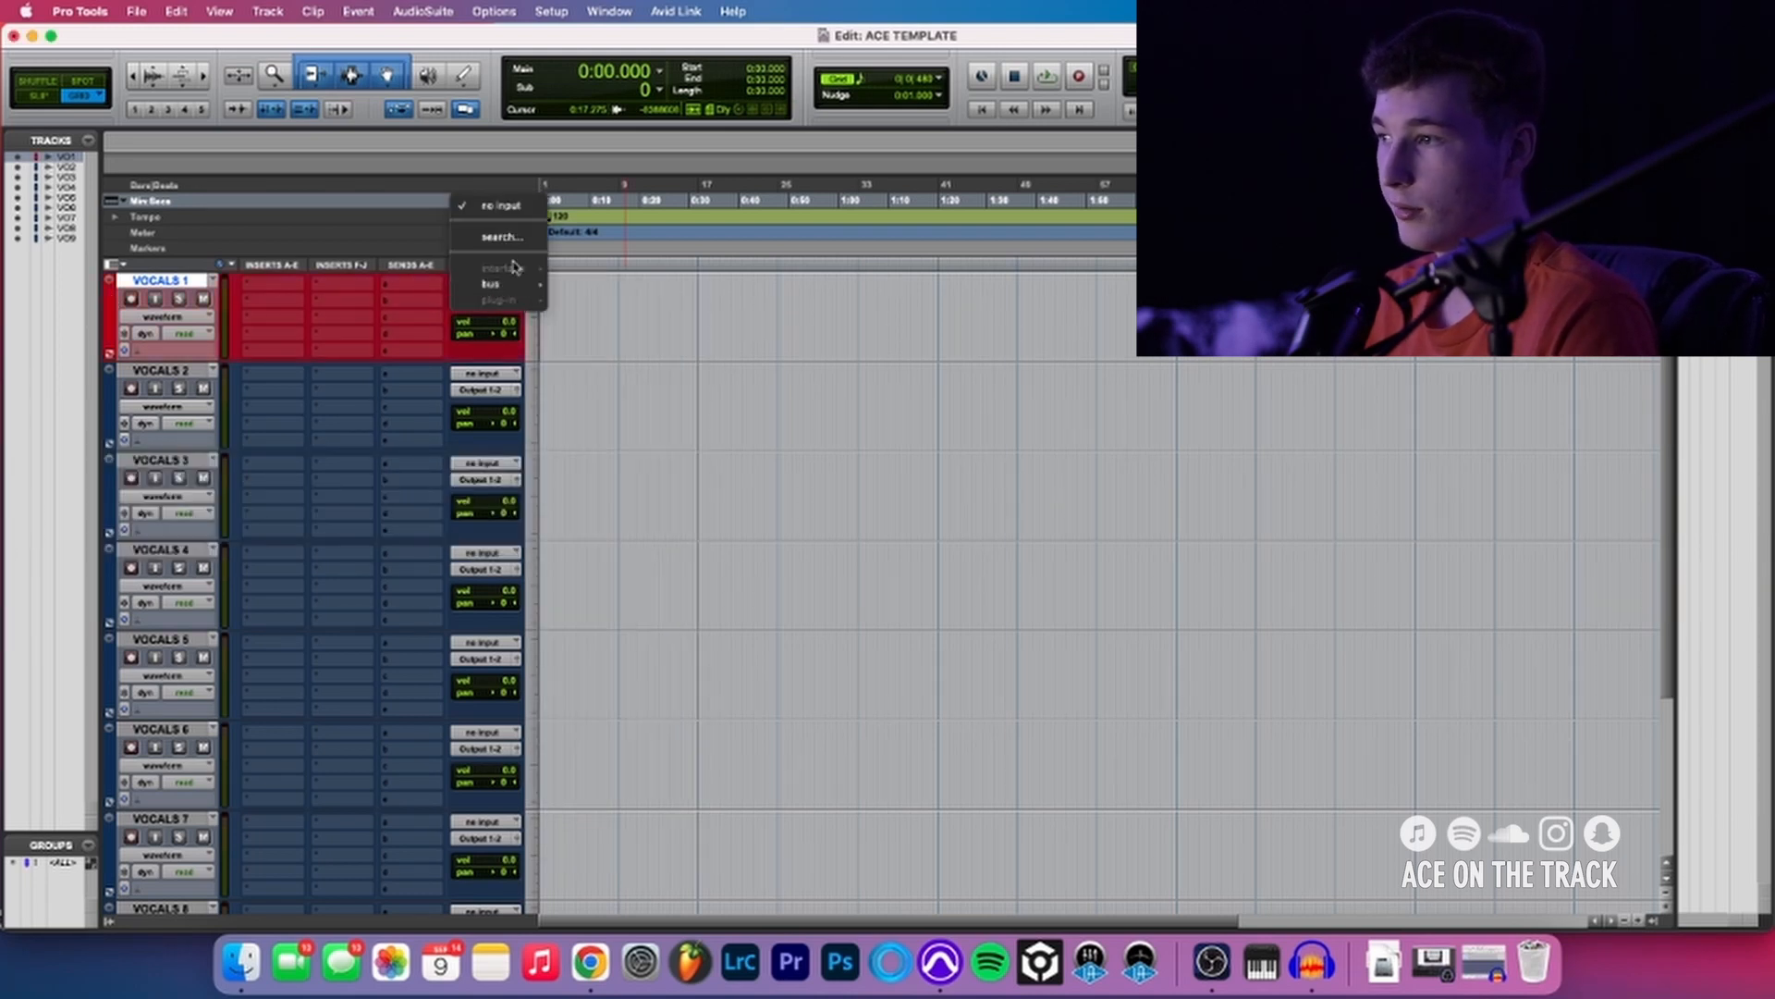
left_click(671, 321)
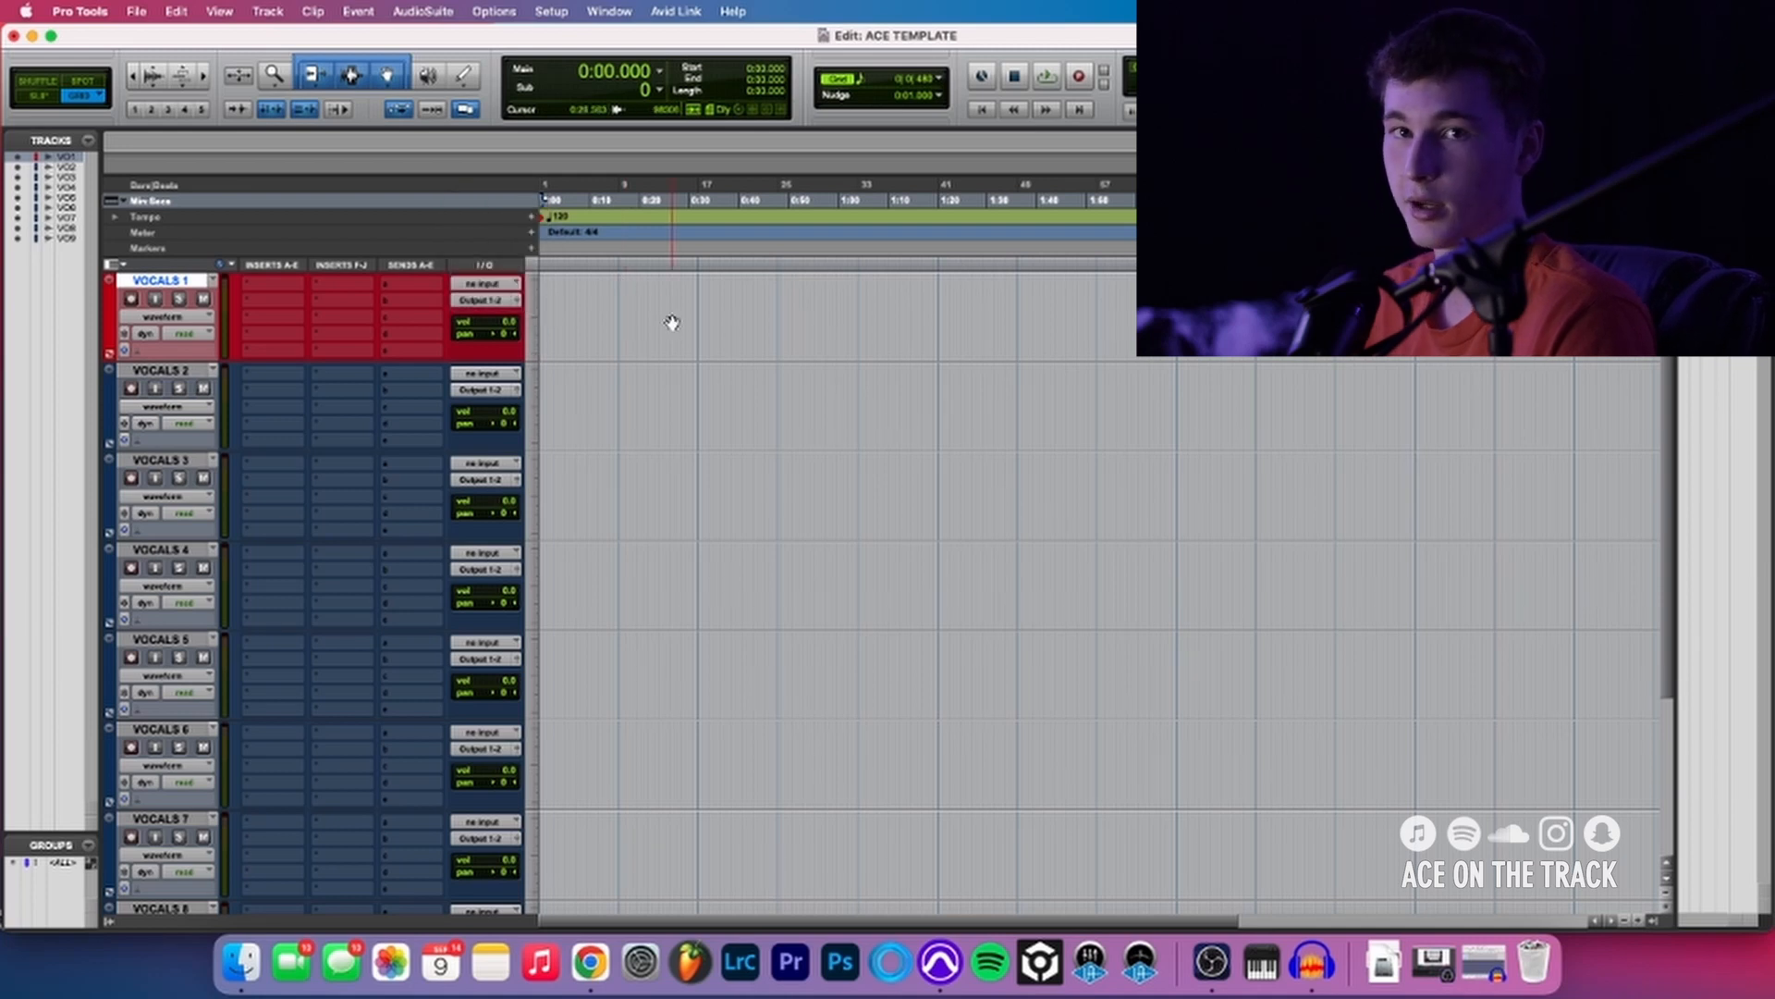
- Rename the tracks VOCALS 6 through VOCALS 9 as BG, BG2, BG3 and BG4
scroll(409, 432, "down", 3)
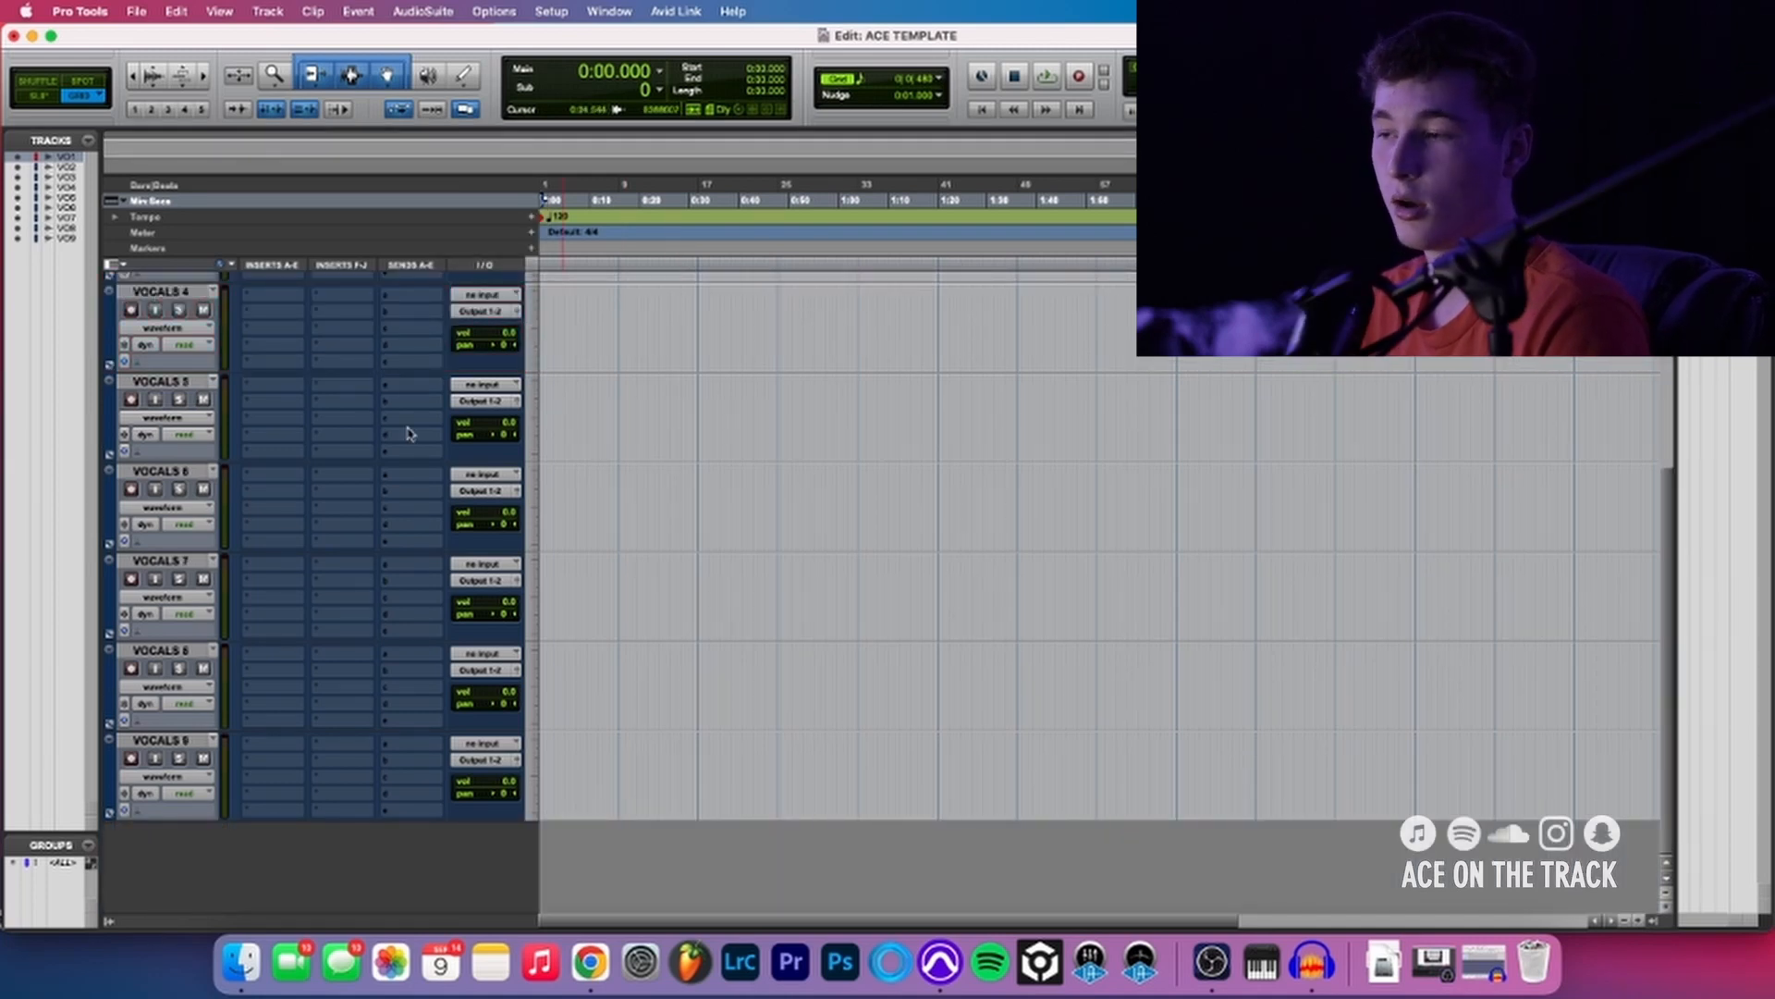
scroll(408, 428, "up", 3)
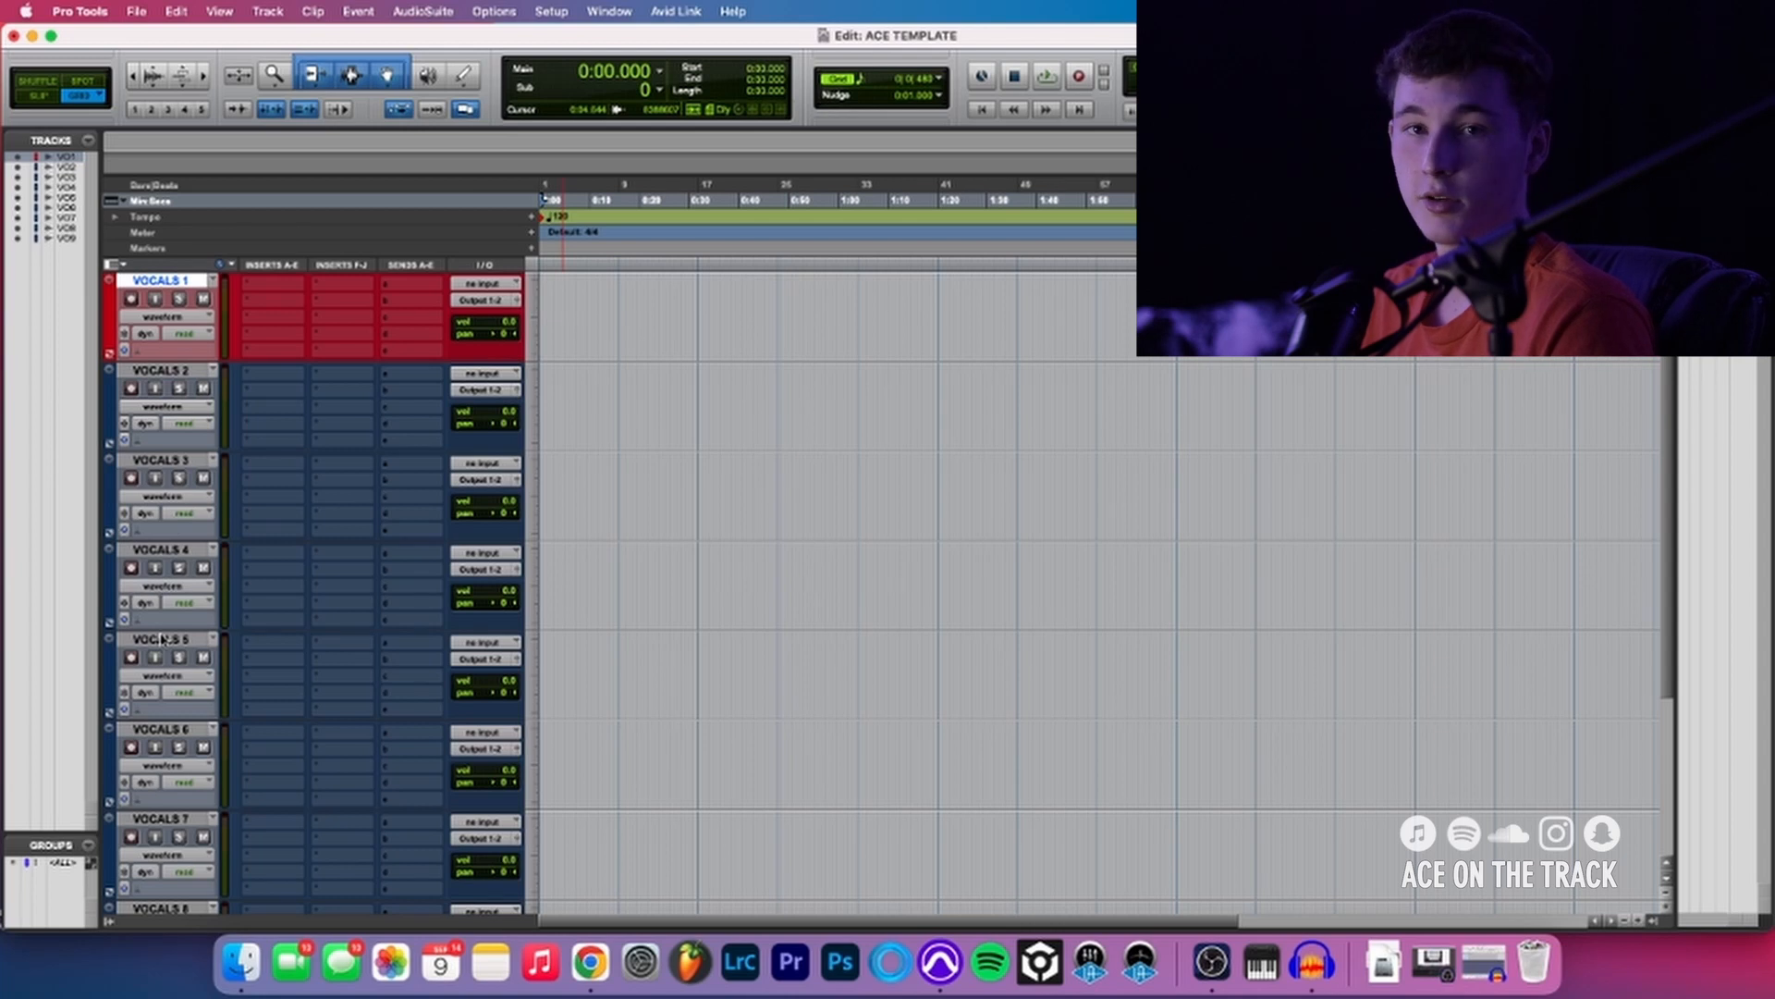
double_click(162, 728)
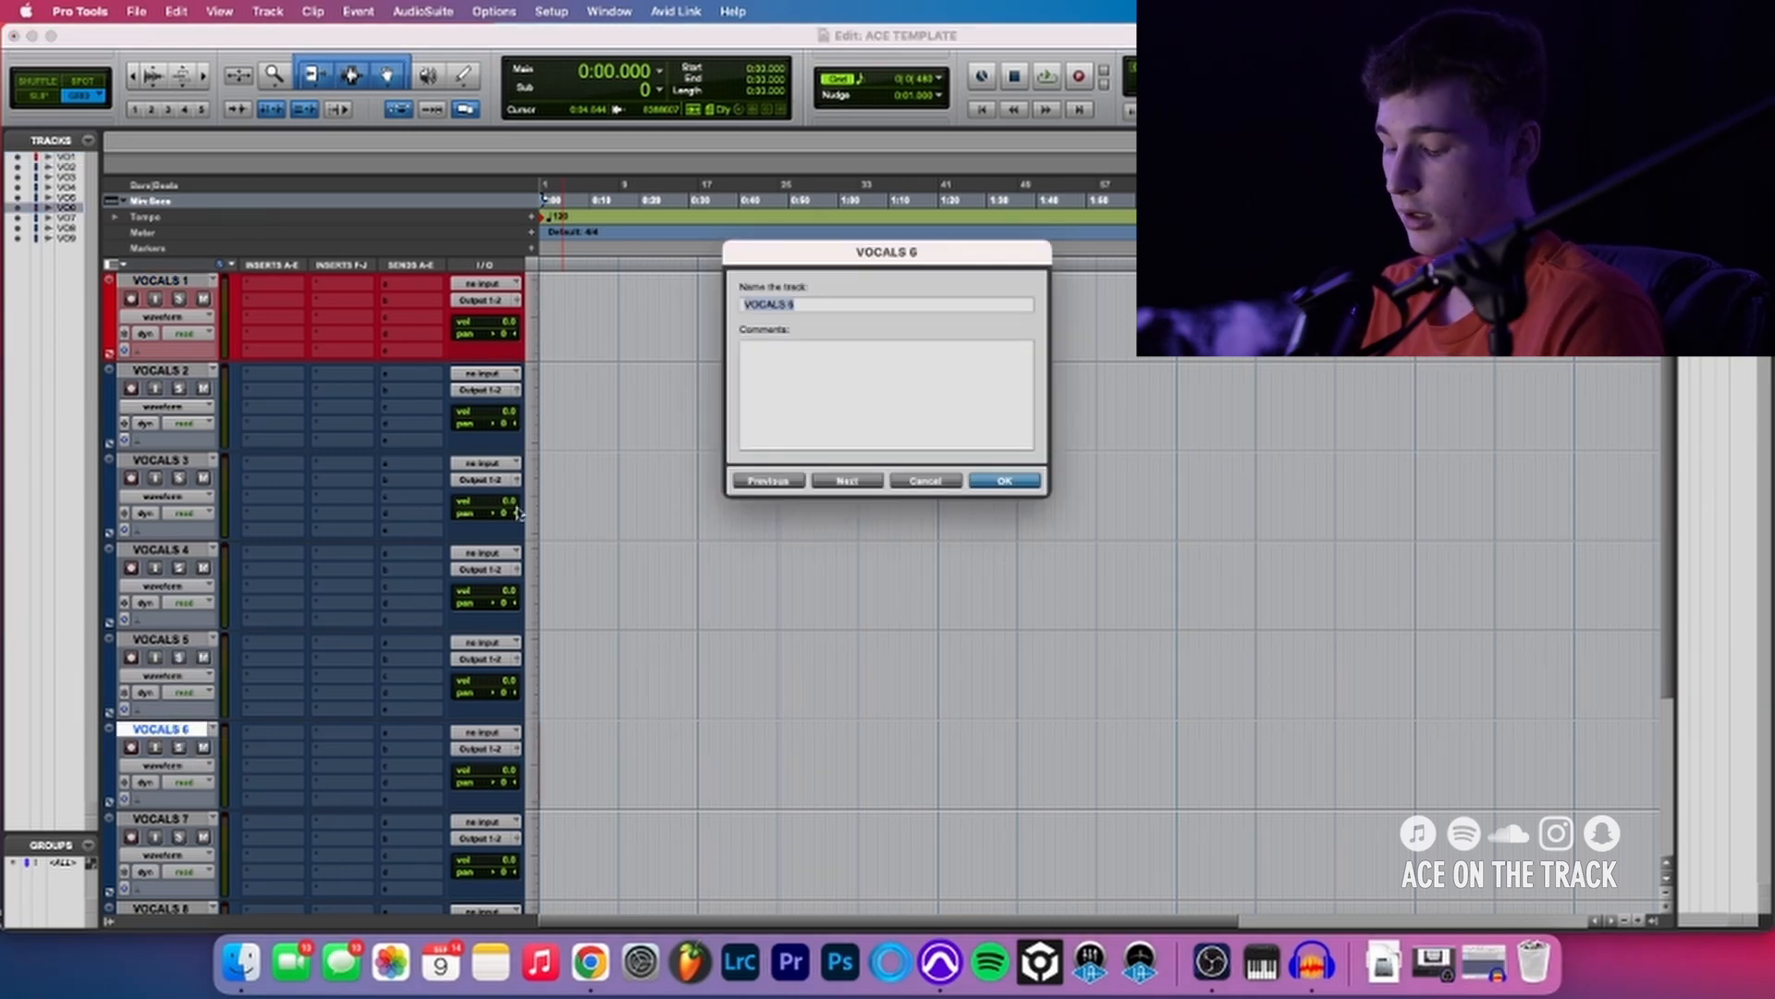
type("BG")
key("super+Right")
type("BG2")
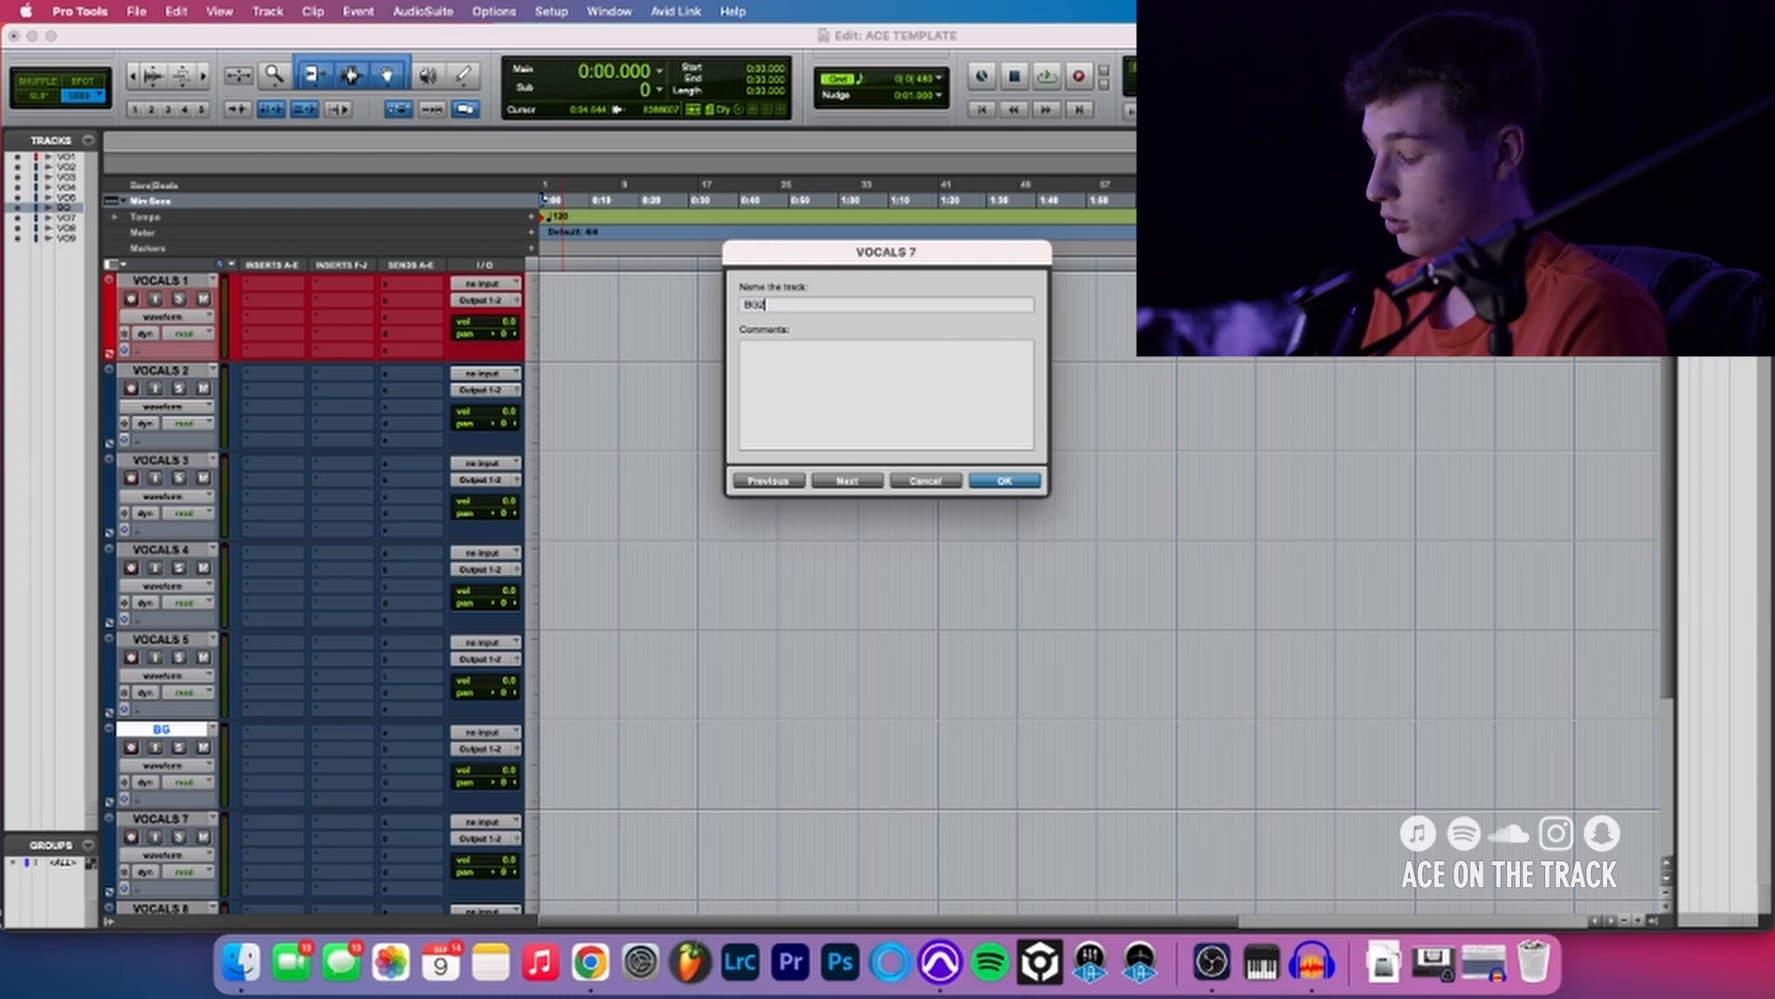
key("super+Right")
type("BG3")
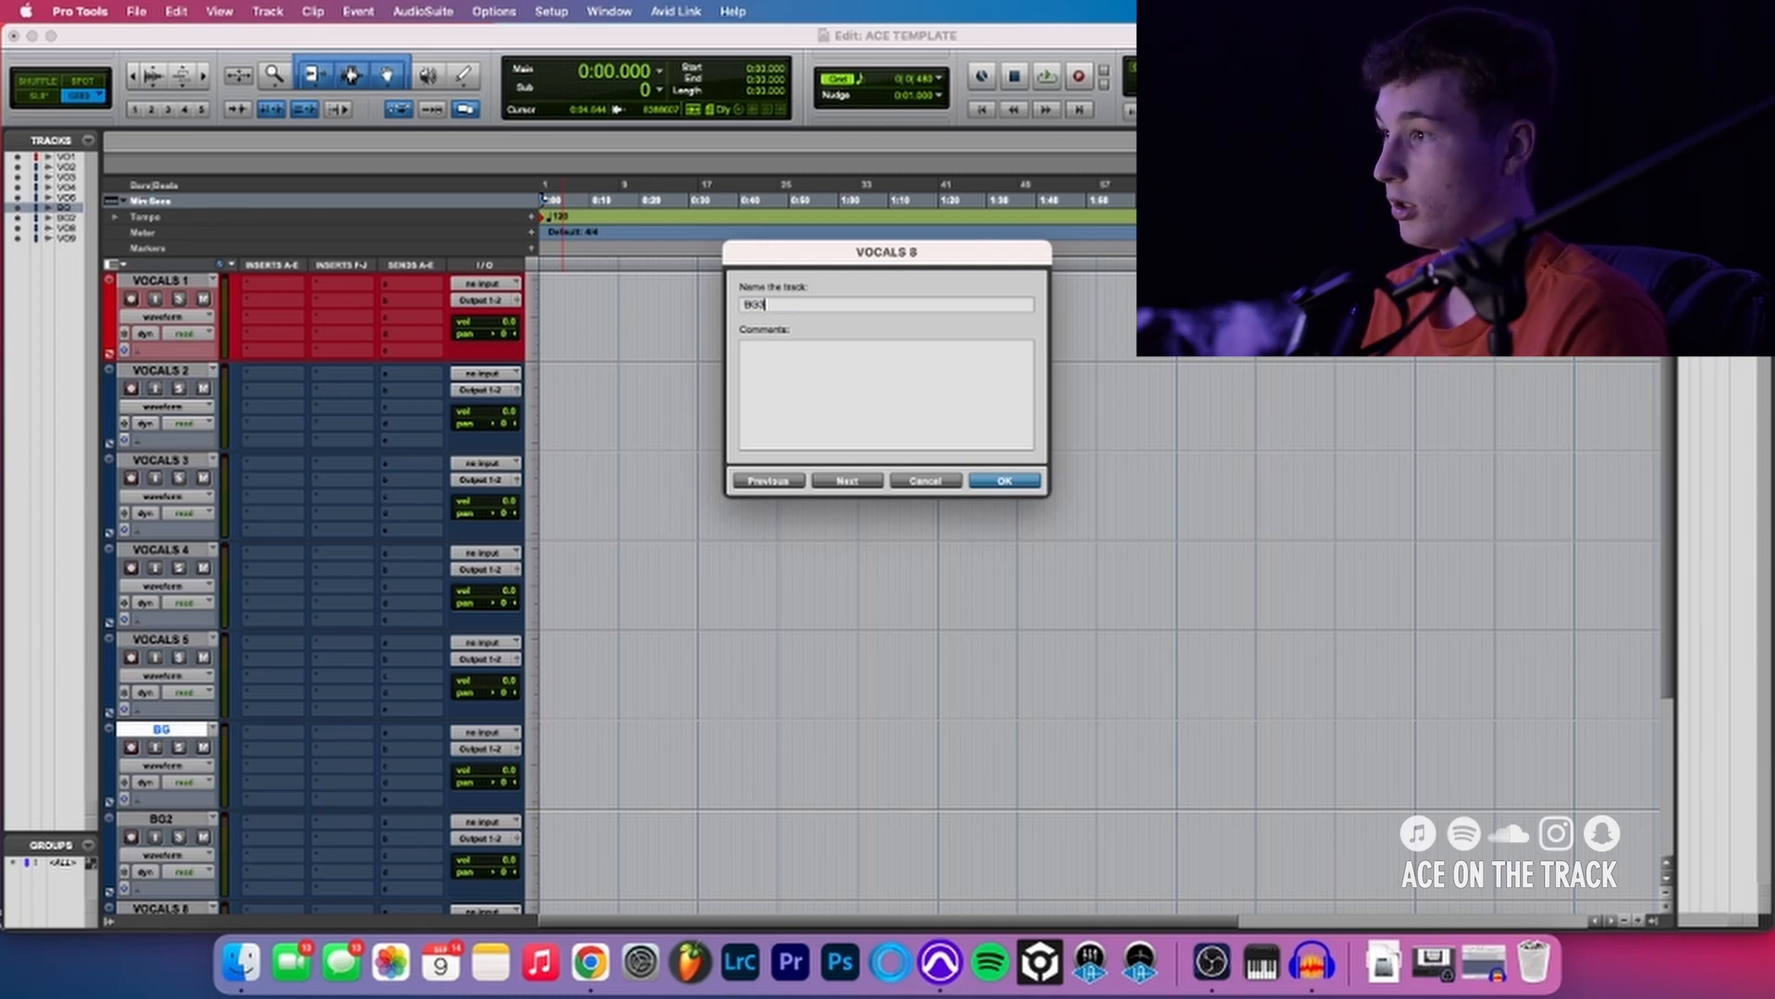
key("super+Right")
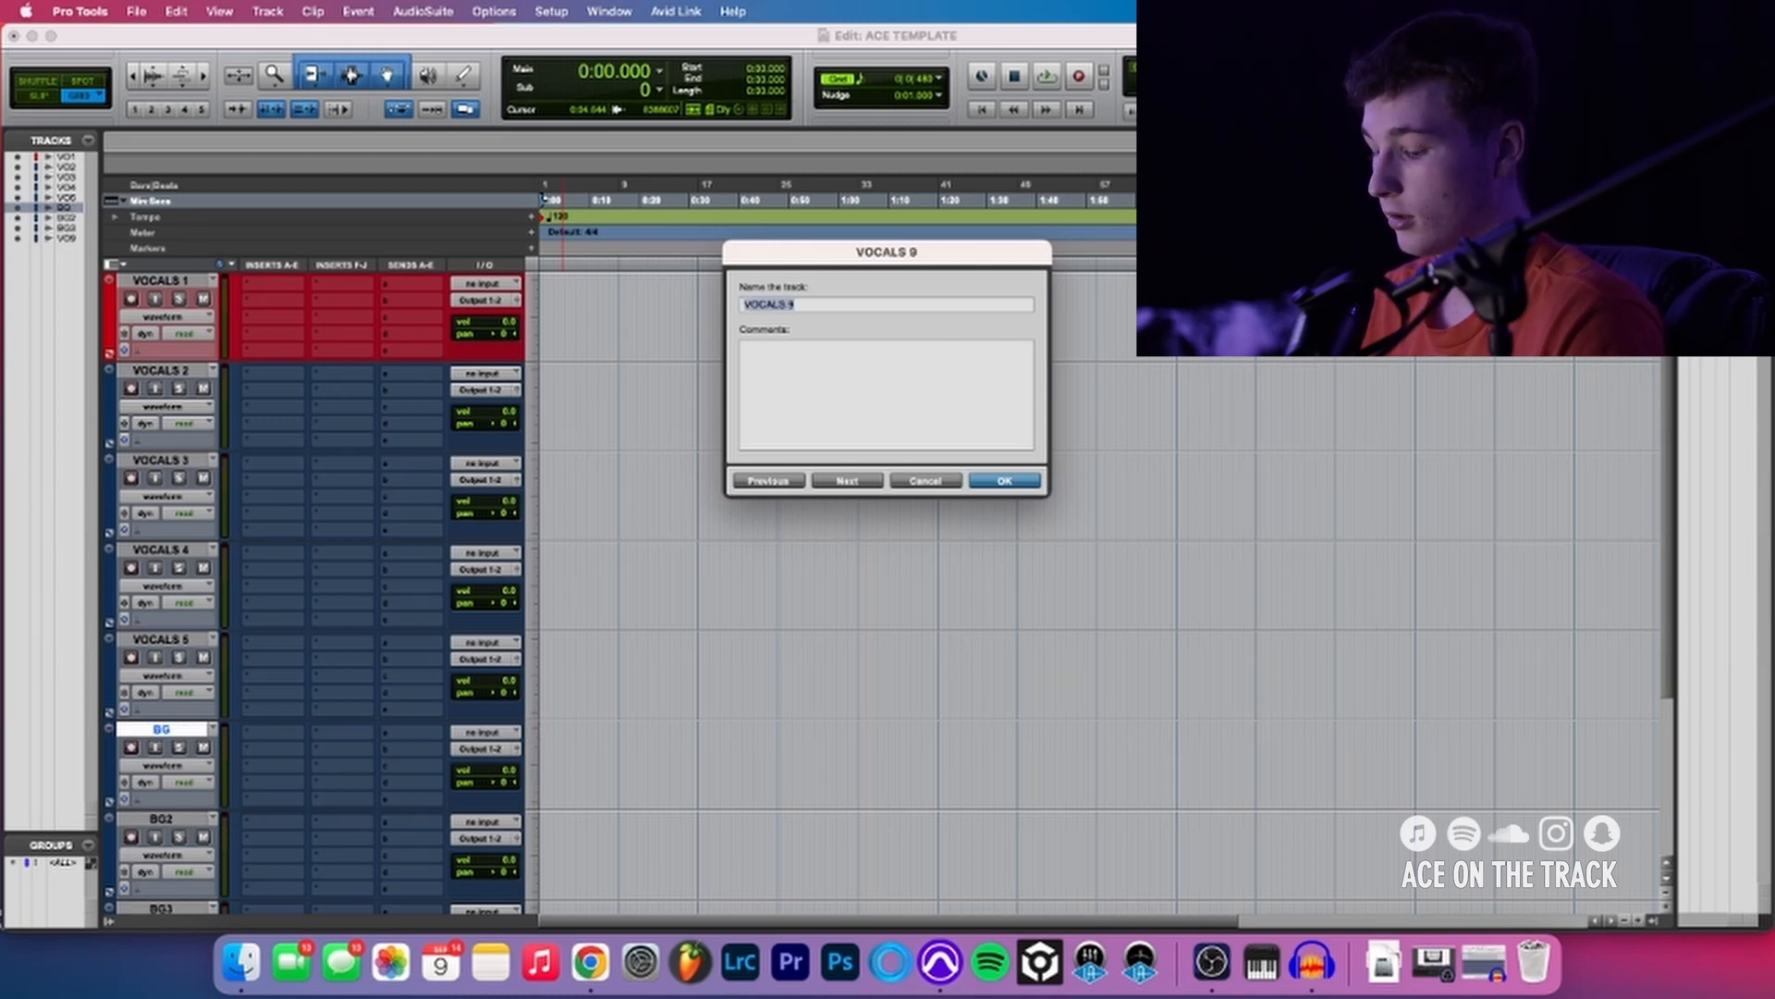
type("BG4")
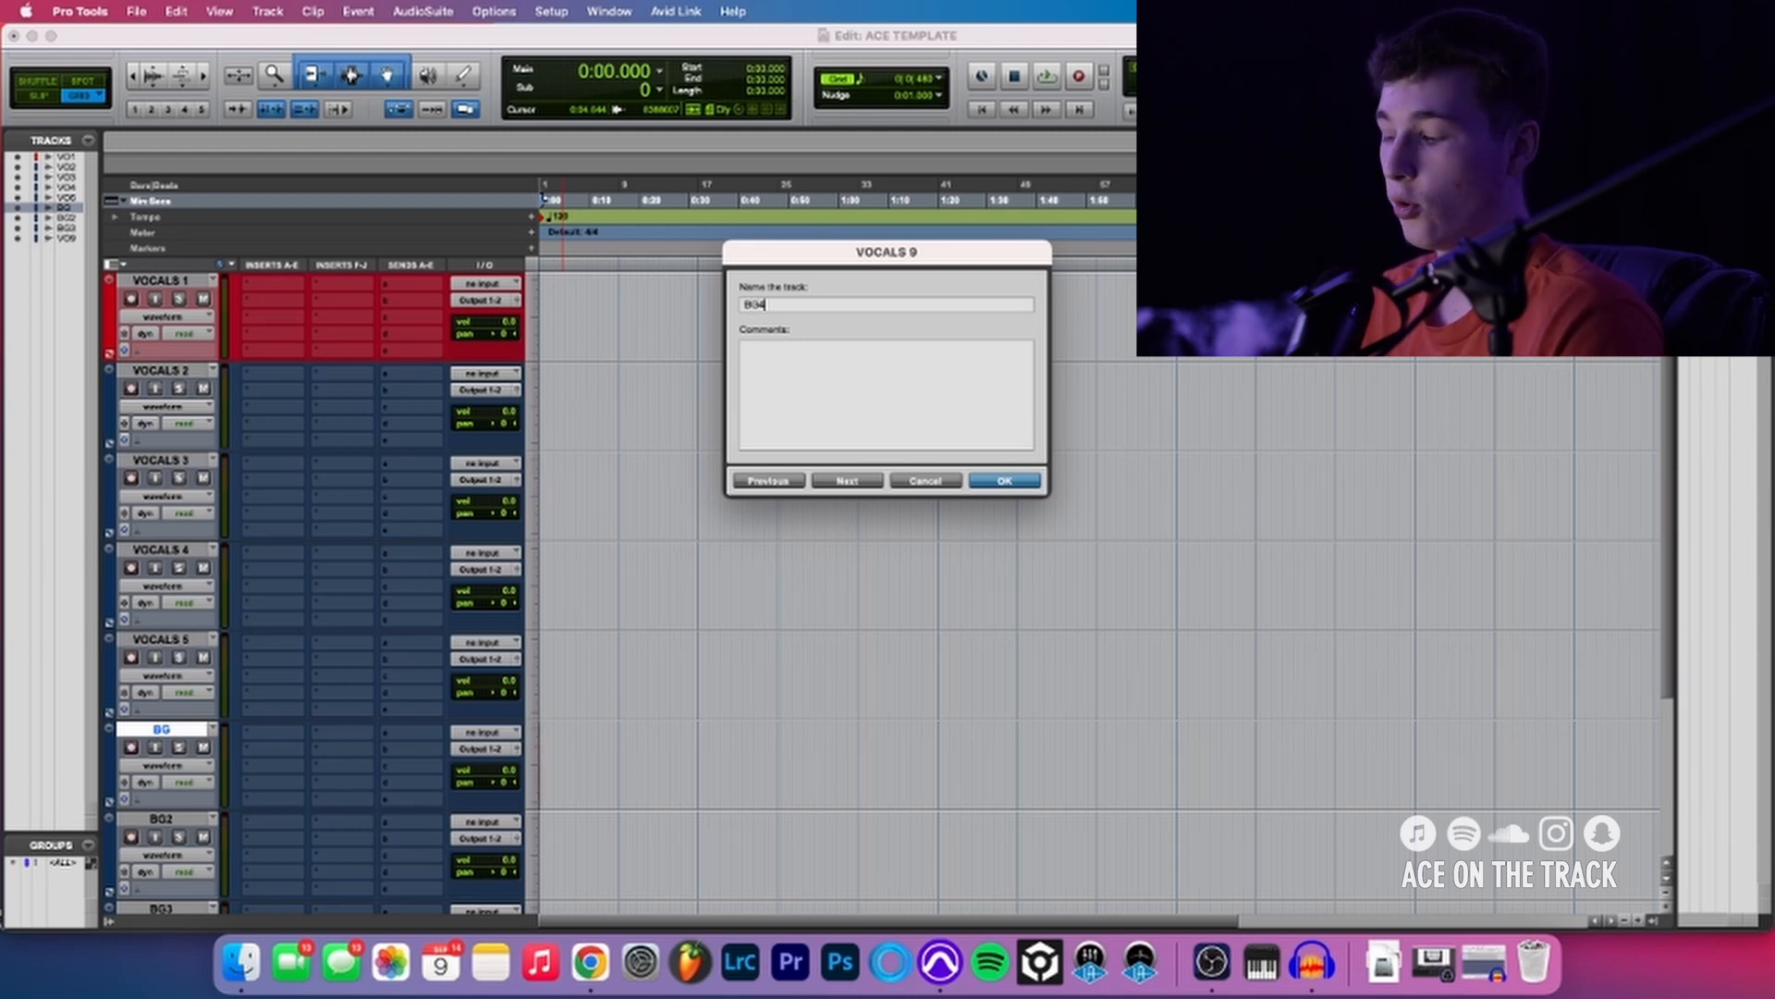
key("Return")
scroll(157, 398, "down", 3)
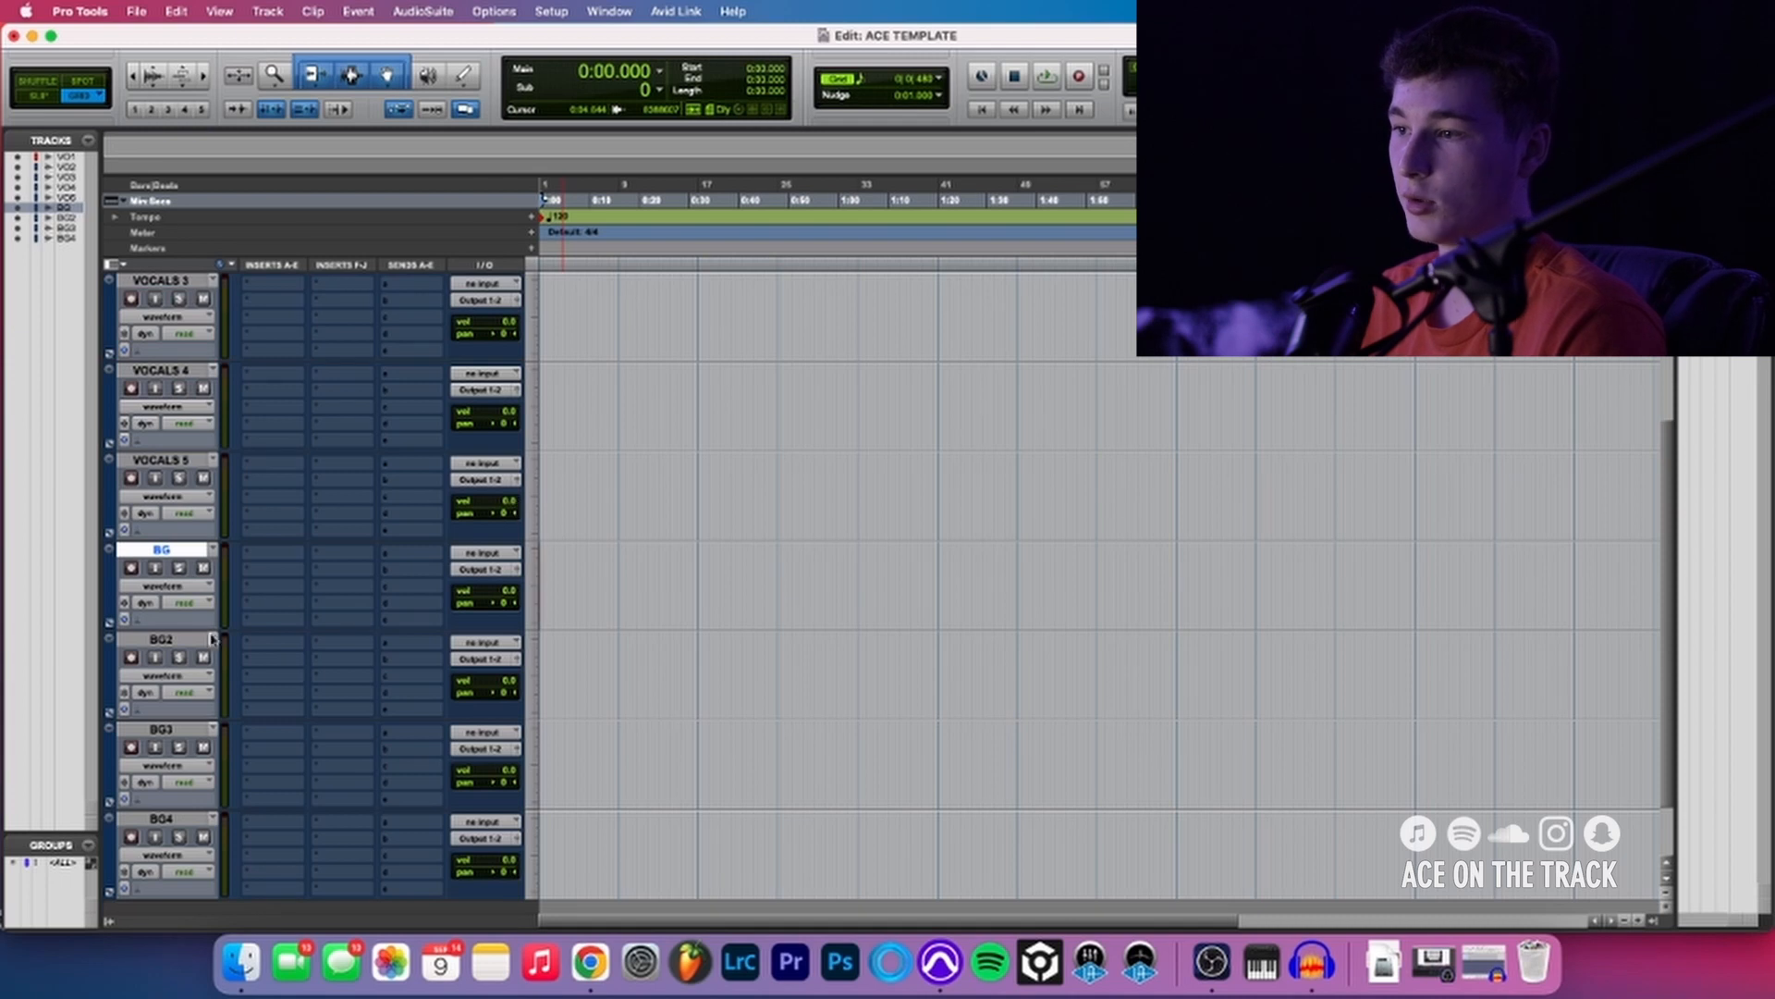
scroll(157, 398, "up", 3)
double_click(165, 371)
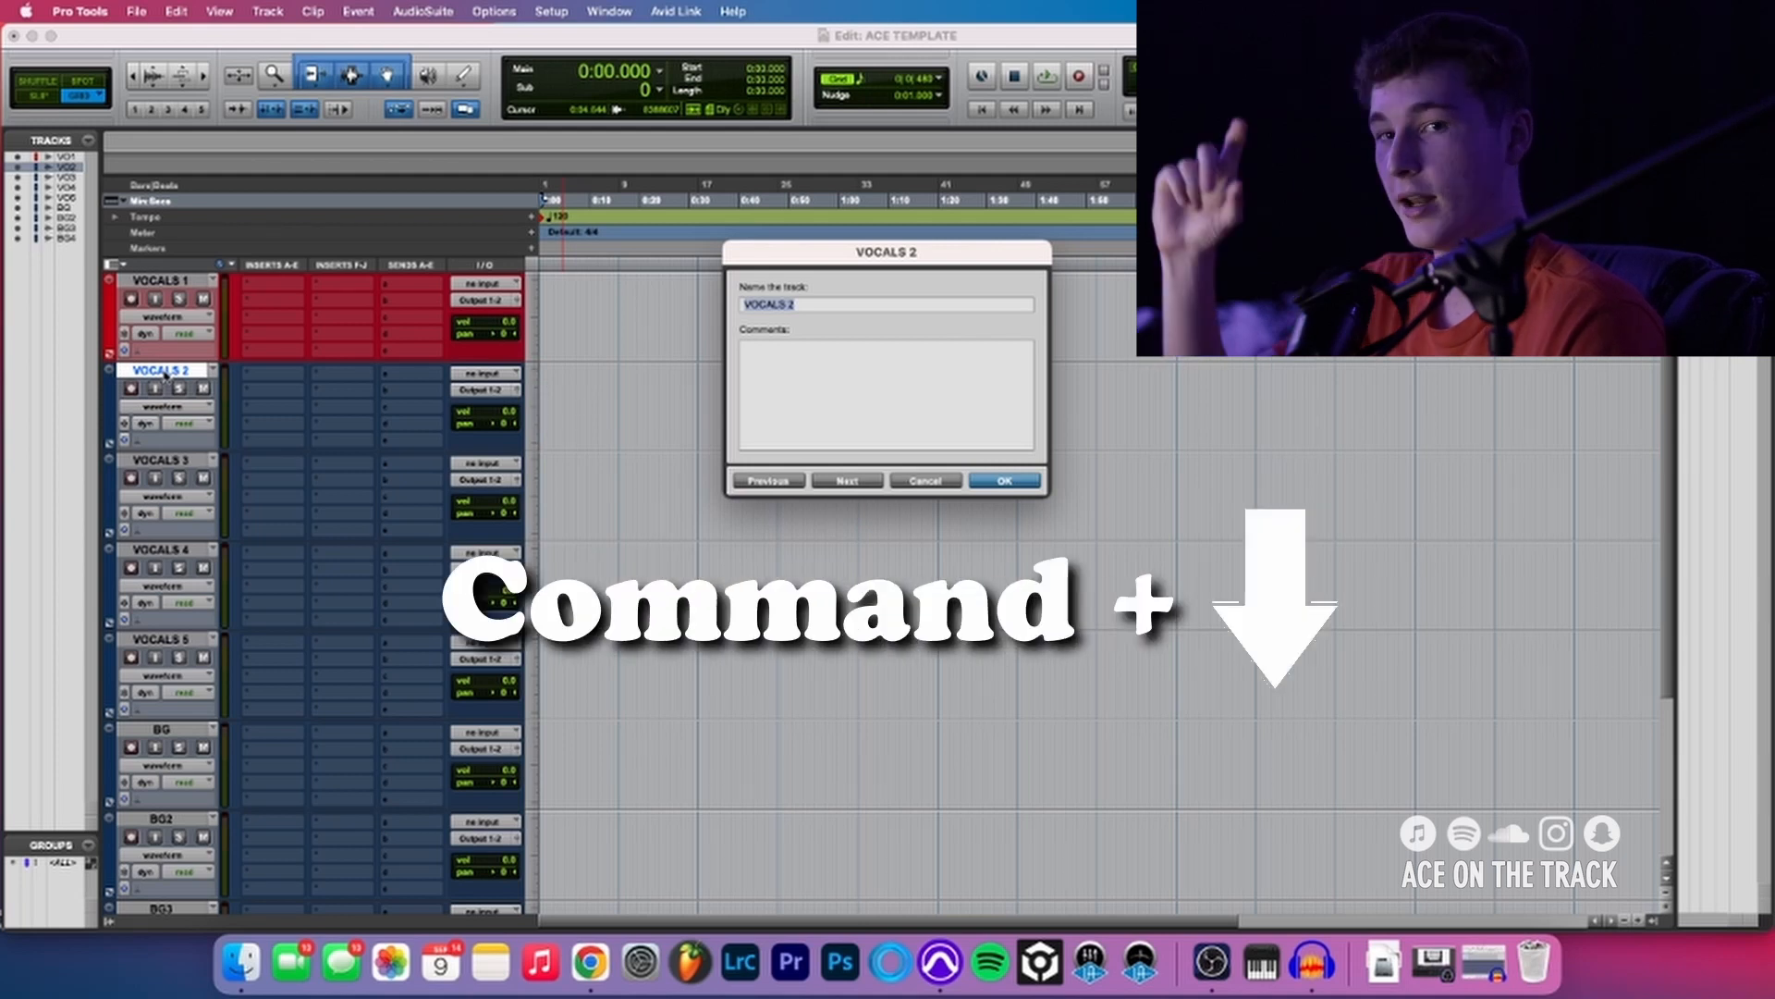
key("Return")
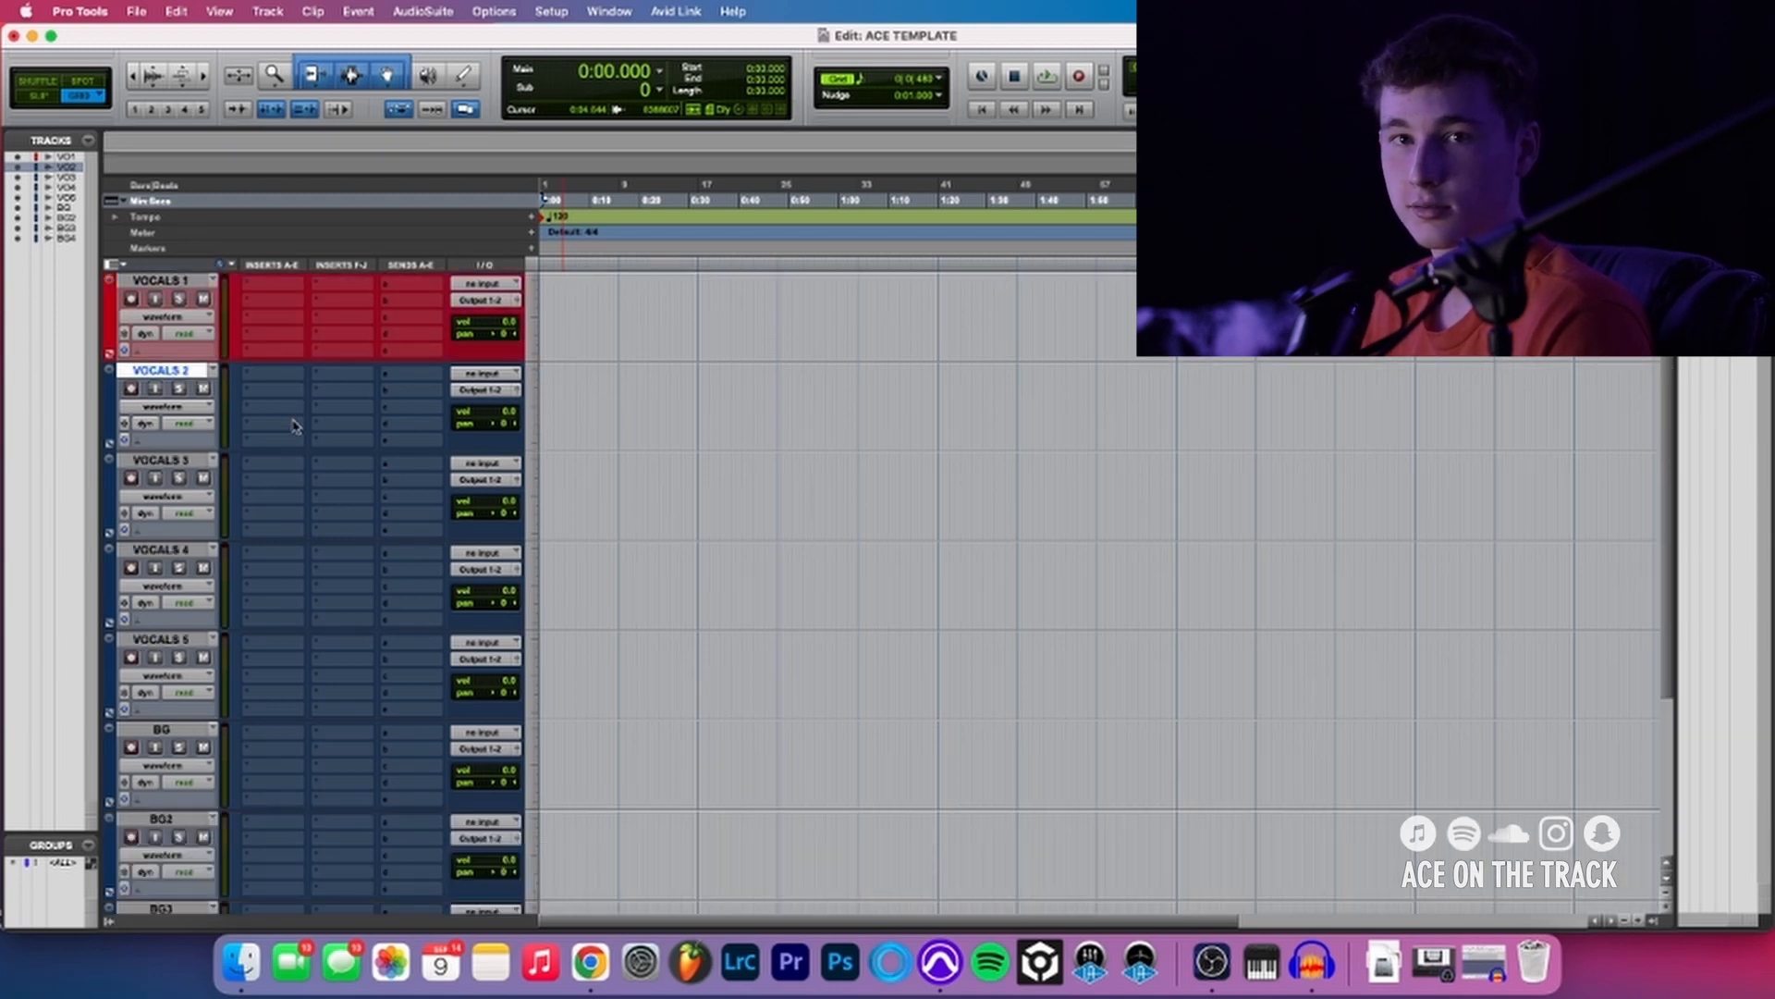
- Try to start recording from a point near the beginning of the VOCALS 1 track
left_click(569, 286)
key("super+space")
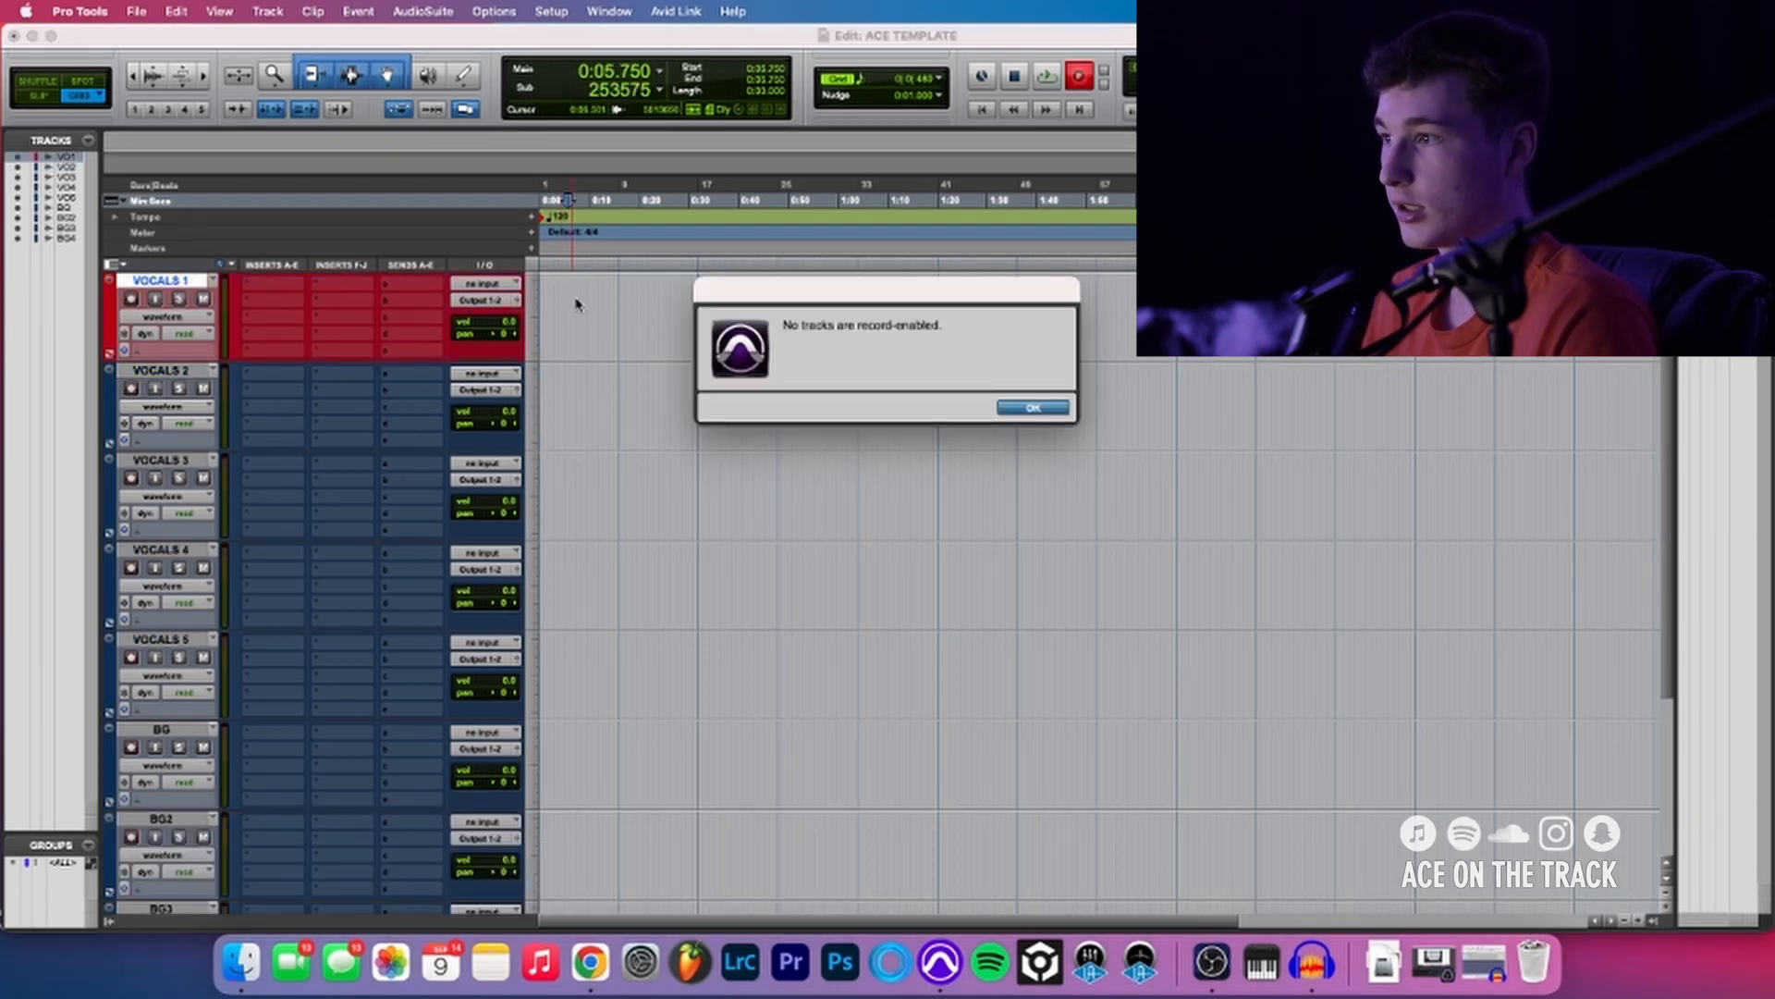
key("Return")
left_click_drag(542, 295, 766, 307)
left_click(600, 309)
left_click(603, 400)
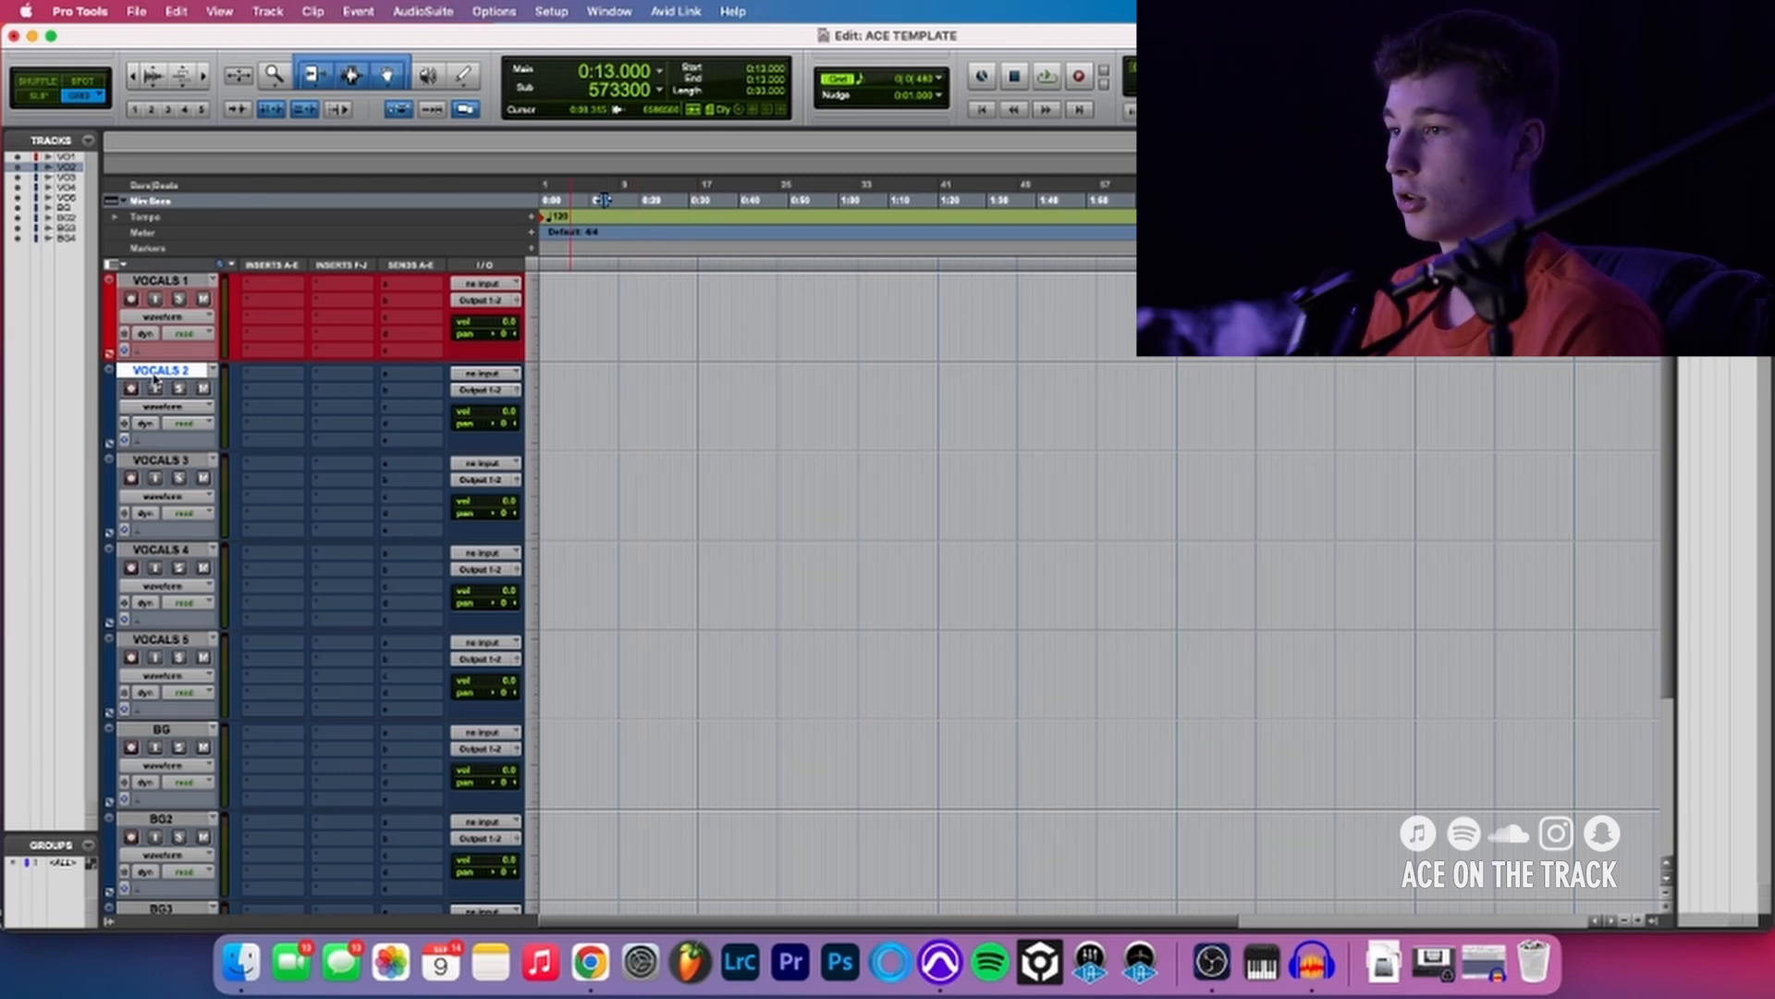
- Rename the tracks VOCALS 2 through VOCALS 5 as LEAD 1, LEAD 2, LEAD 3 and LEAD 4
double_click(154, 376)
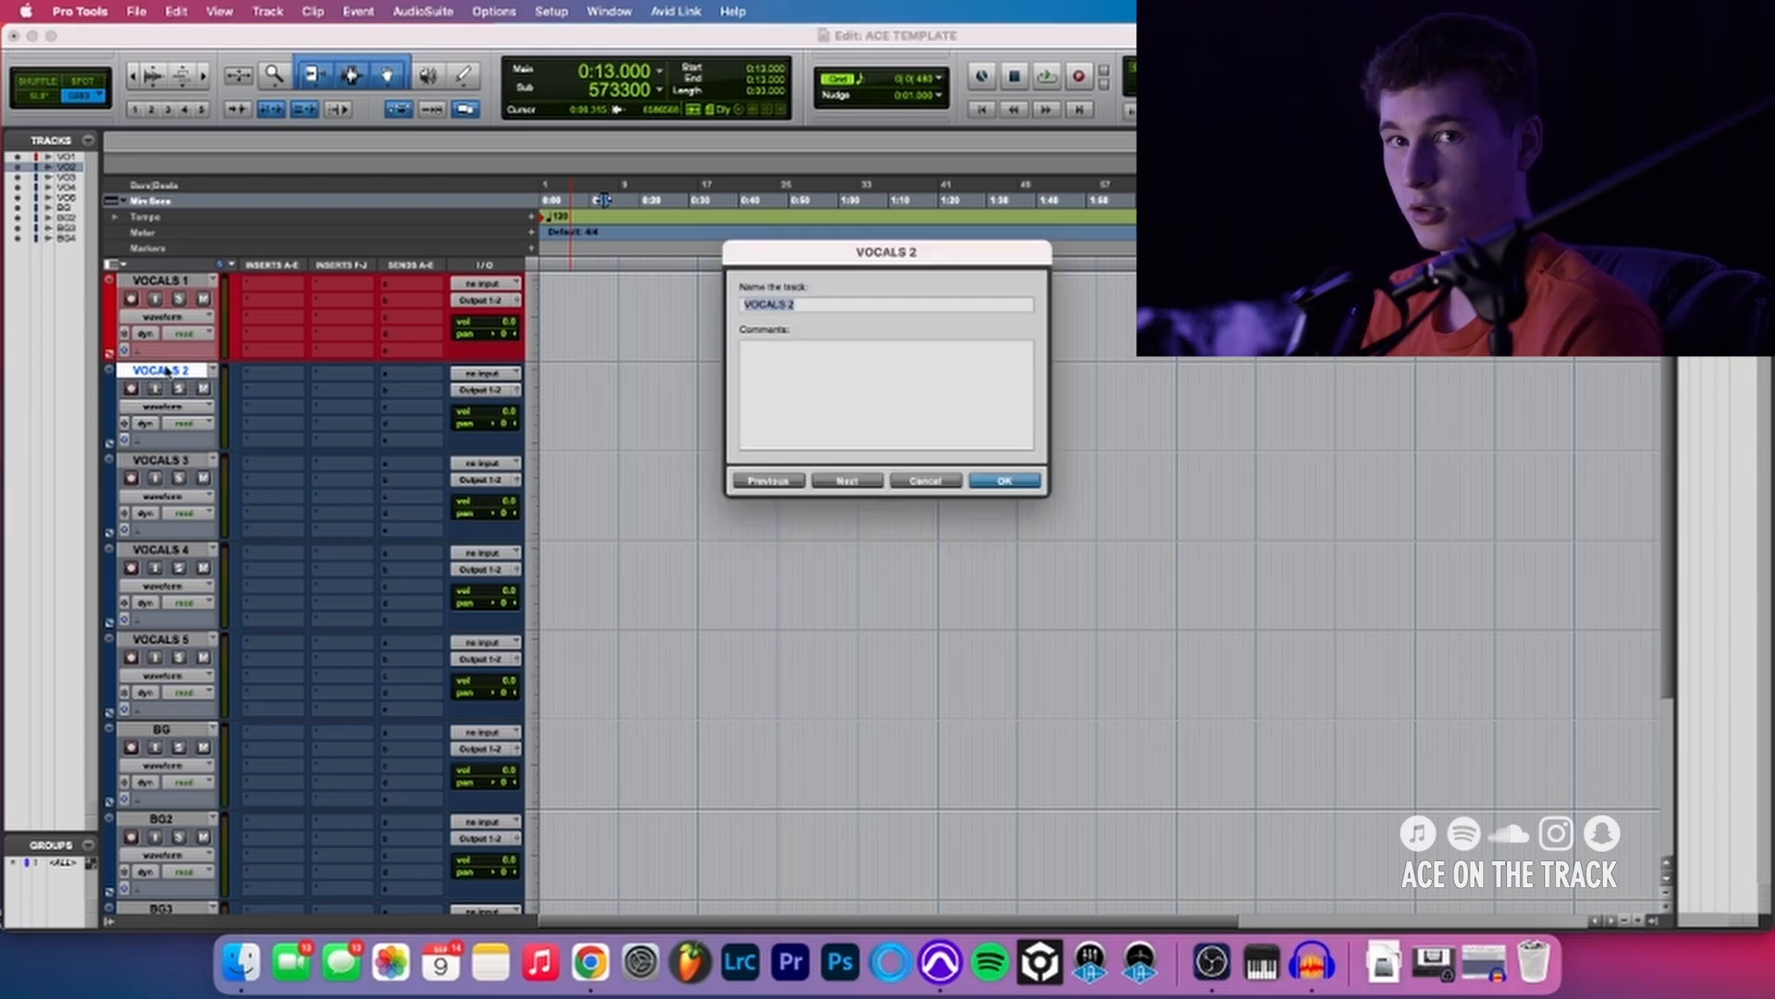
type("LEAD 2")
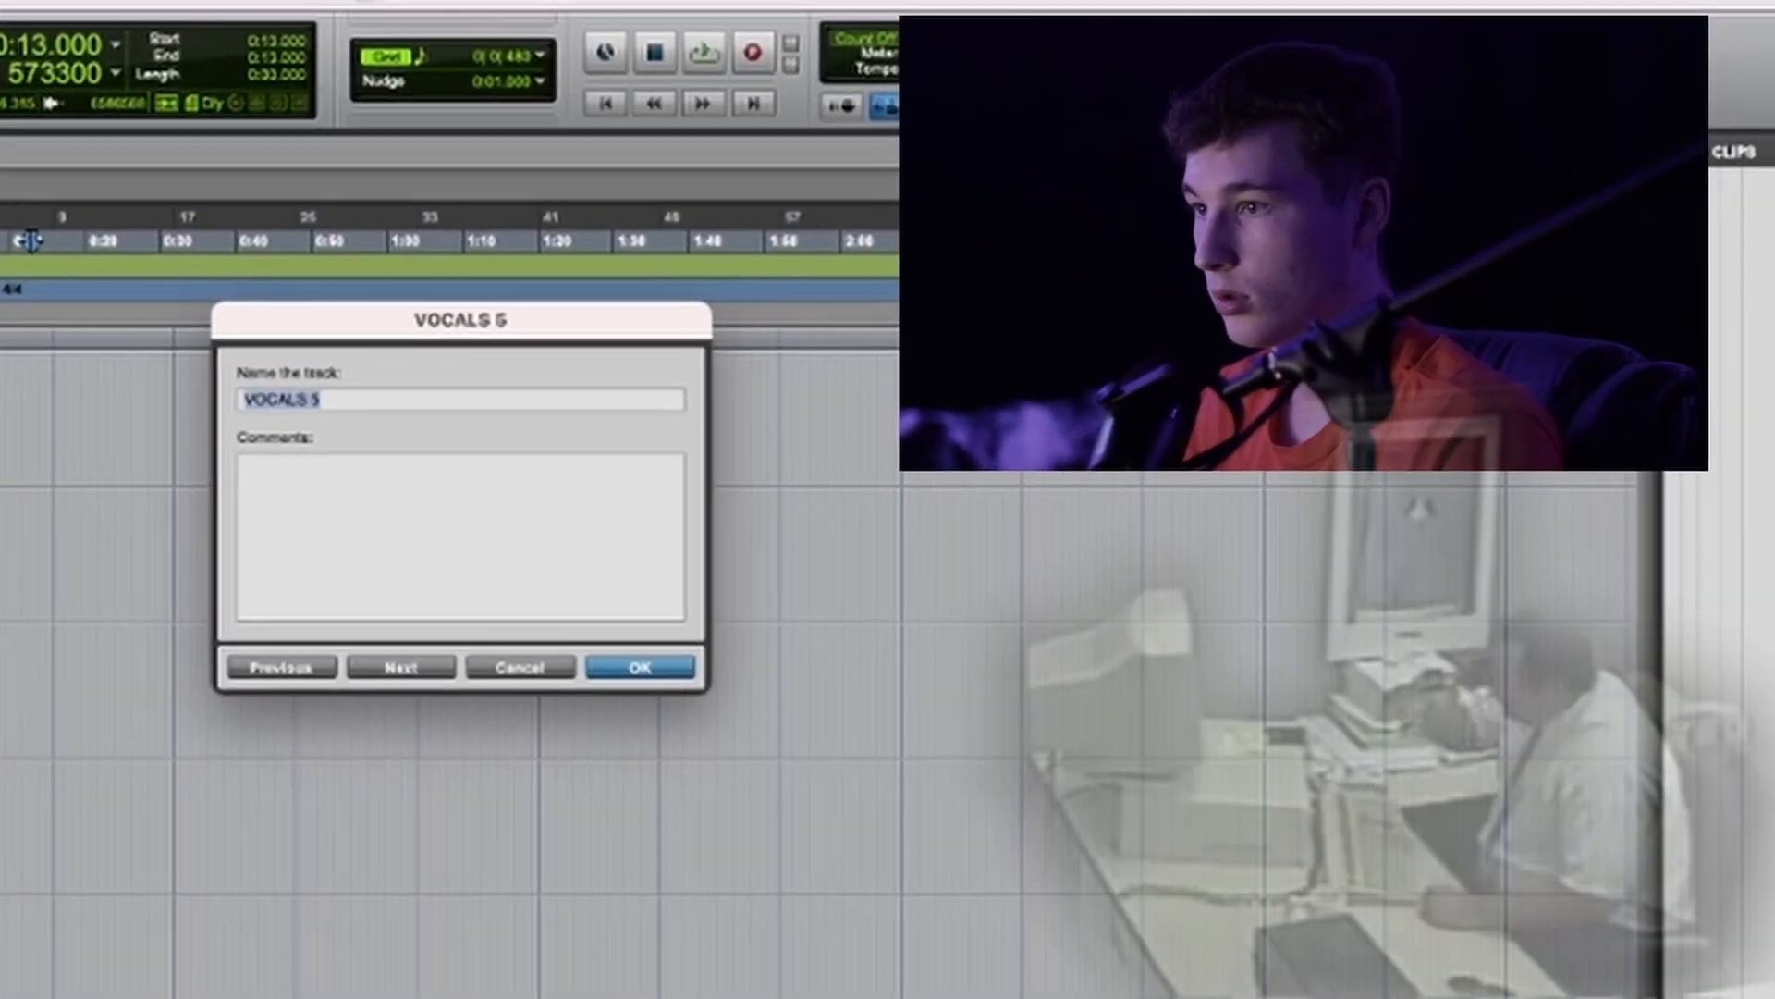
type("LE")
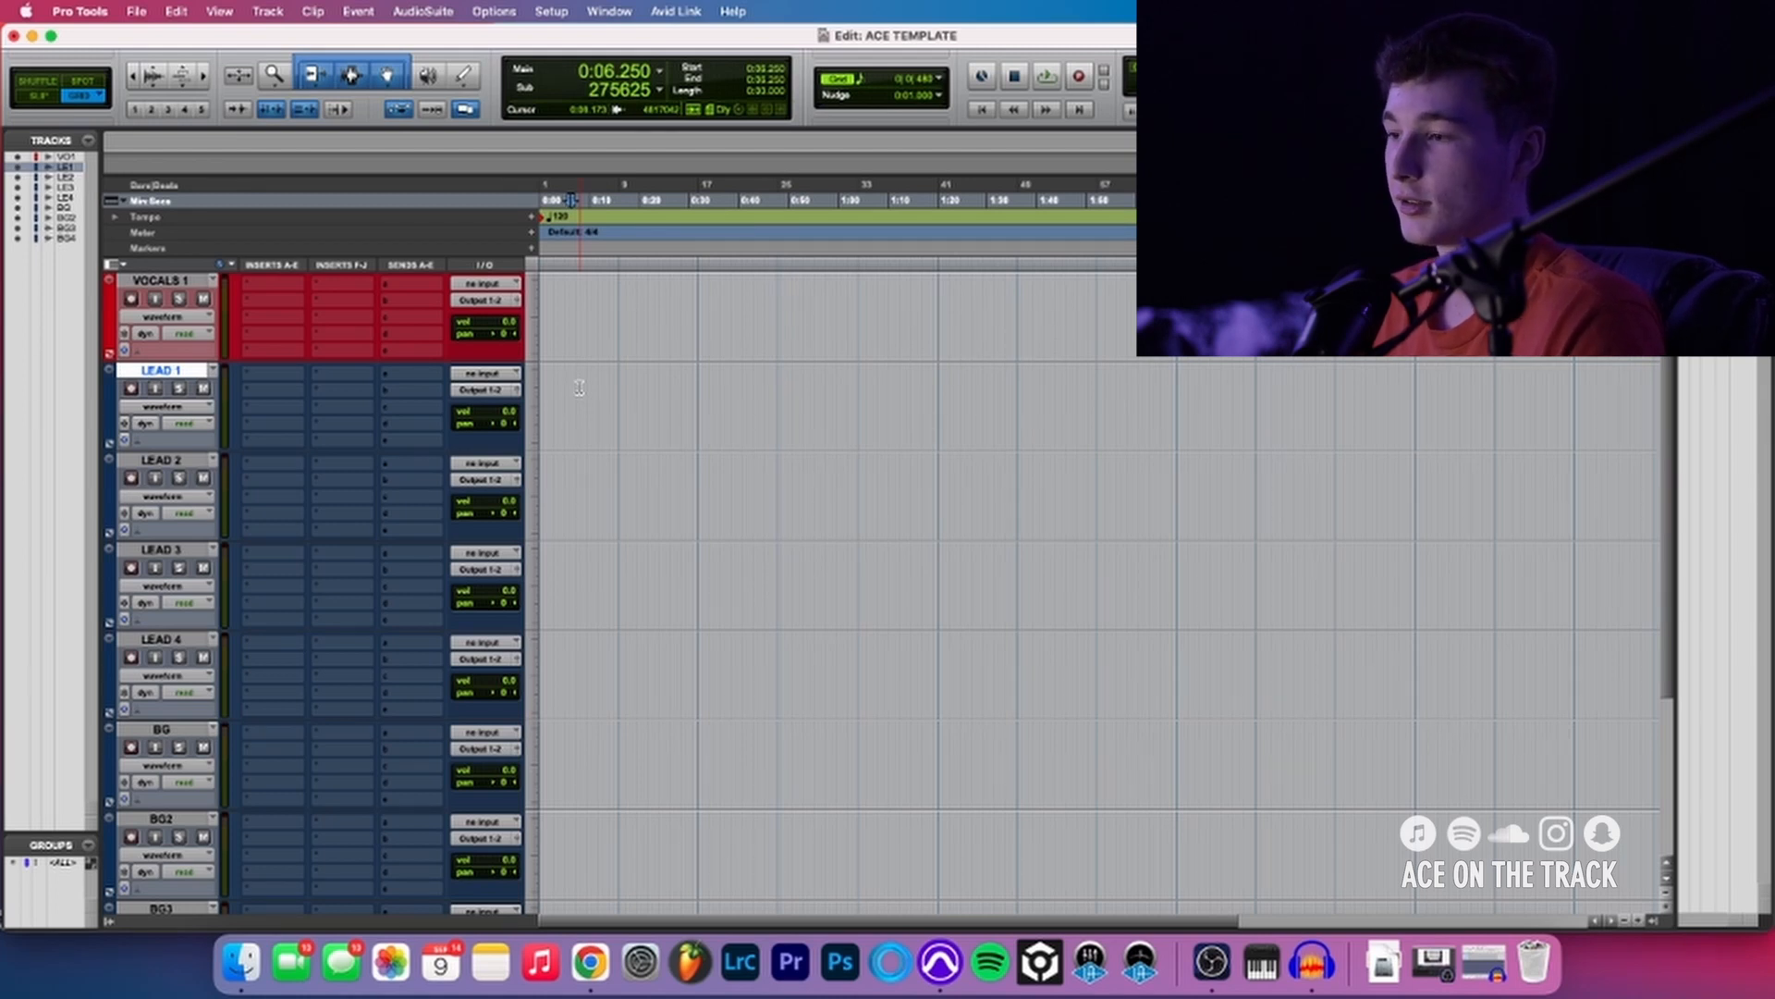
scroll(535, 401, "down", 5)
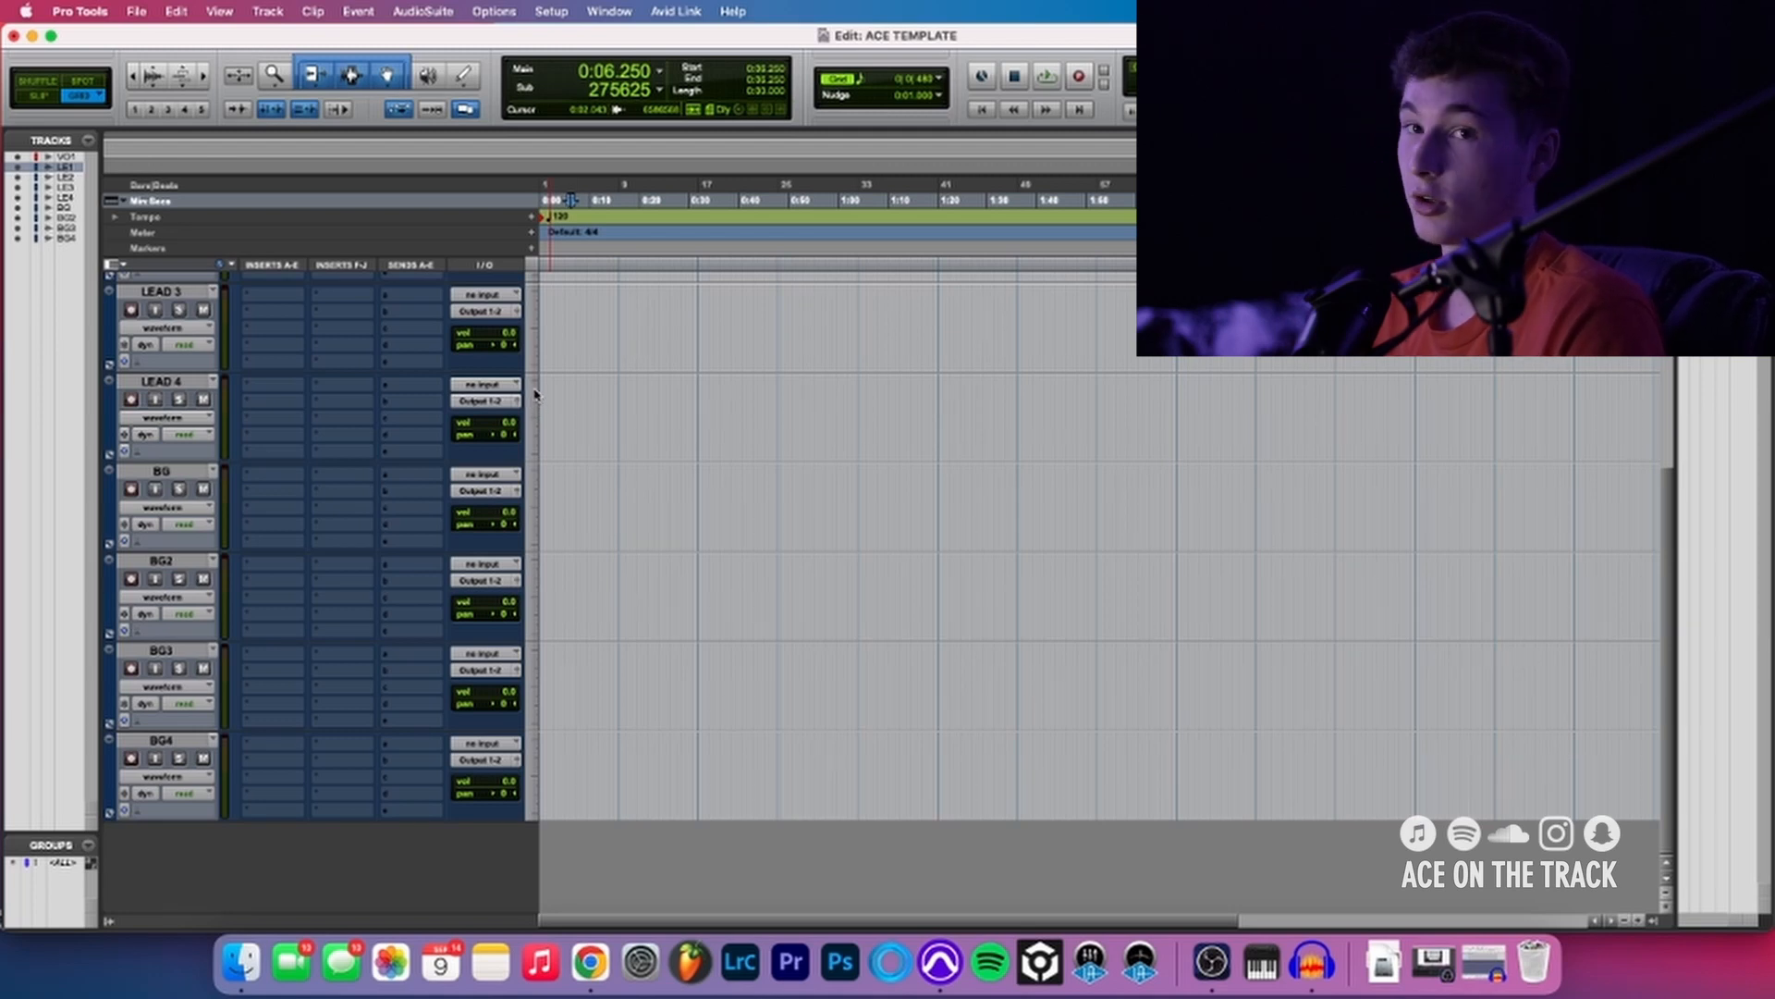
key("super+shift+n")
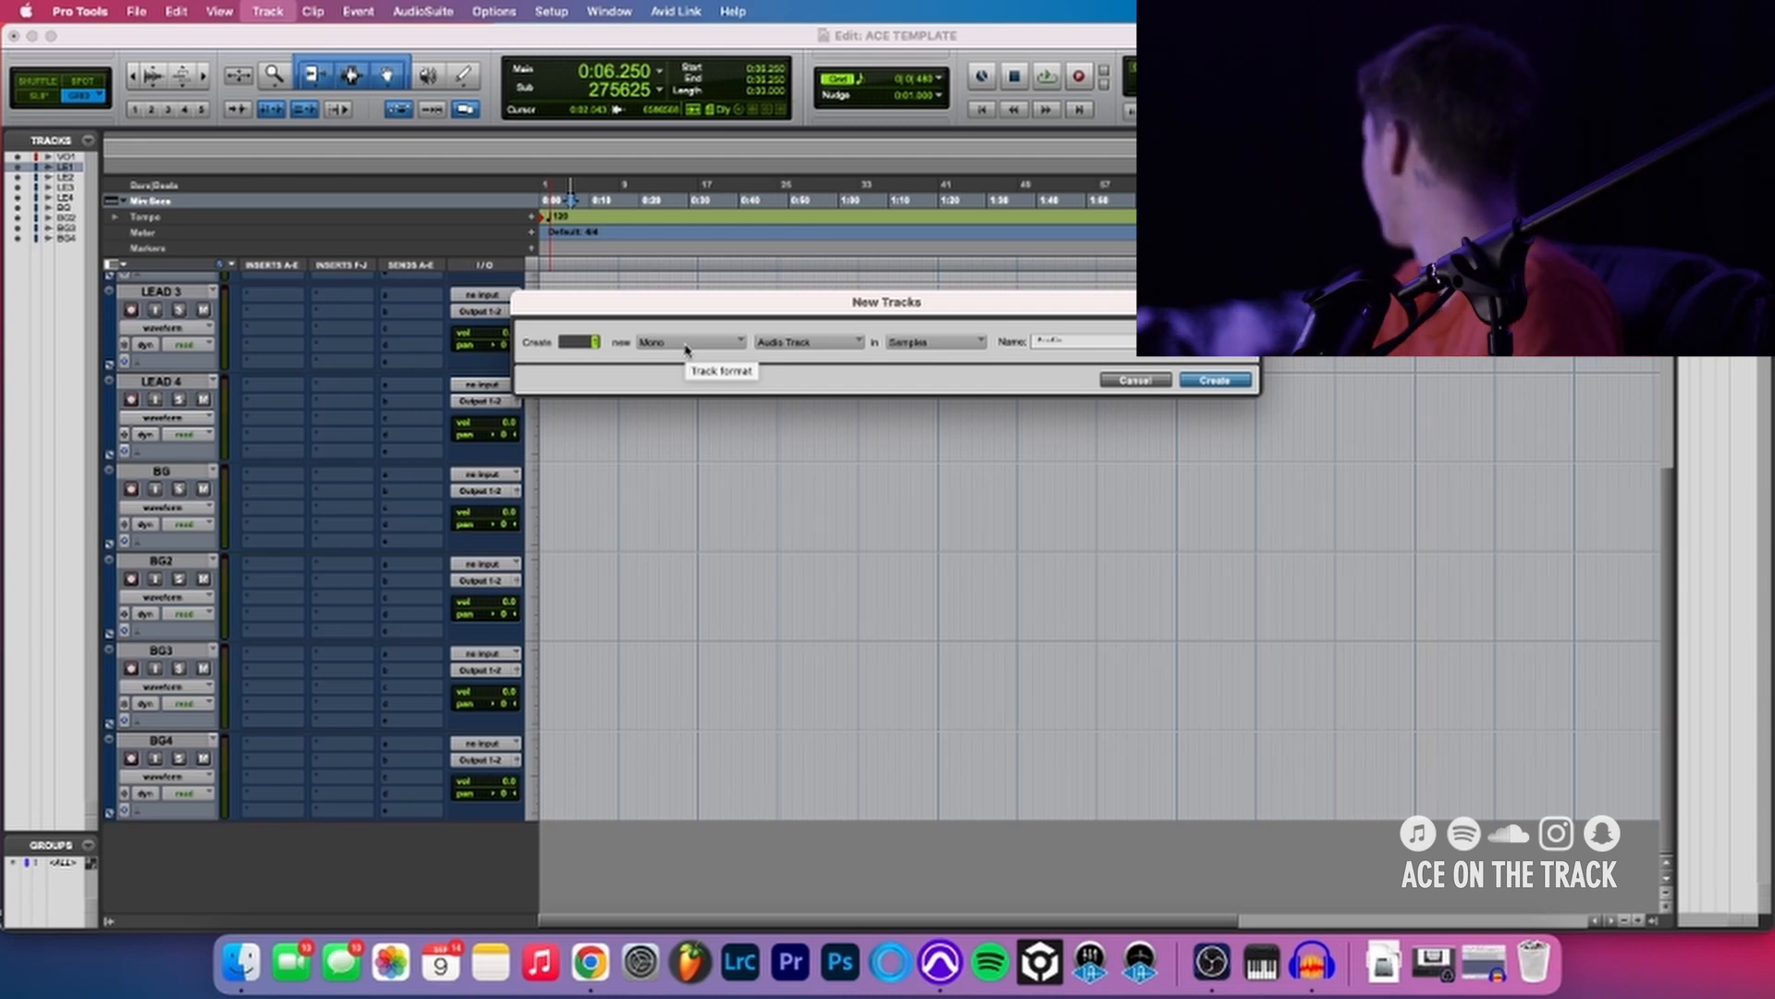
key("Escape")
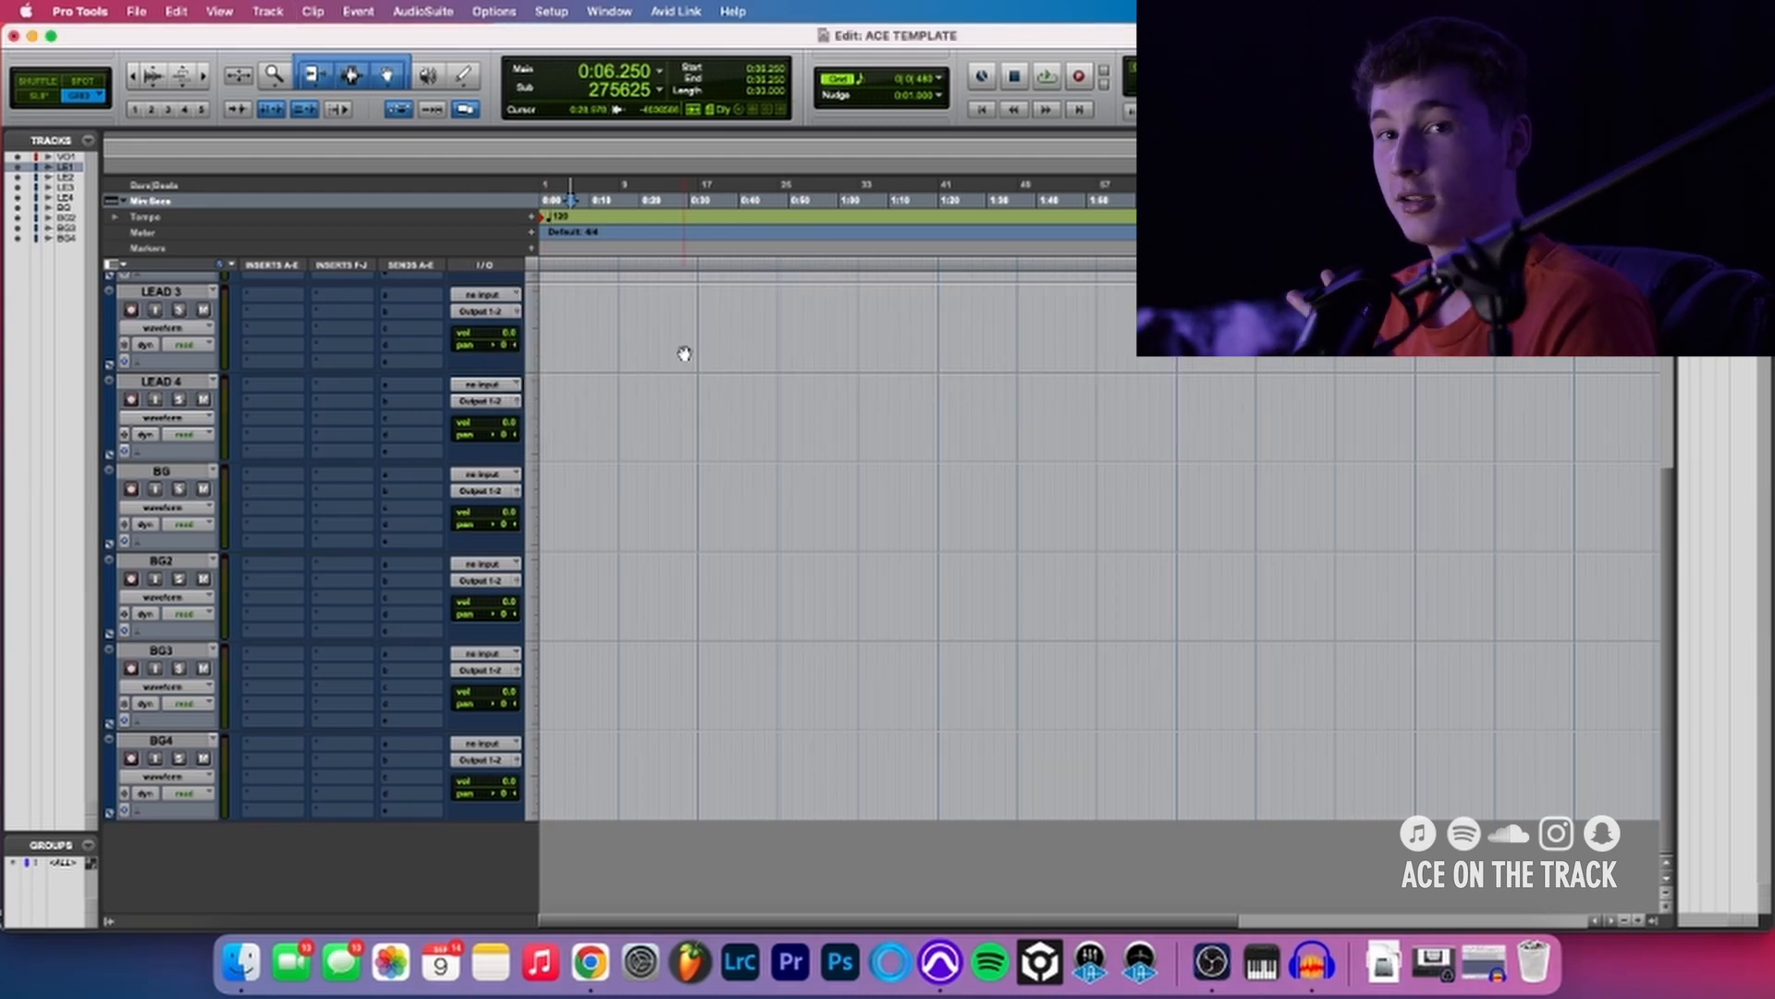
- Start a new-tracks setup with stereo format and Aux Input as the track type
key("super+shift+n")
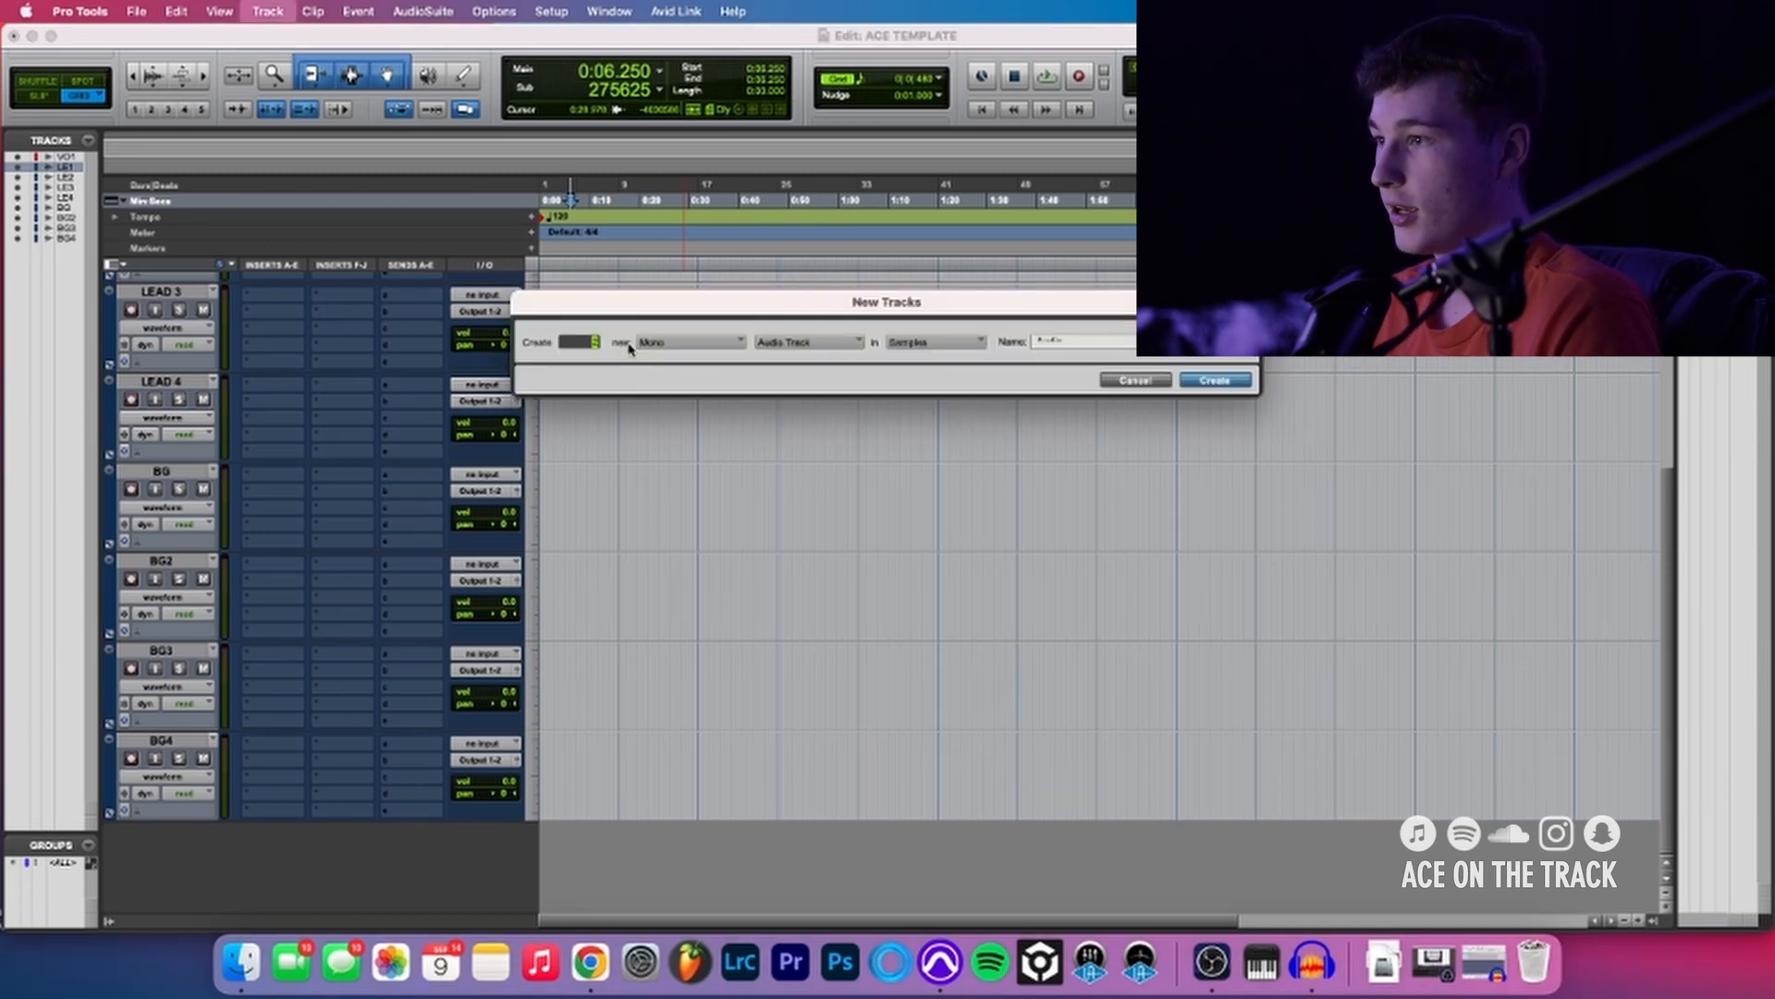
left_click(652, 347)
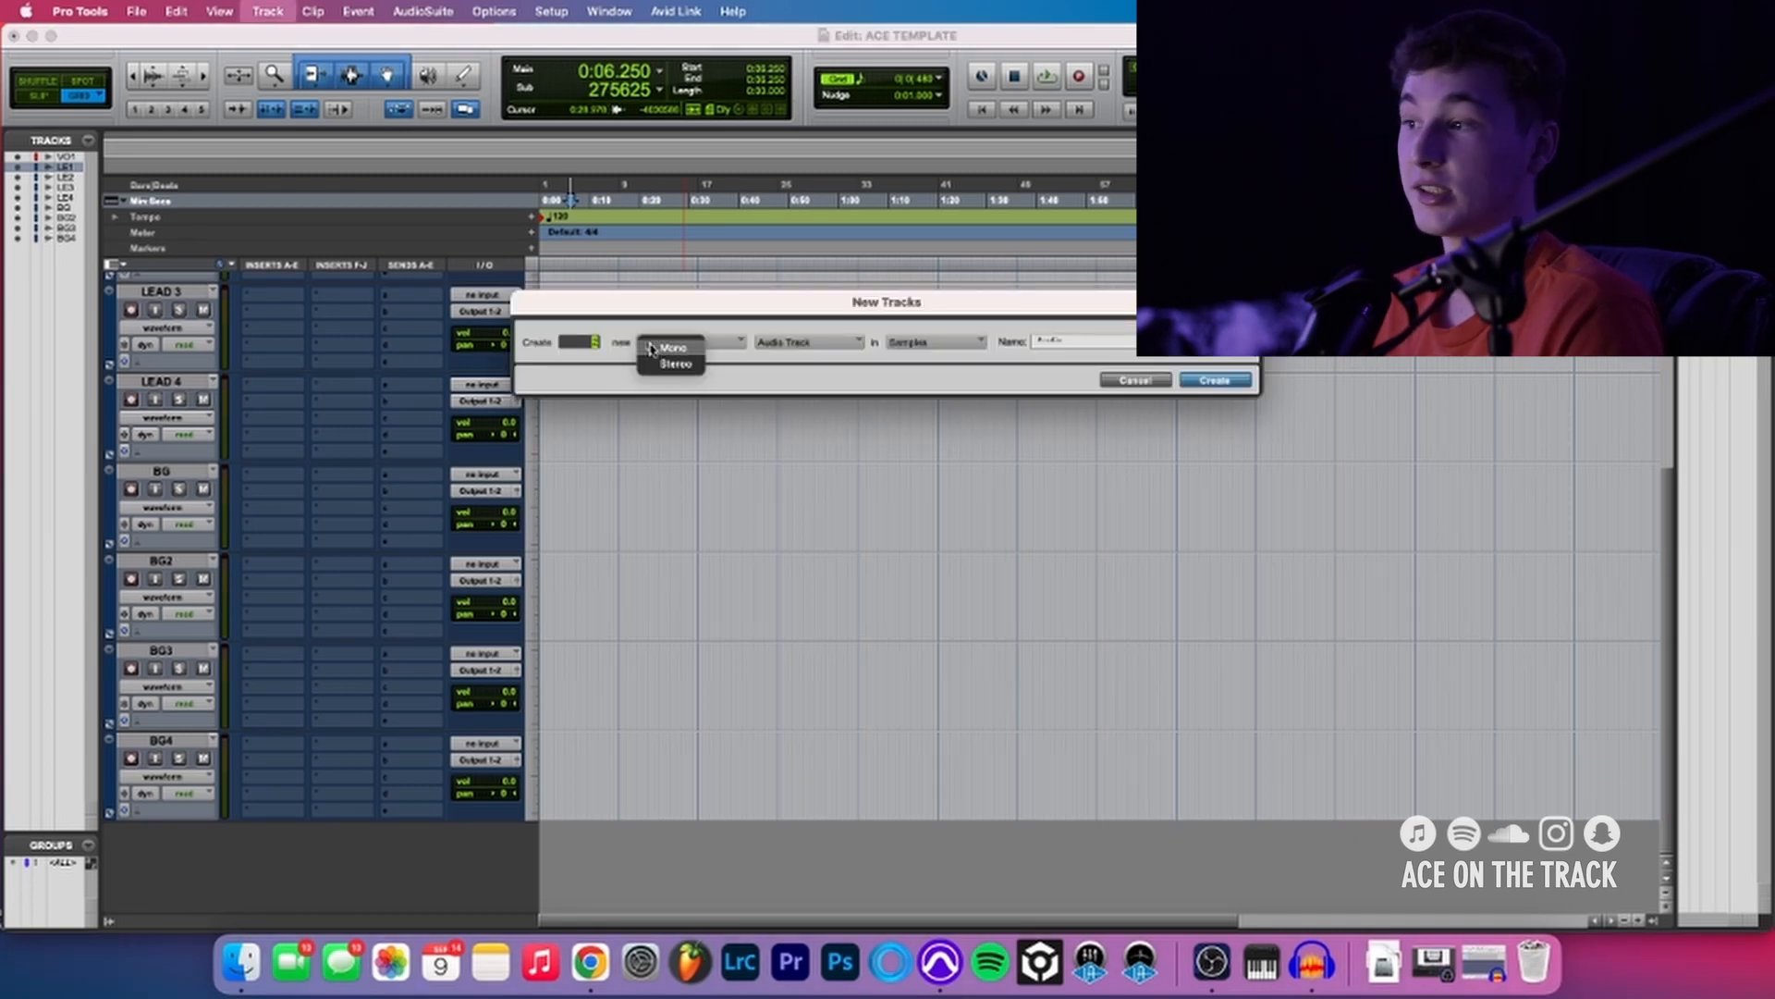
left_click(661, 370)
left_click(800, 344)
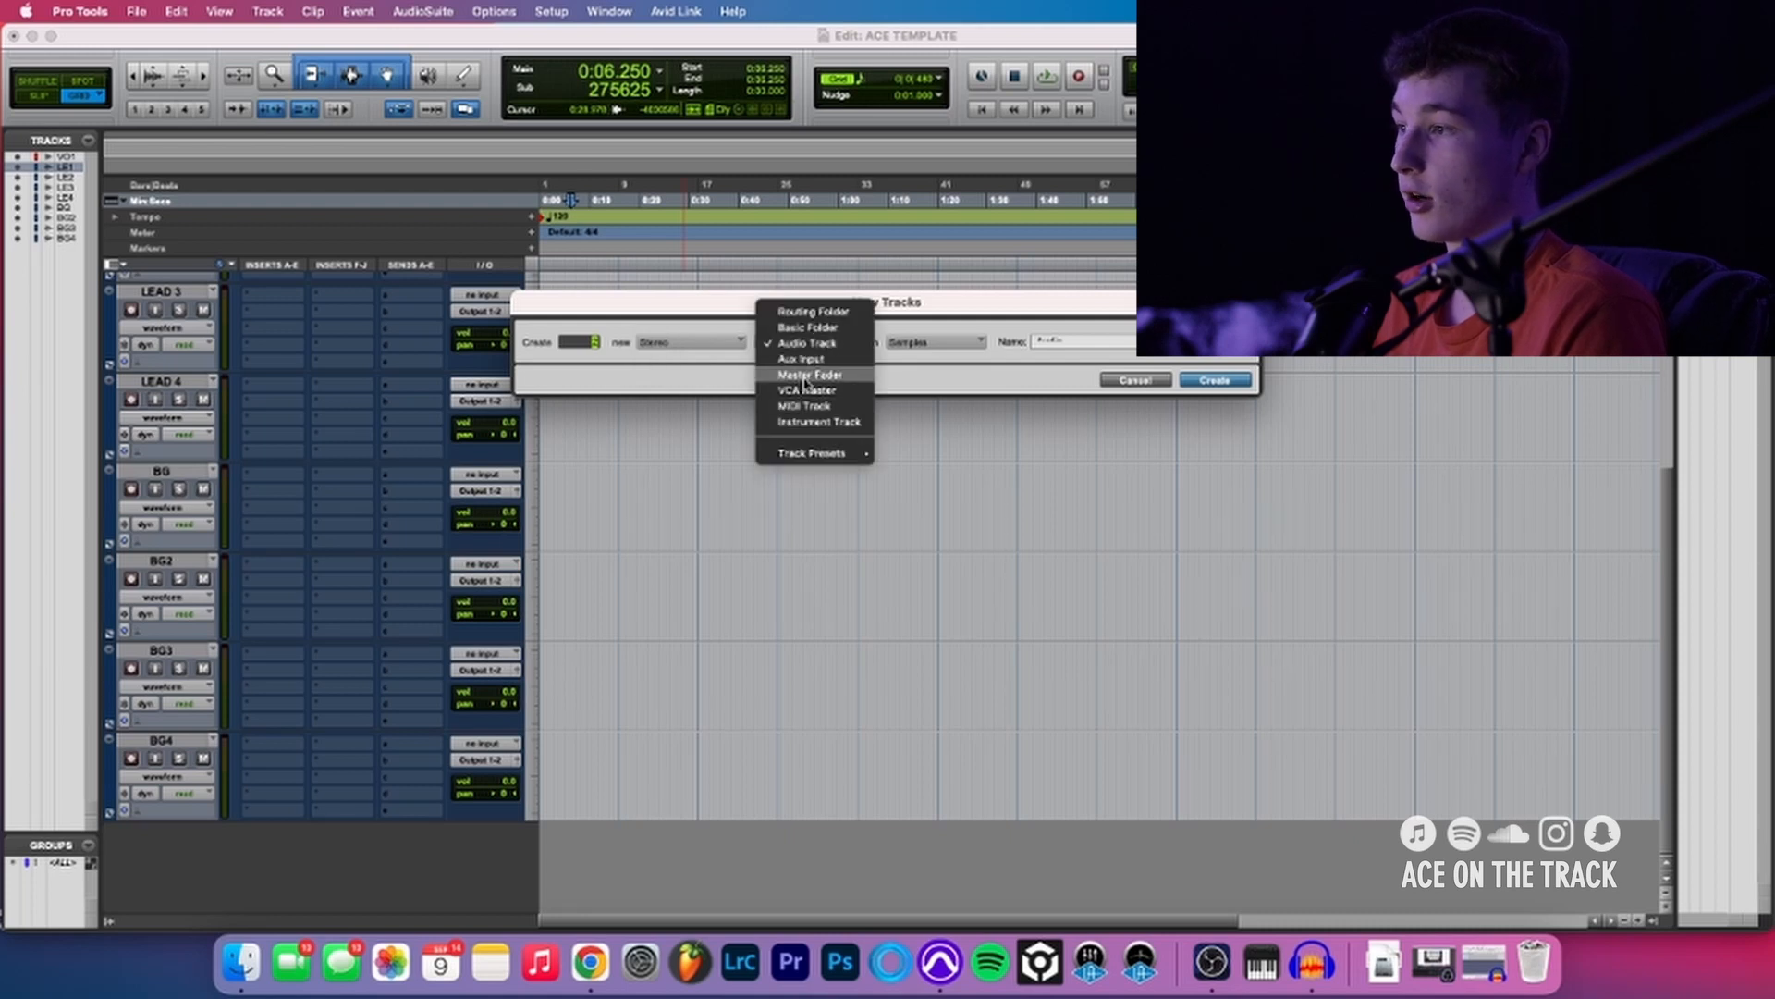
left_click(801, 359)
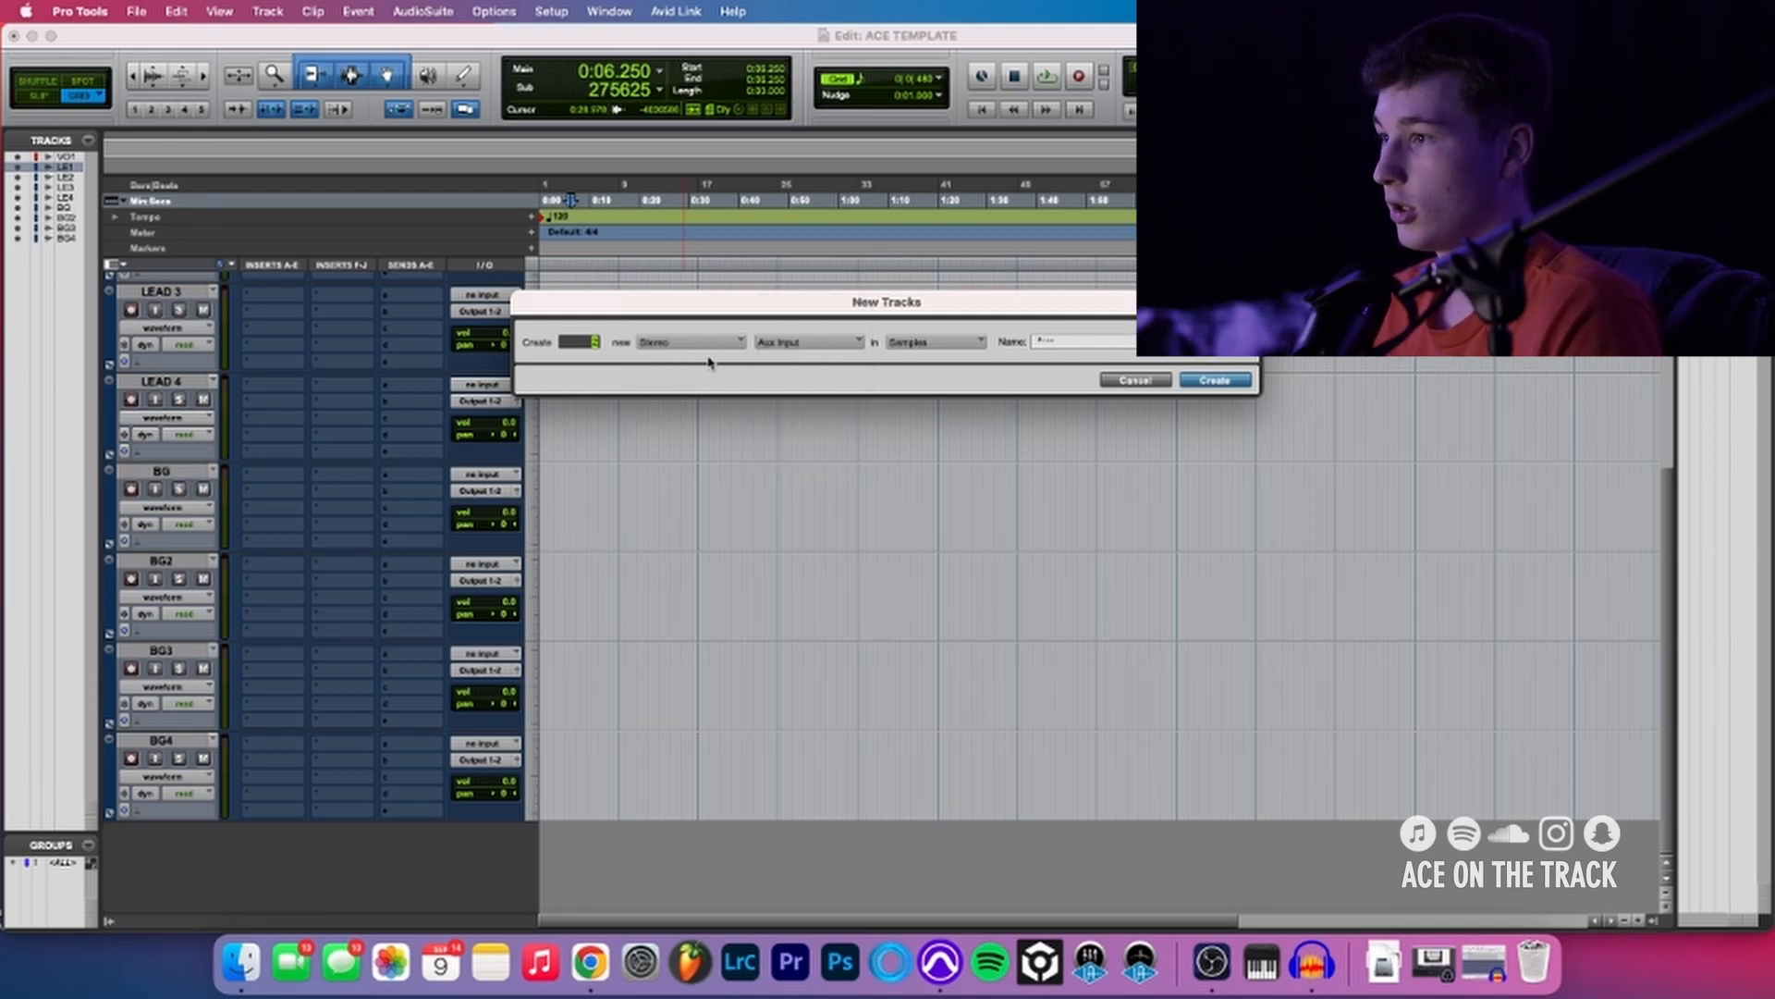
- Cycle the new-track format between mono and stereo and the track type between master fader, audio and aux, ending on stereo Aux Input
key("super+Right")
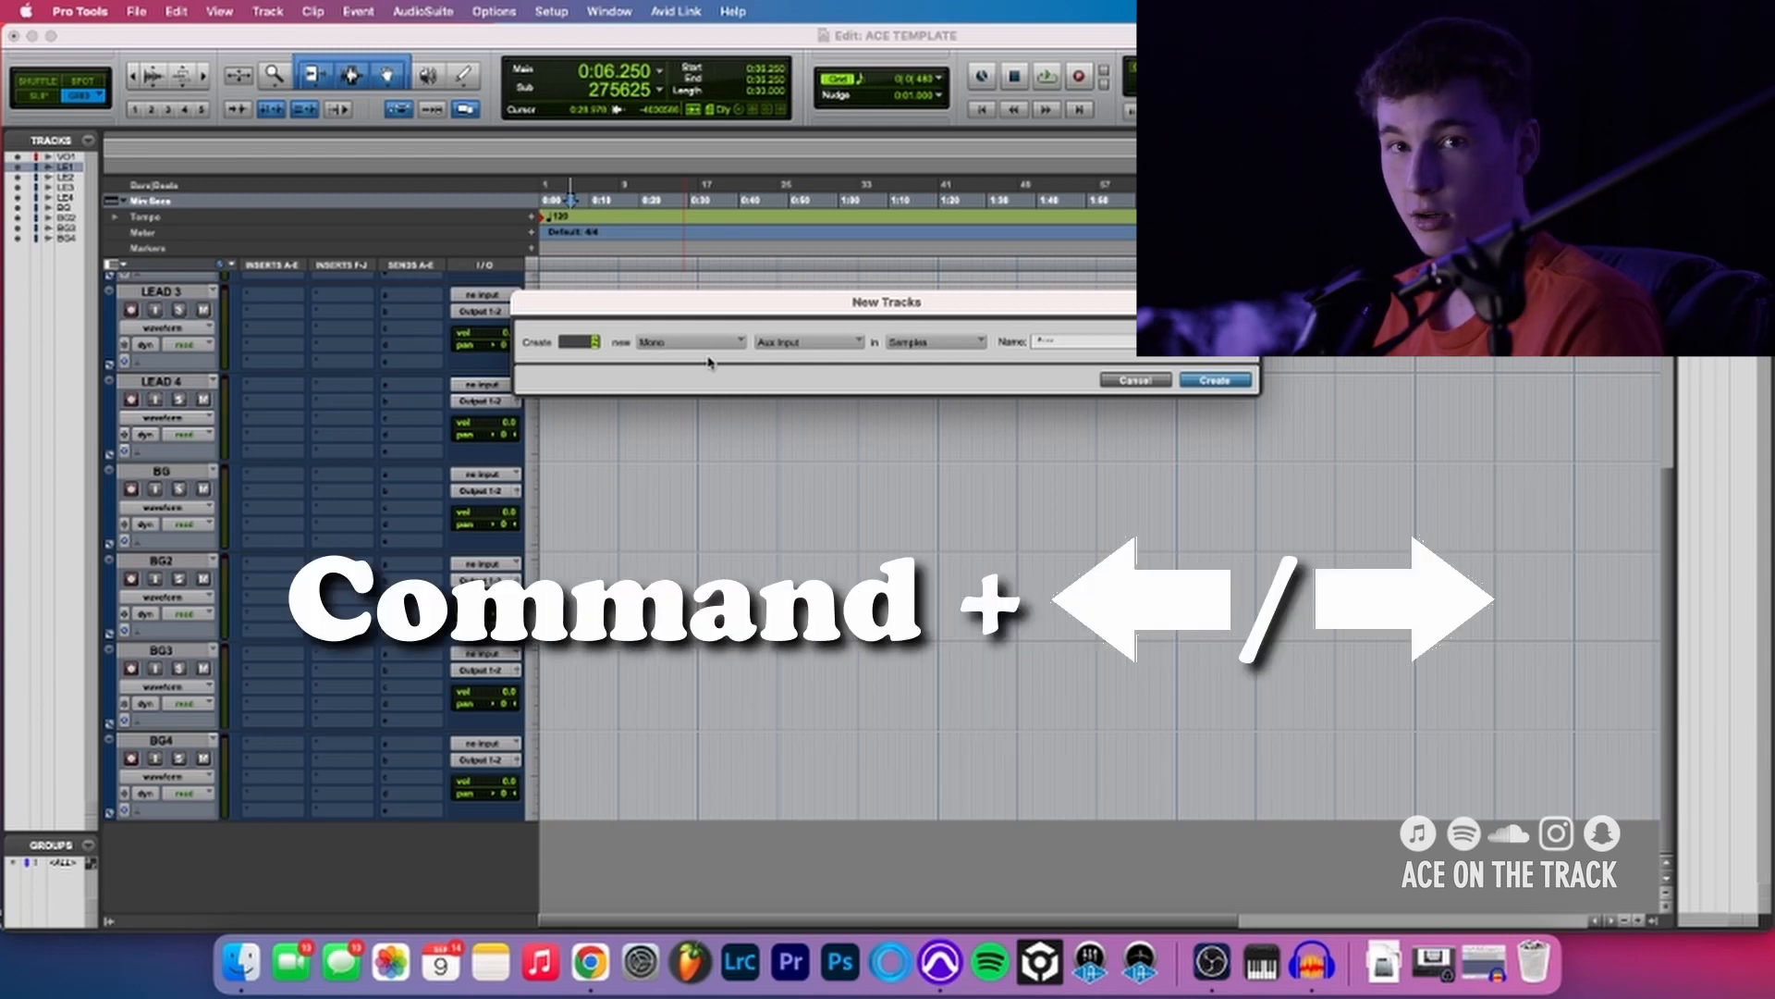
key("super+Right")
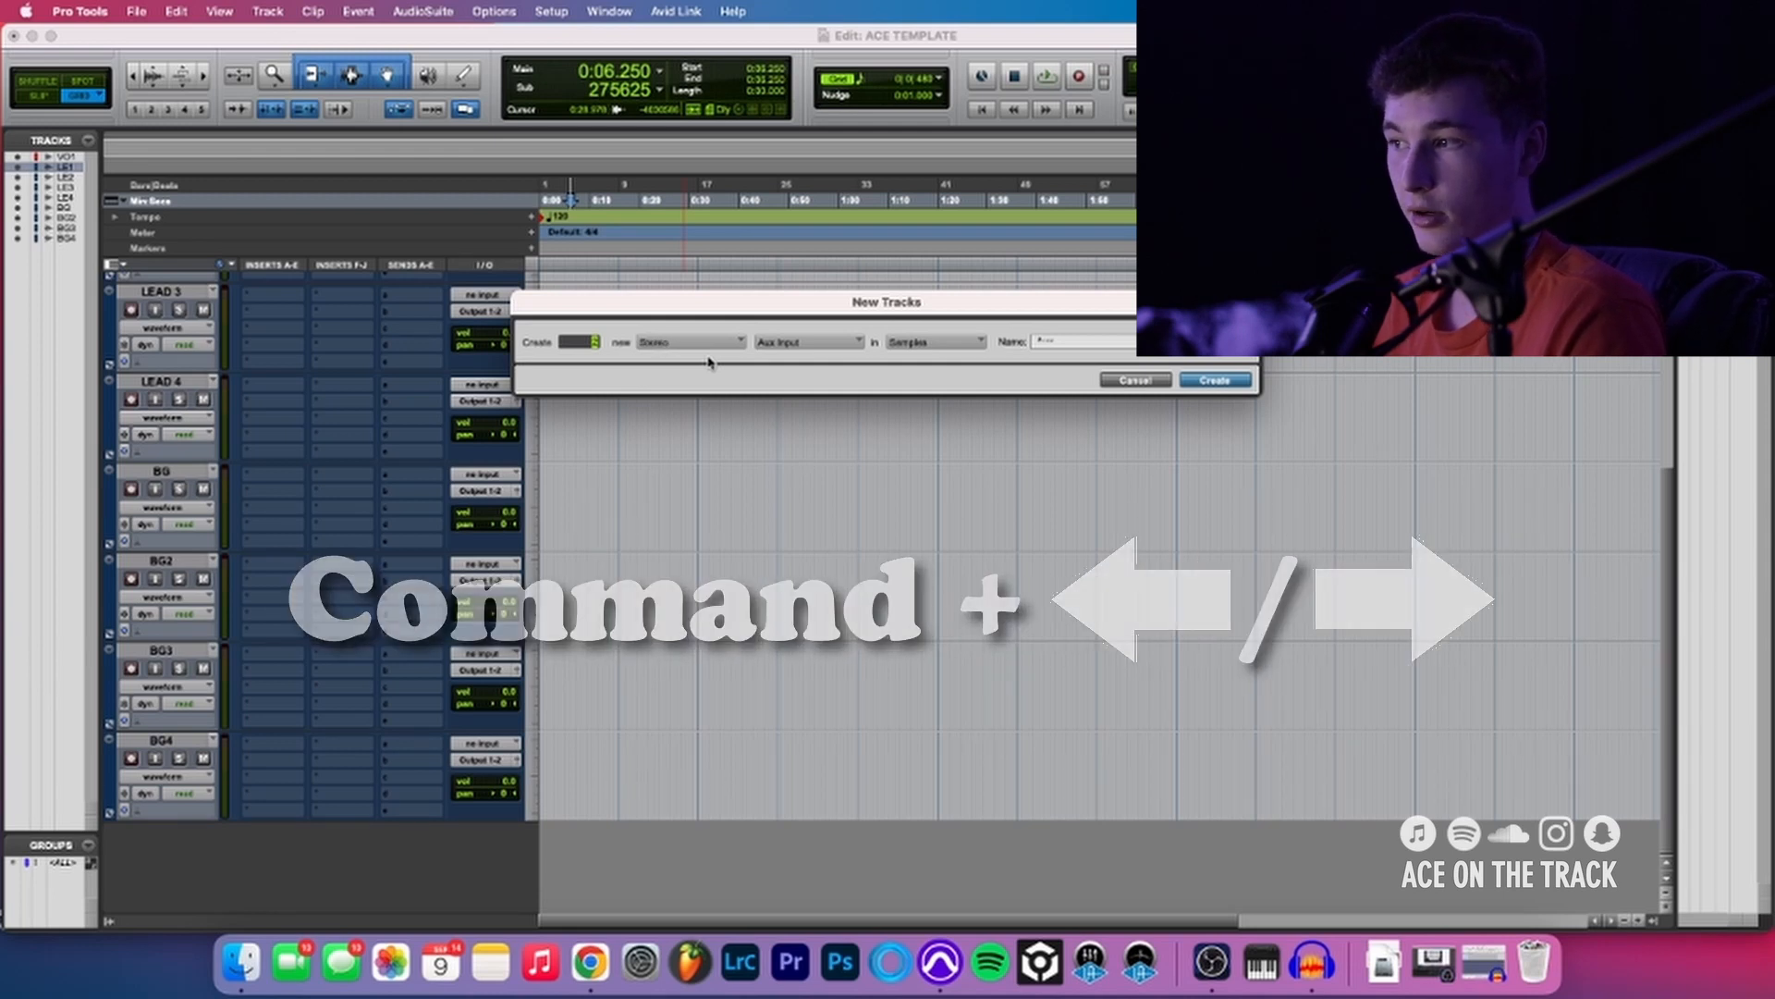
key("super+Down")
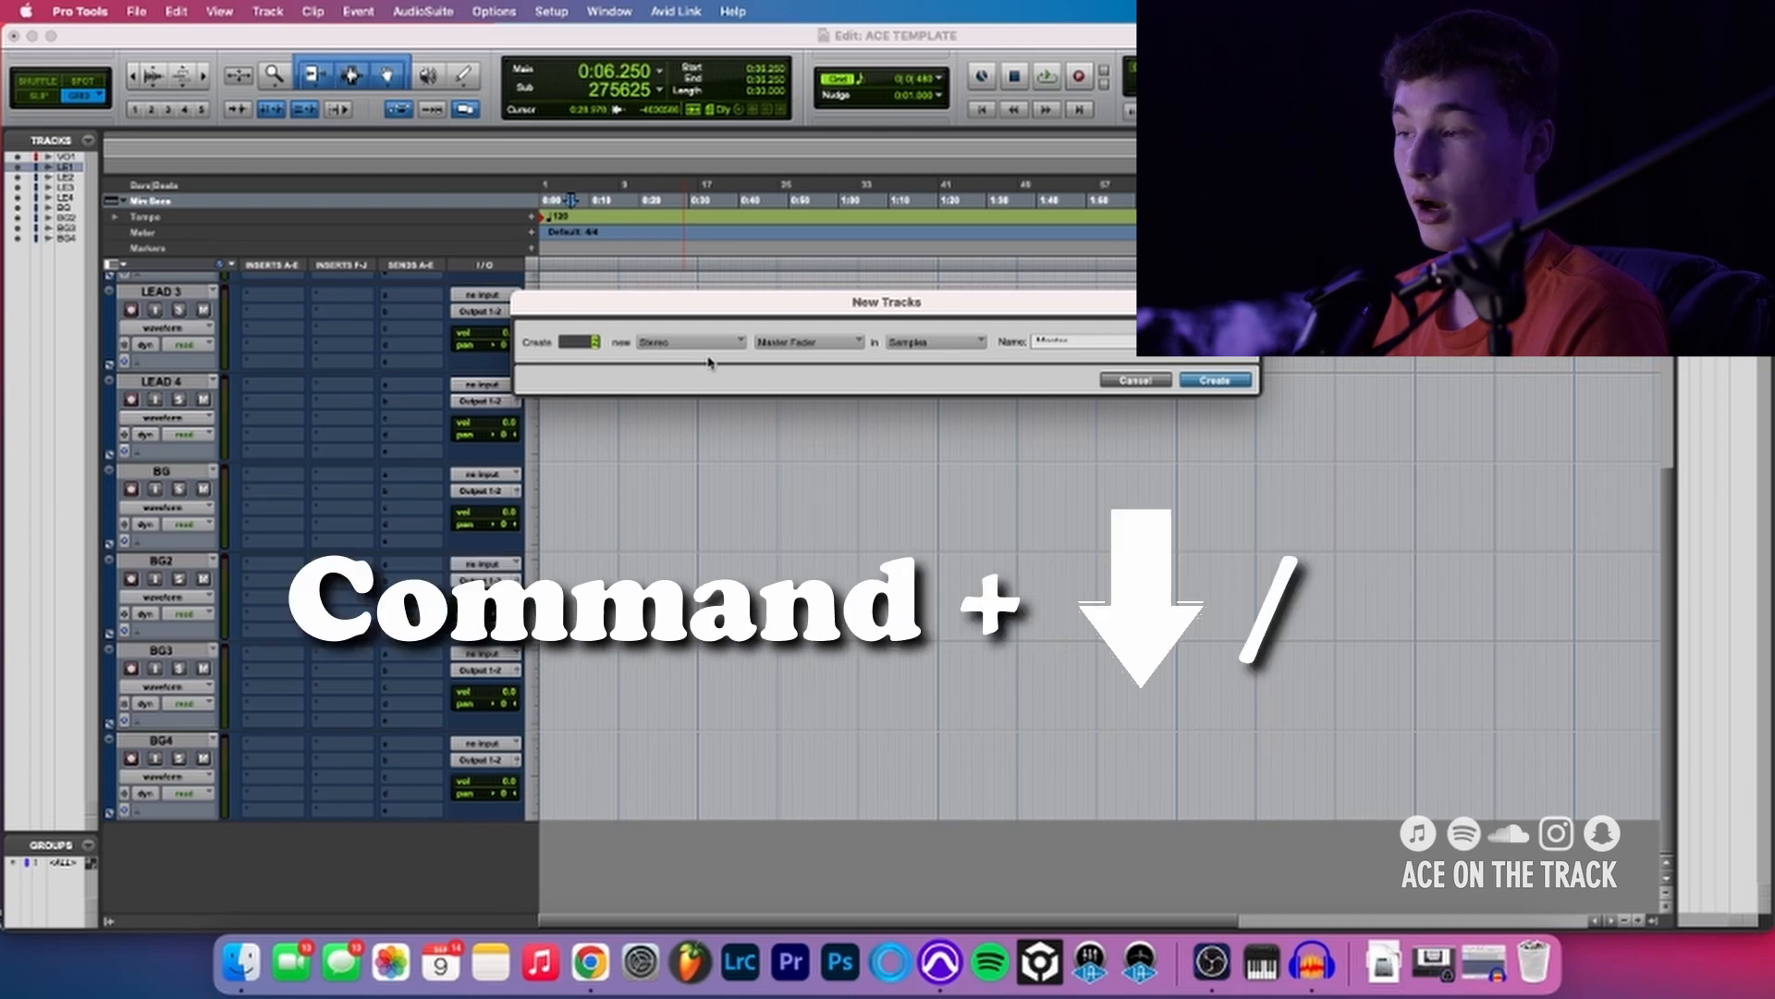
key("super+Up")
key("super+Down")
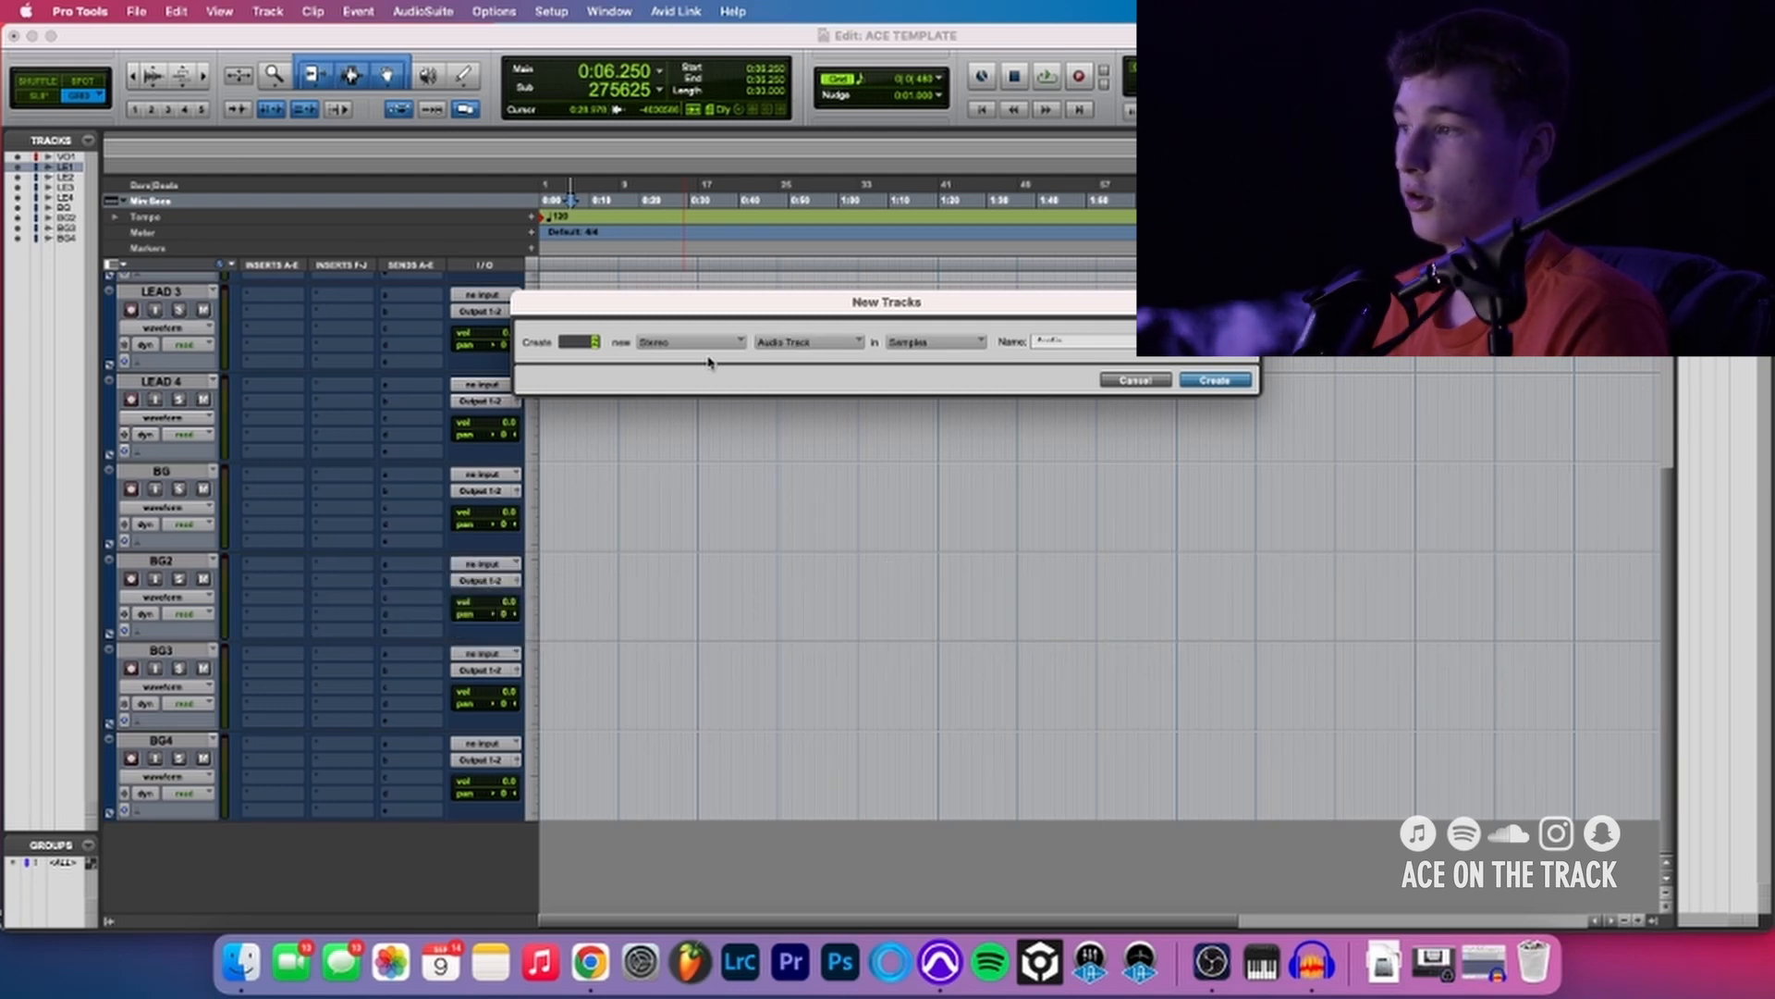
key("super+Down")
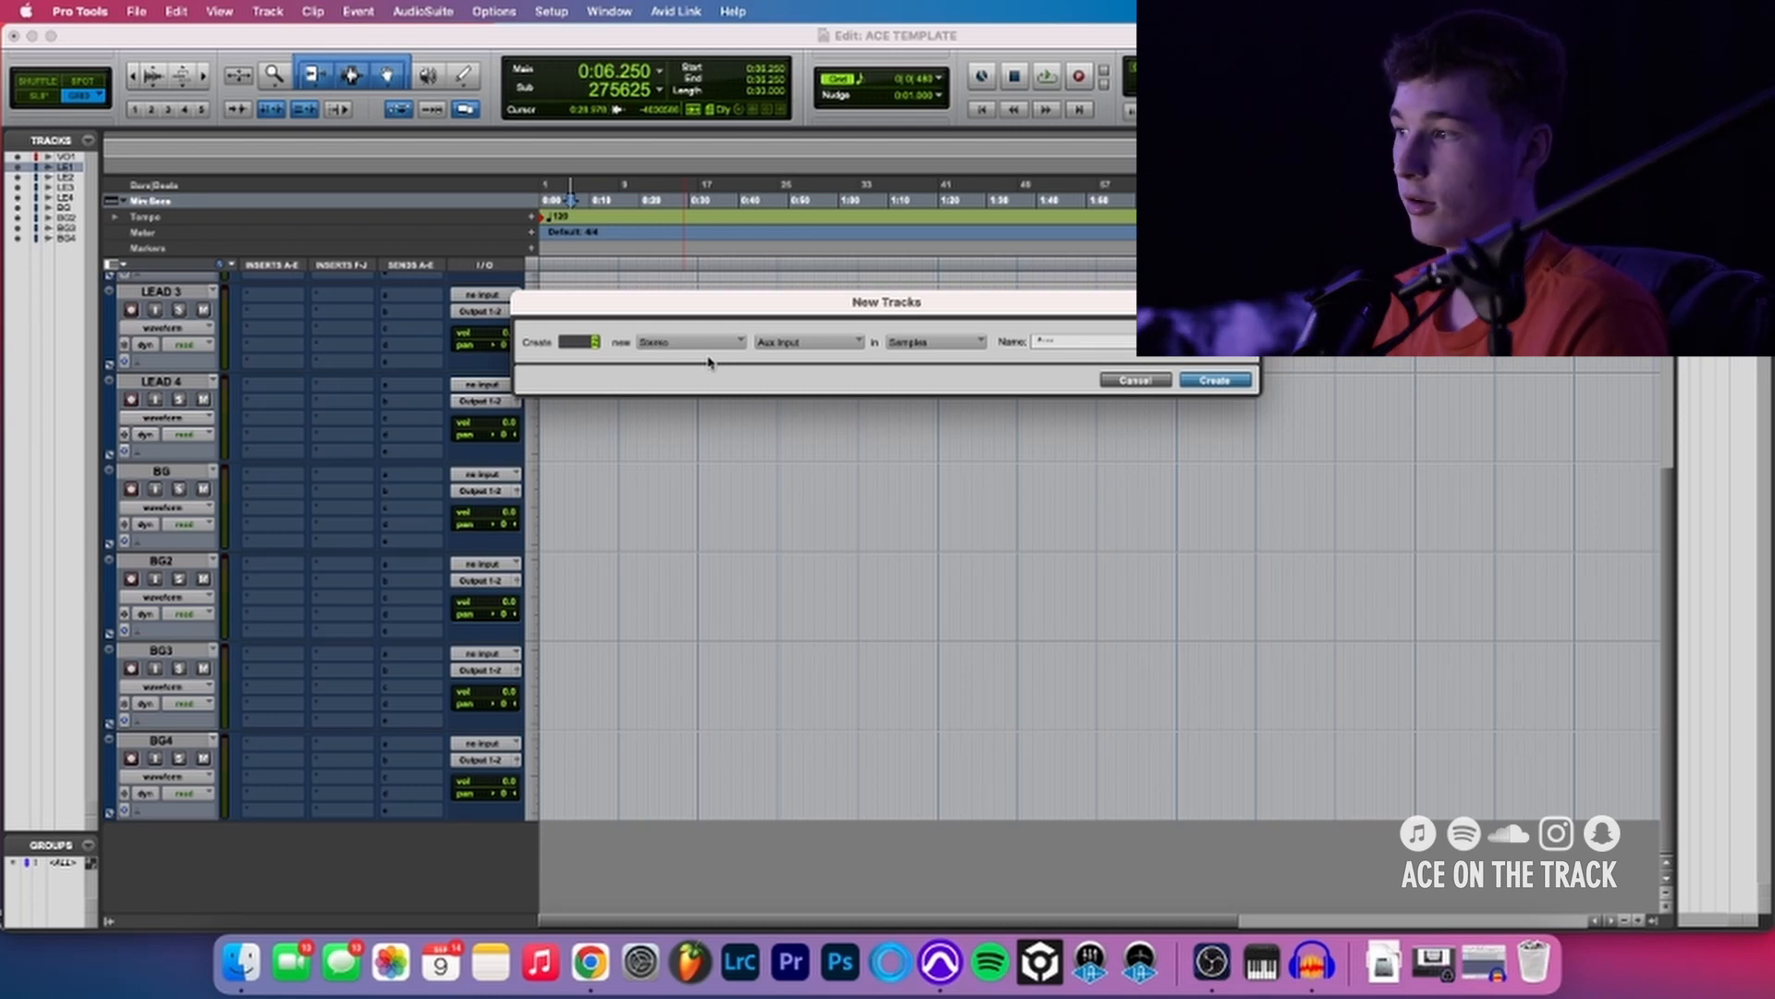
- Create 2 stereo aux input tracks named LEAD VOX BUS
type("2")
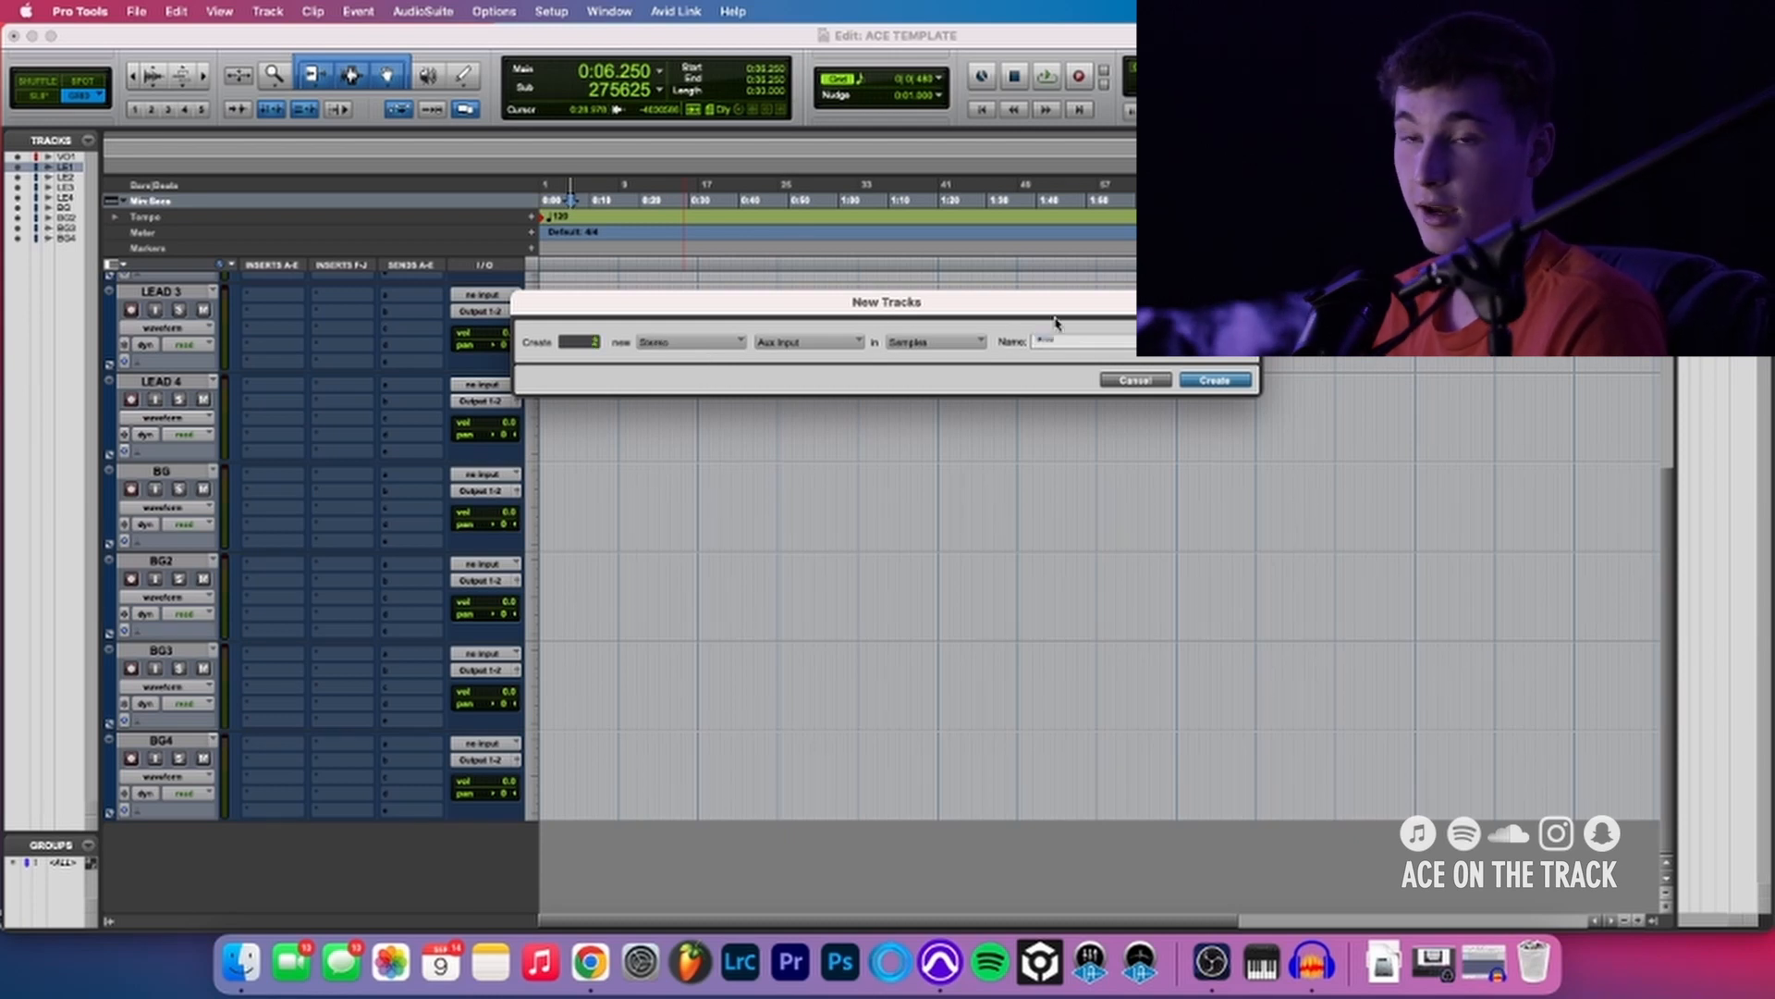
type("LEAD VOX BUS")
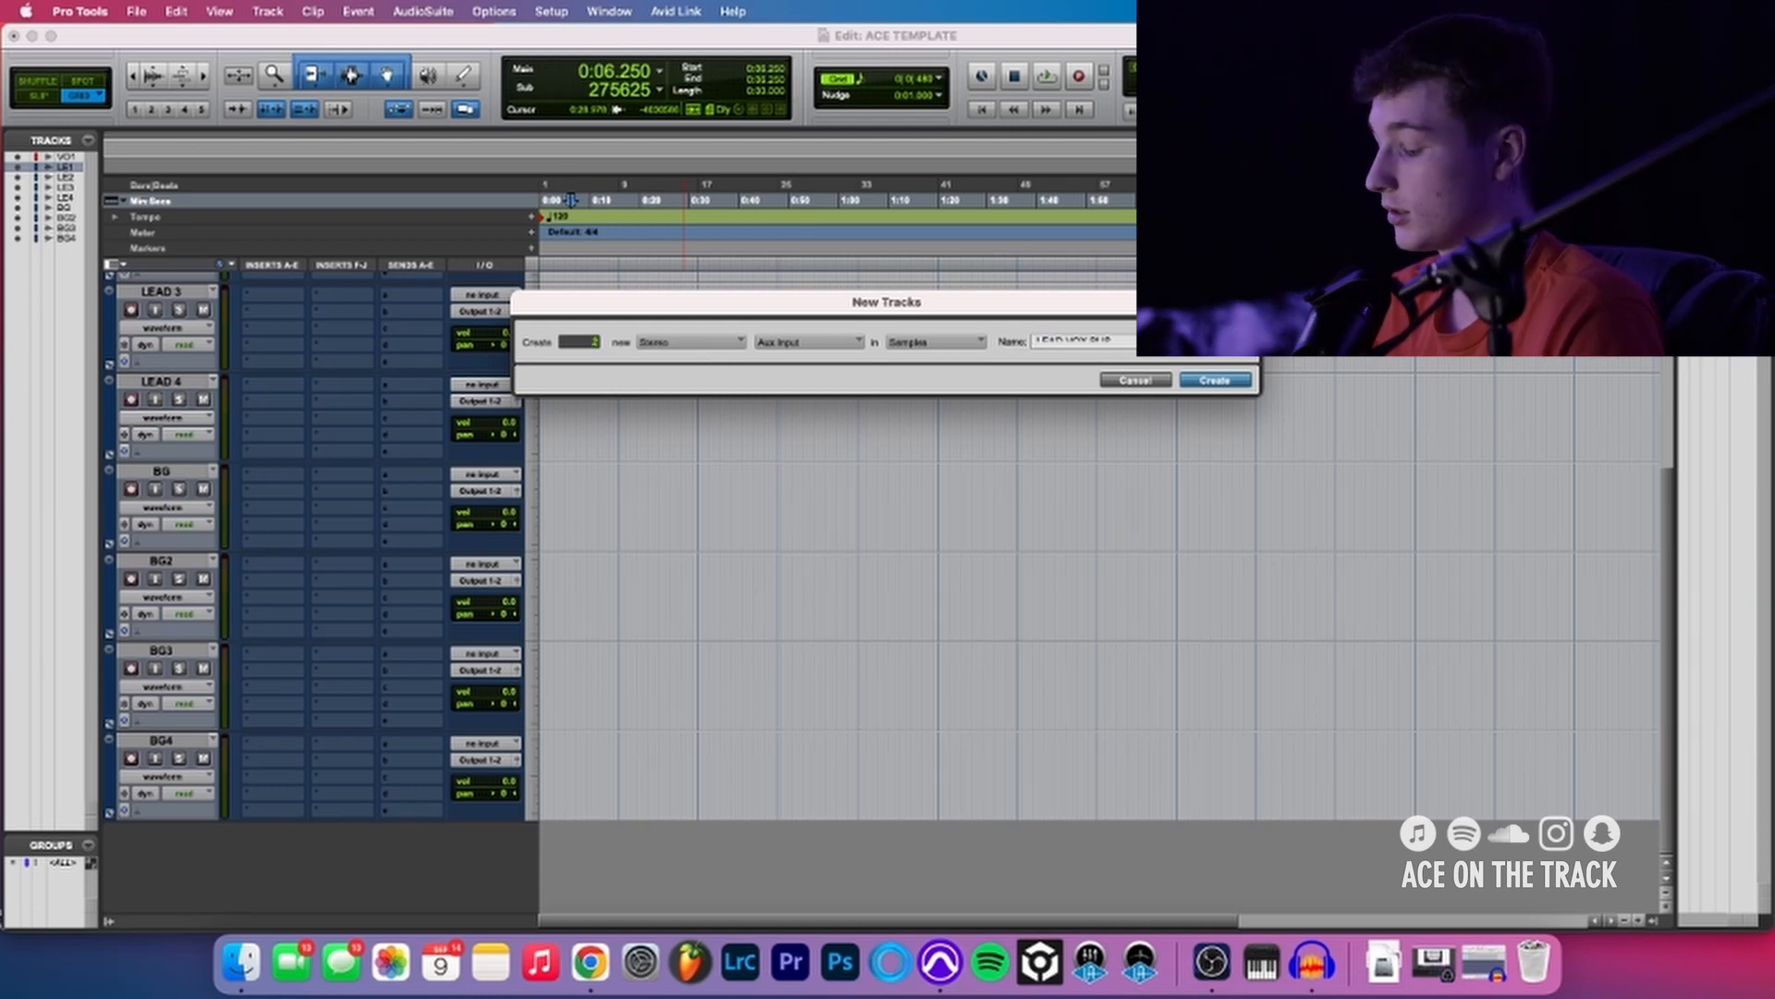
key("Return")
- Rename the two new aux tracks as LEAD VOX and BG VOX
scroll(194, 841, "down", 3)
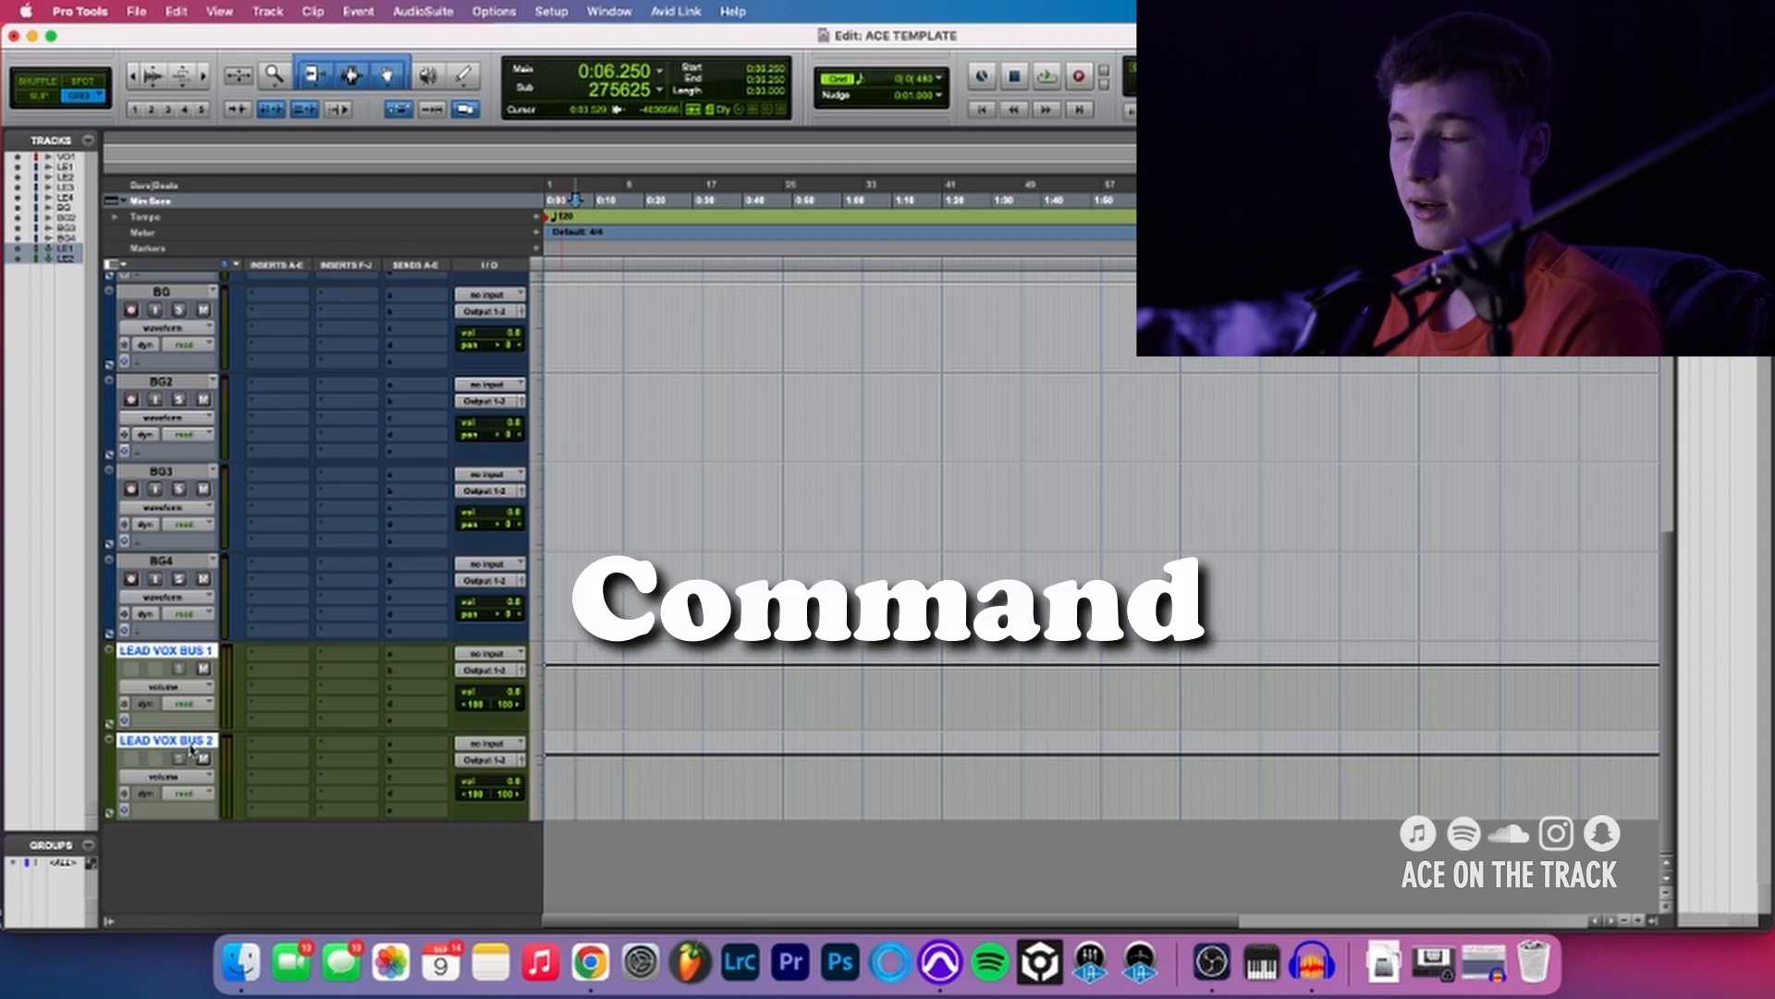
double_click(187, 651)
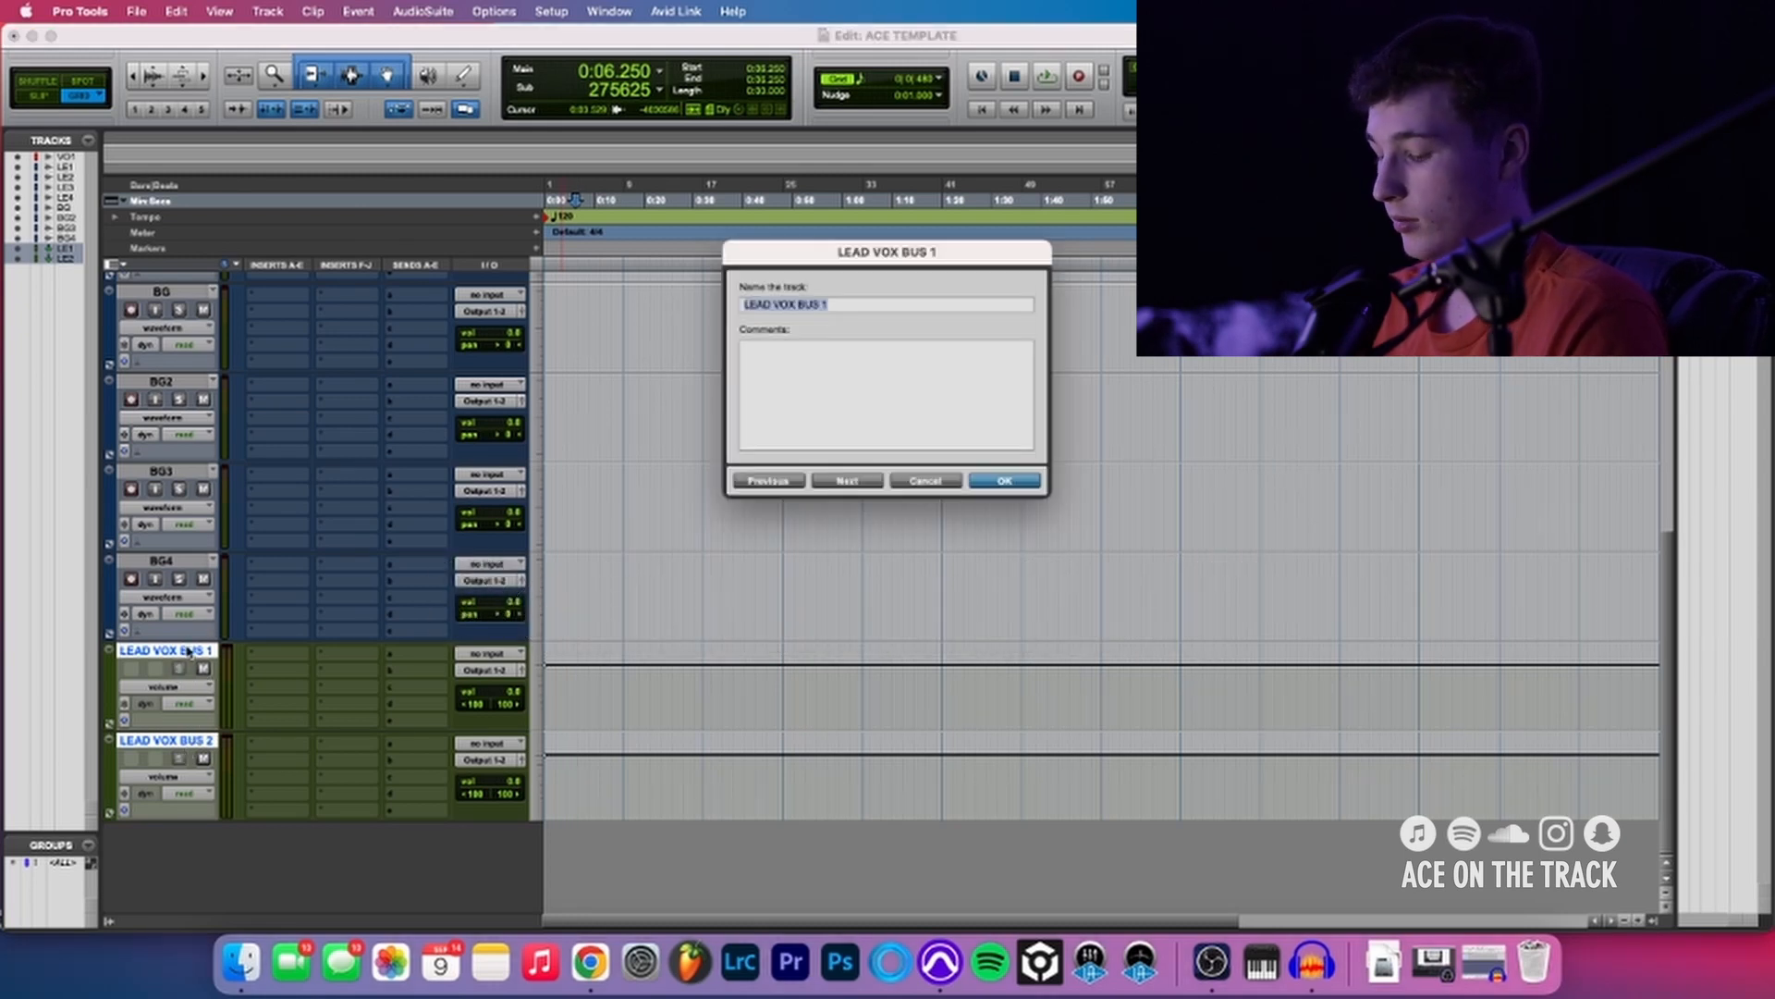
type("LEAD VOX")
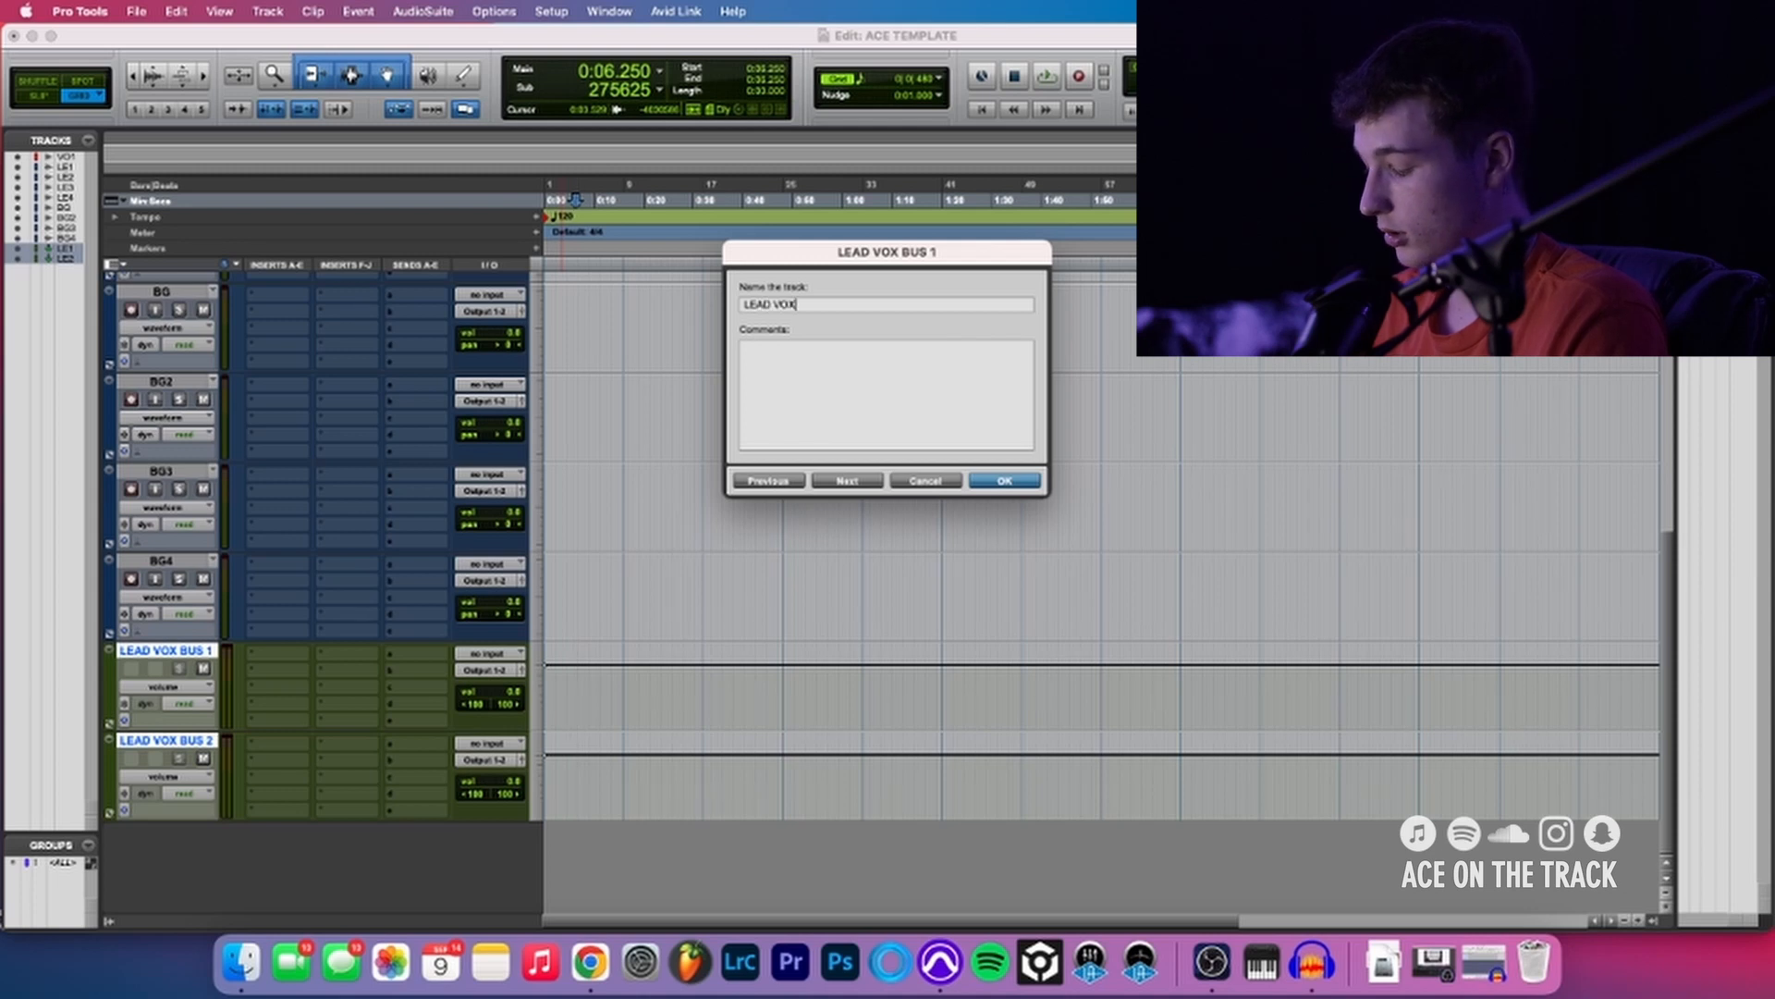
key("super+Right")
type("BG V")
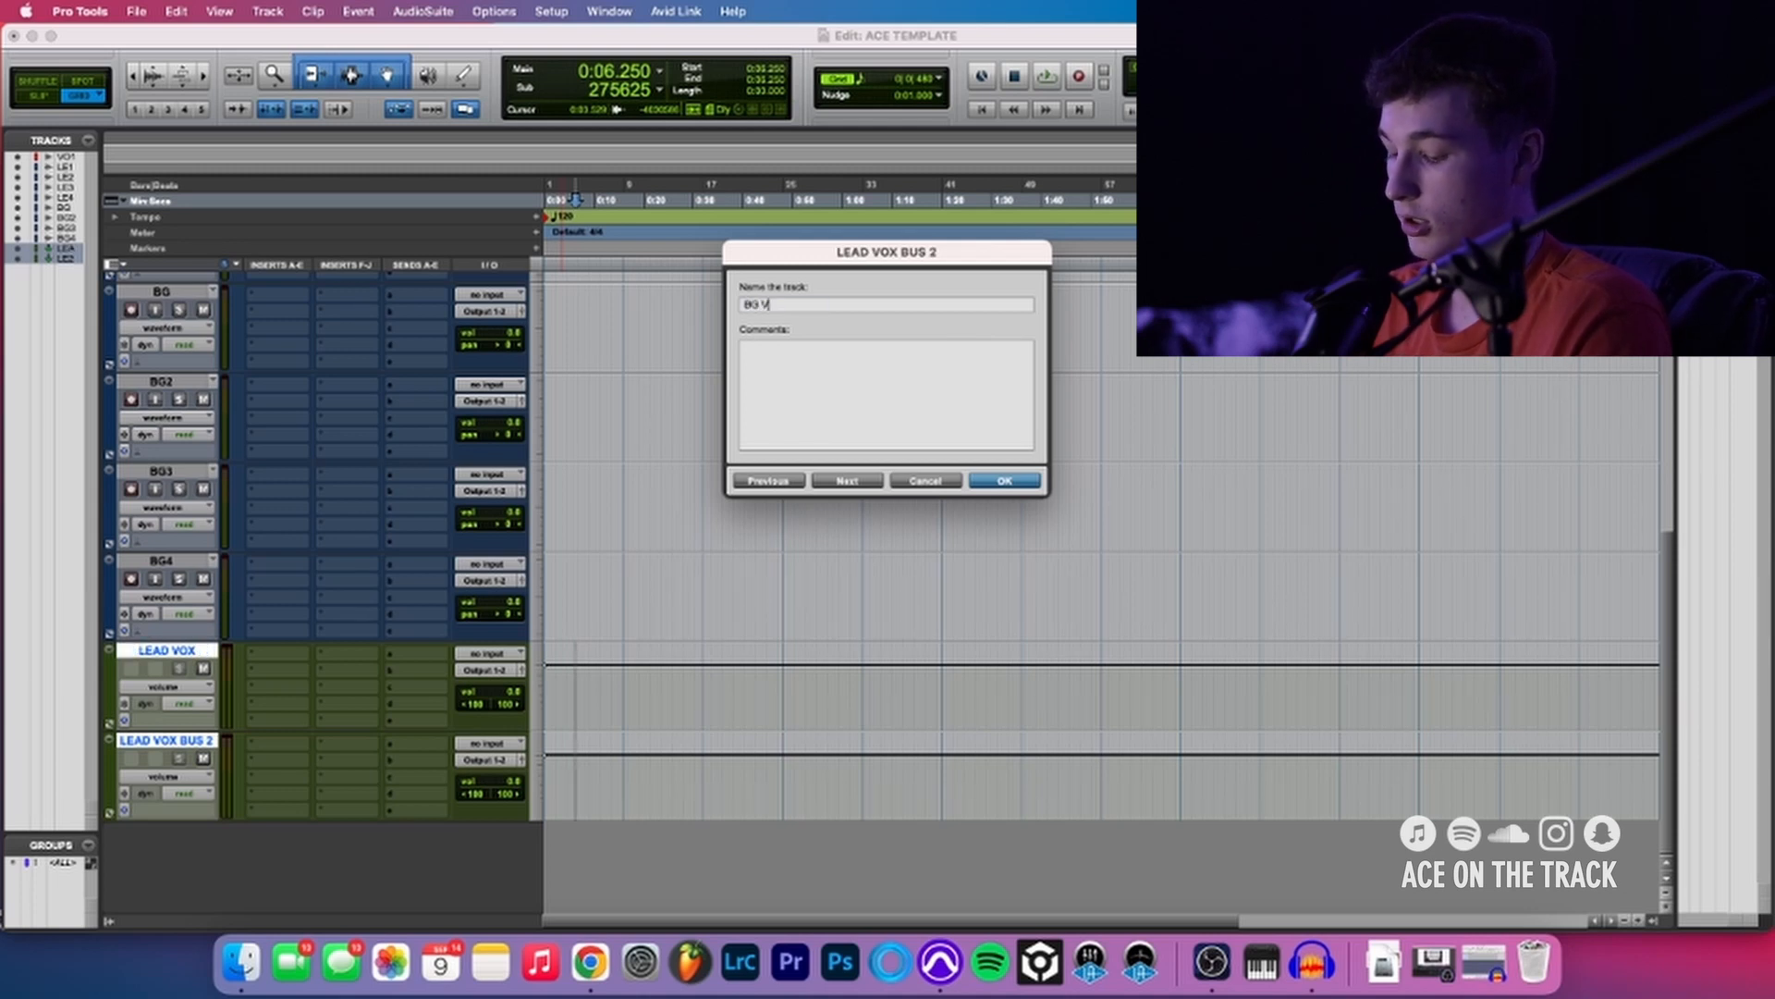
type("OX")
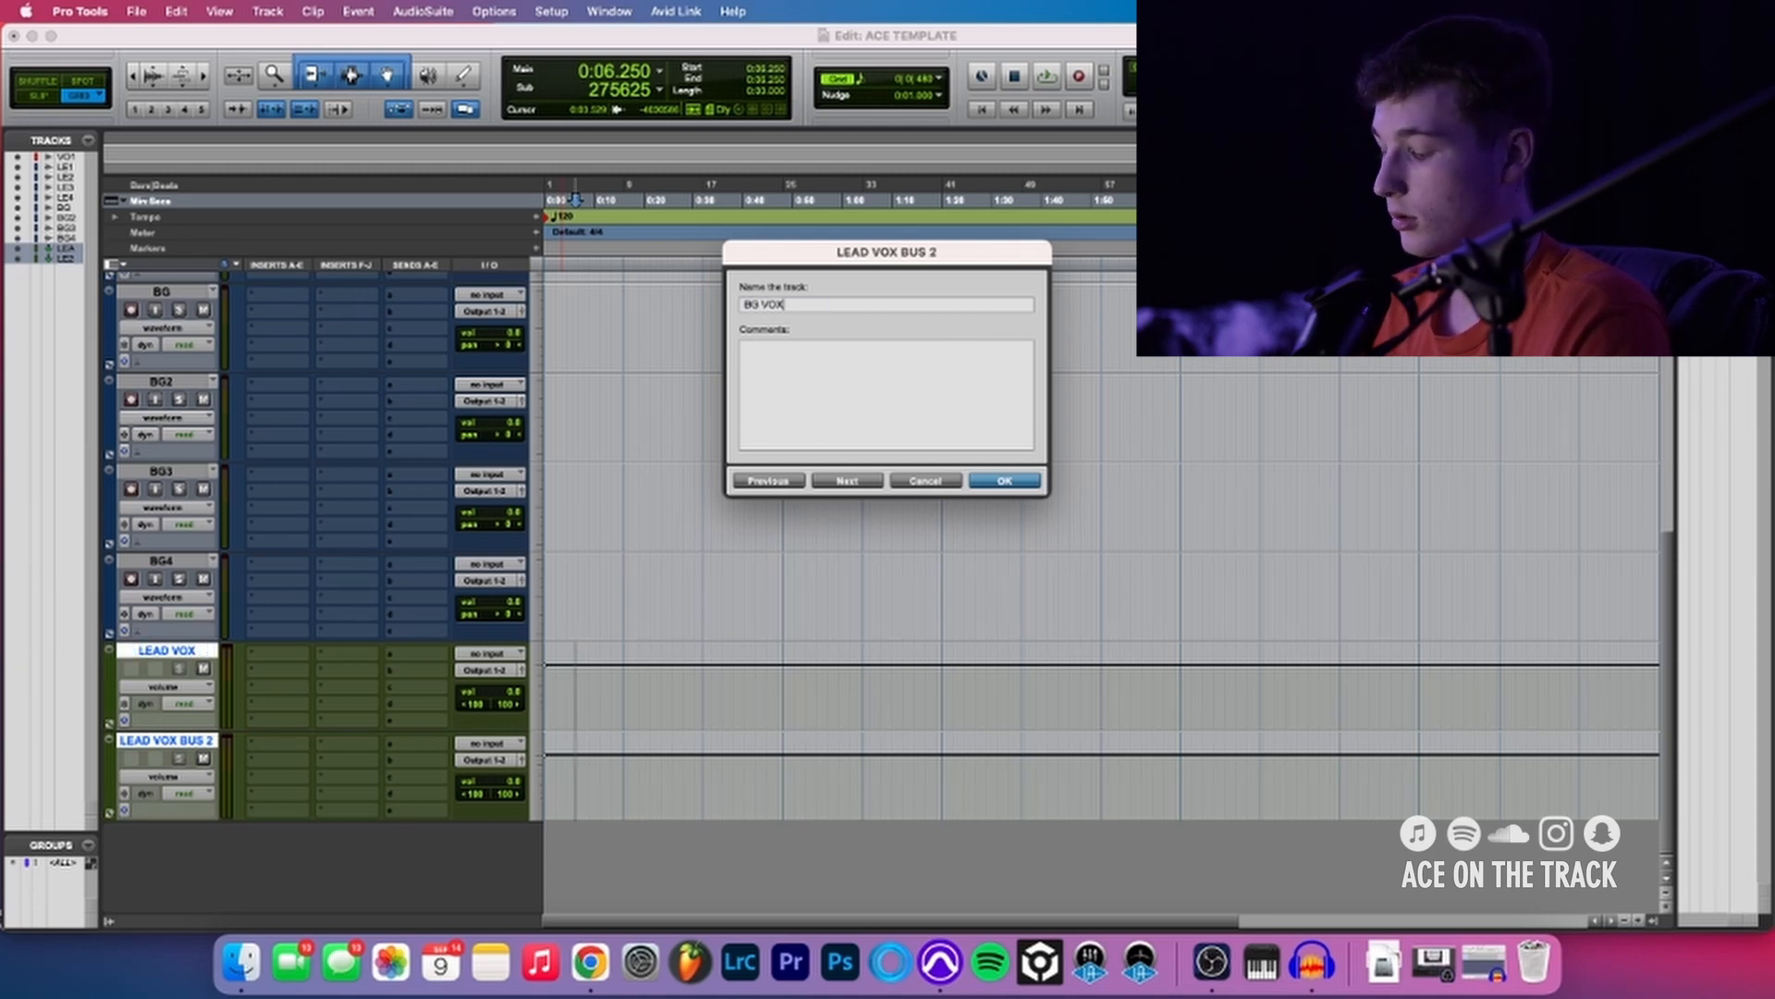
key("Return")
- Color the LEAD VOX and BG VOX aux tracks bright yellow and close the color palette
double_click(110, 689)
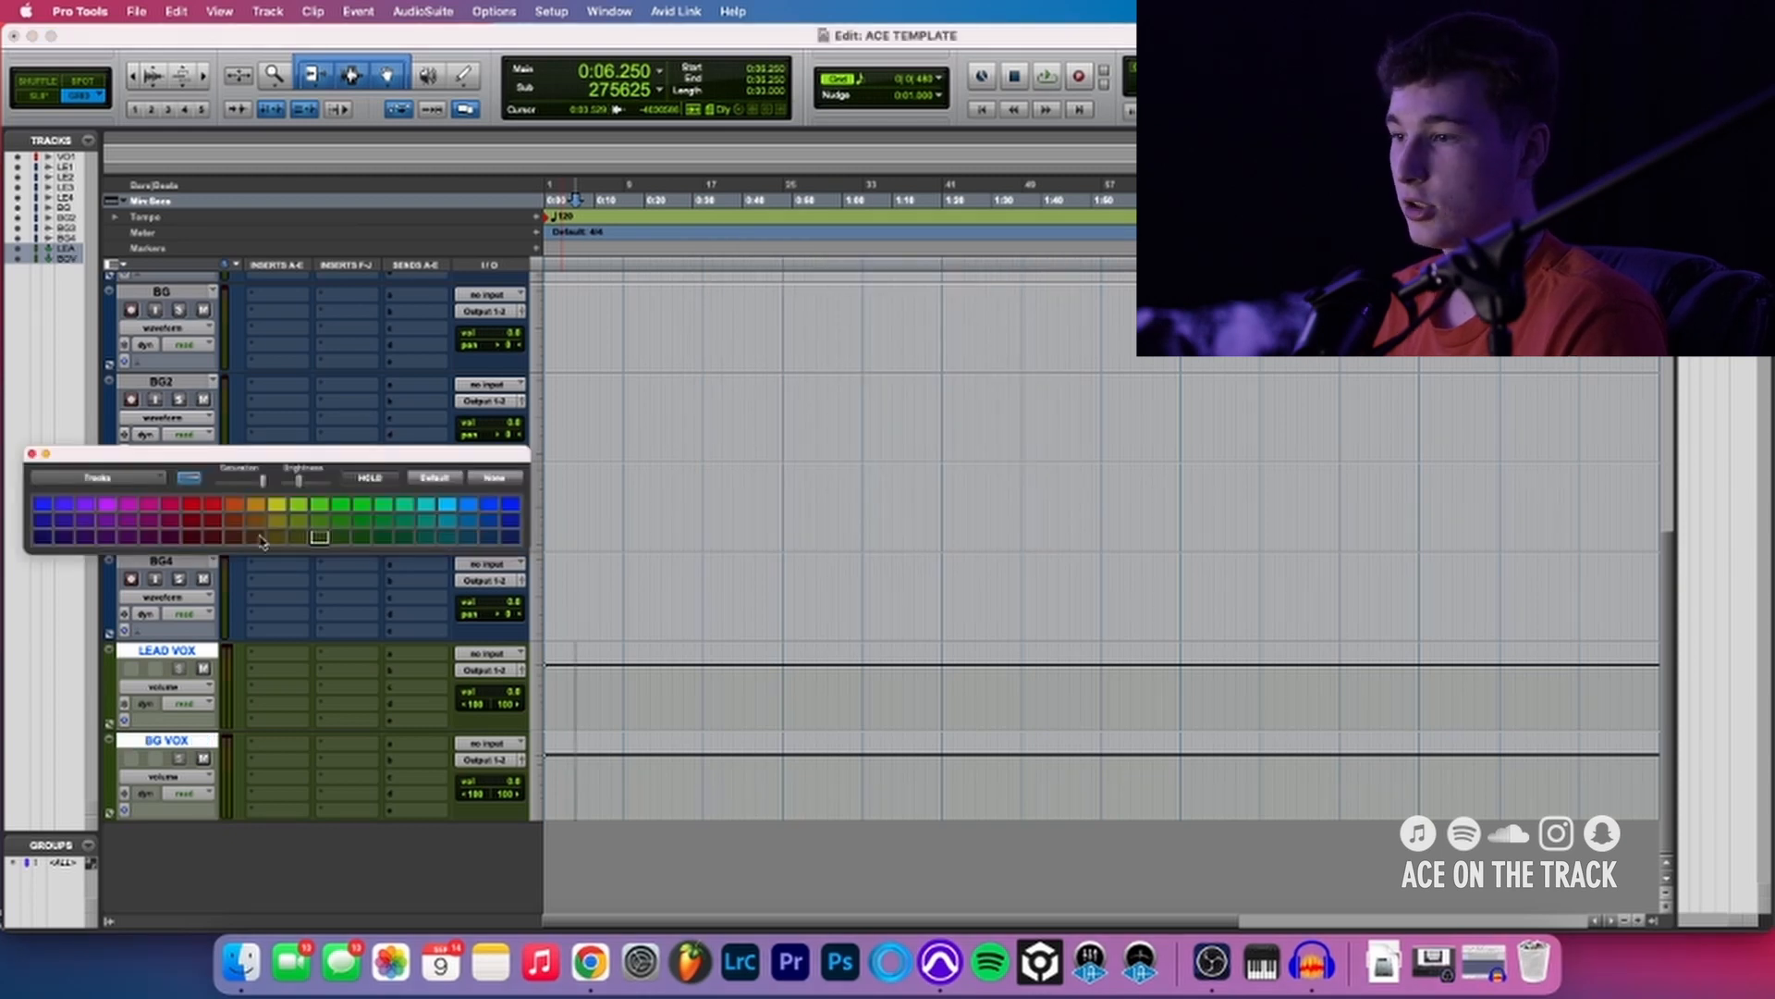
left_click(268, 504)
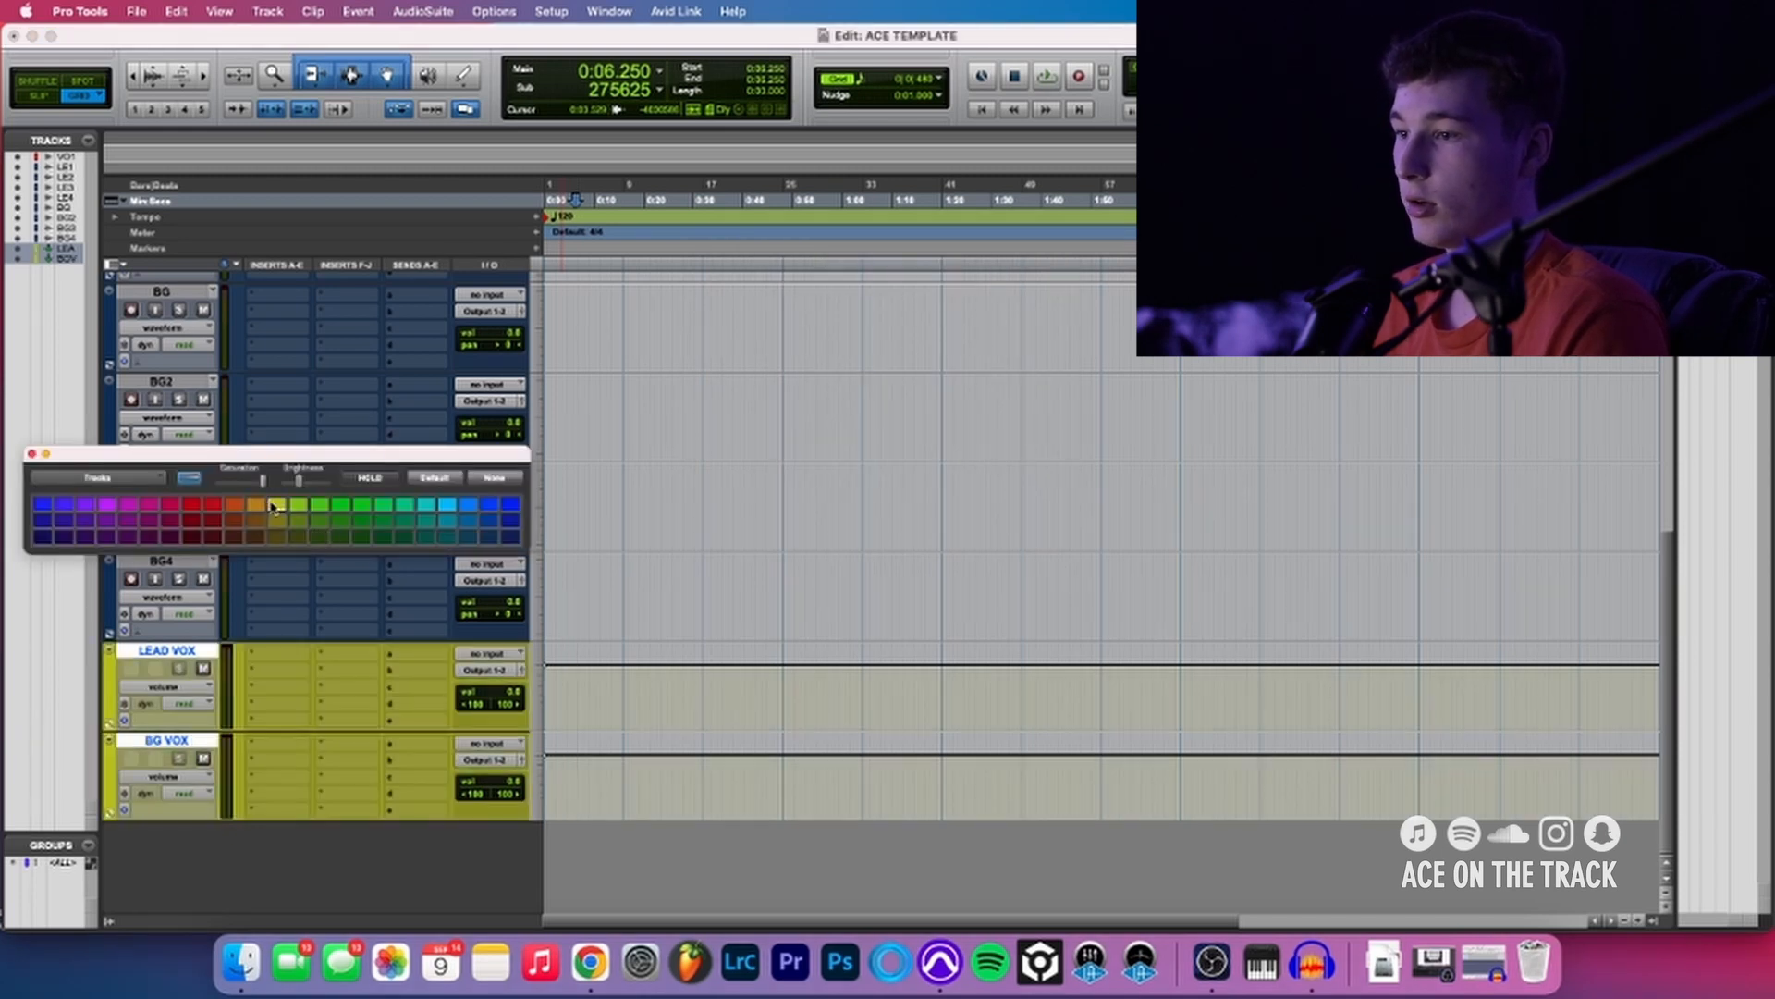
left_click(32, 453)
- Add one stereo aux input track named ALL VOX below the BG VOX track
left_click(178, 746)
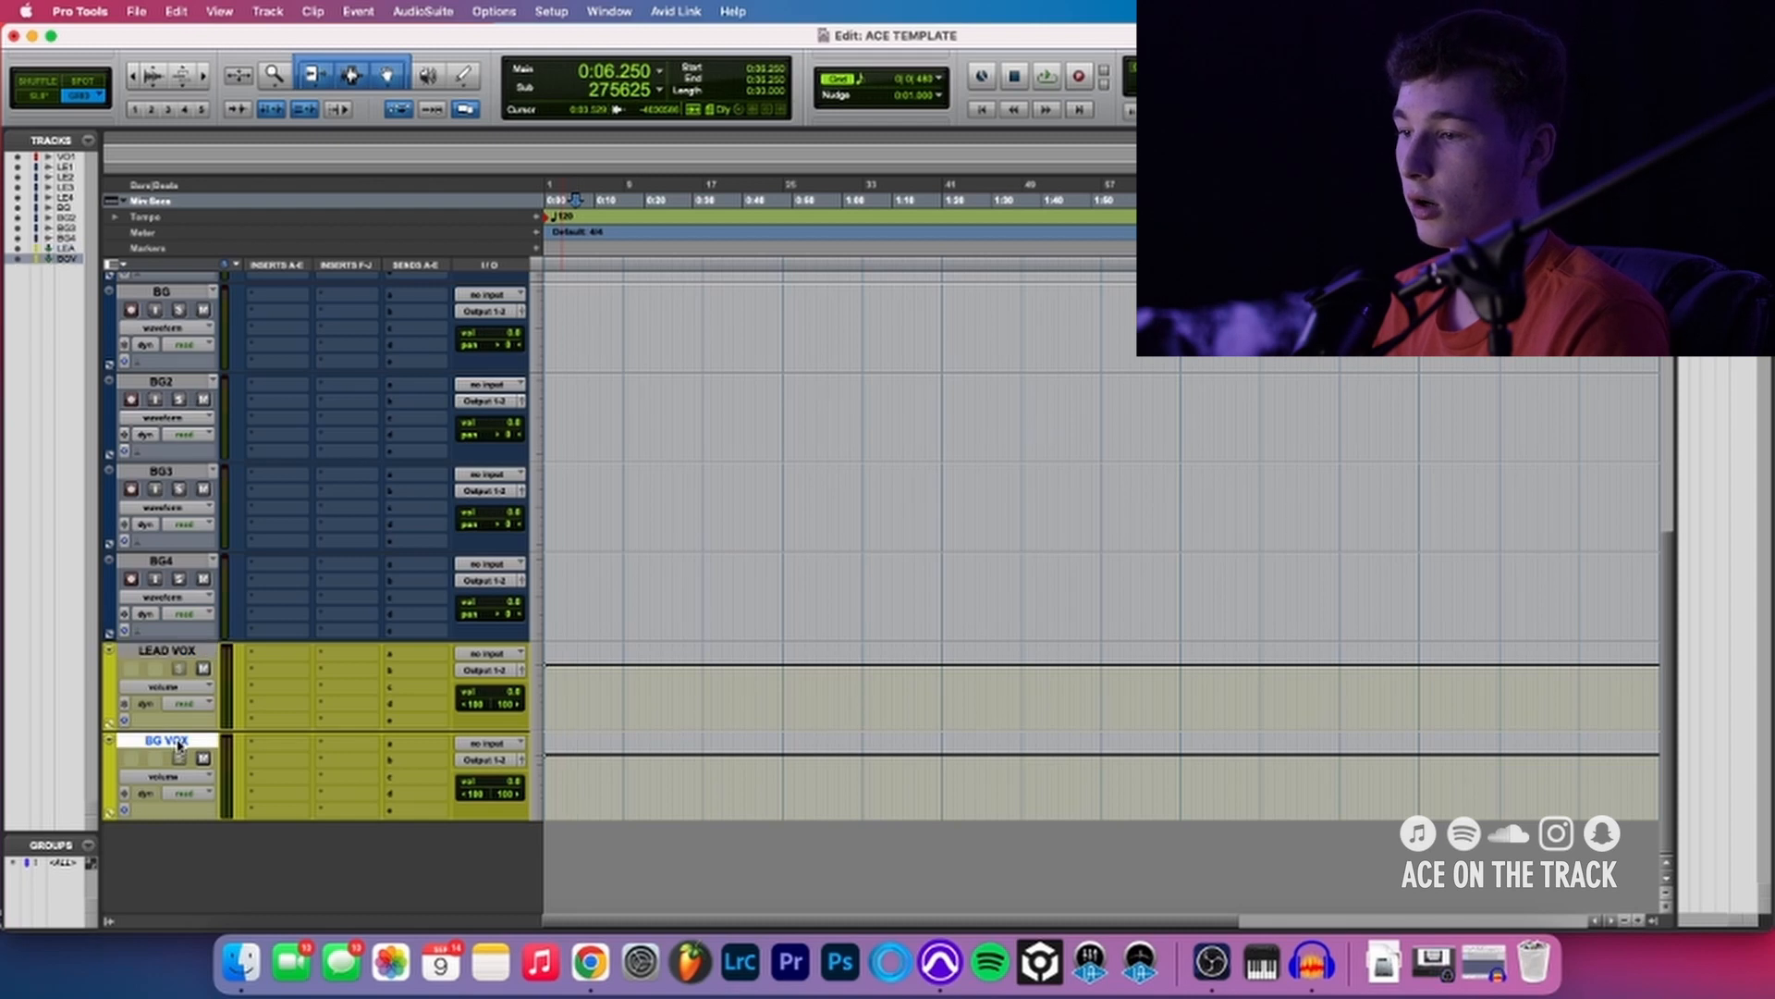
key("super+shift+n")
key("super+Right")
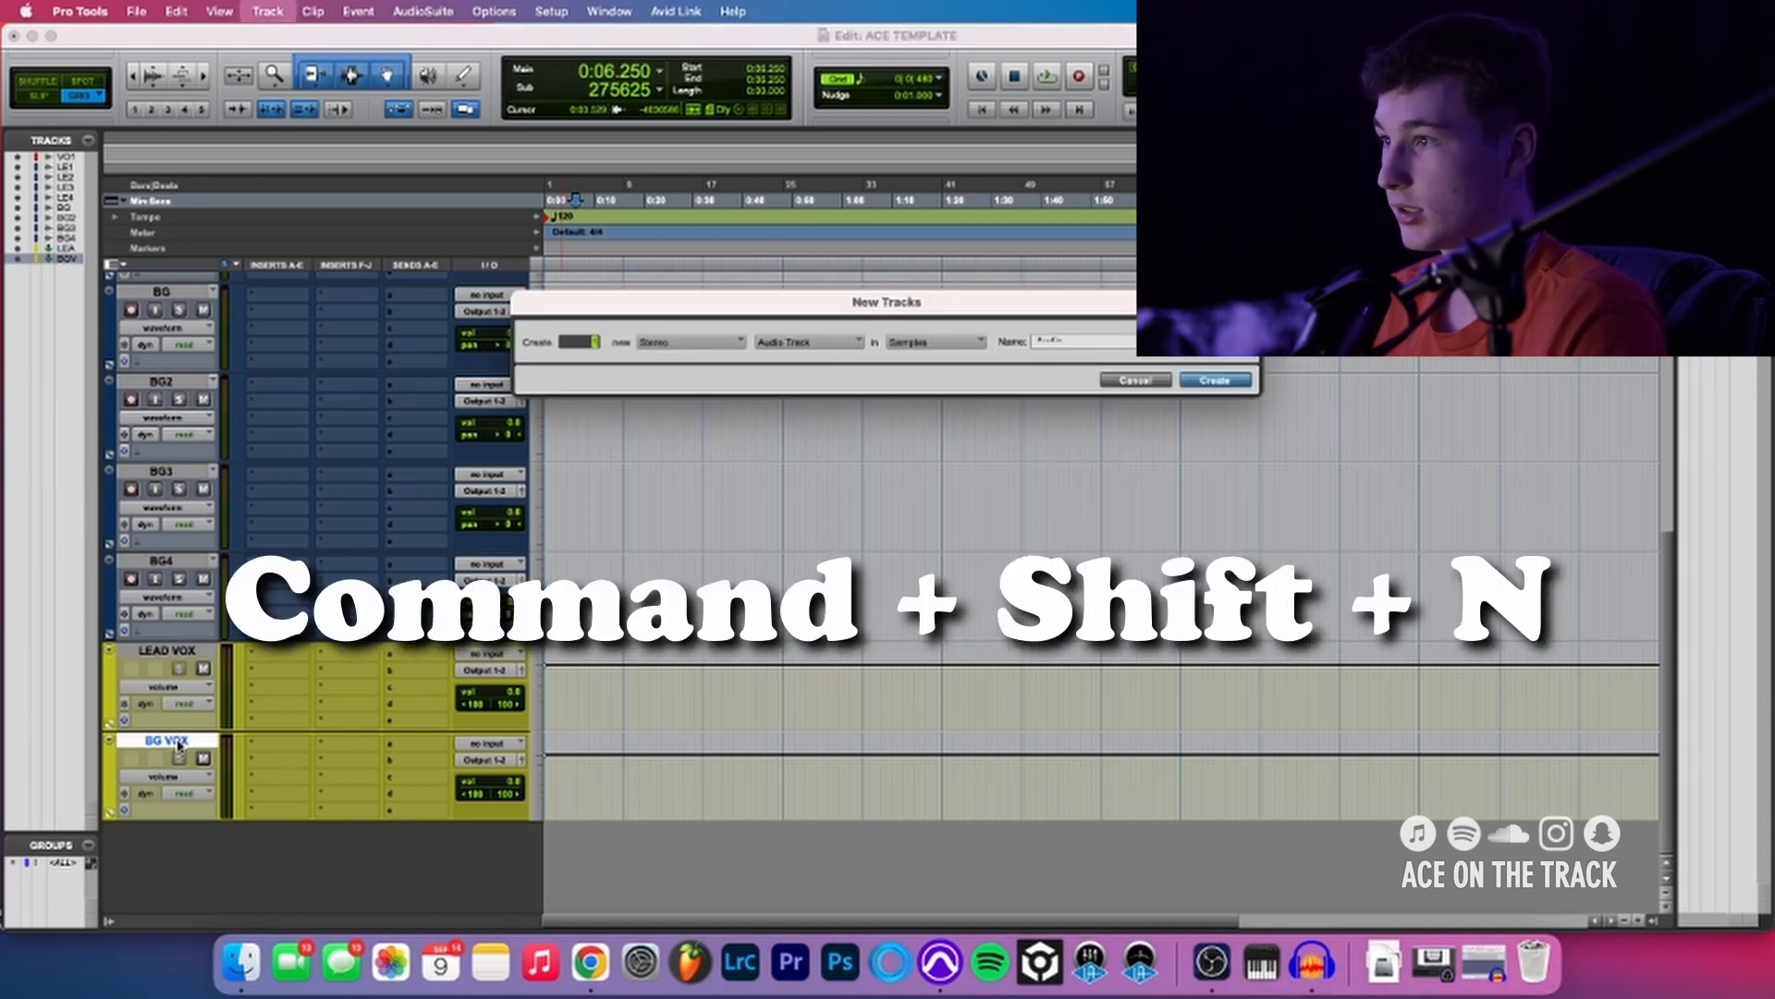
key("super+Down")
key("Tab")
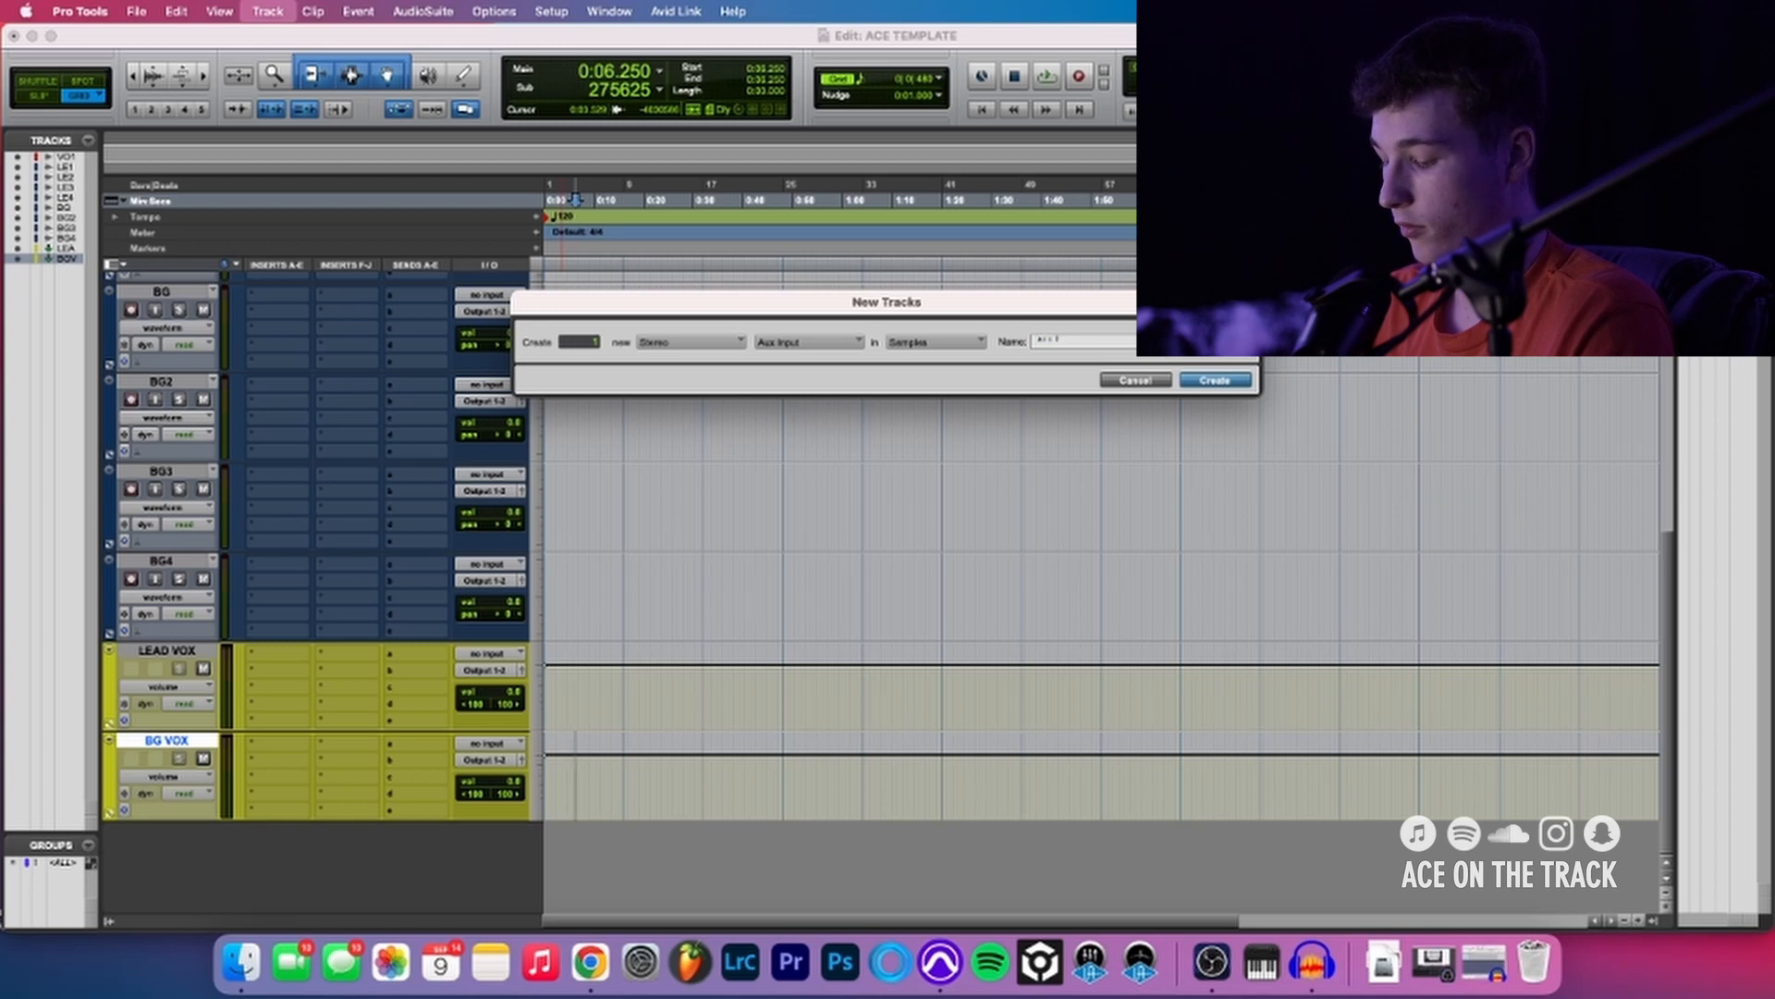
type("ALL VOX")
key("Return")
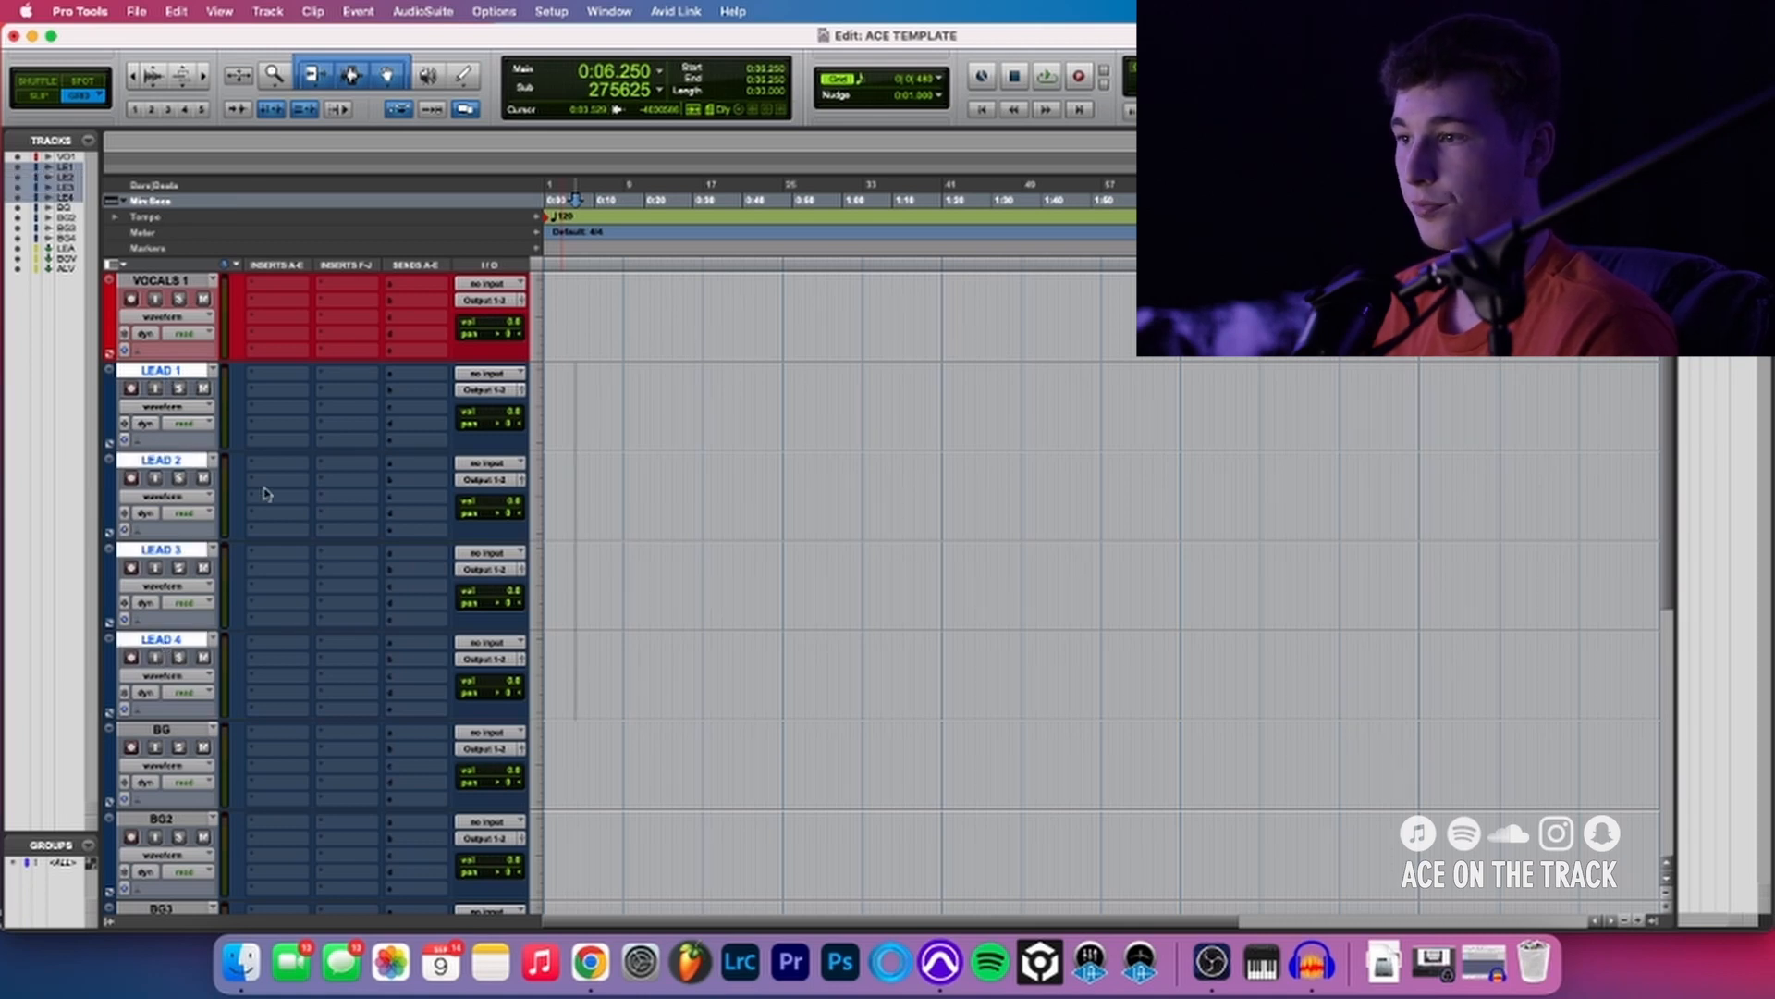
- Route the outputs of the selected tracks LEAD 1 through LEAD 4 to the LEAD VOX track
left_click(480, 400, "alt+shift")
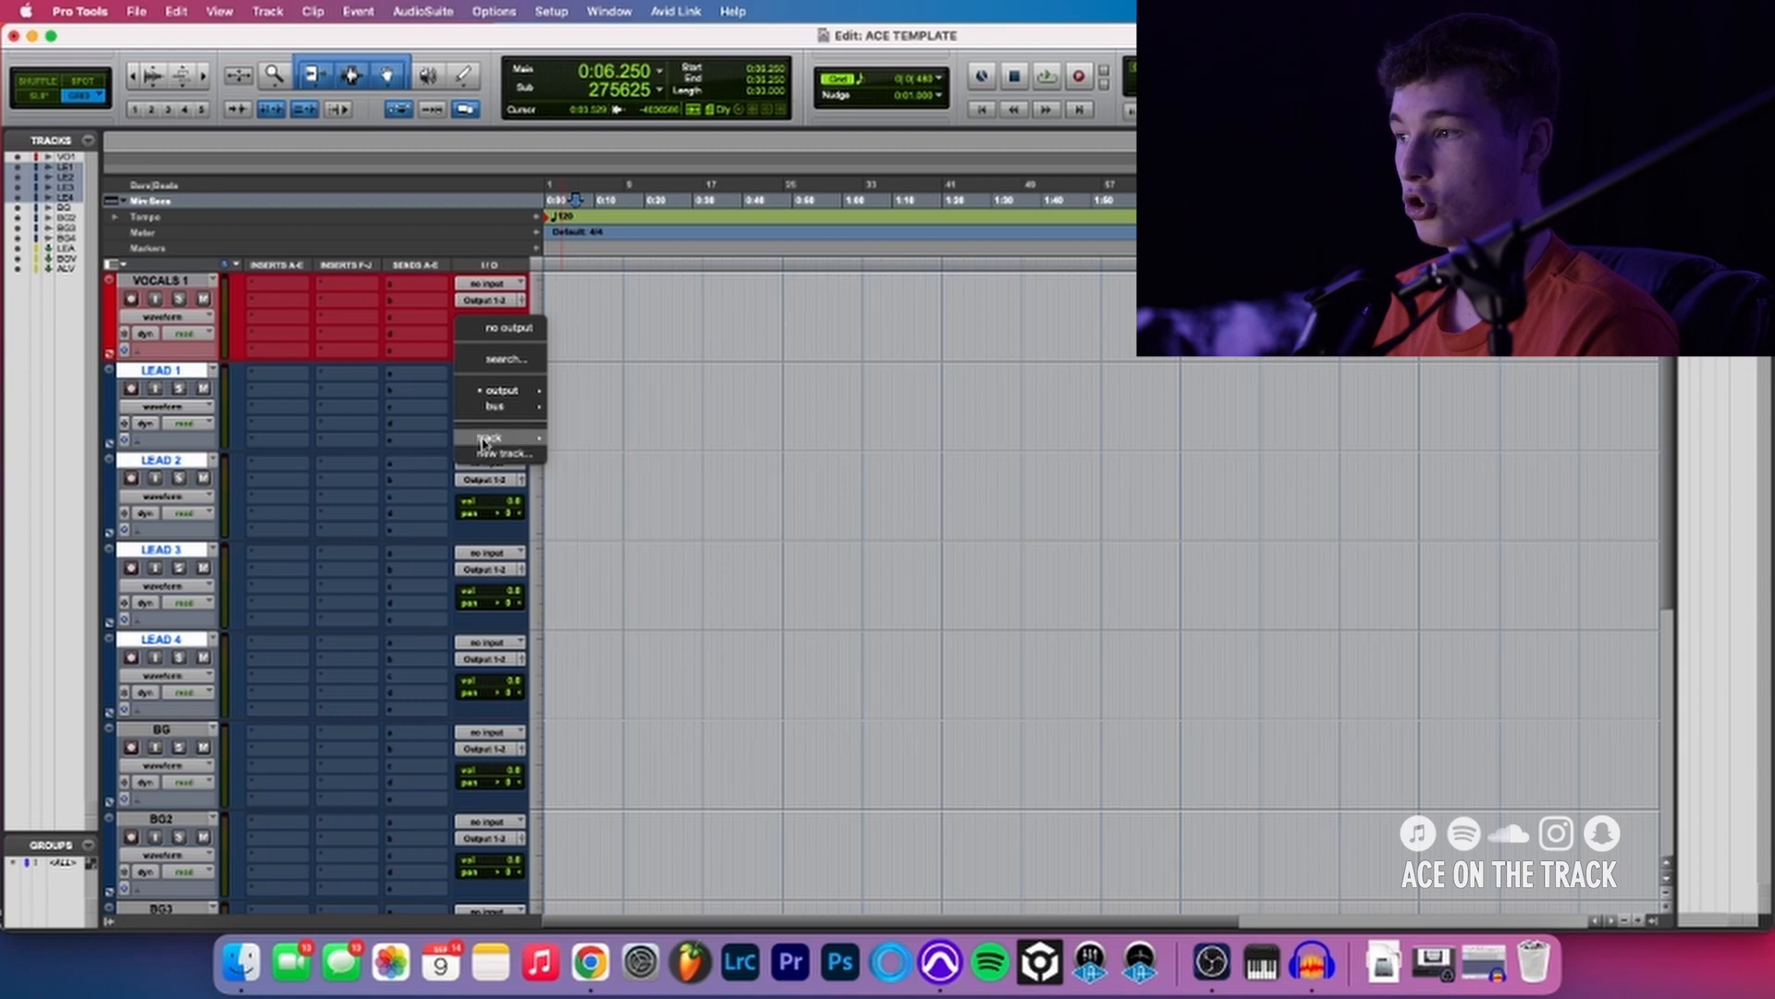
mouse_move(483, 441)
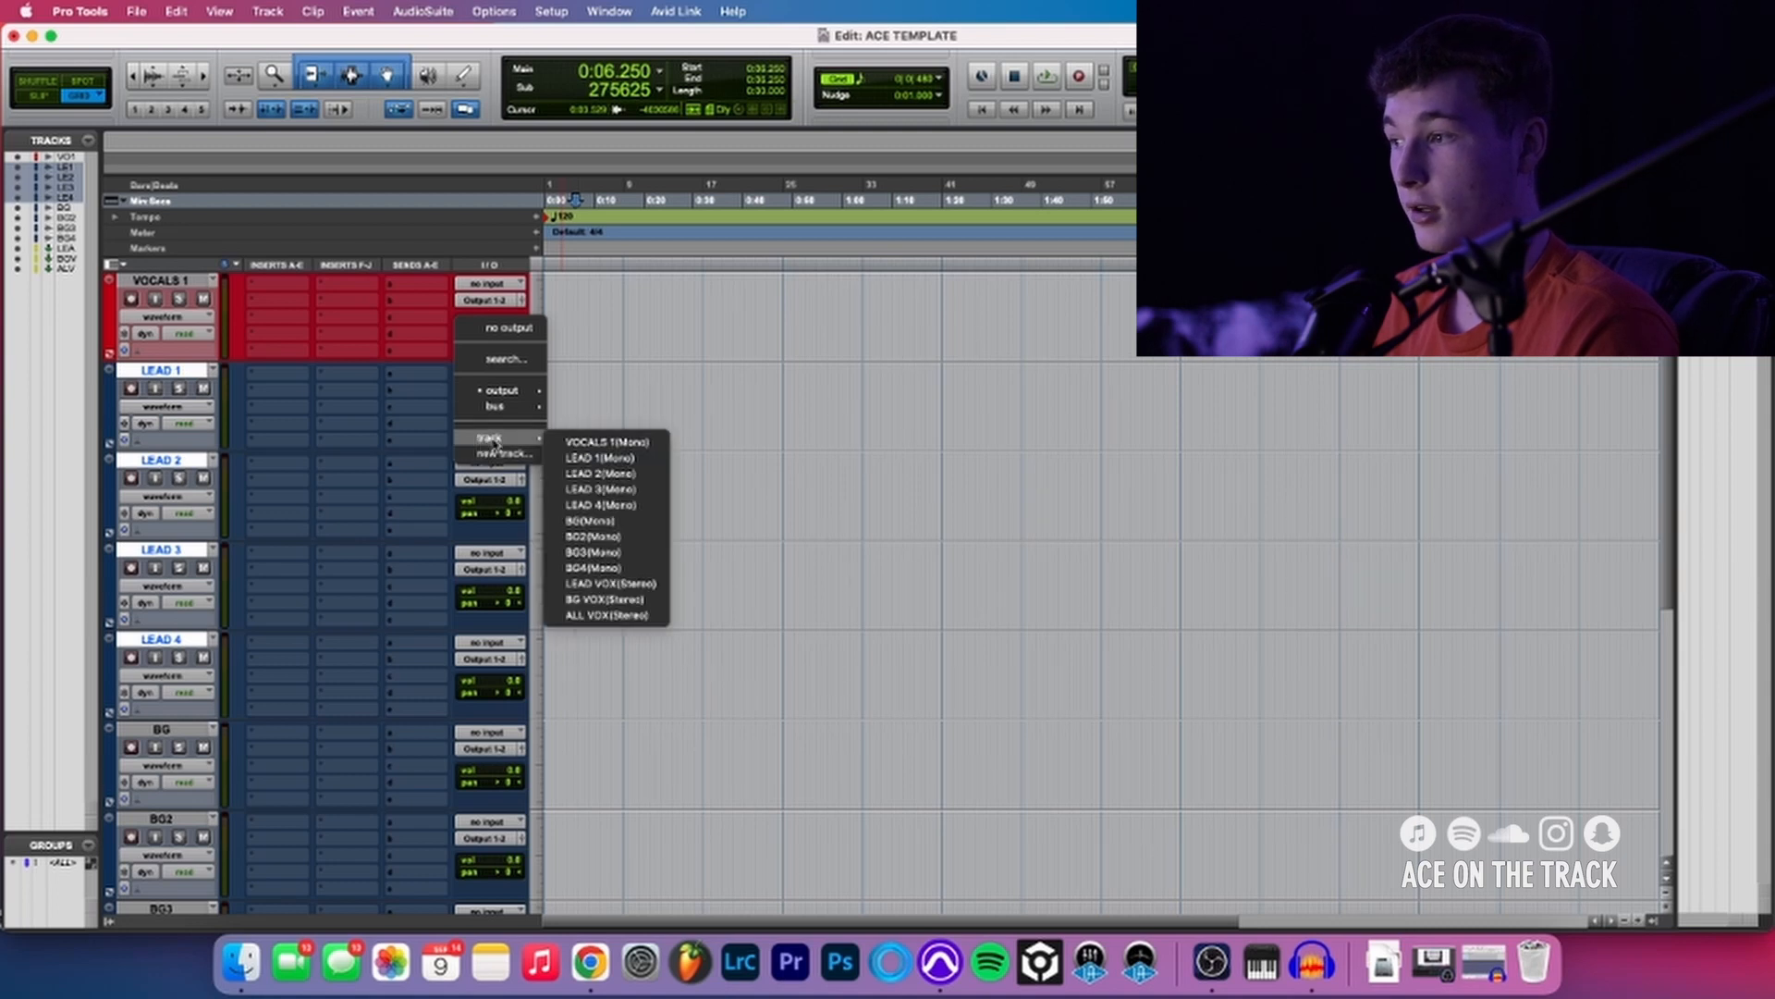
left_click(598, 583)
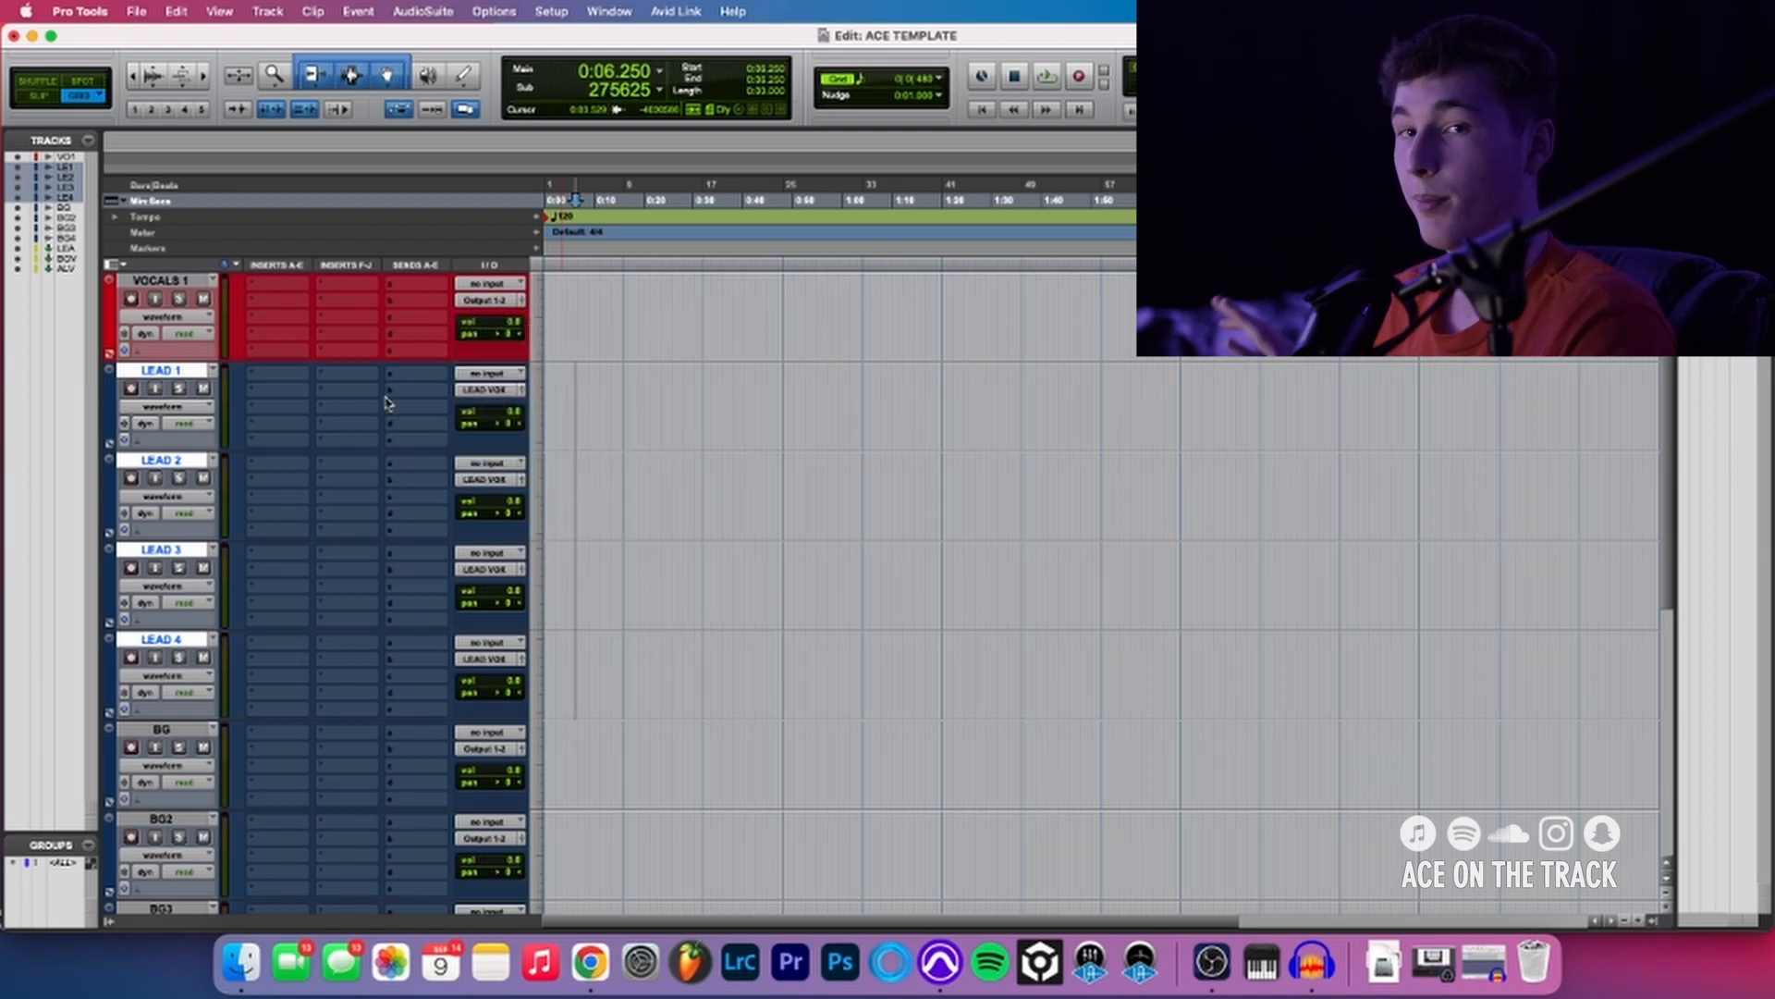
- Examine the buses available as outputs for the BG track without choosing one
scroll(397, 402, "down", 1)
scroll(494, 419, "down", 1)
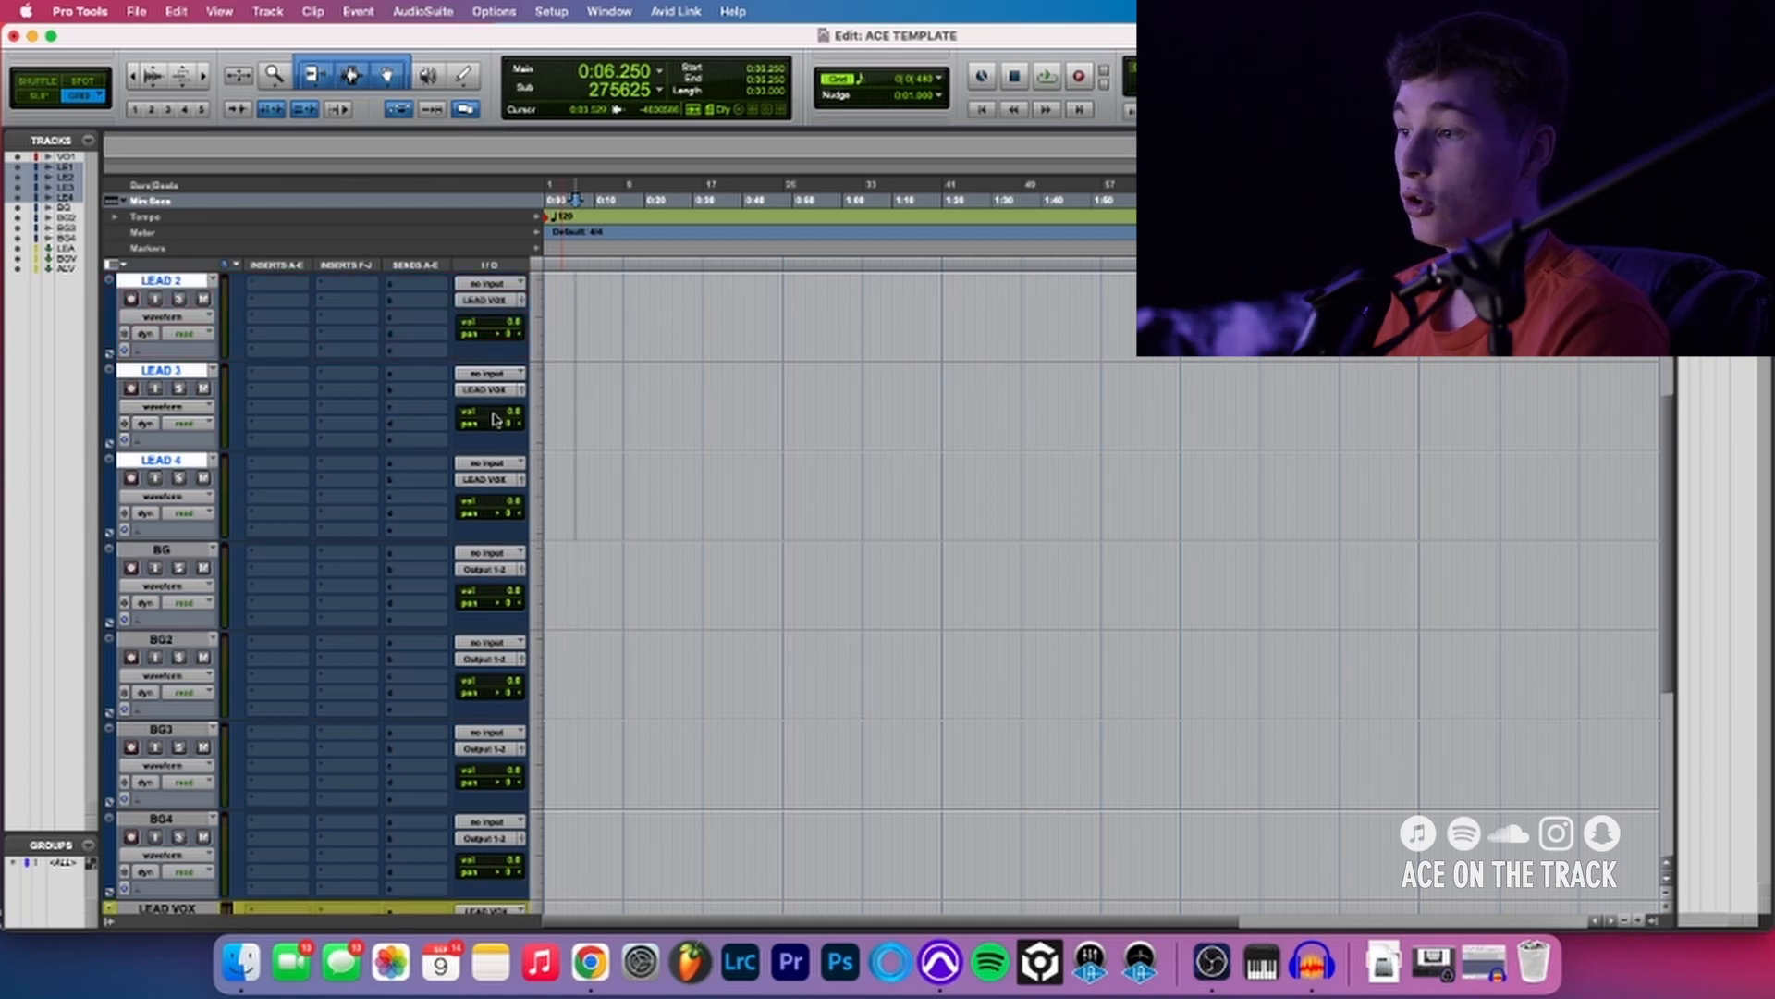
left_click(489, 571)
mouse_move(488, 588)
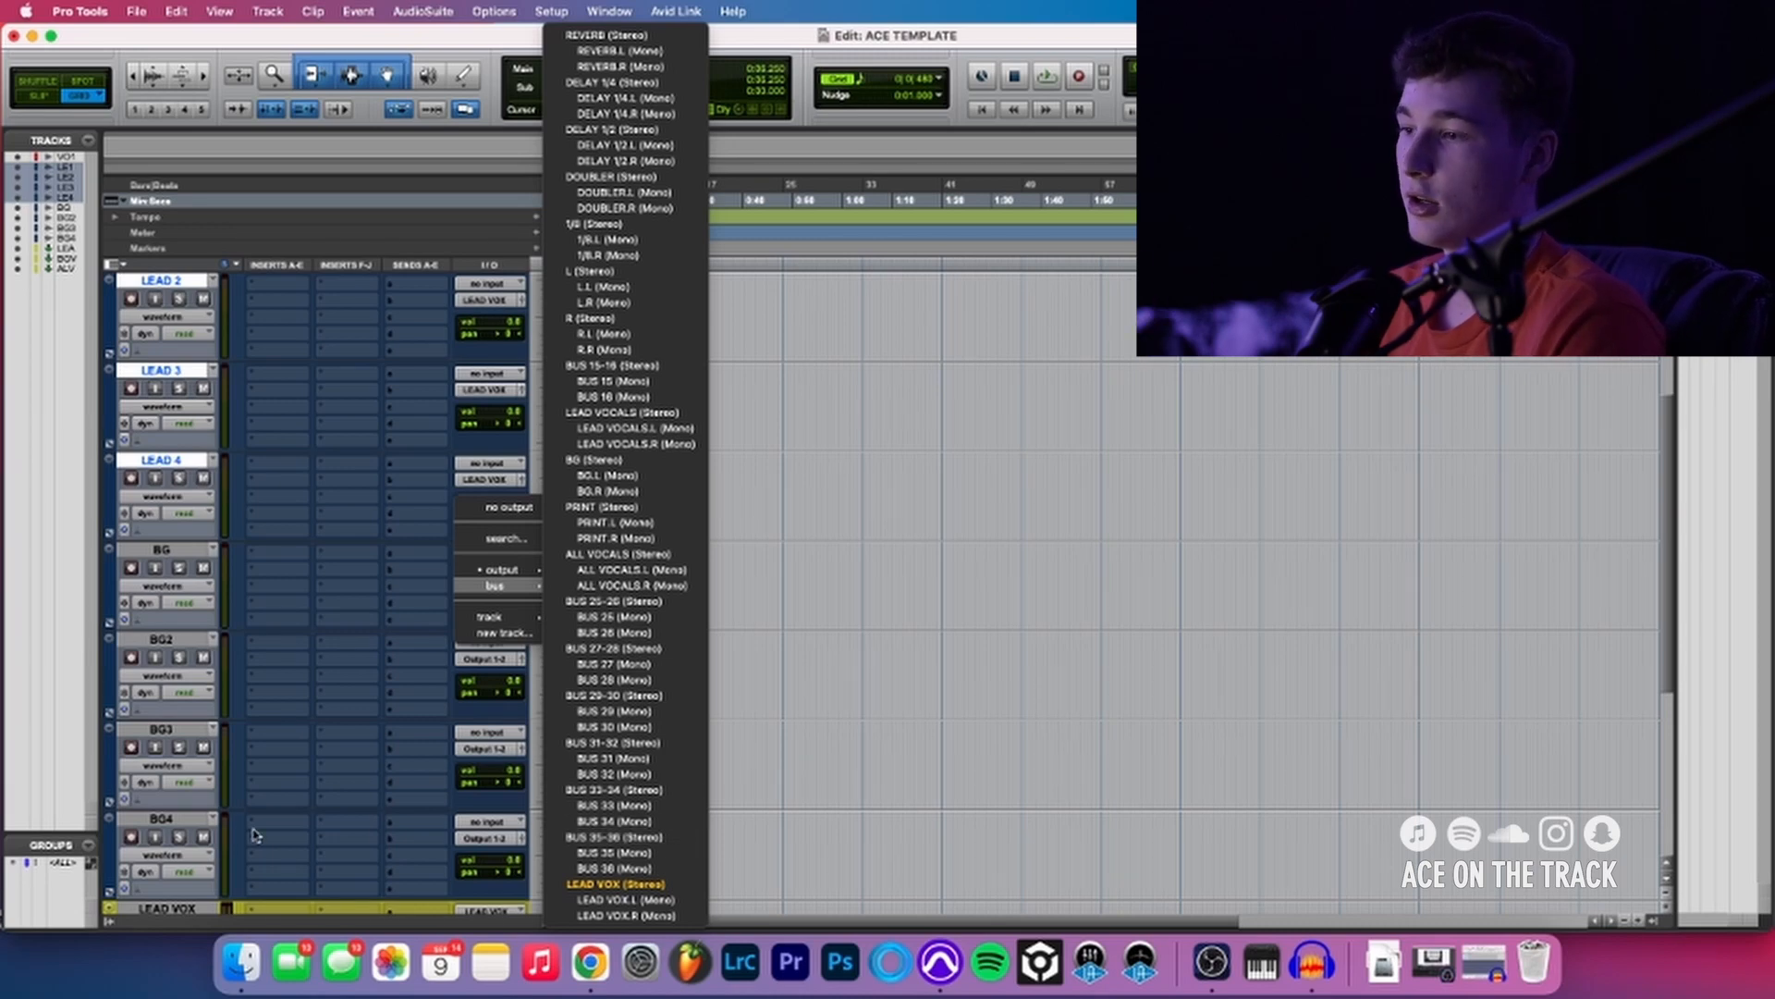
left_click(282, 716)
- Examine the input buses available for the BG VOX aux track and check the LEAD VOX track's input assignment
scroll(282, 715, "down", 3)
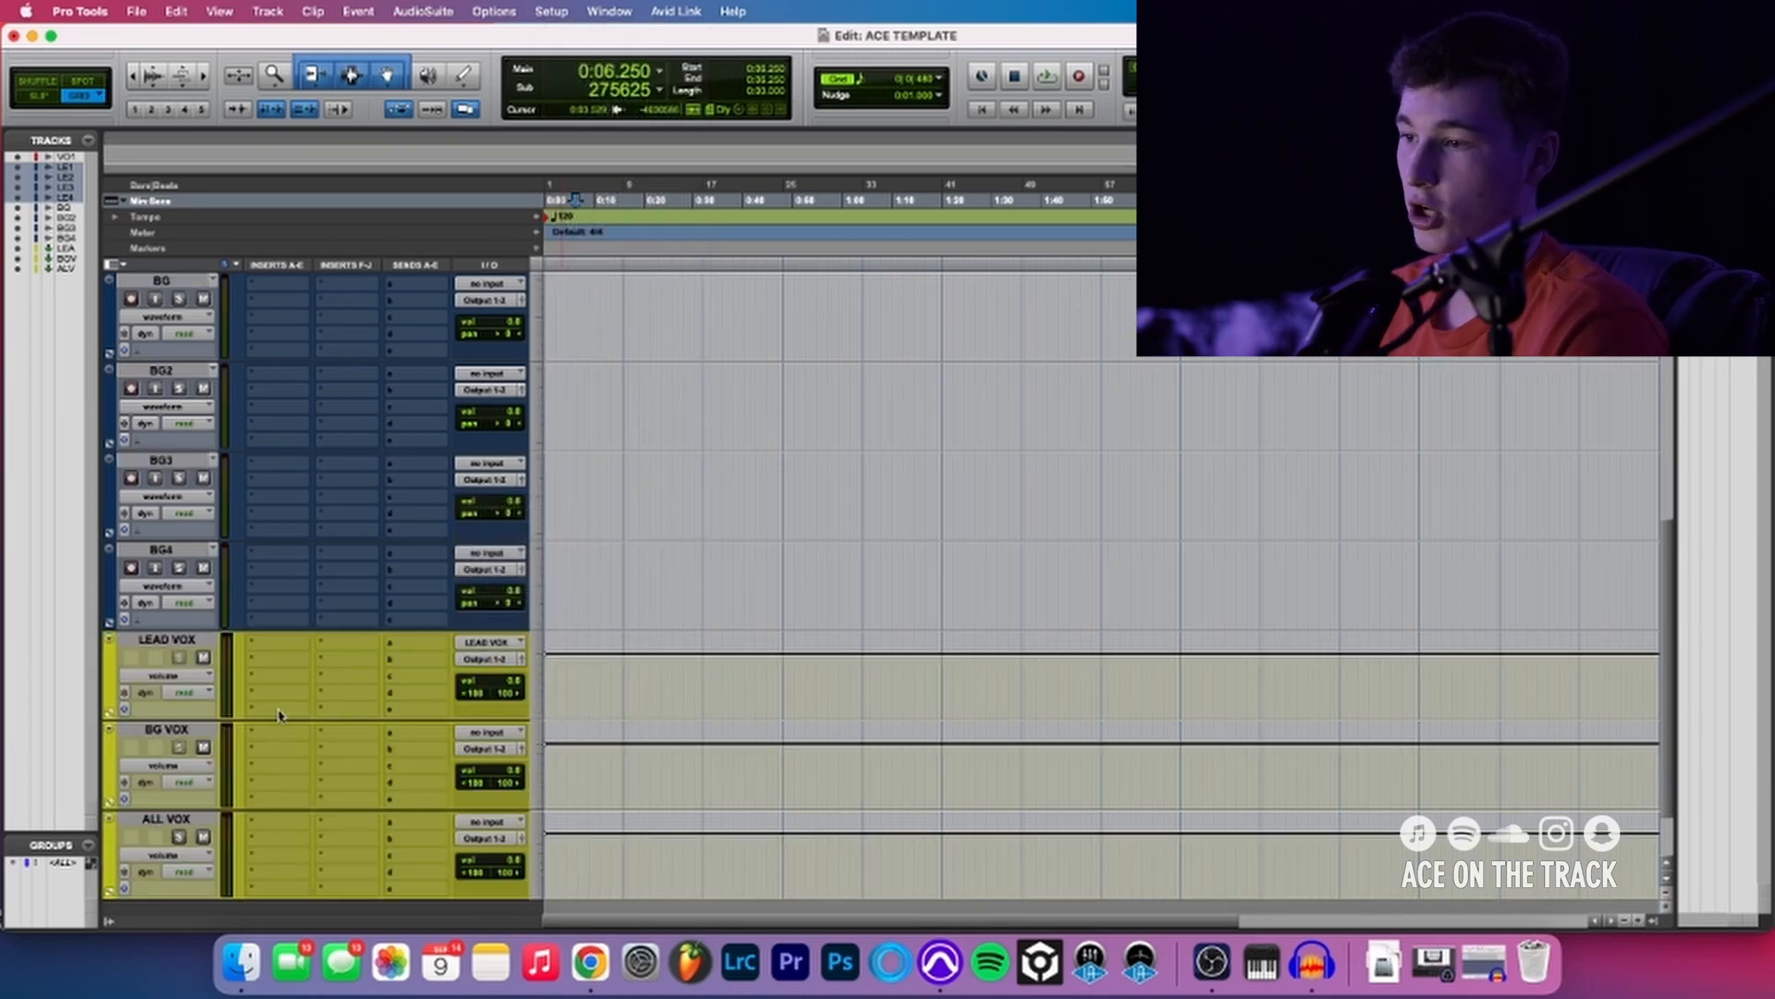
left_click(493, 730)
mouse_move(493, 731)
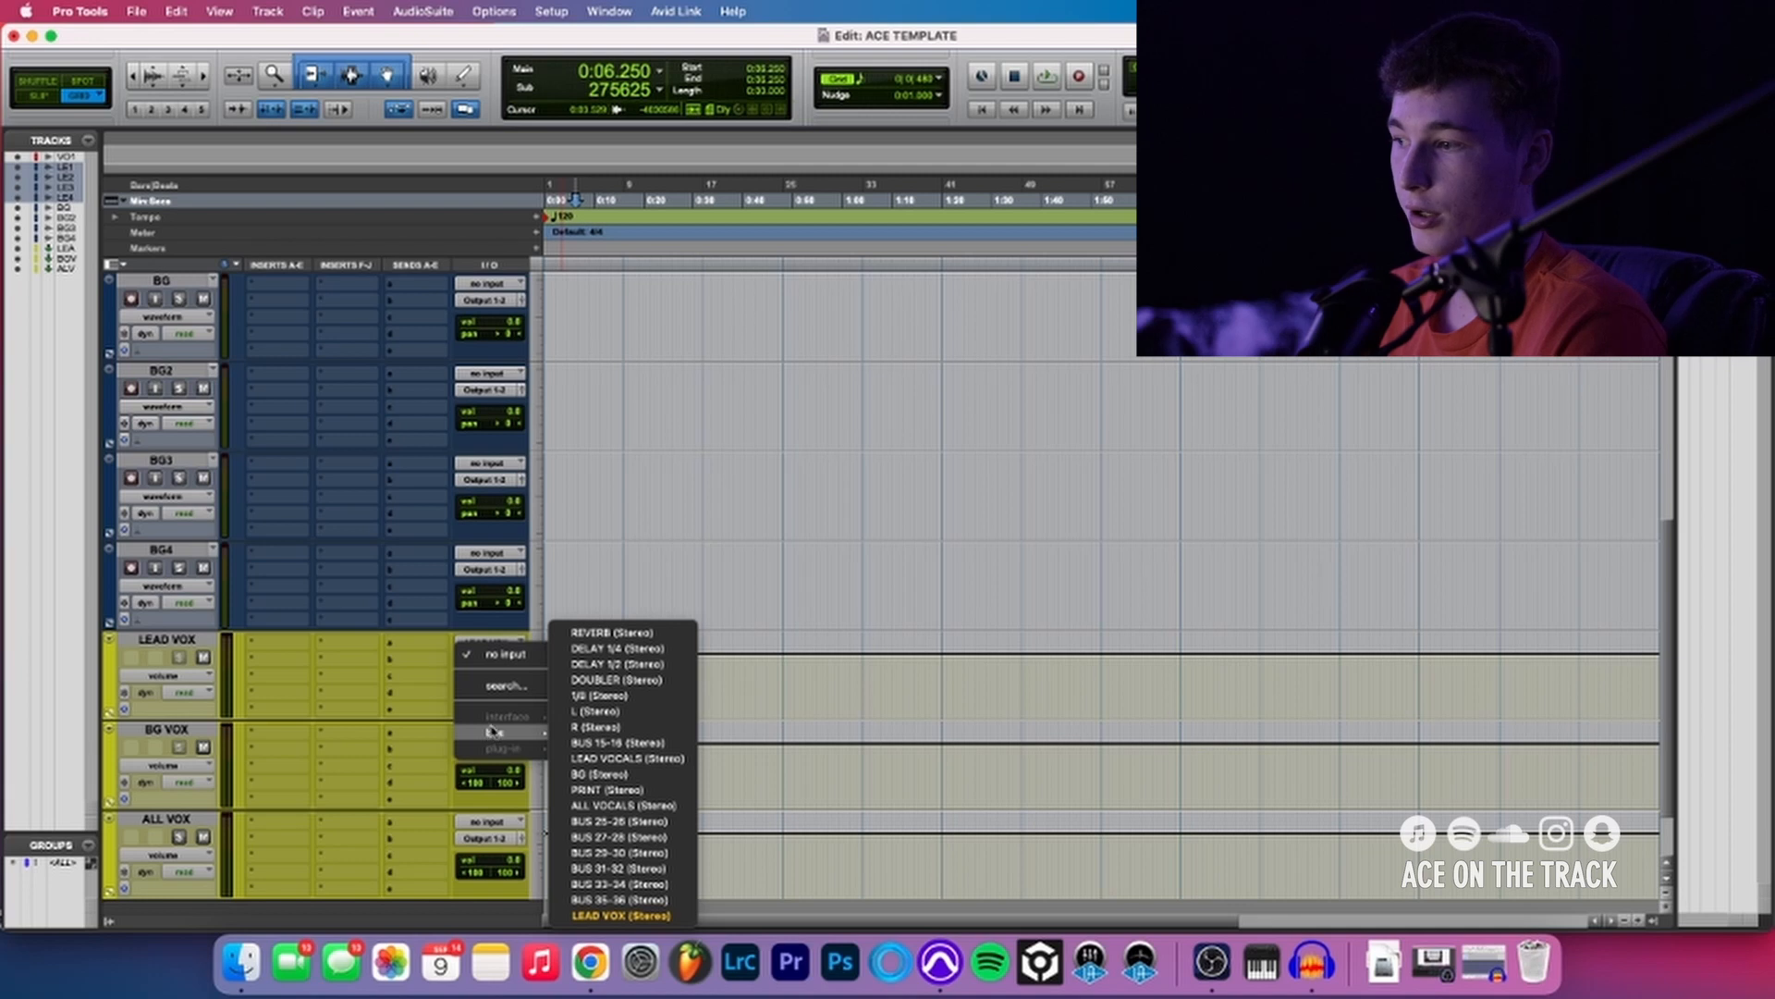
left_click(594, 760)
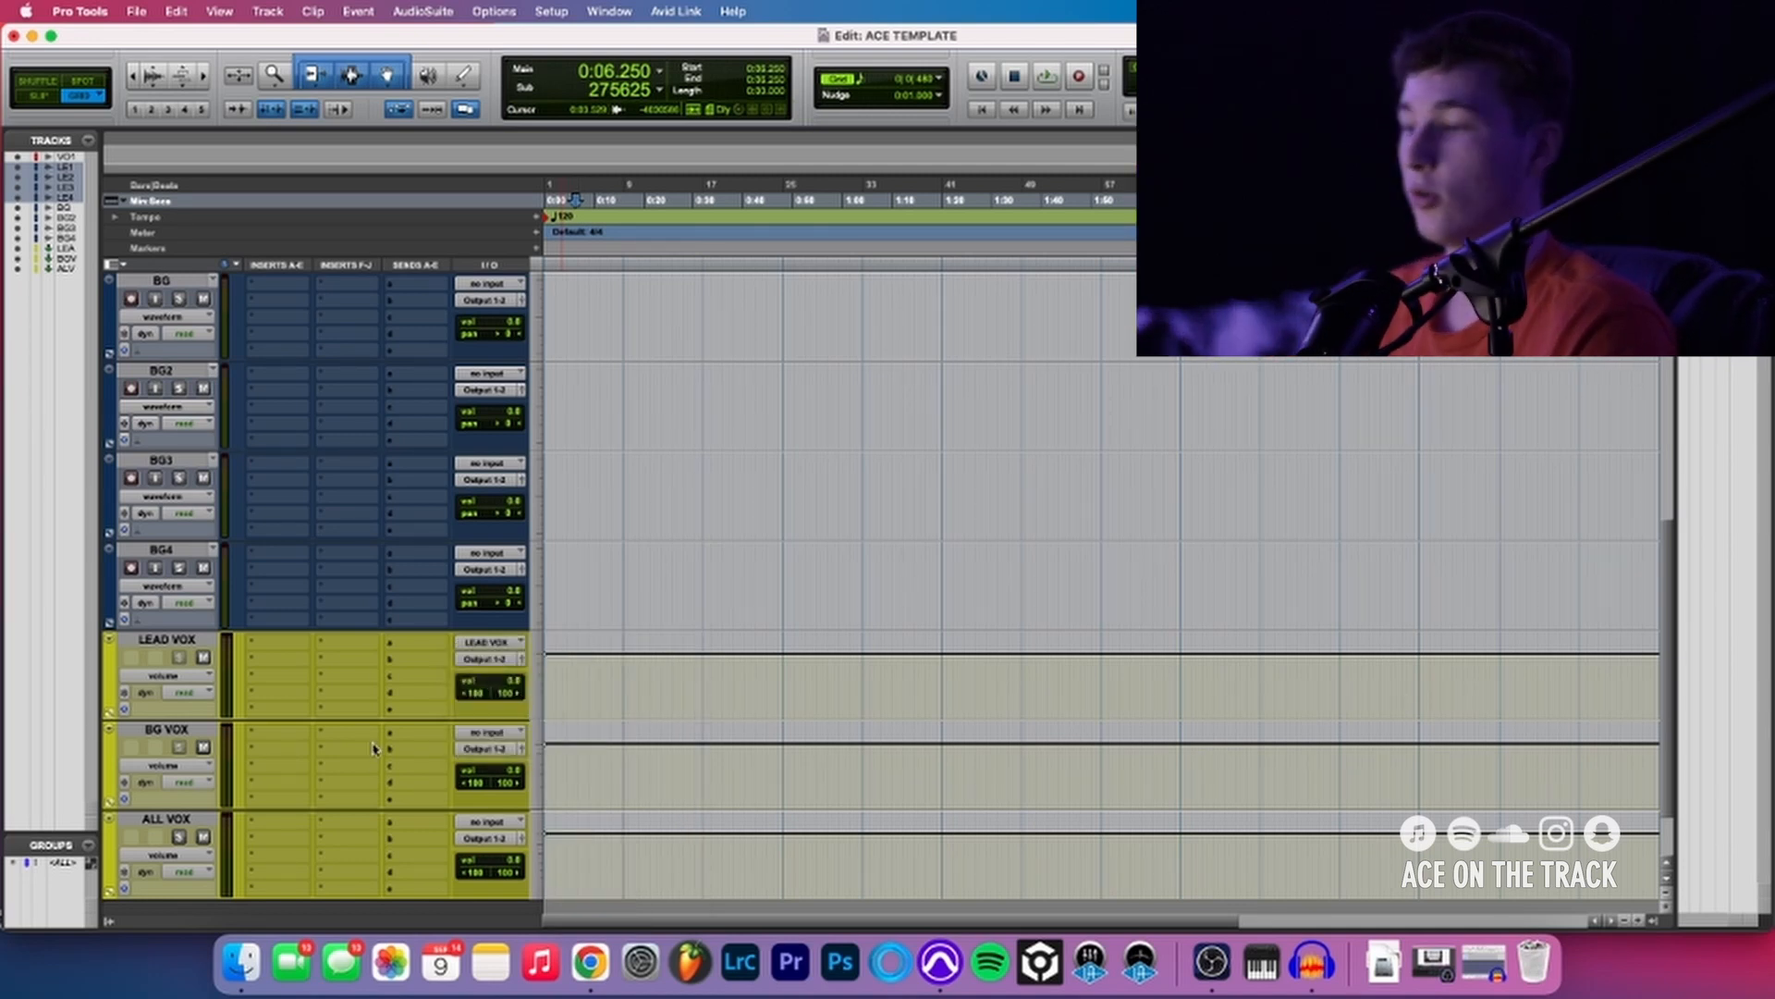
left_click(486, 644)
left_click(335, 670)
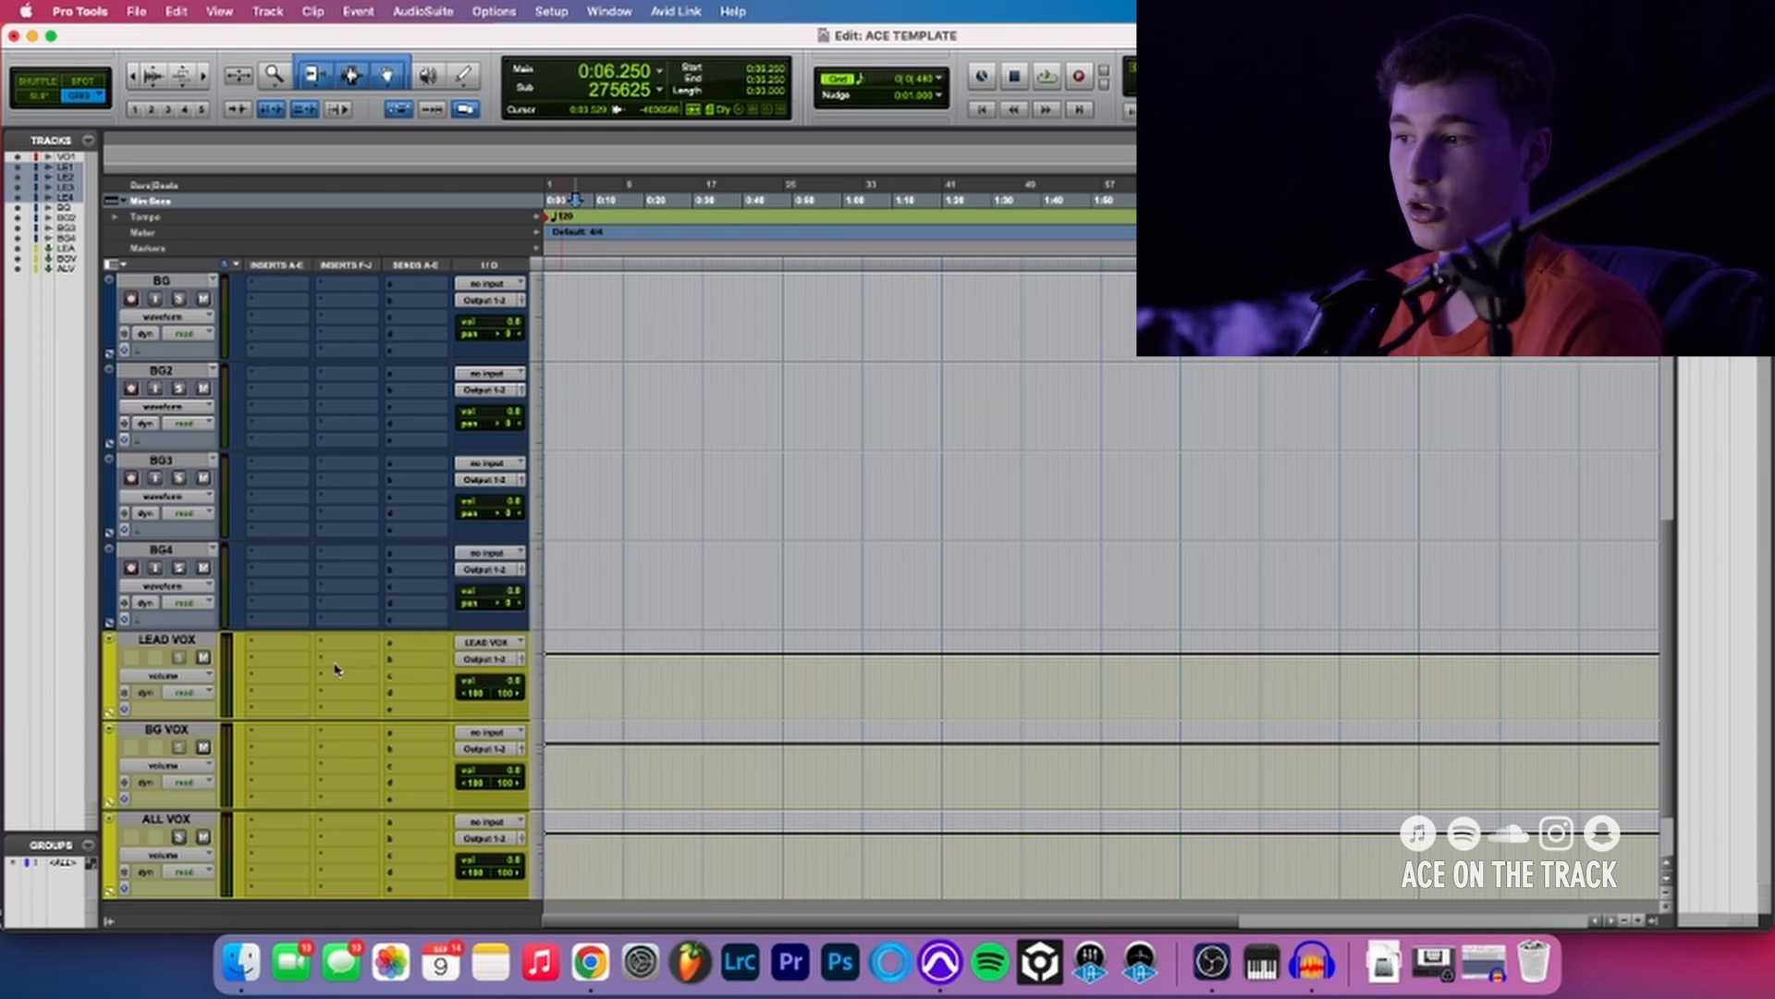
- Route the outputs of the BG, BG2, BG3 and BG4 tracks to the BG VOX track
scroll(456, 619, "up", 3)
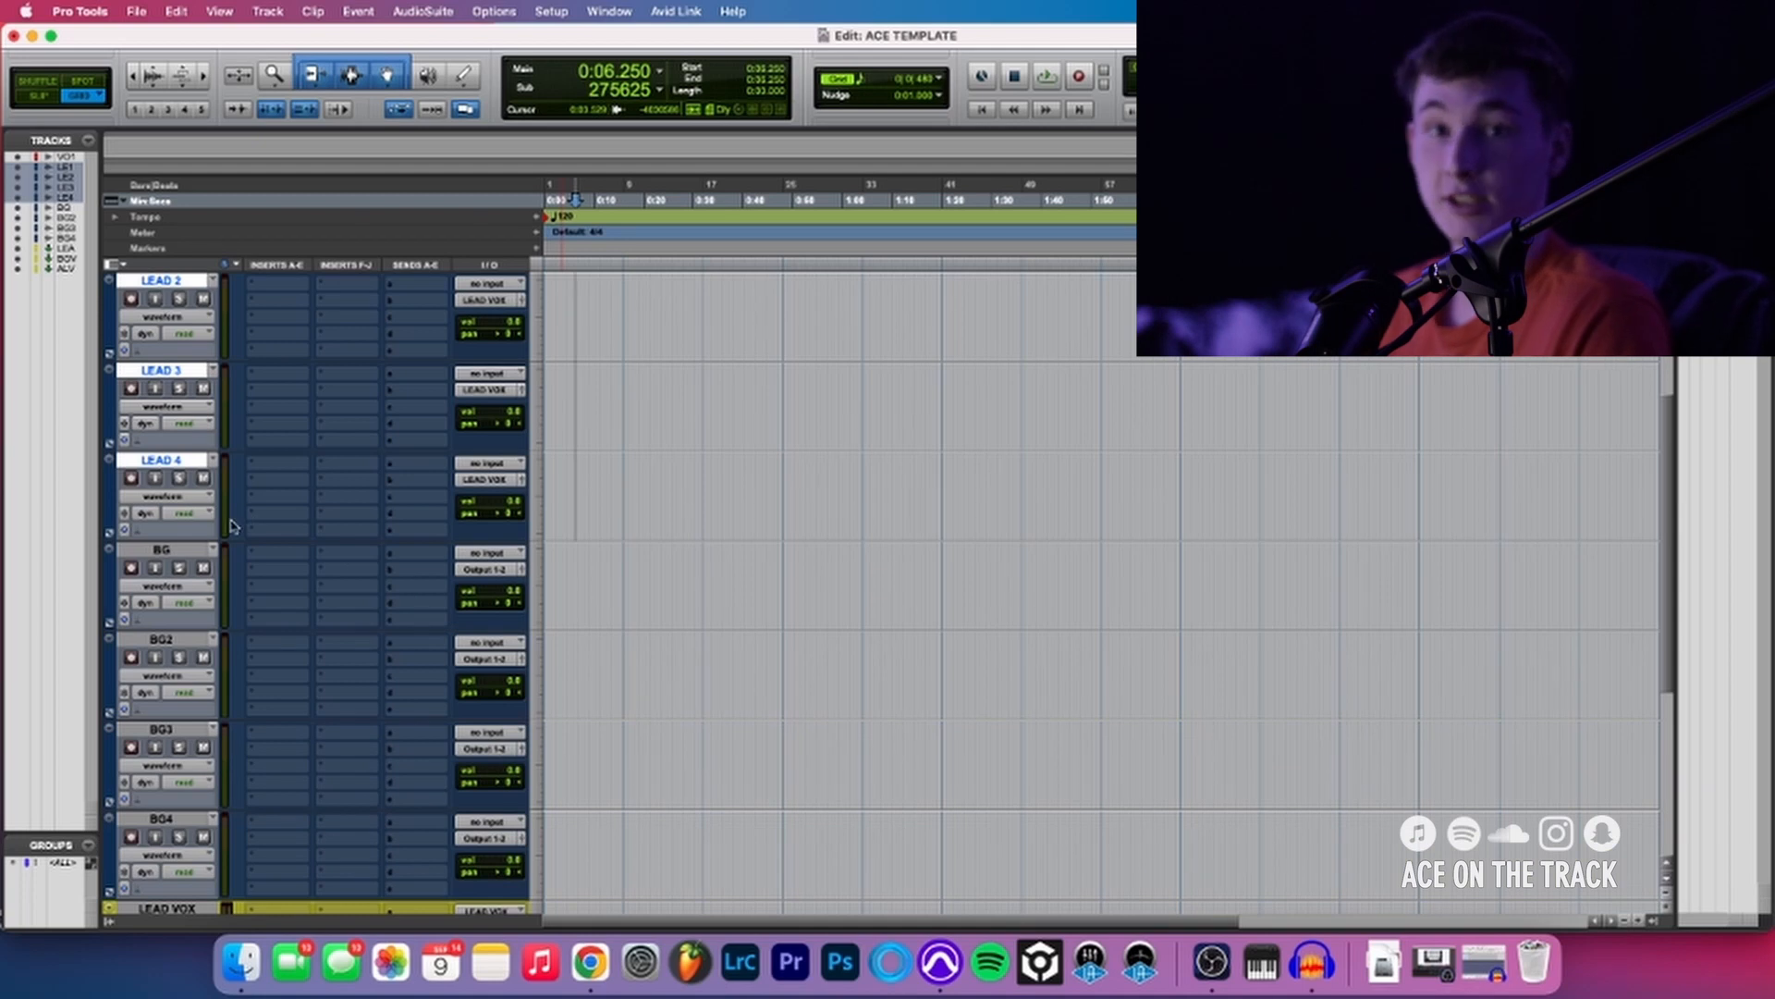
left_click(160, 552)
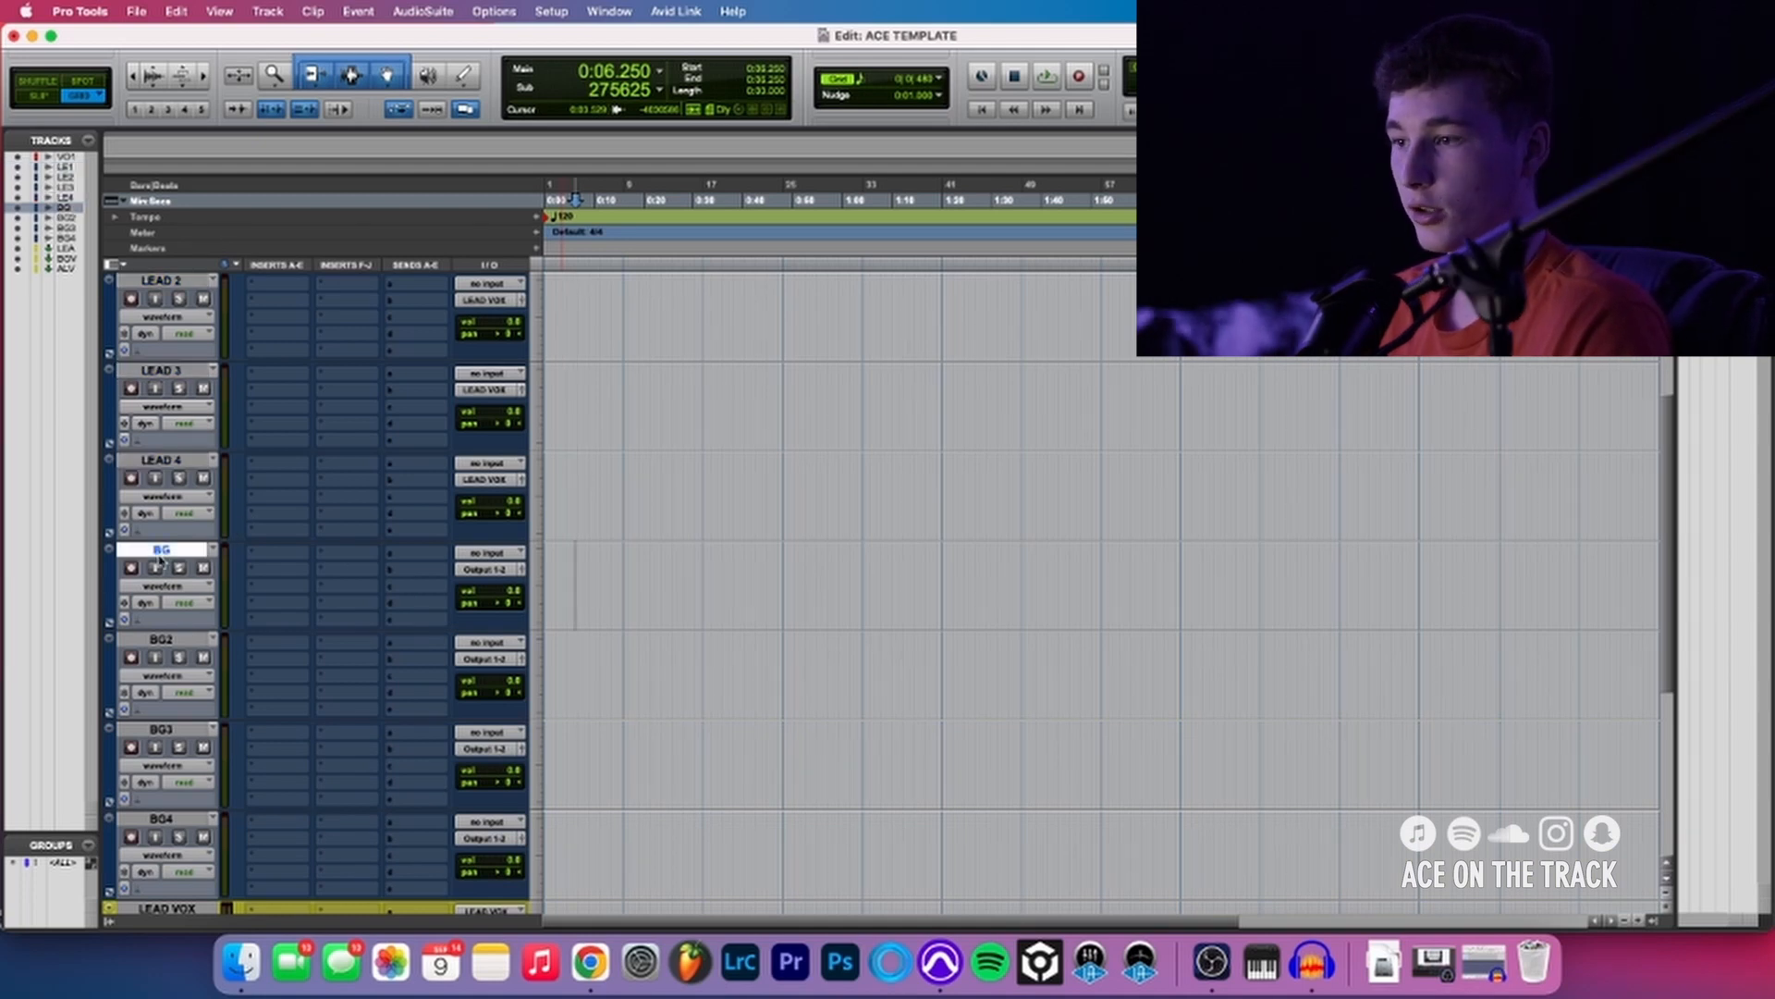
left_click(173, 822, "shift")
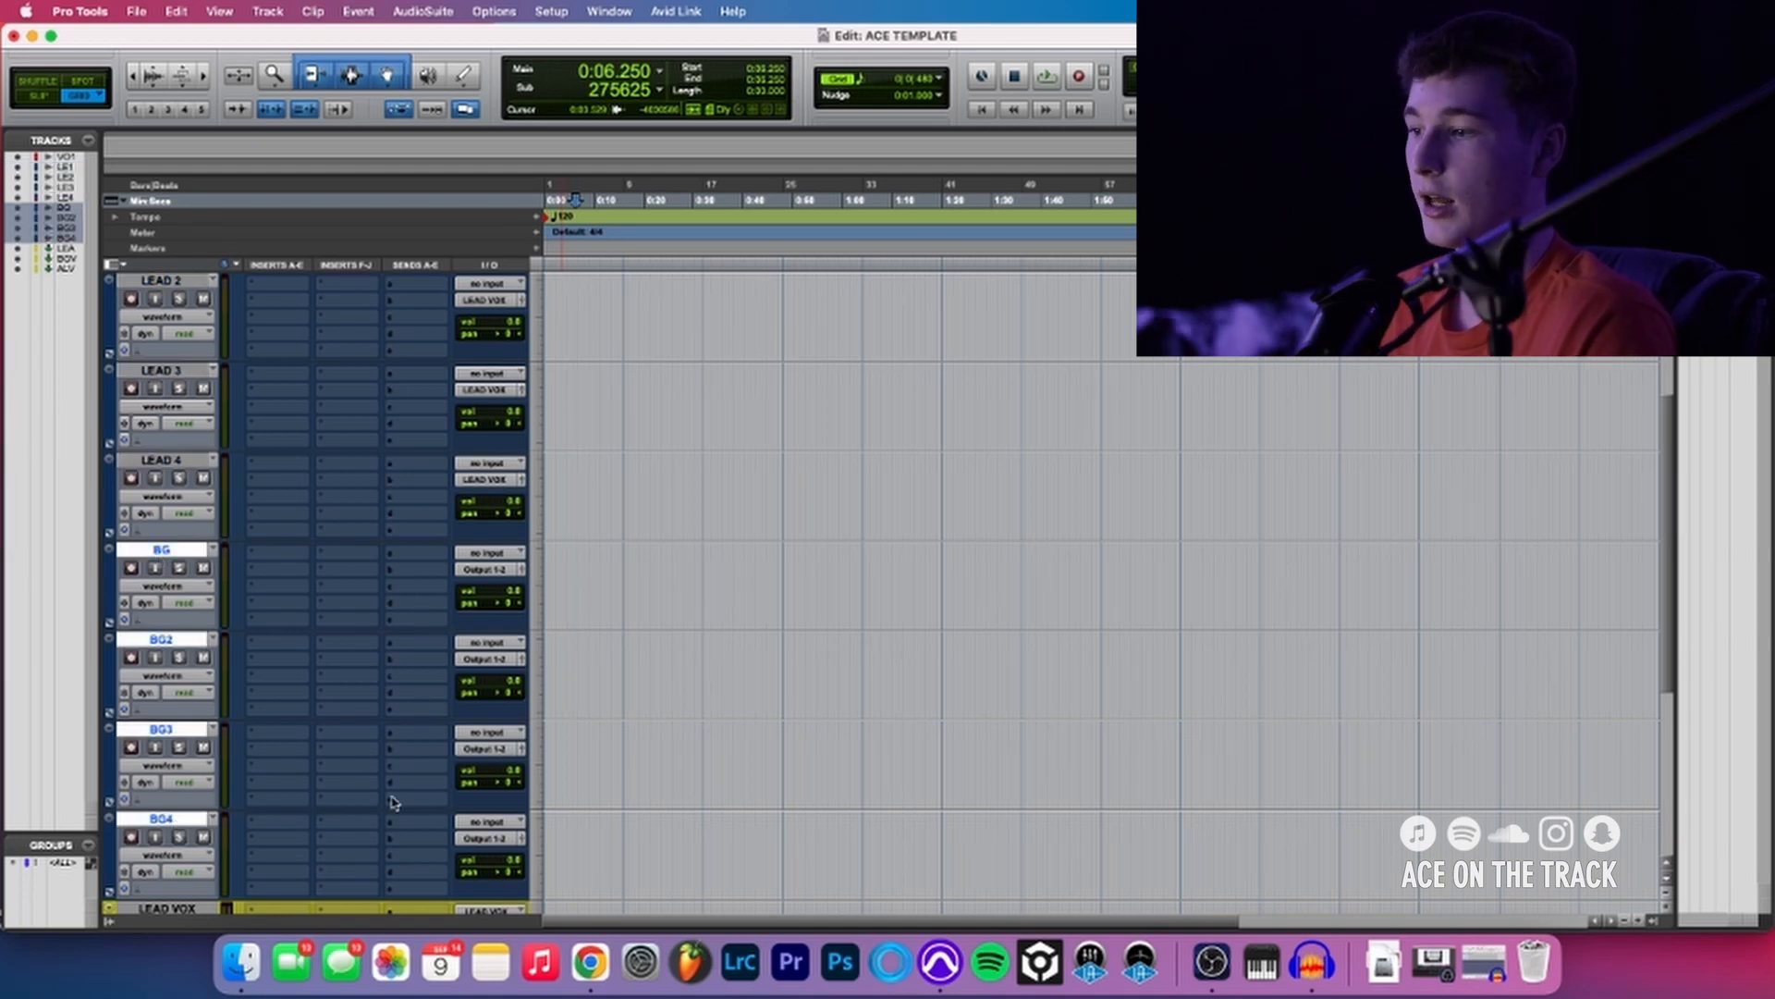
left_click(478, 838, "alt+shift")
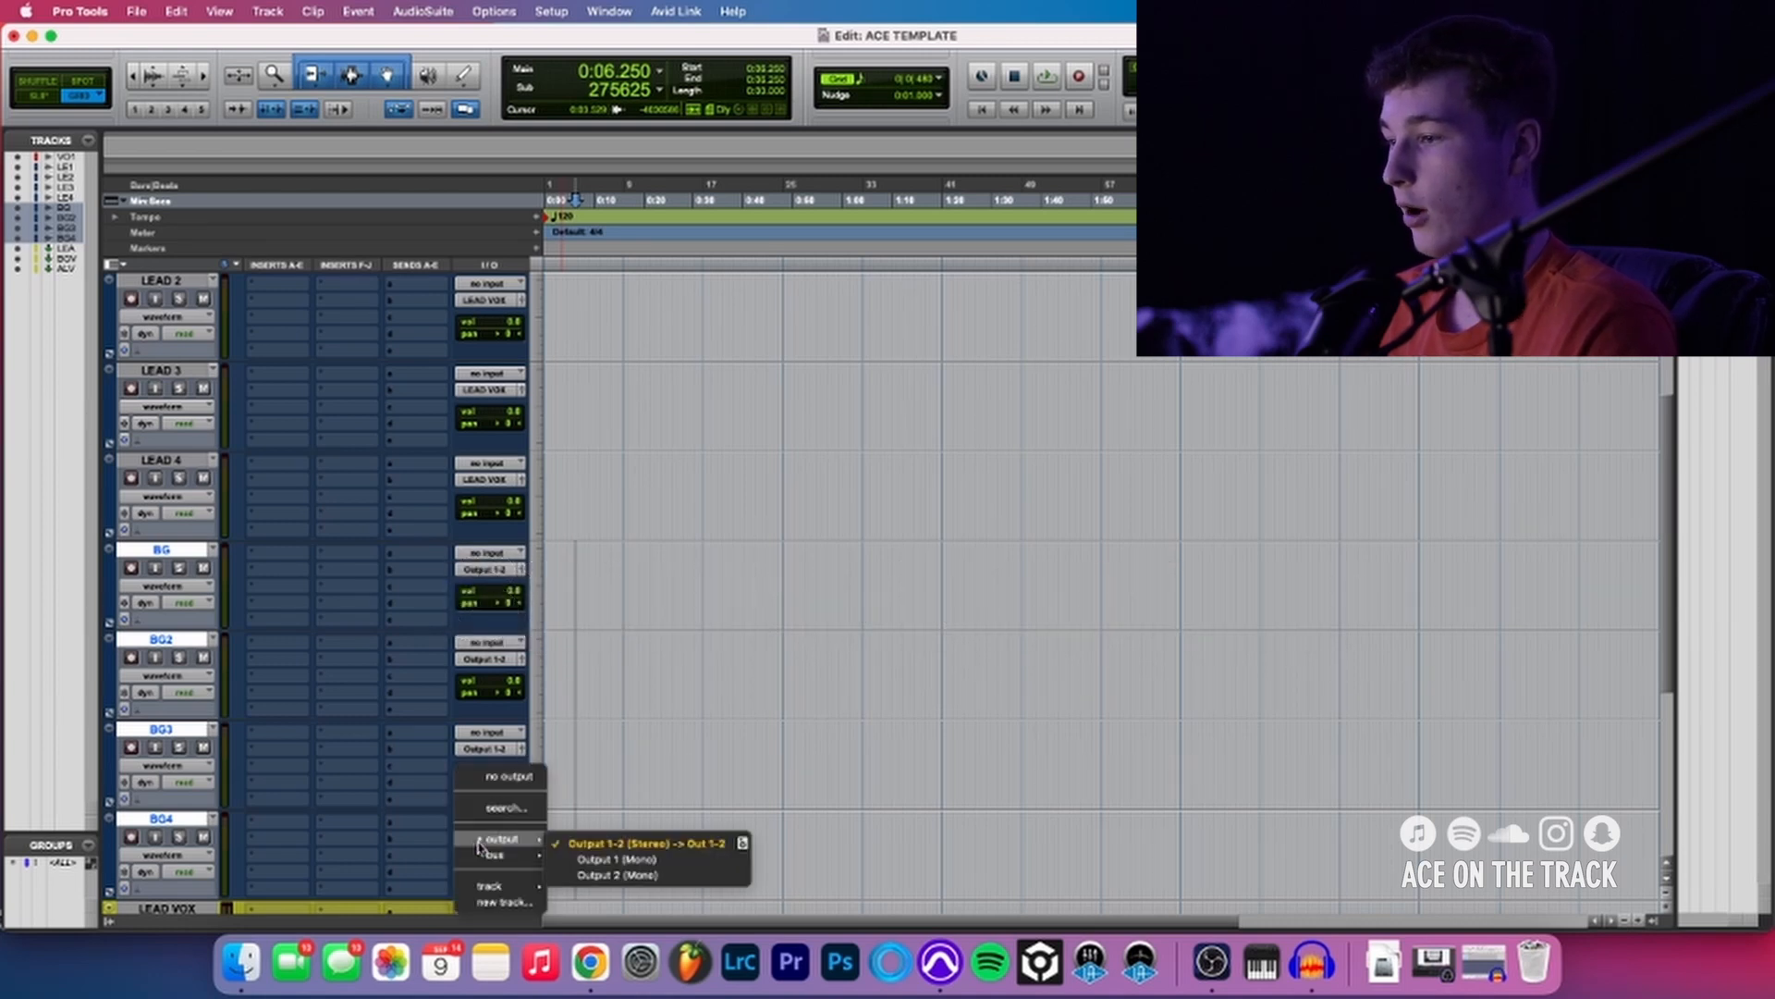
mouse_move(486, 883)
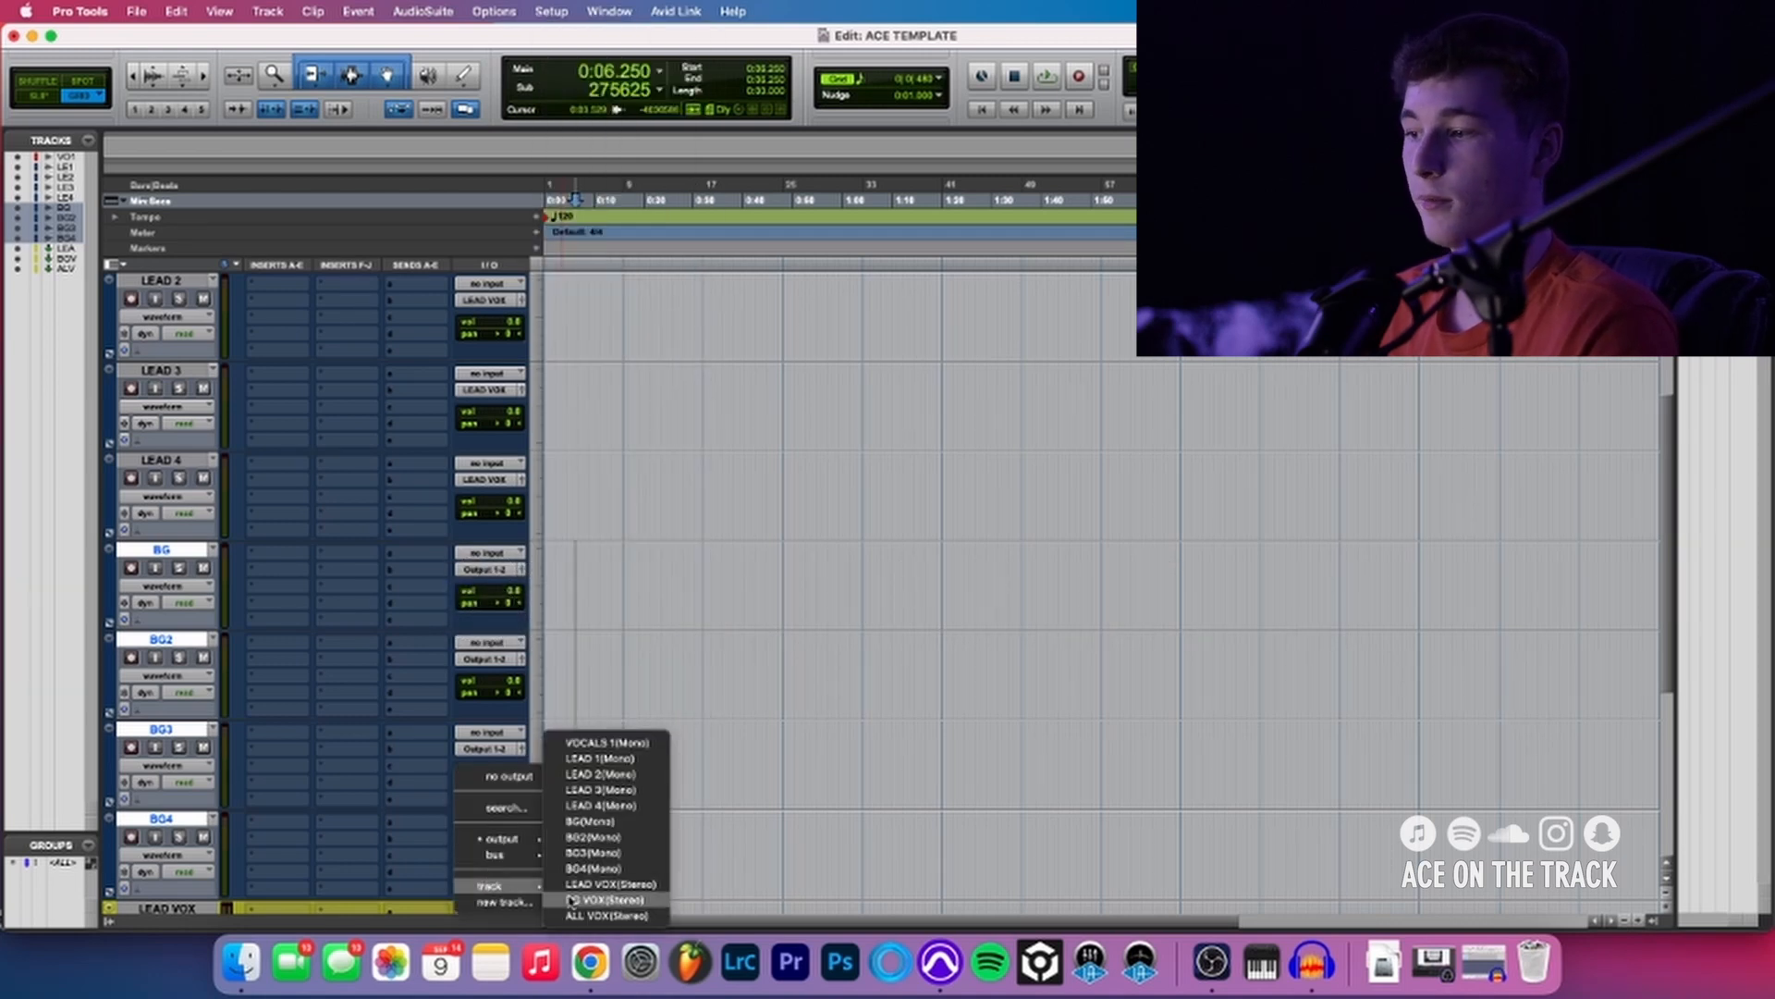
left_click(596, 899)
- Route the outputs of the LEAD VOX and BG VOX aux tracks to the ALL VOX track
scroll(435, 491, "down", 5)
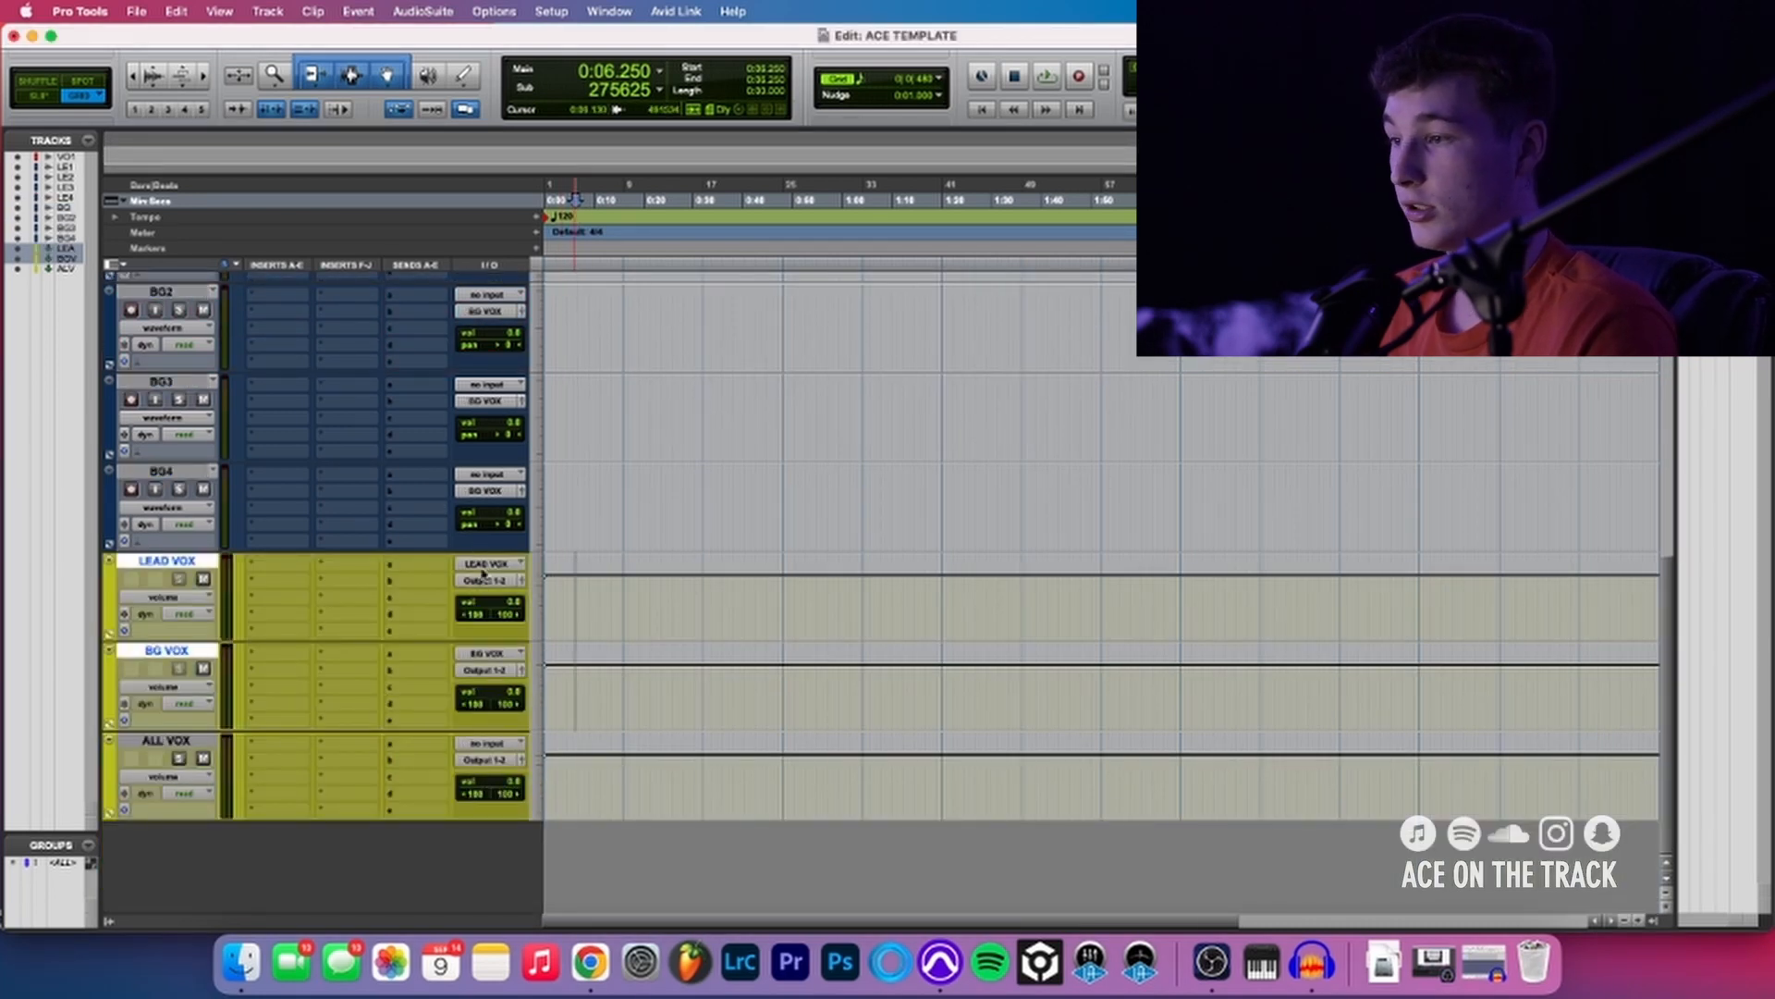
left_click(482, 583)
mouse_move(492, 628)
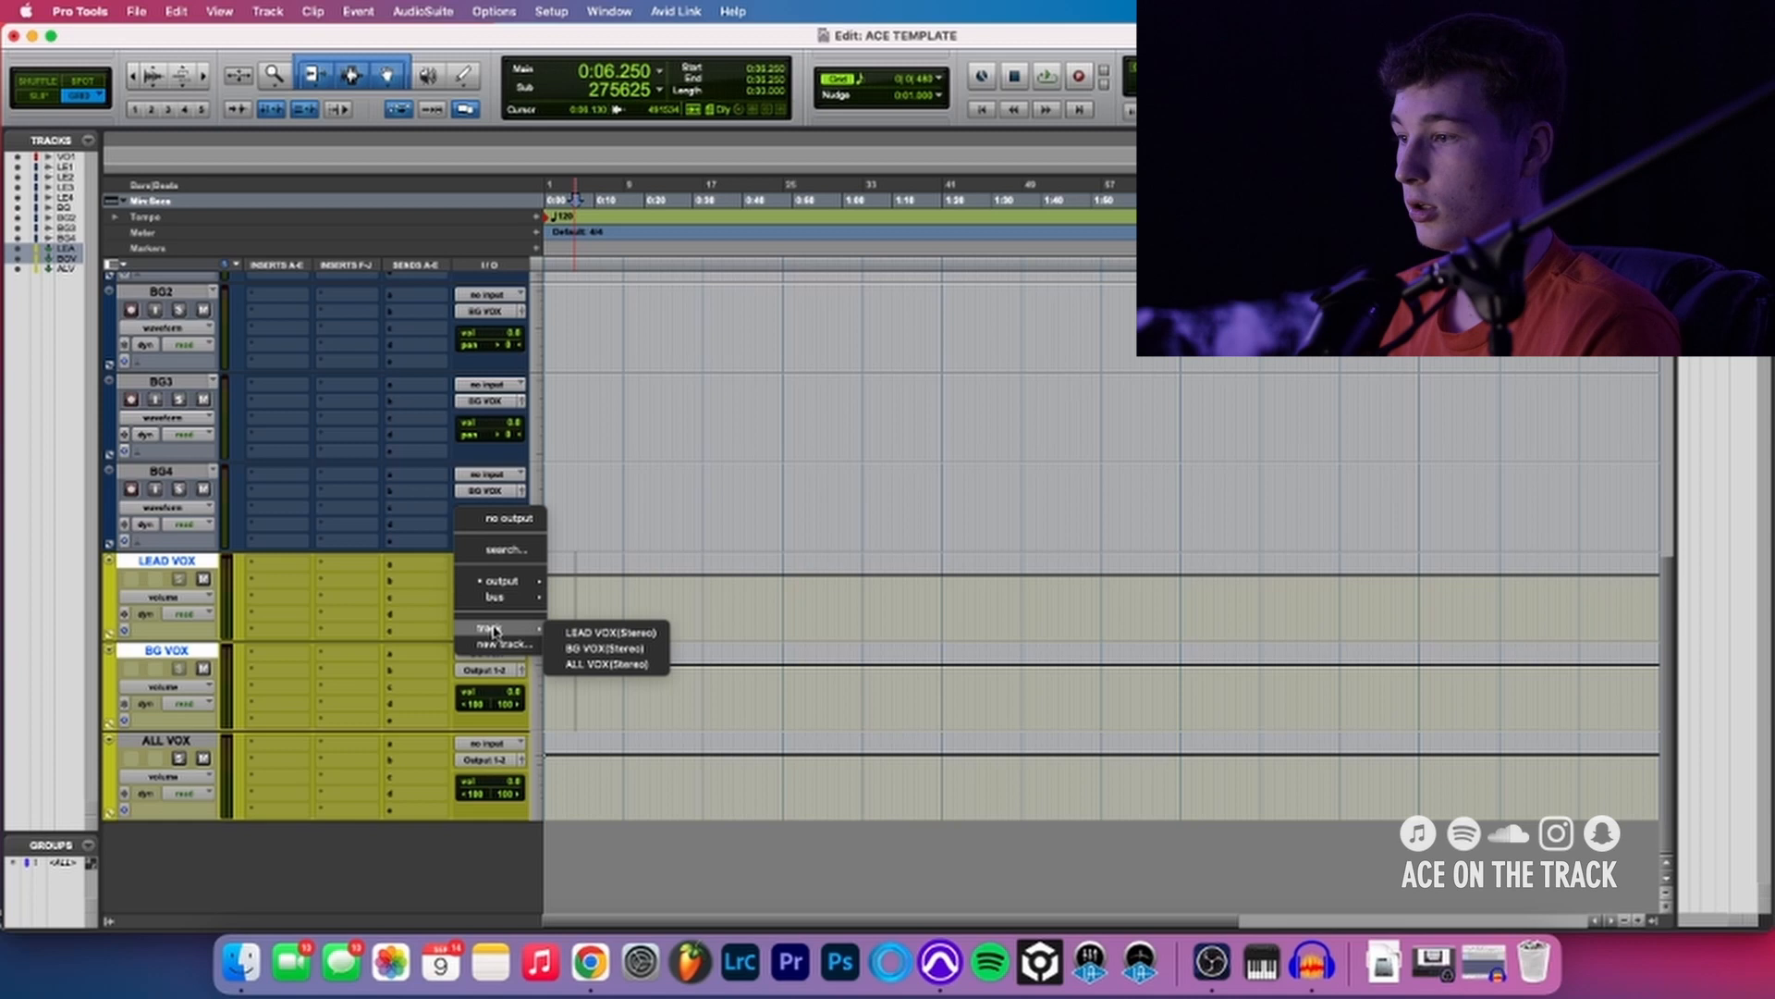
left_click(562, 662)
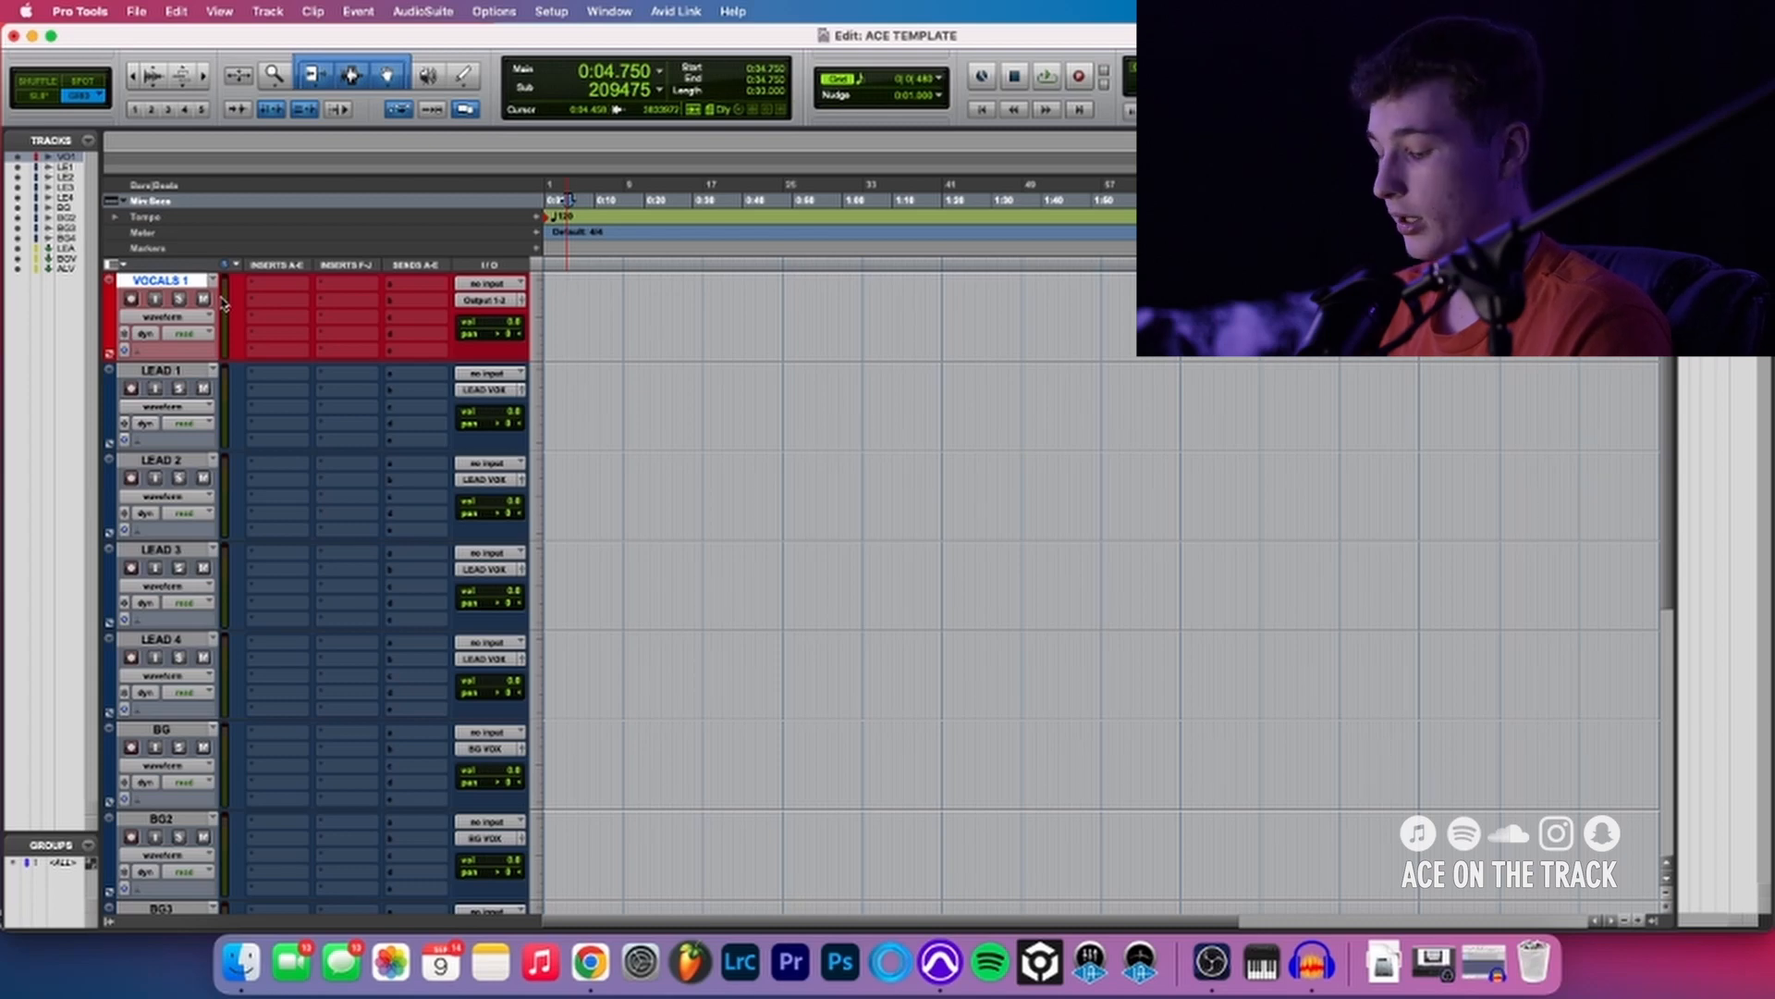
- Add one stereo audio track named BEAT and place it above the VOCALS 1 track
key("super+shift+n")
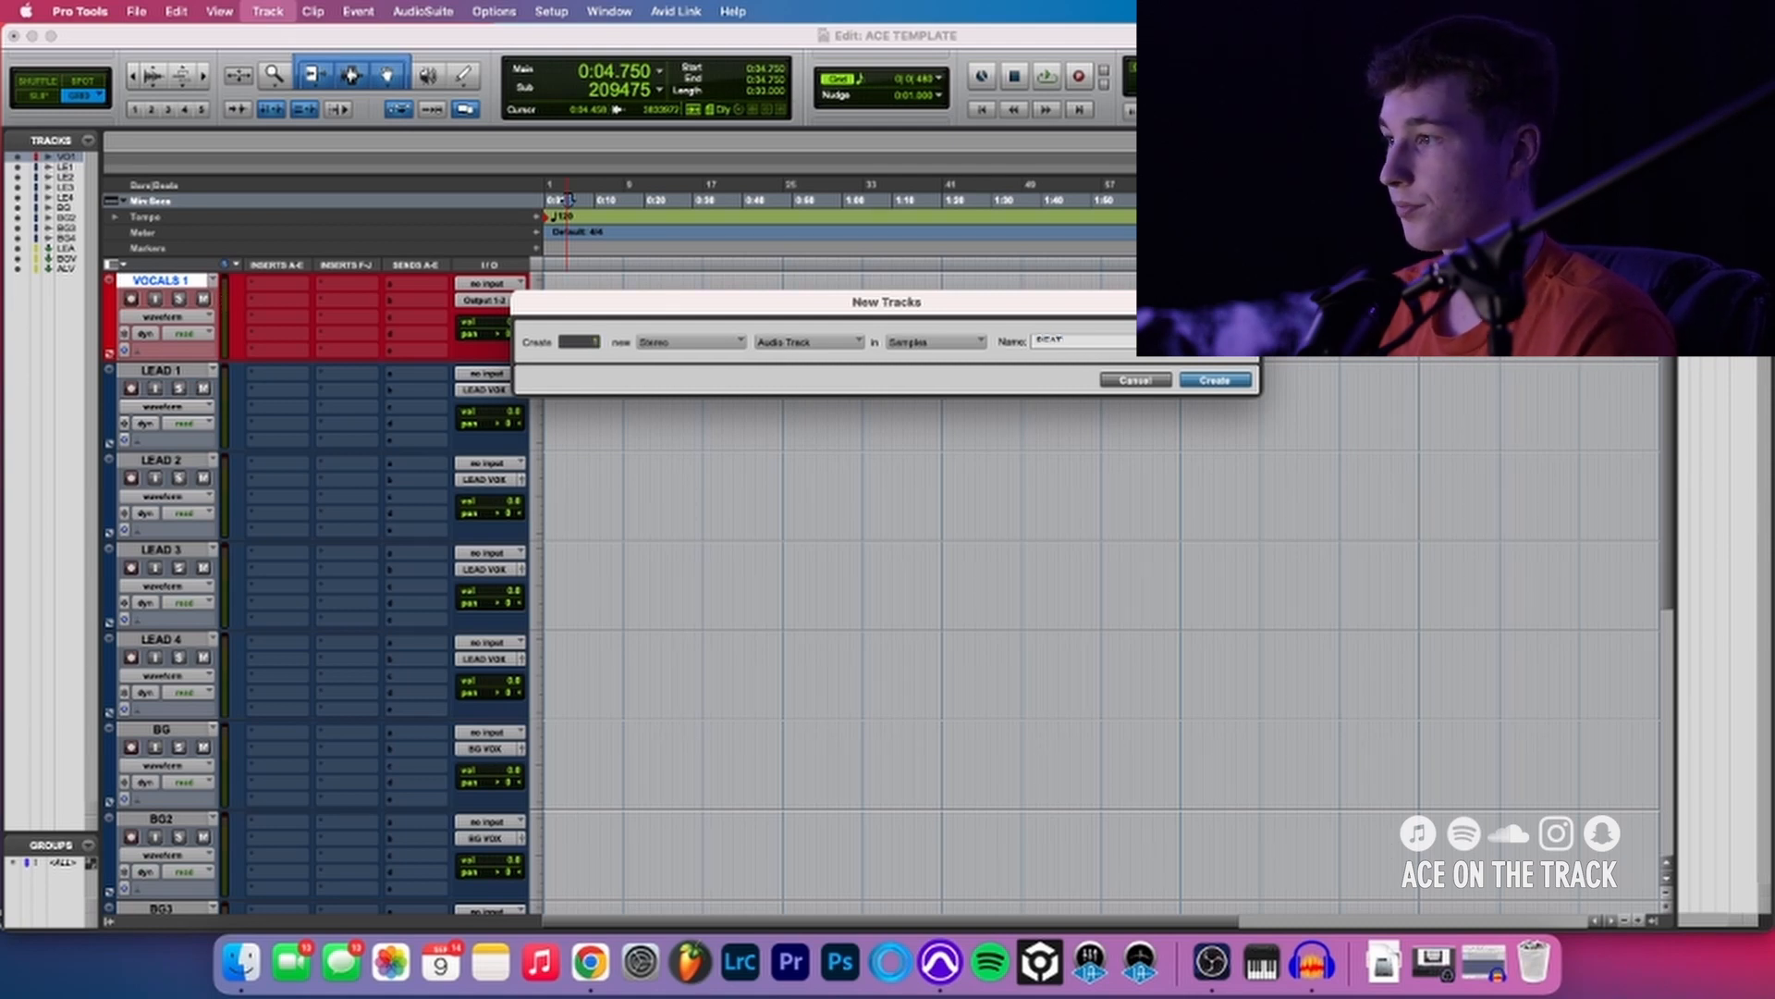
key("Return")
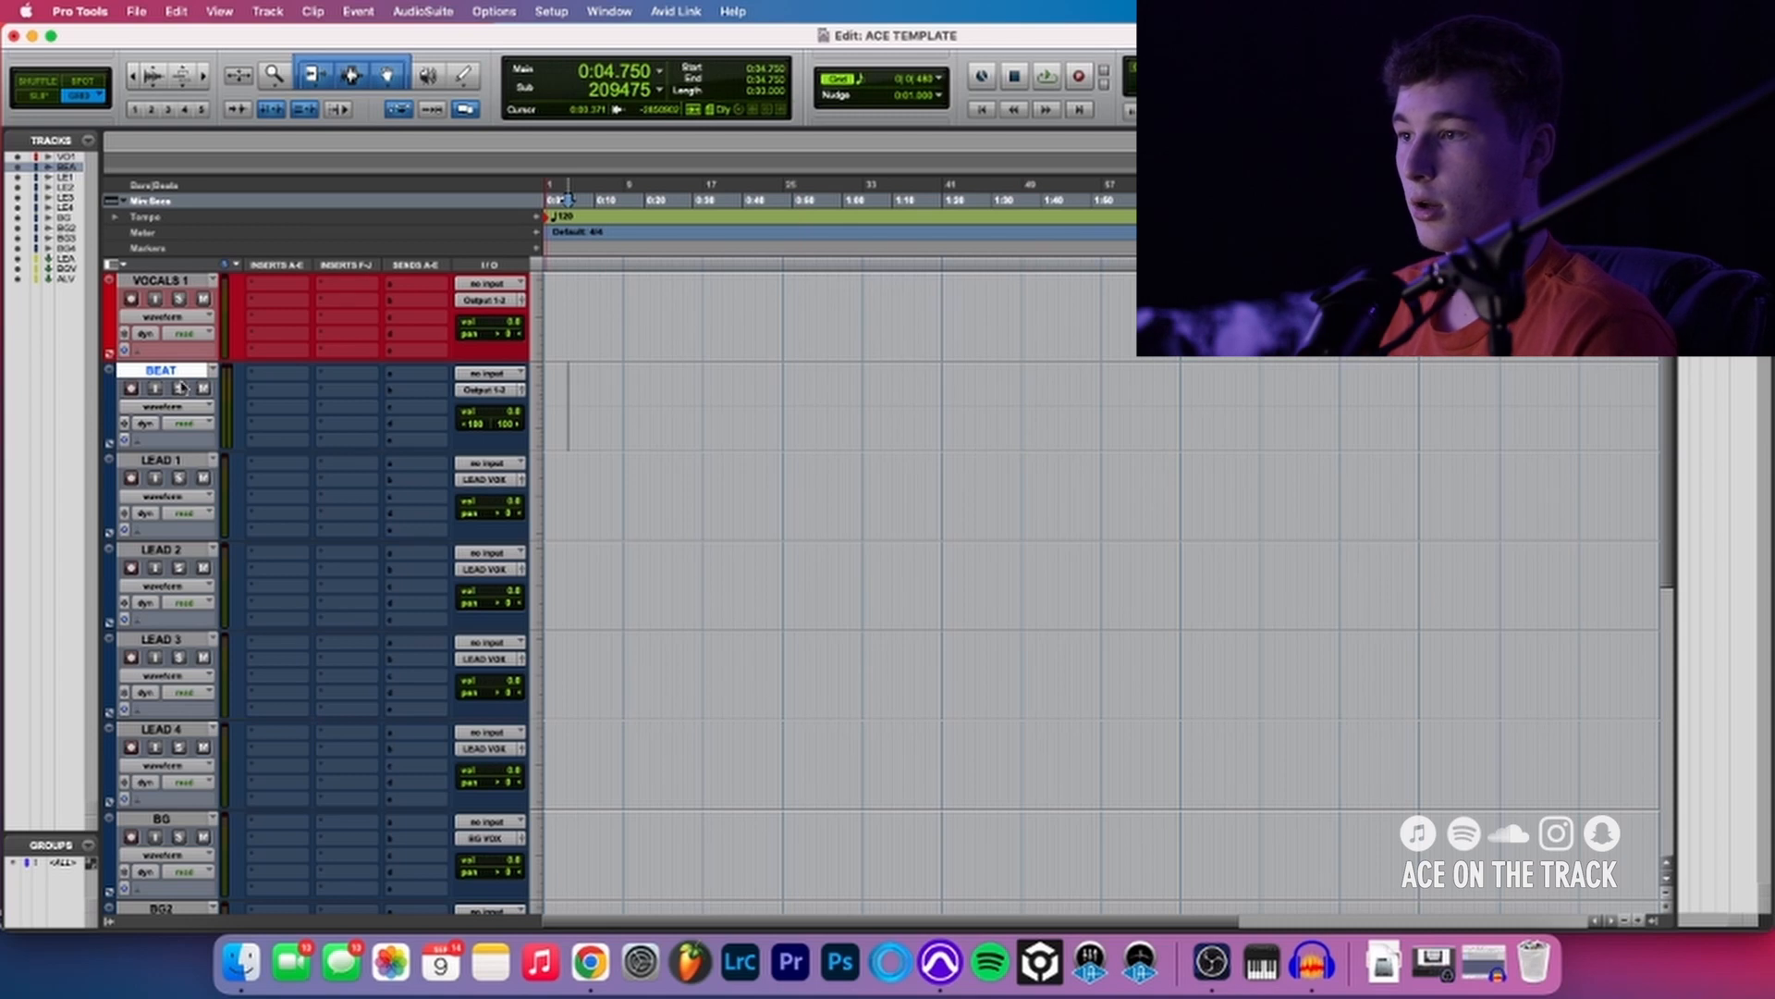
left_click_drag(180, 374, 159, 290)
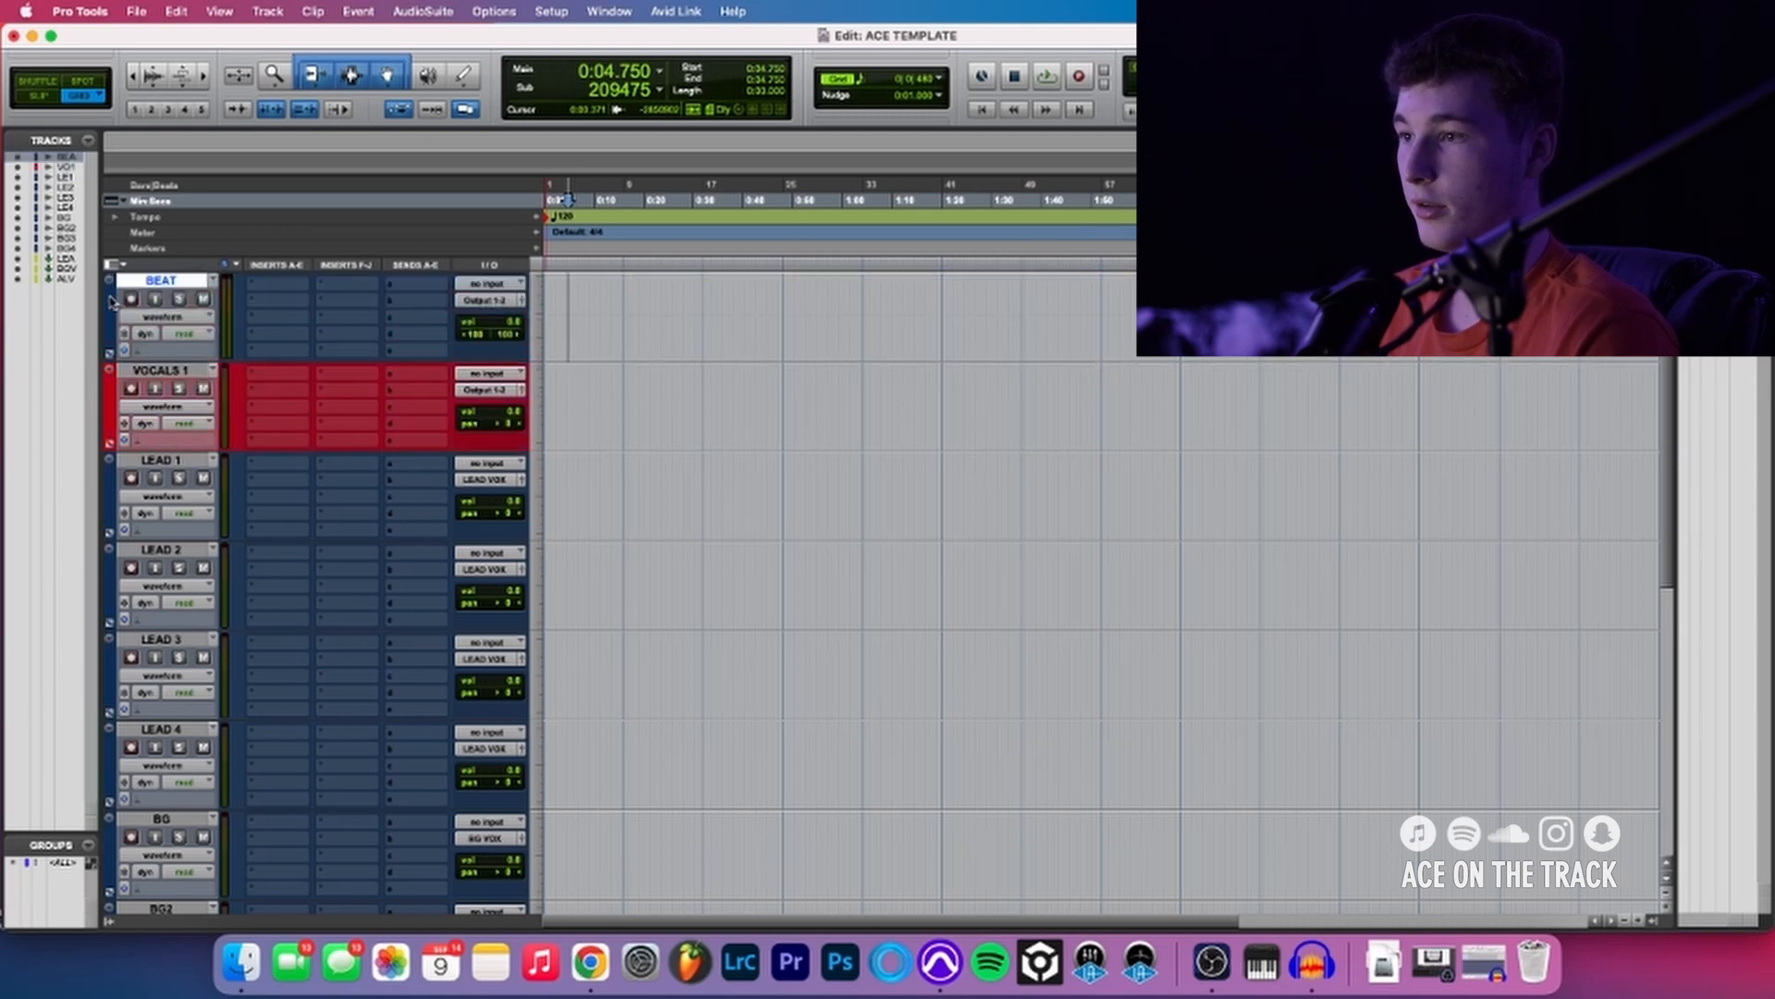
- Color the BEAT track bright purple
double_click(109, 301)
left_click(105, 506)
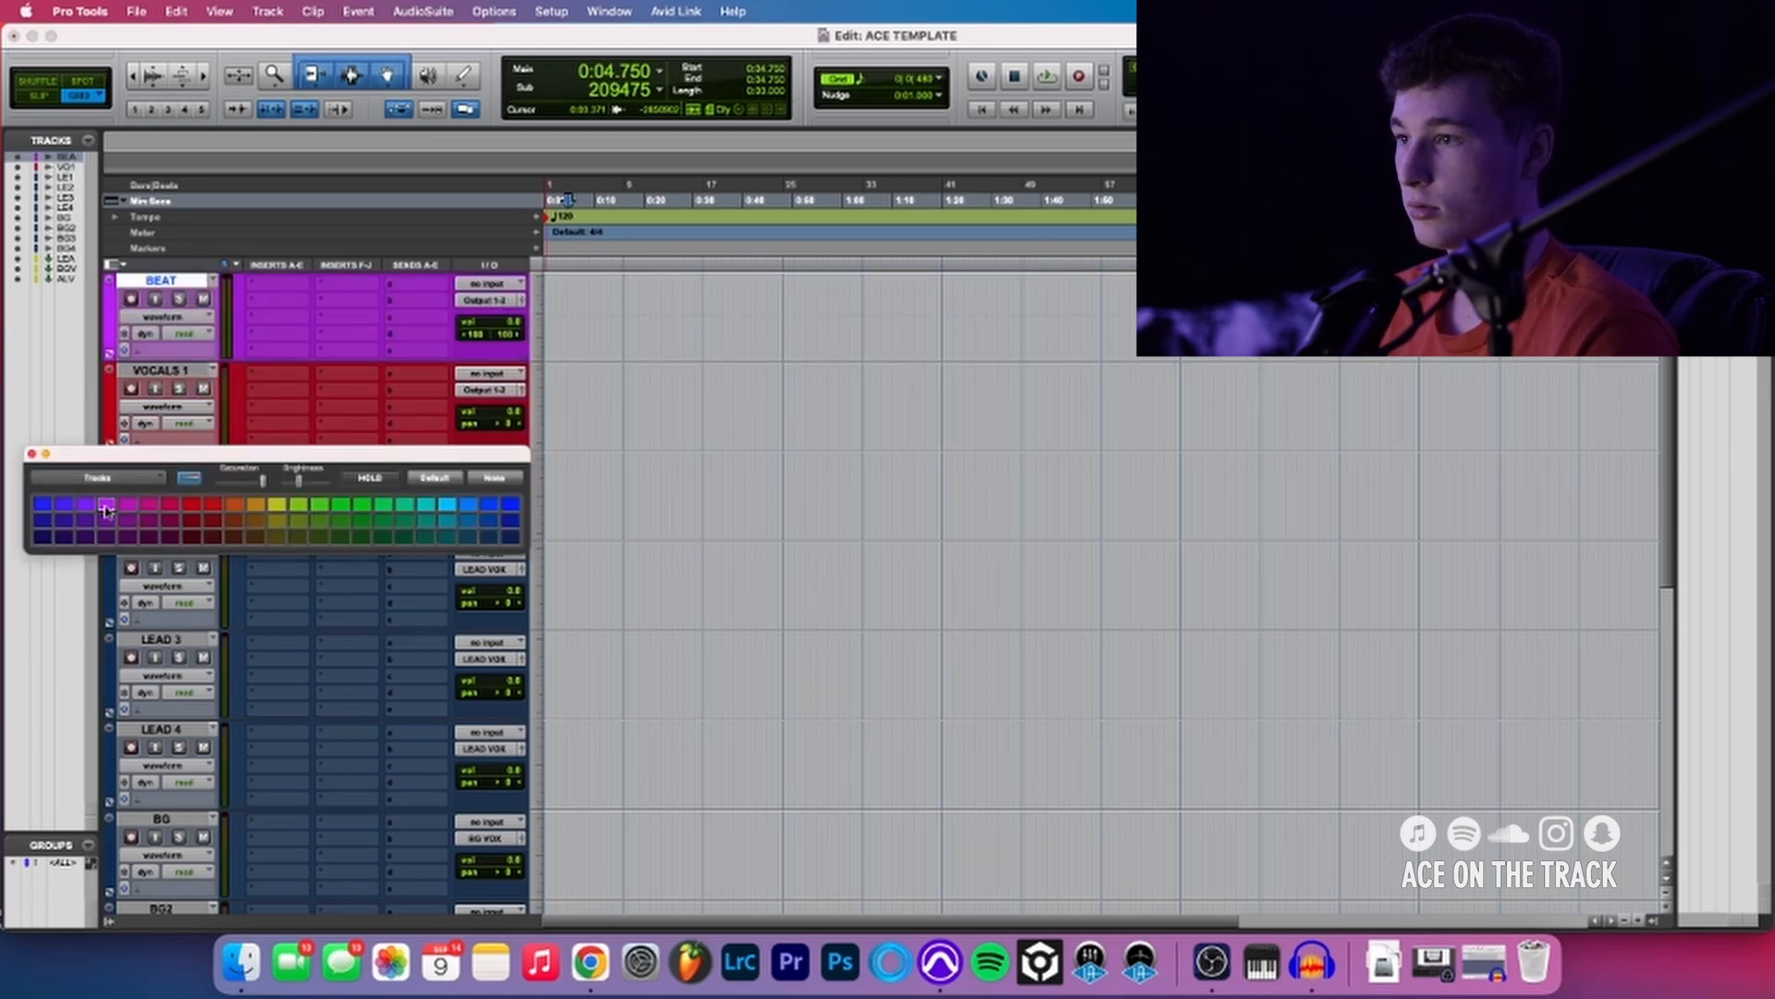
left_click(31, 454)
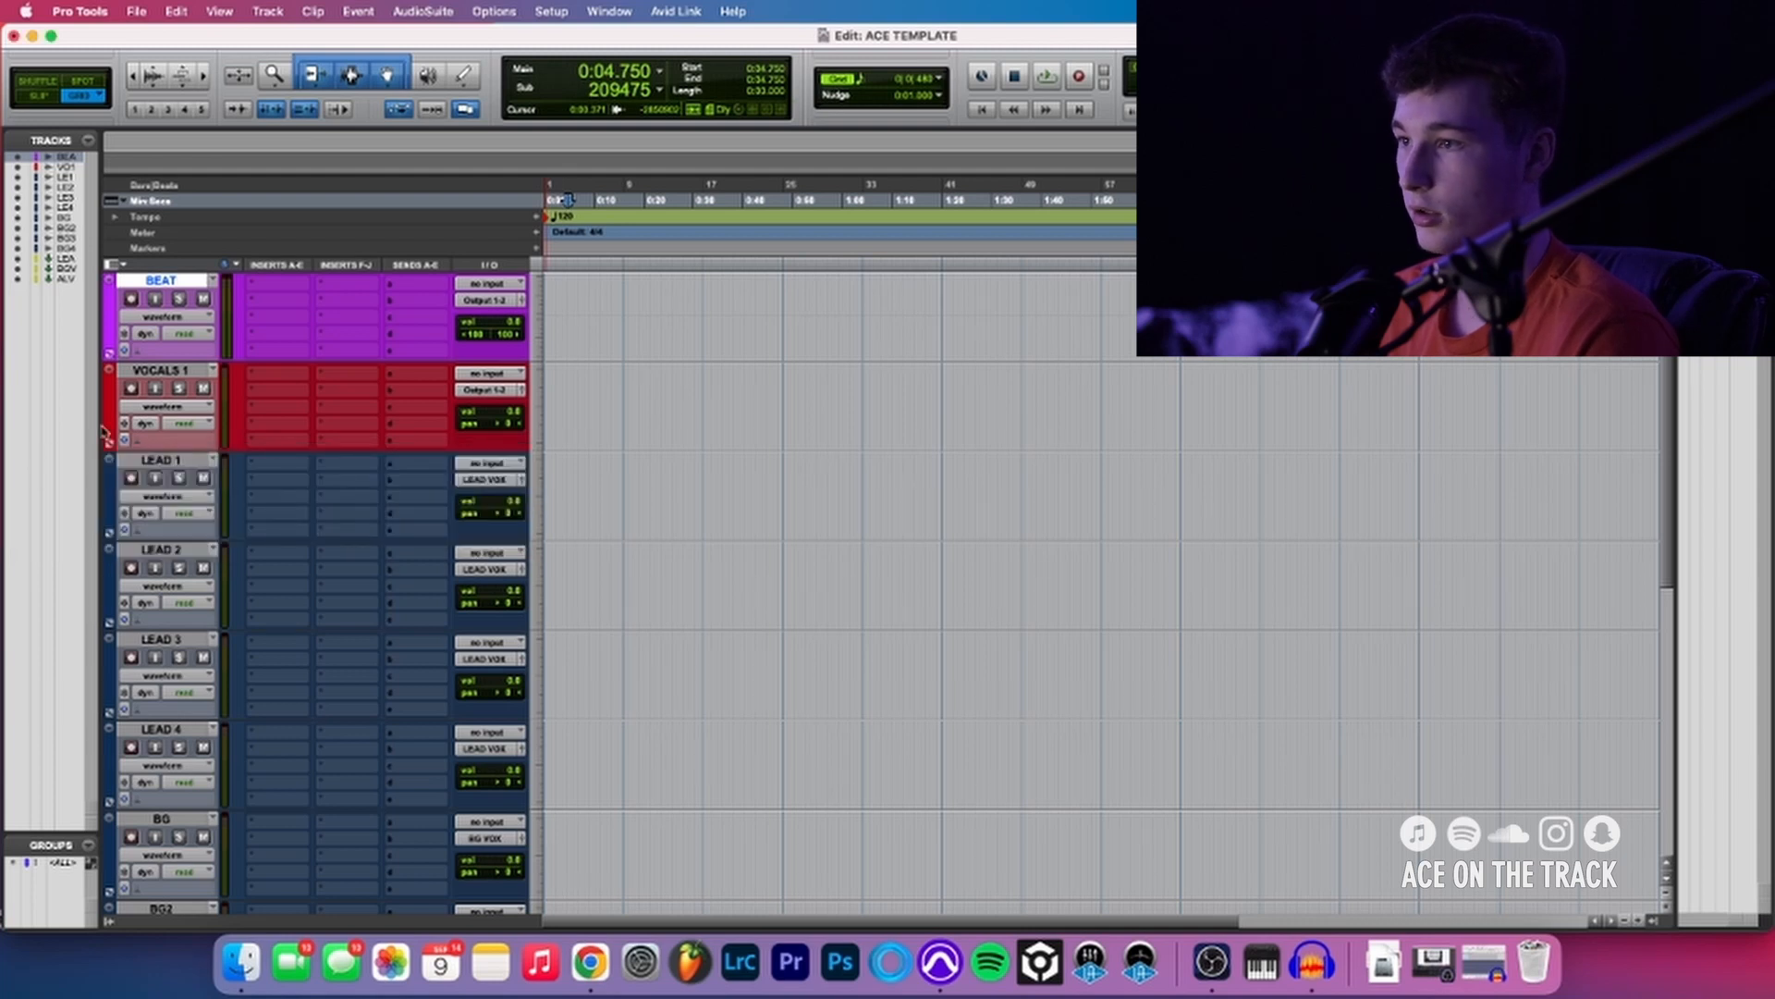
- Check the BEAT track's output assignment and review the input and output routing of the vocal aux tracks
left_click(468, 302)
left_click(424, 305)
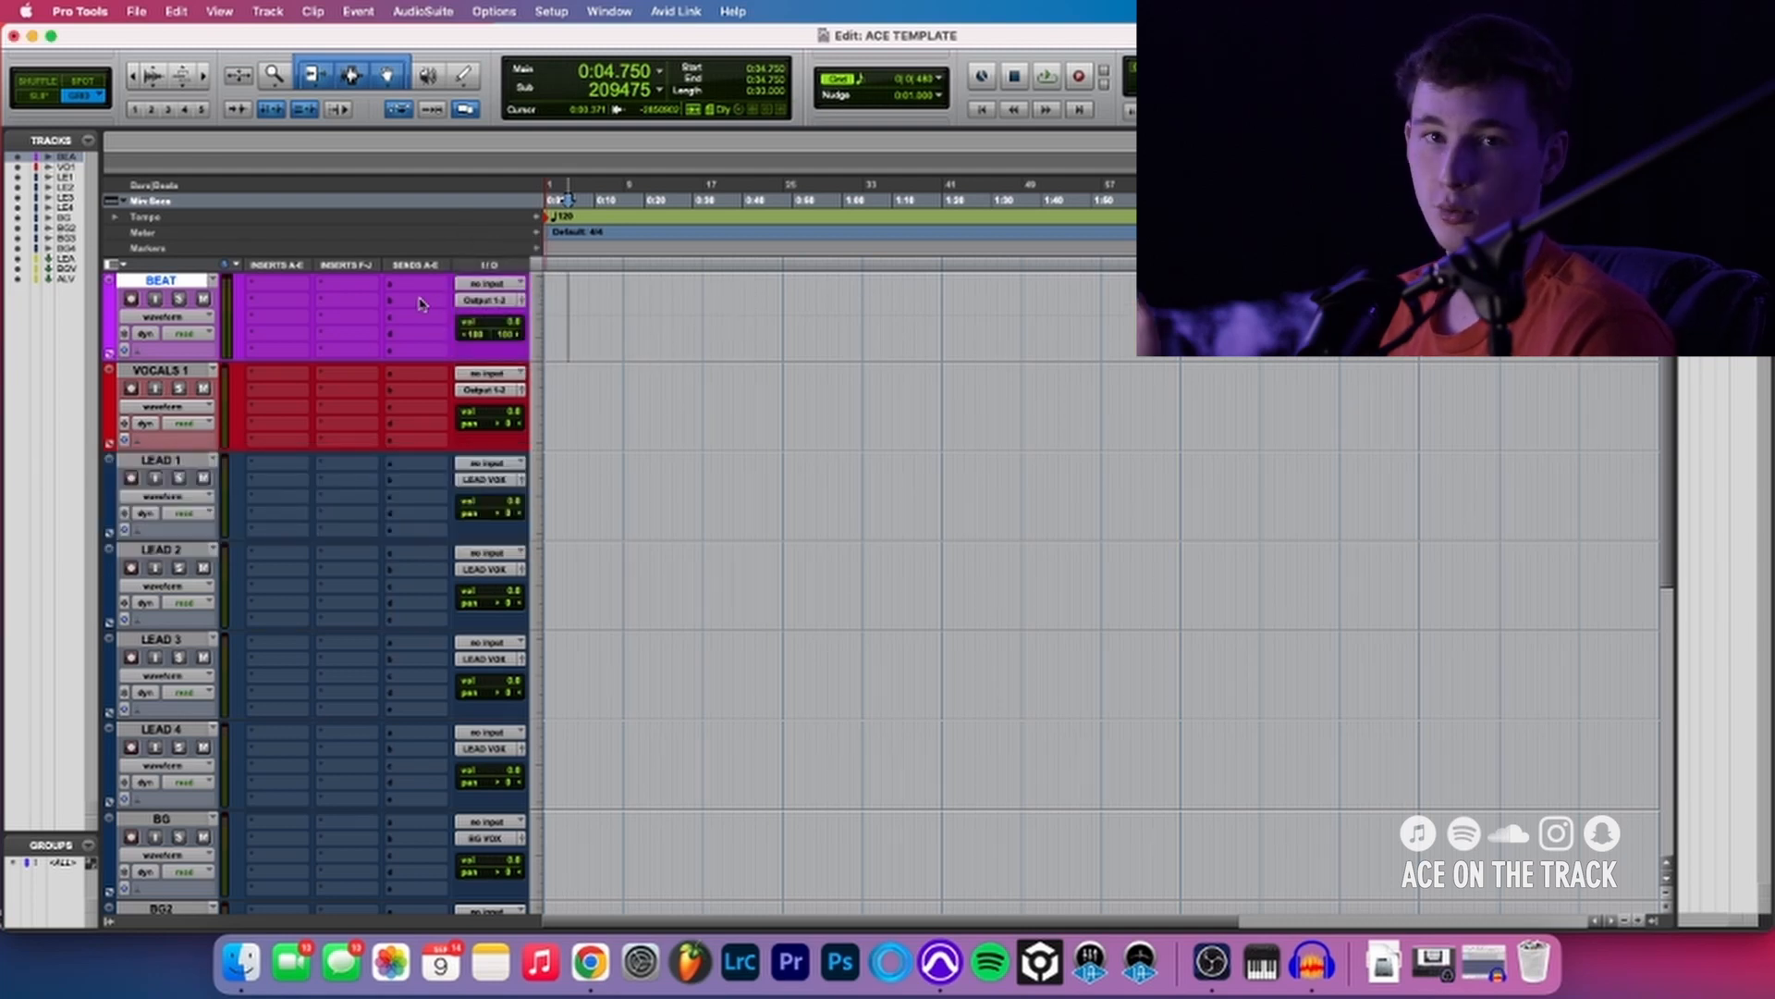
left_click(571, 310)
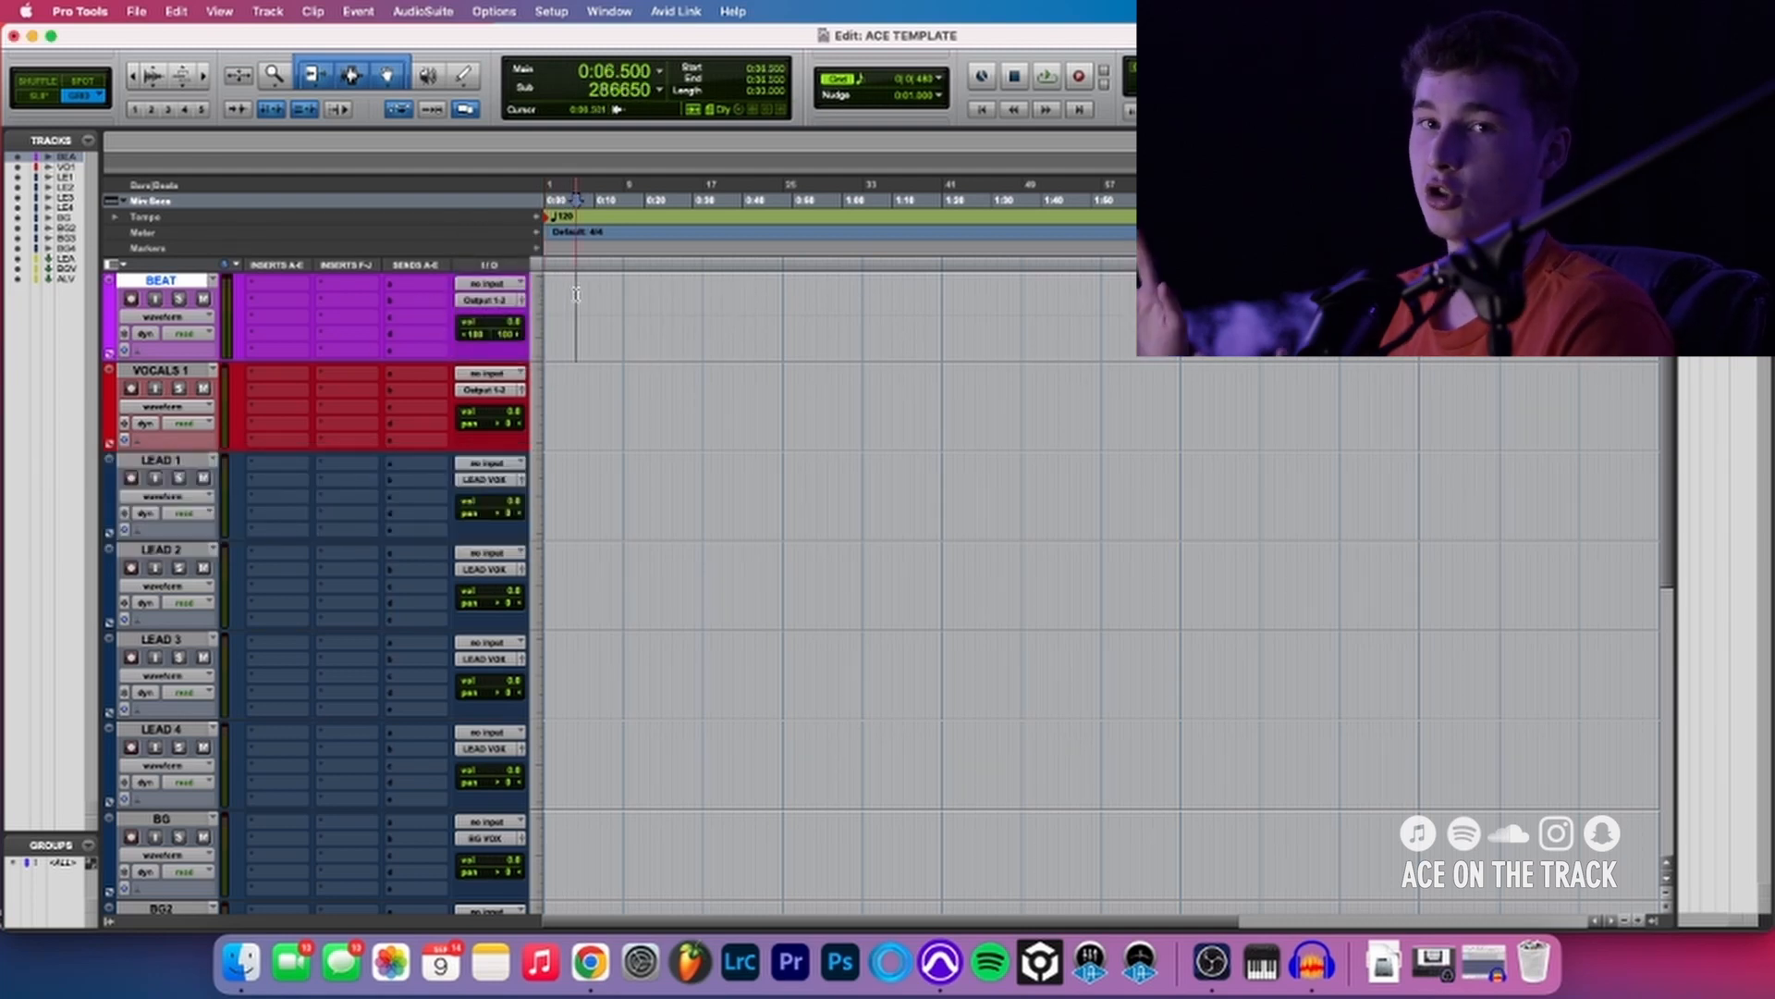
left_click(576, 294)
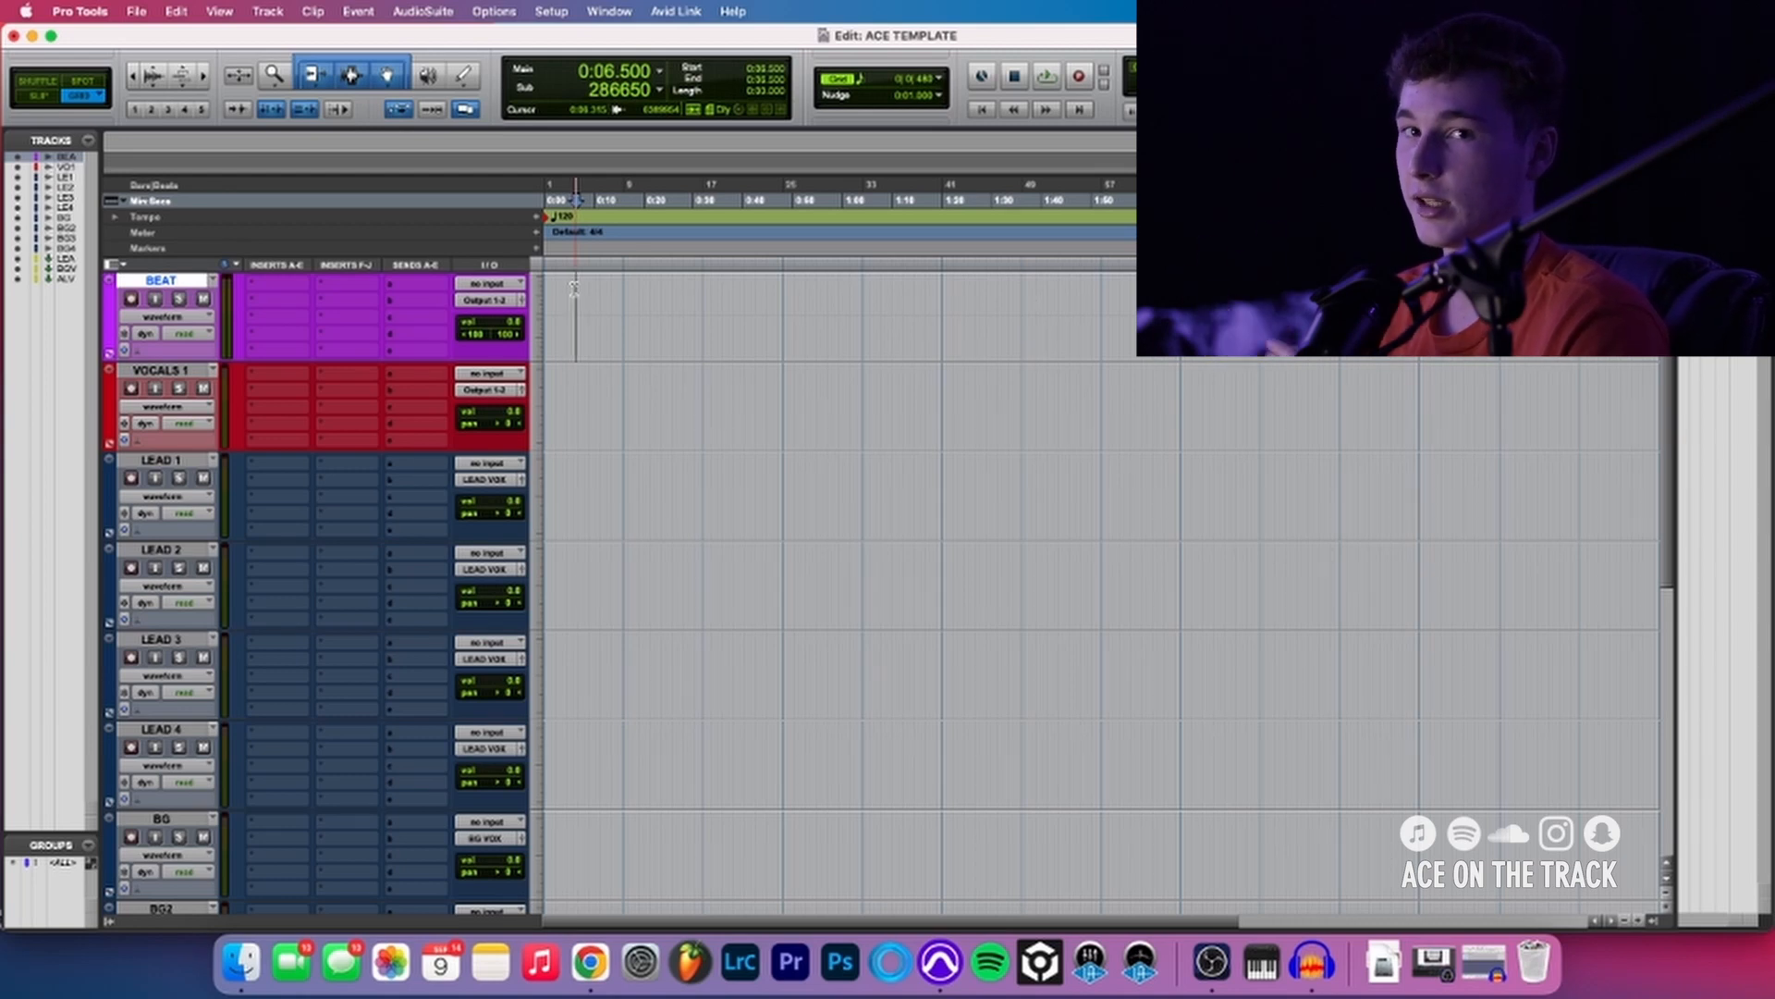
scroll(574, 289, "down", 10)
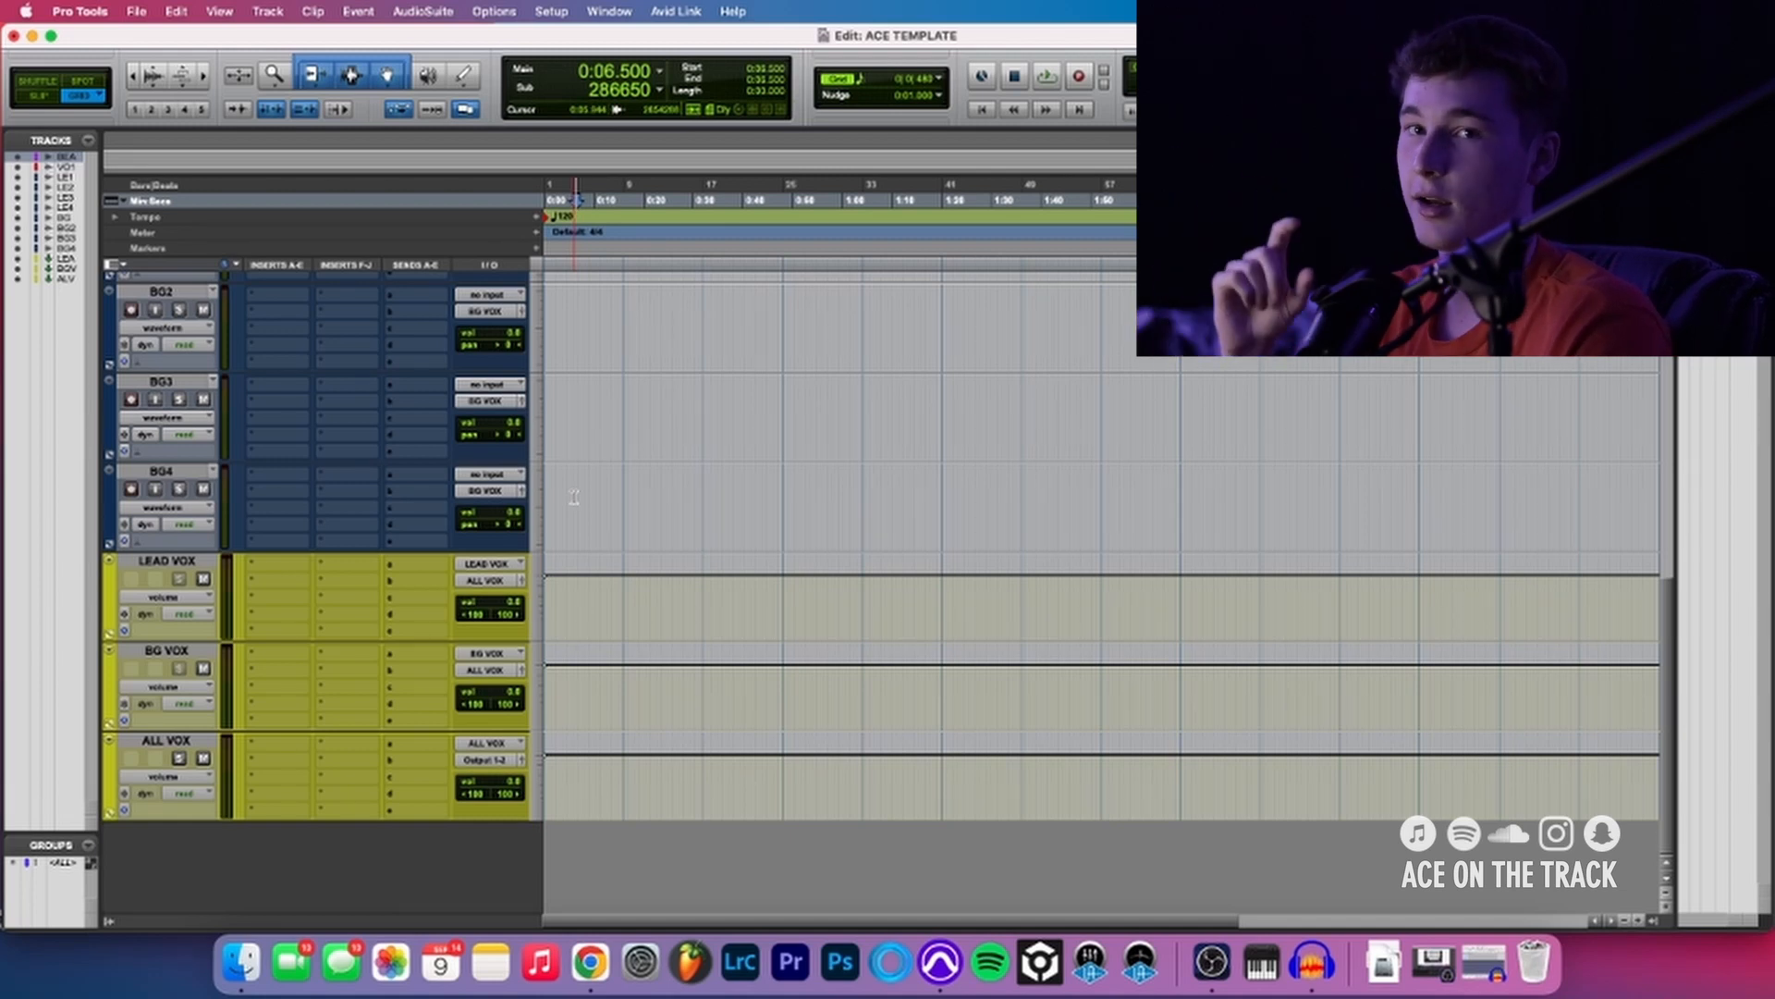
scroll(646, 491, "up", 2)
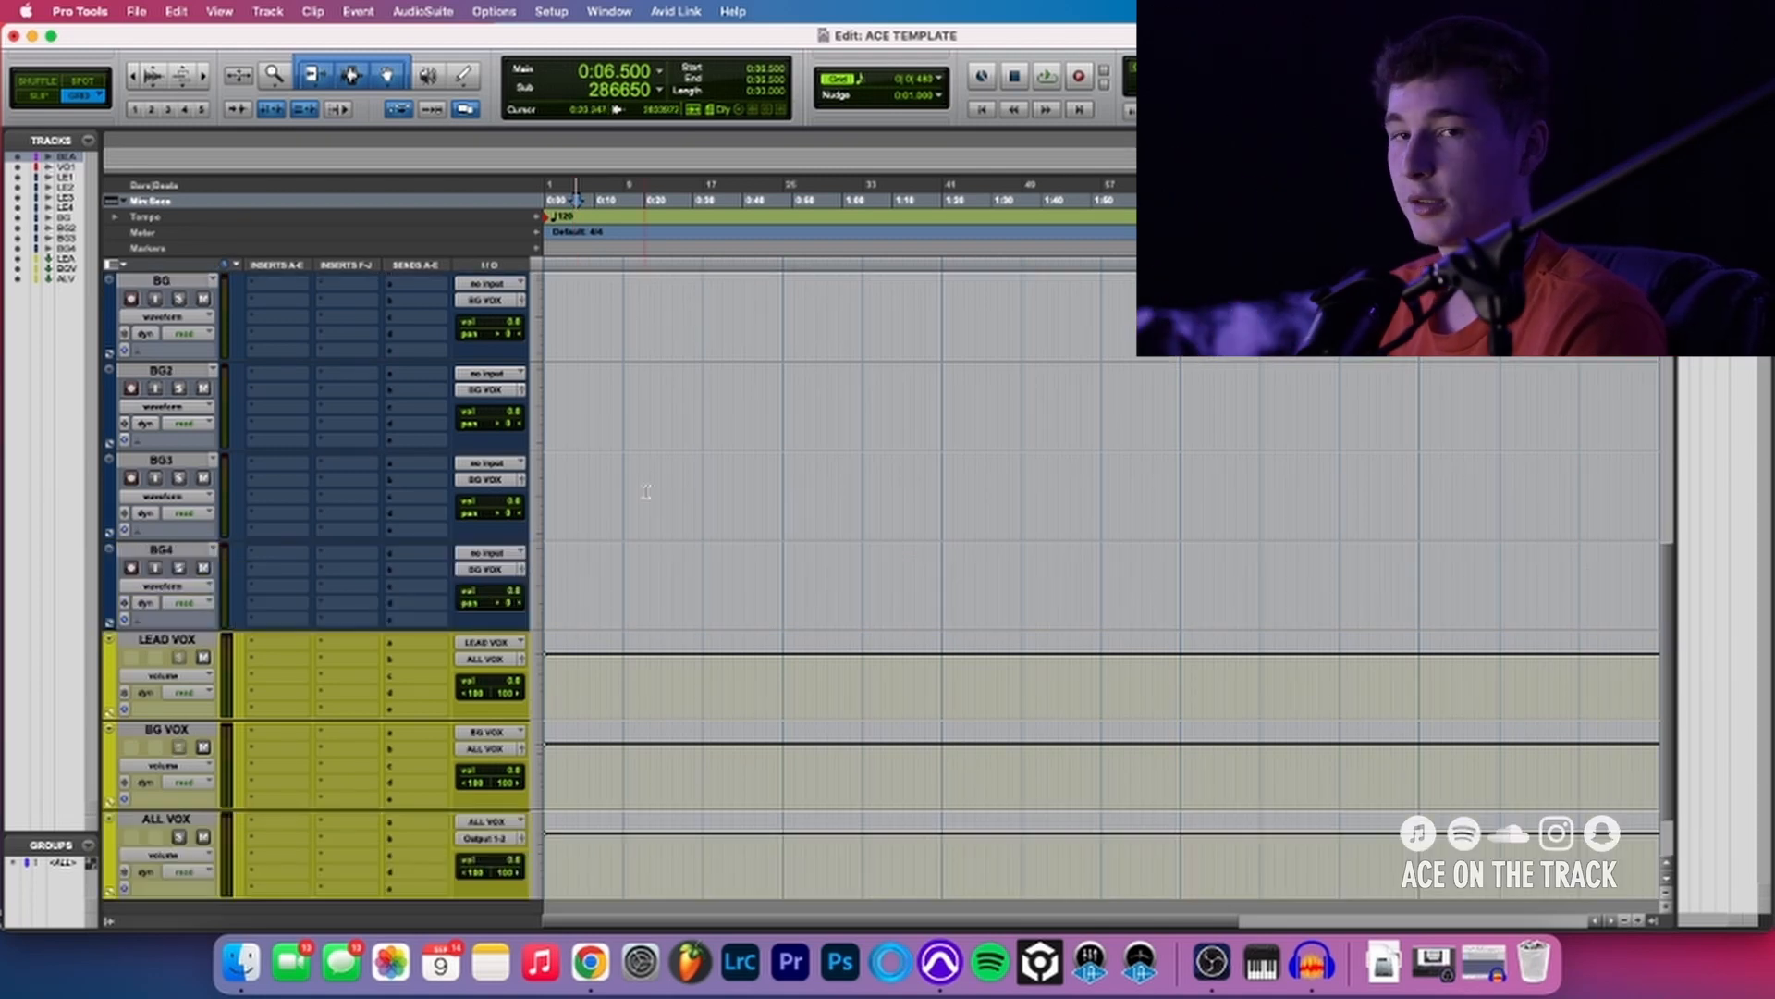
- Add six stereo aux input tracks below the ALL VOX track
scroll(655, 492, "down", 2)
left_click(176, 741)
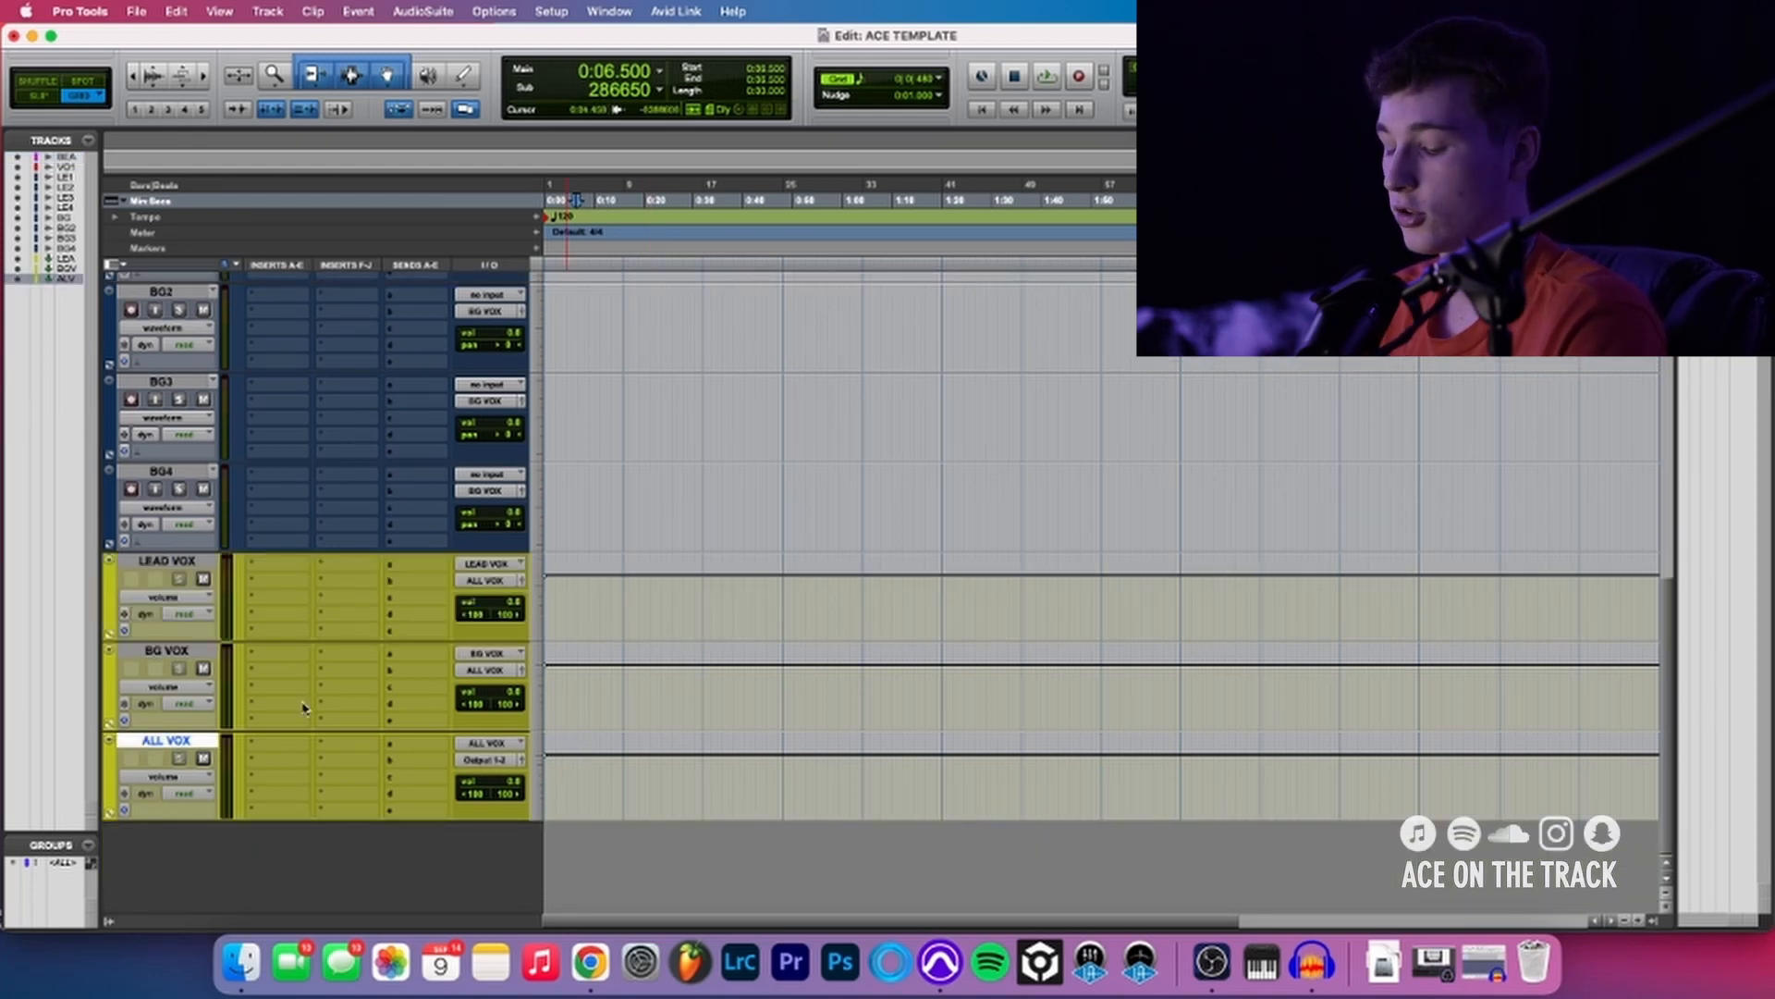
key("super+shift+n")
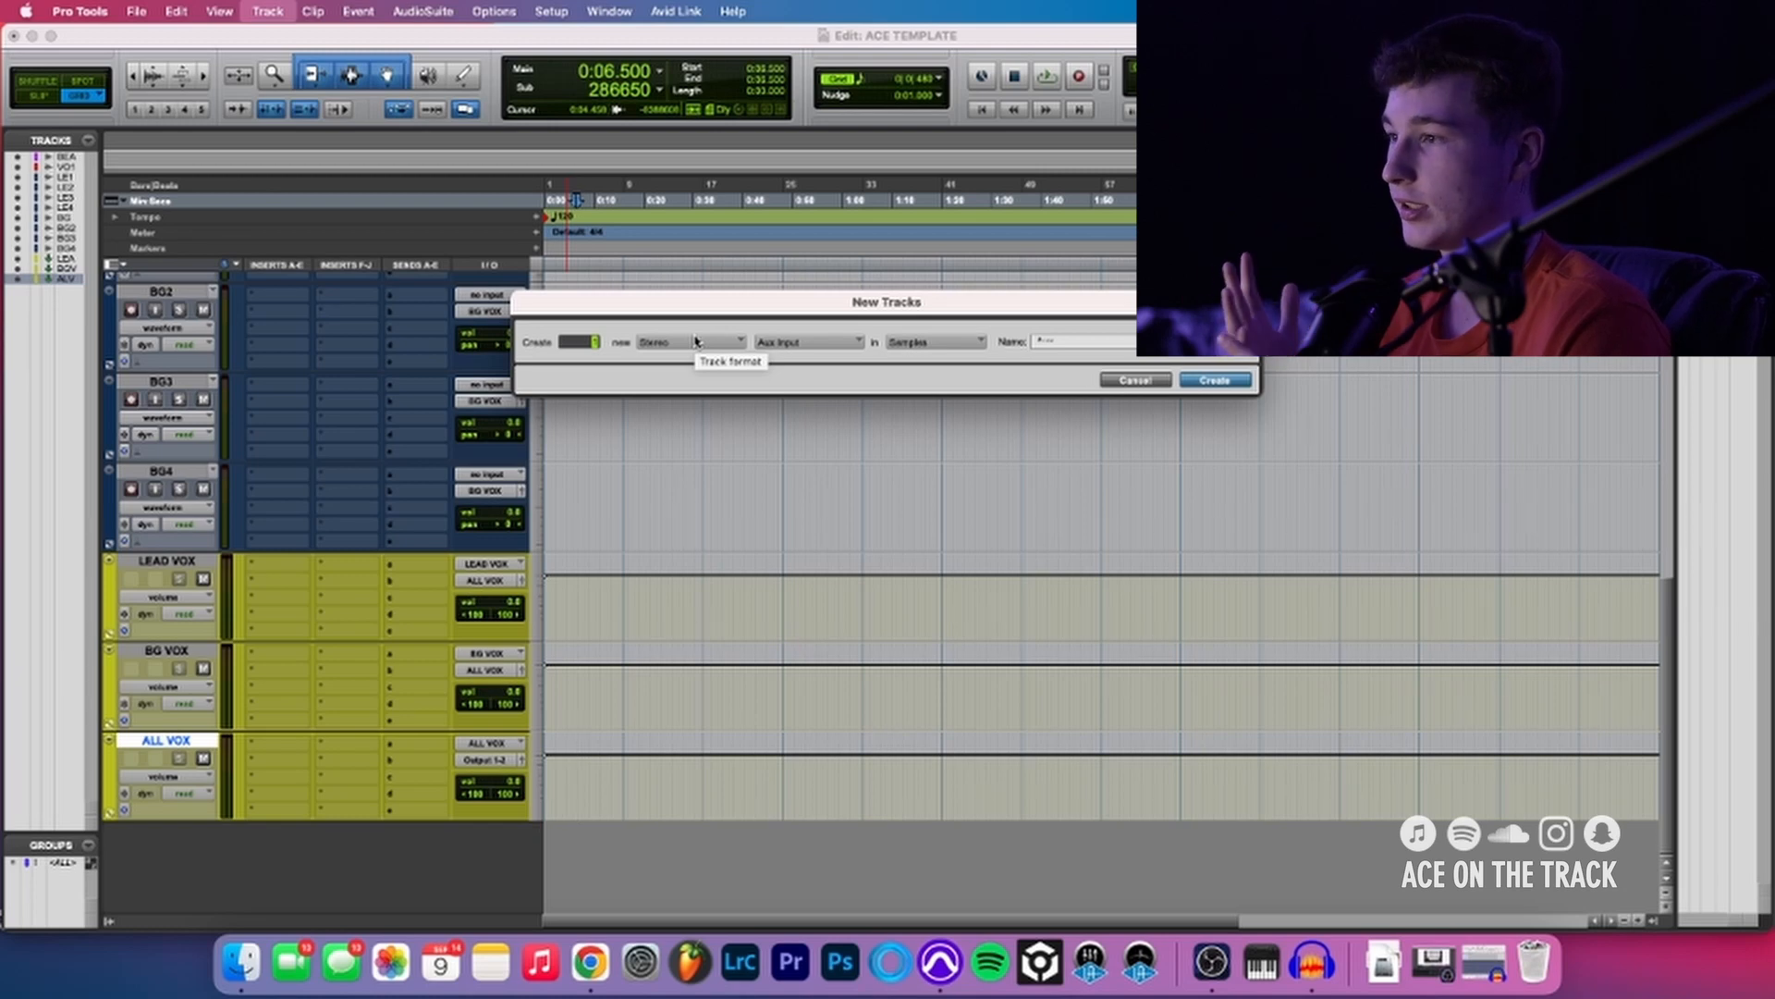
key("Return")
- Color the six new aux tracks orange
double_click(107, 488)
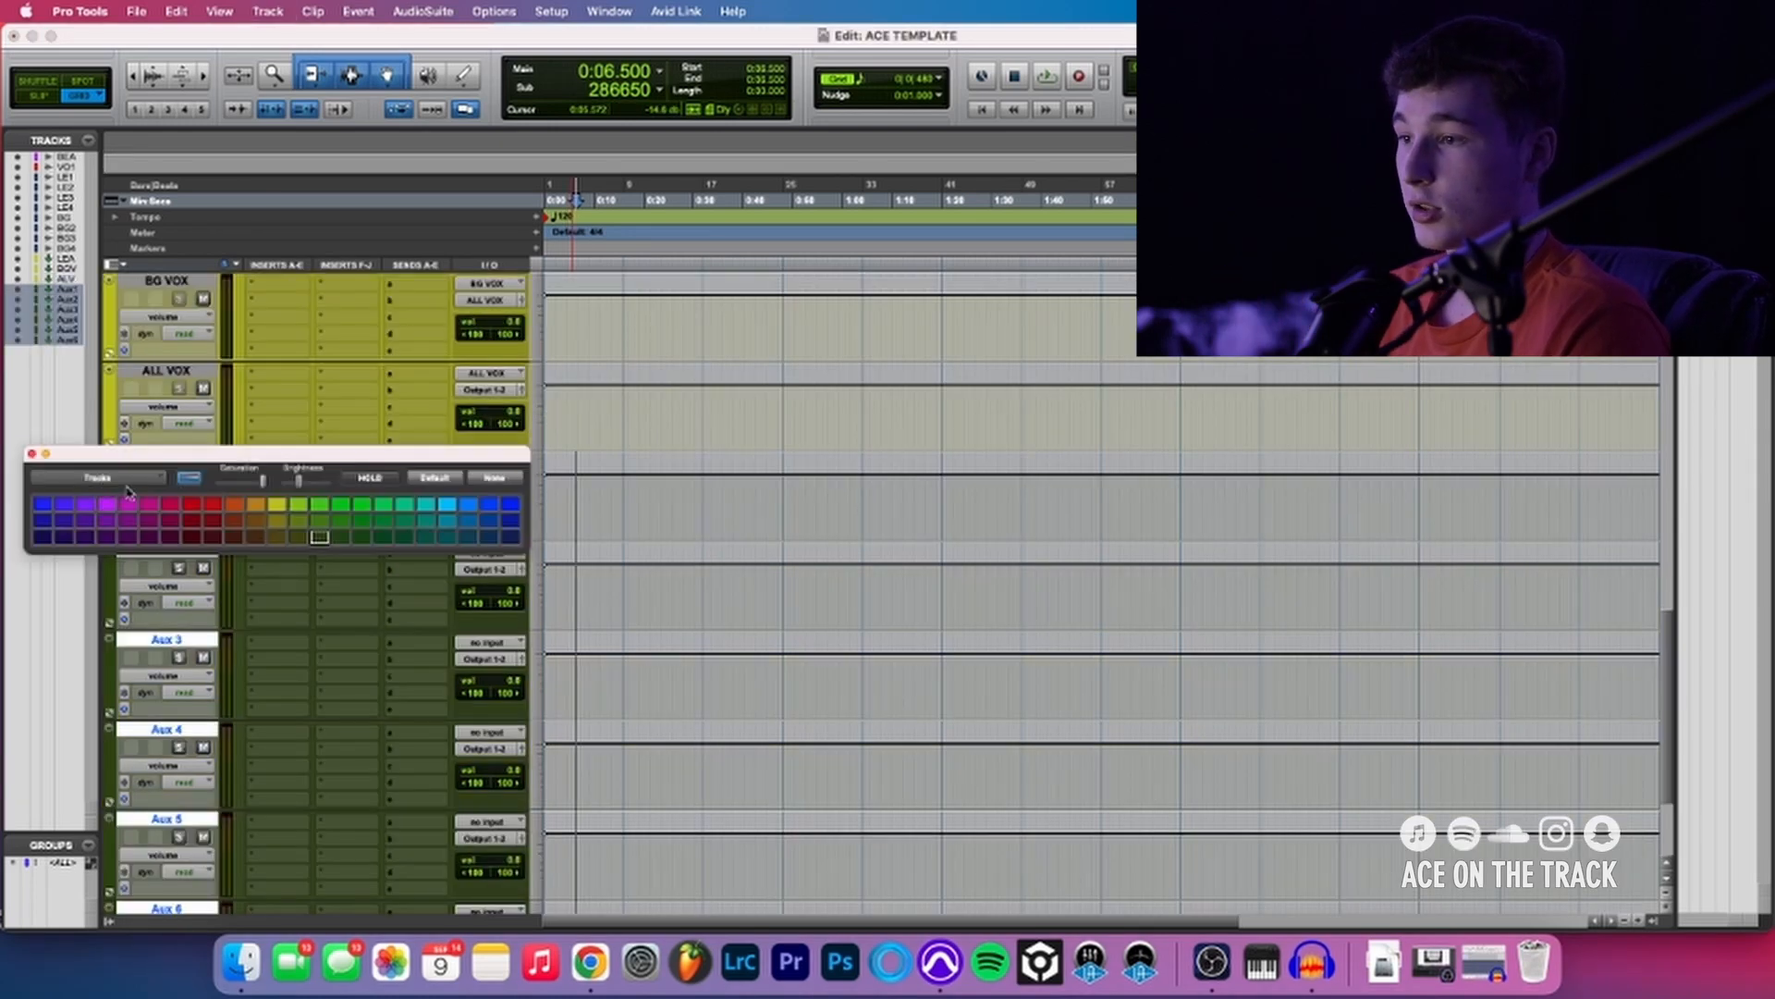
left_click(231, 507)
left_click(31, 453)
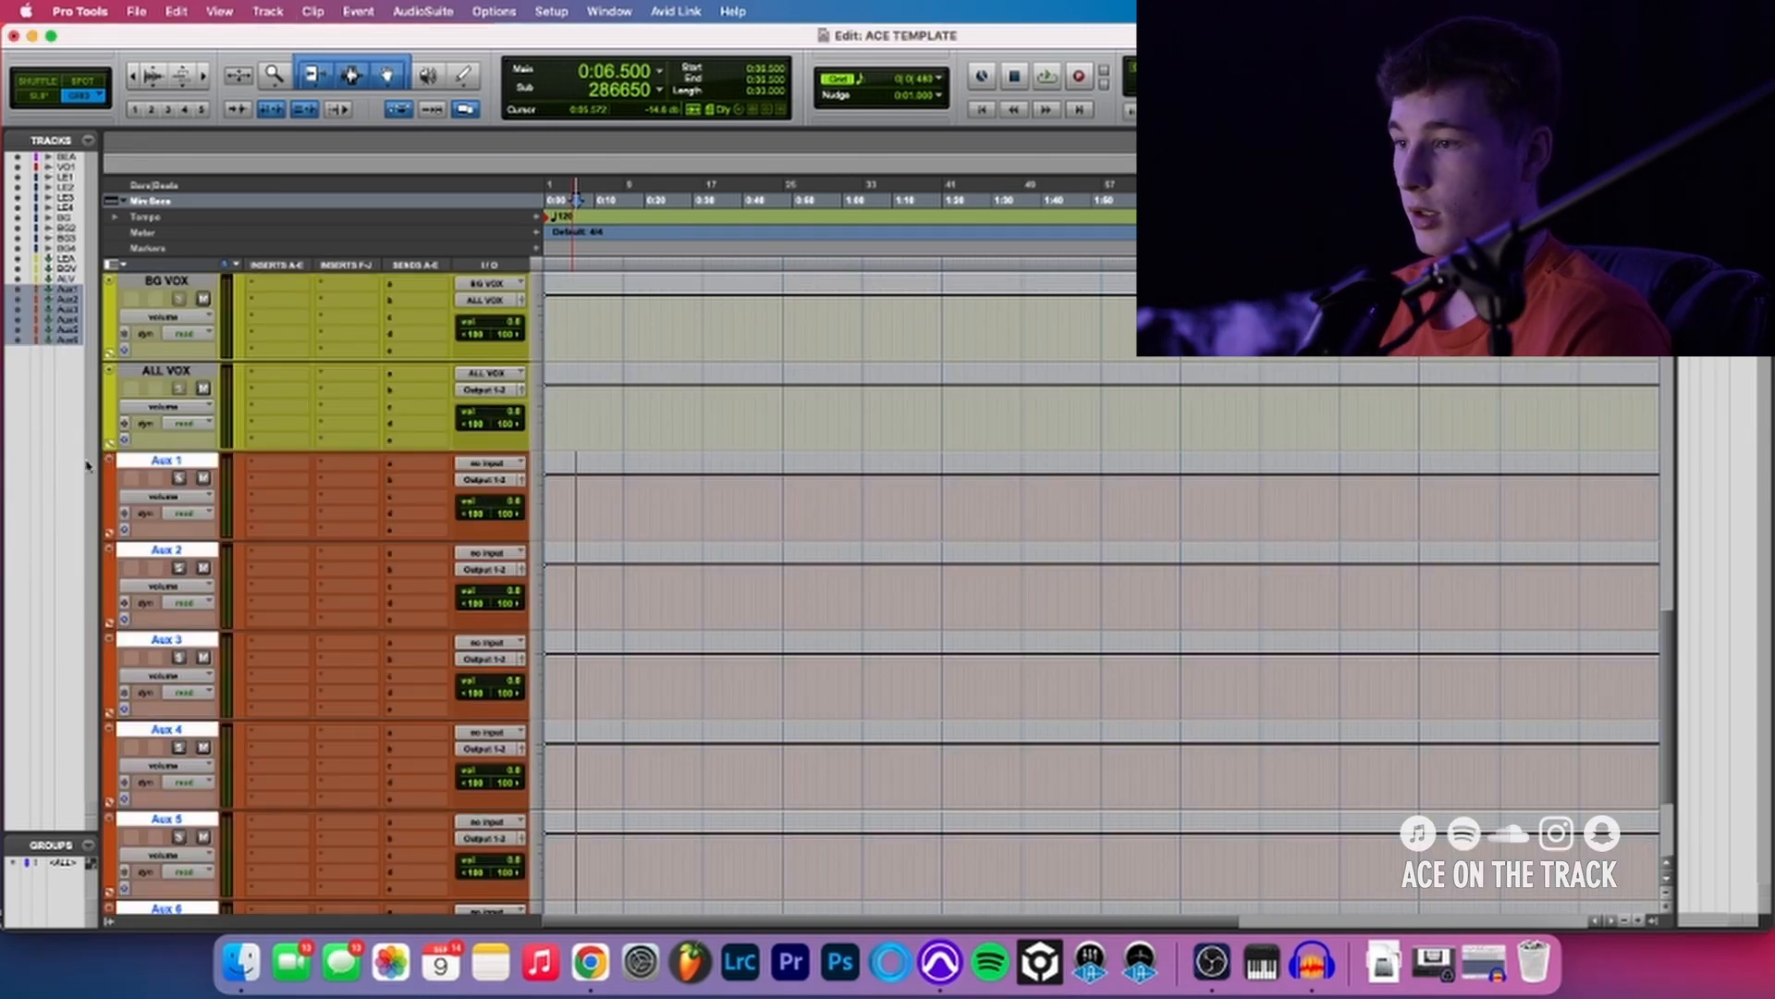
- Rename the six orange aux tracks PLATE, REVERB, DELAY 1/8, DELAY 1/4, DELAY 1/2 and DEEP
scroll(297, 539, "down", 2)
scroll(296, 539, "up", 1)
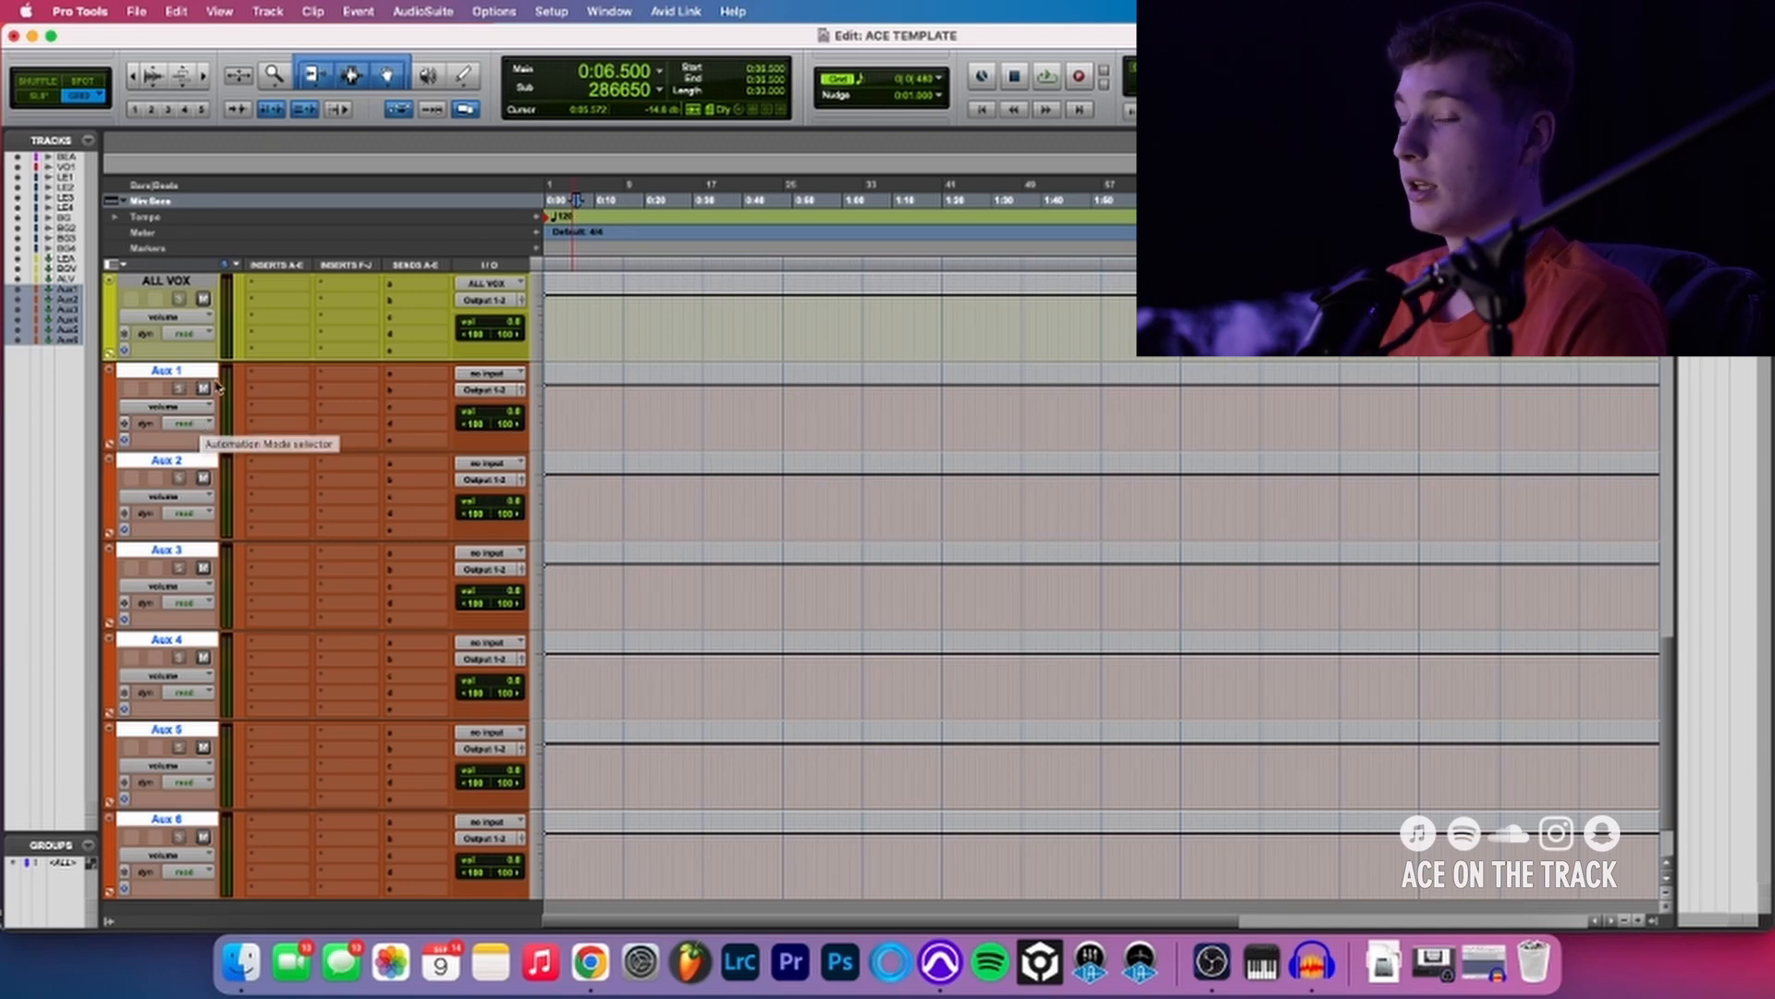
double_click(126, 367)
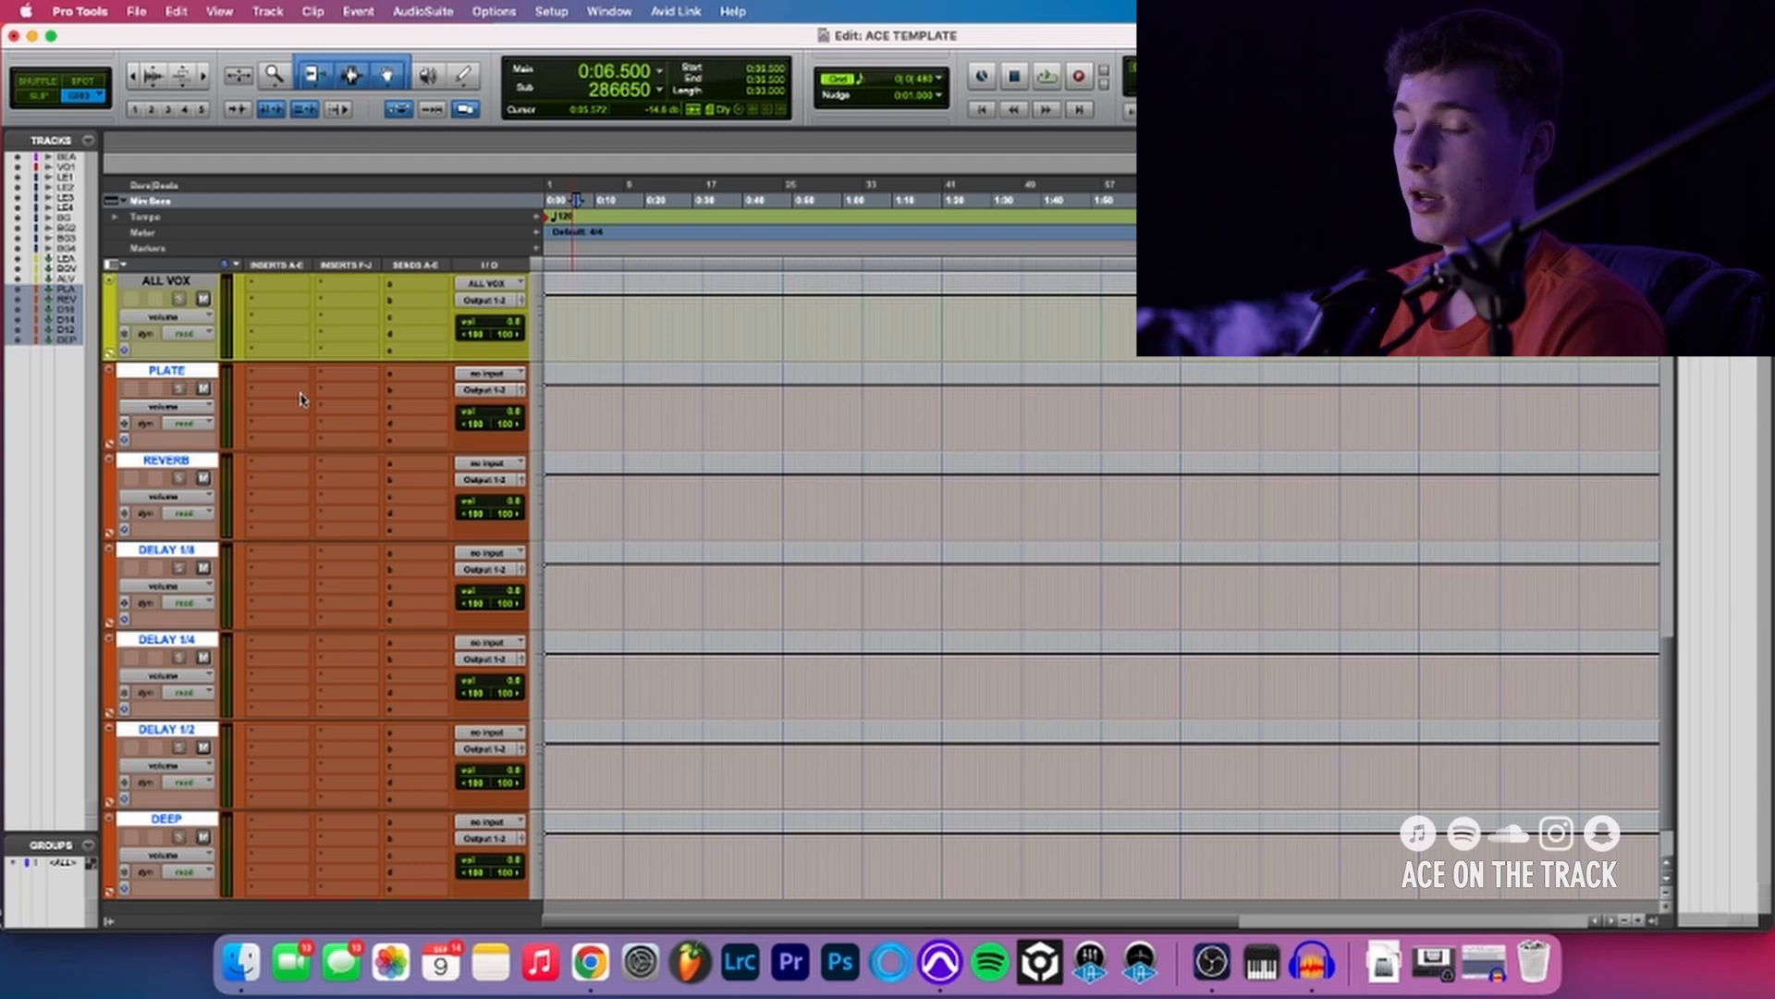
- Find the stereo Doubler2 plug-in by searching for DOUBLER and insert it on the DEEP aux track
left_click(270, 824)
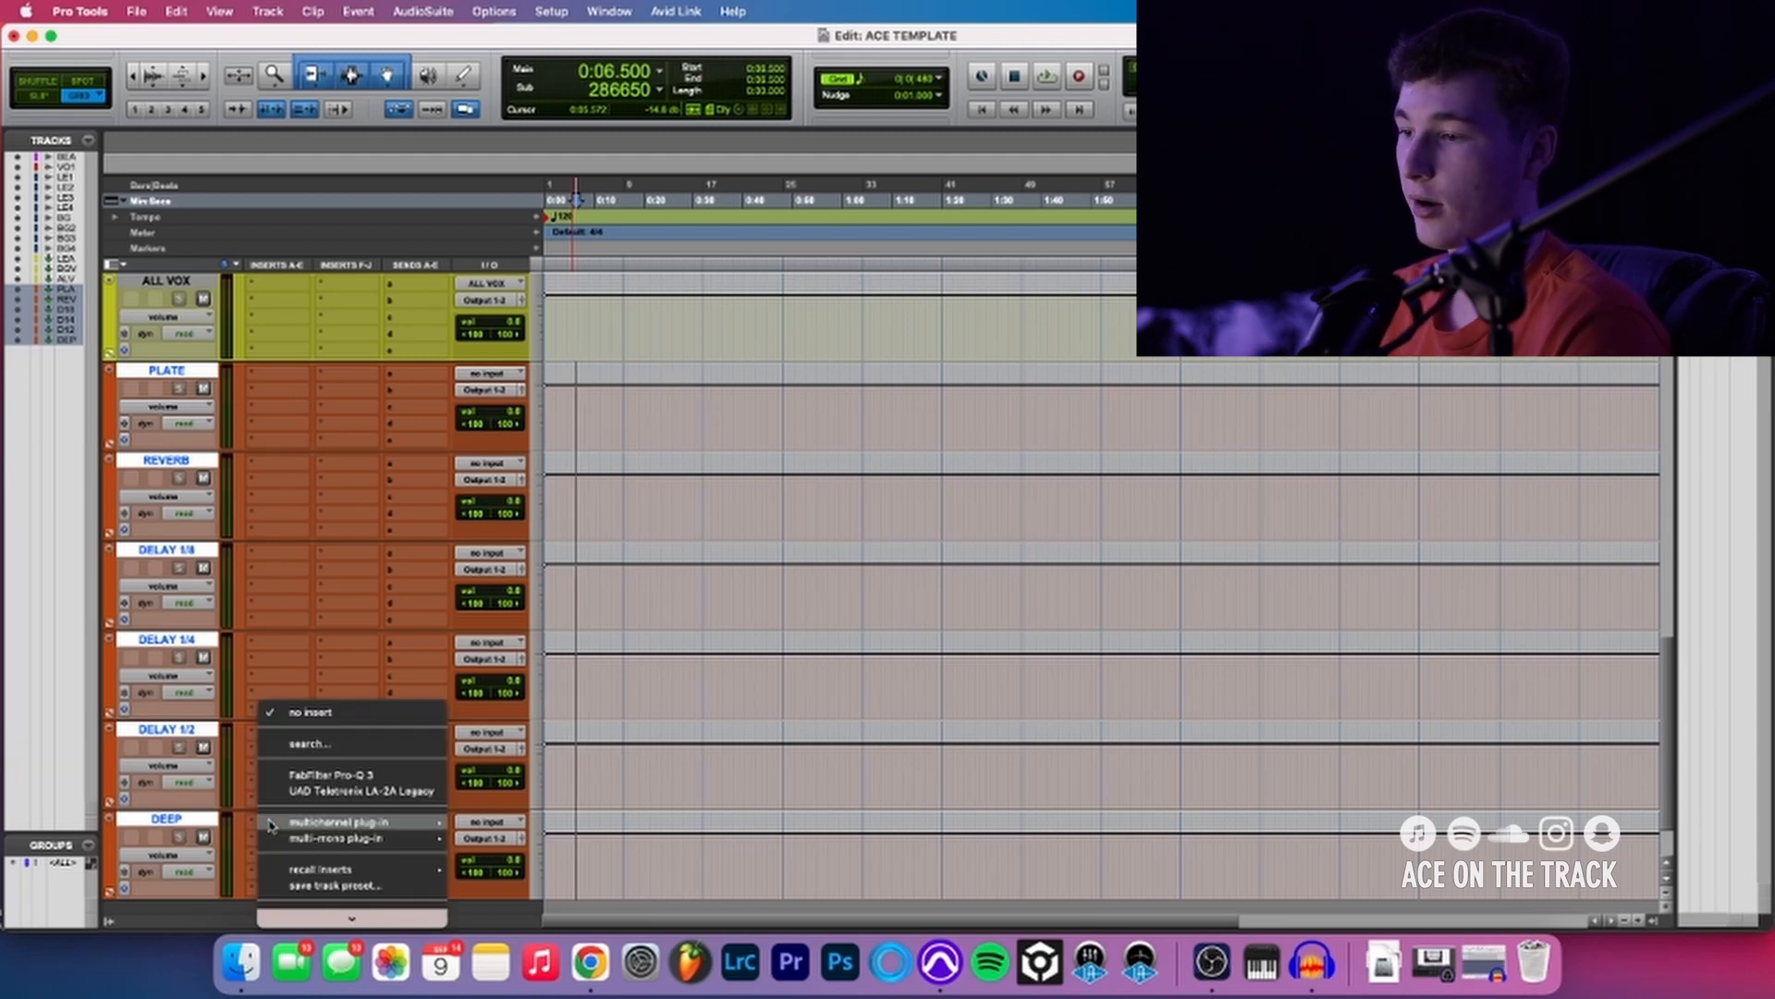
mouse_move(270, 824)
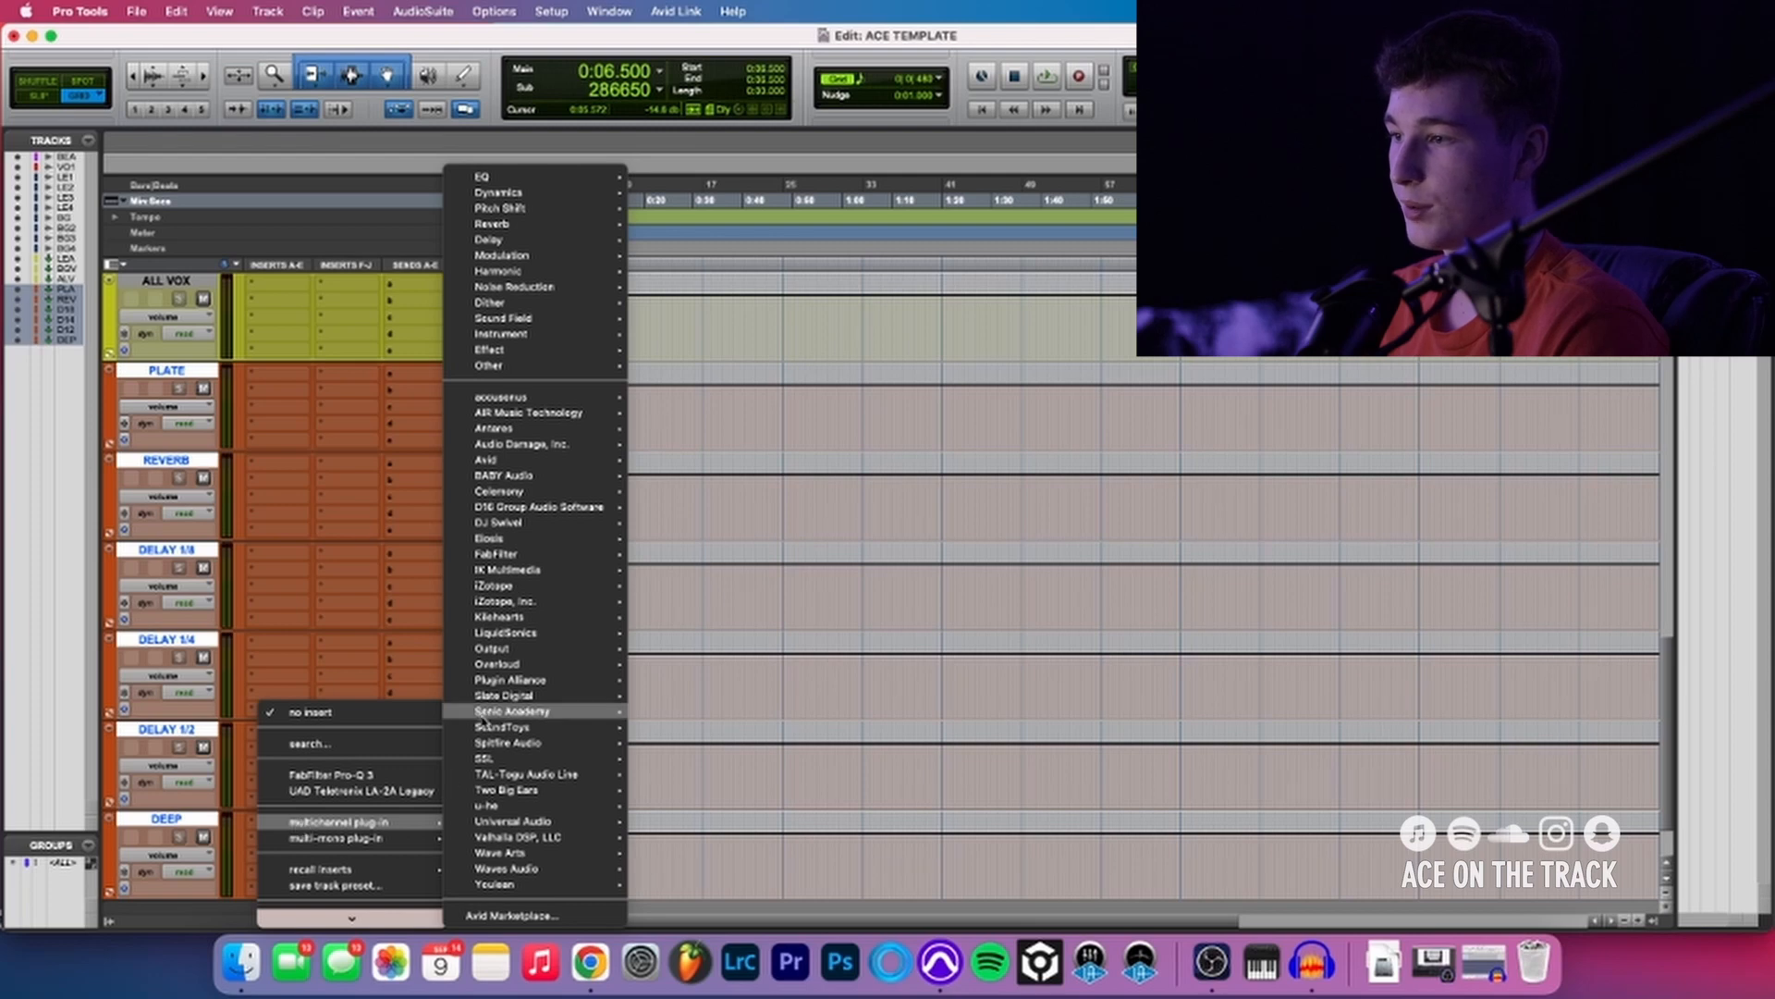
left_click(393, 744)
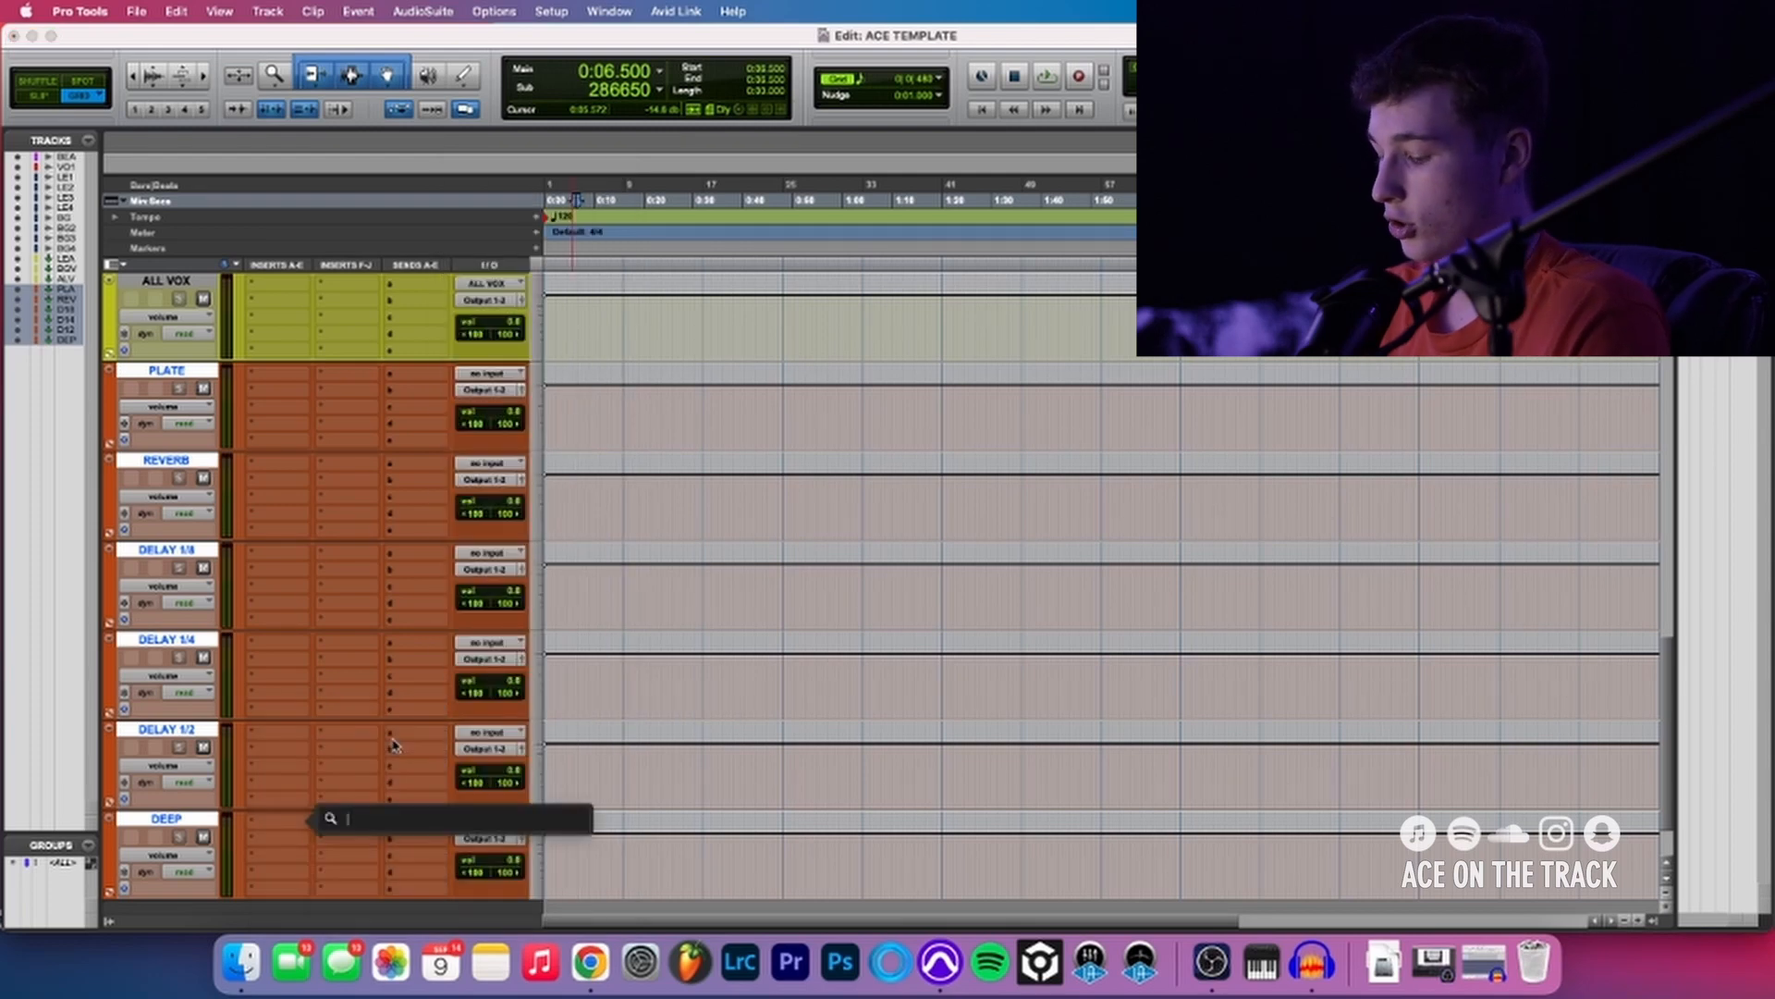
type("DOUBLER")
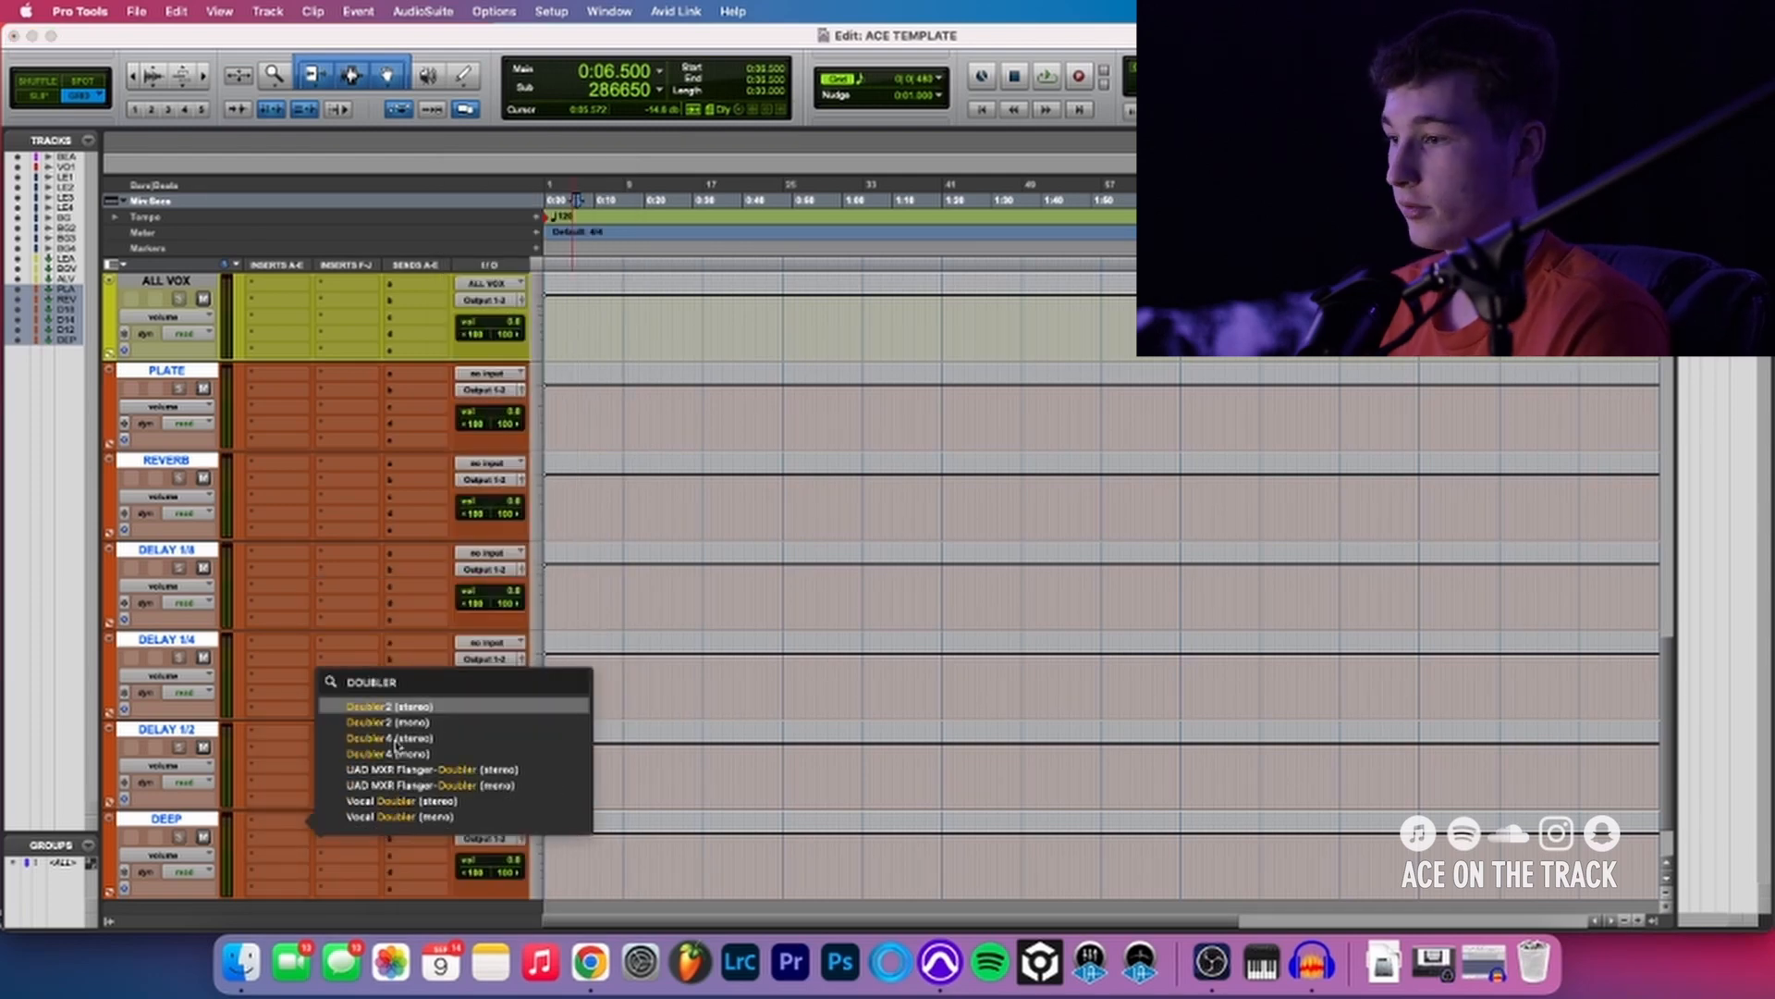
left_click(465, 708)
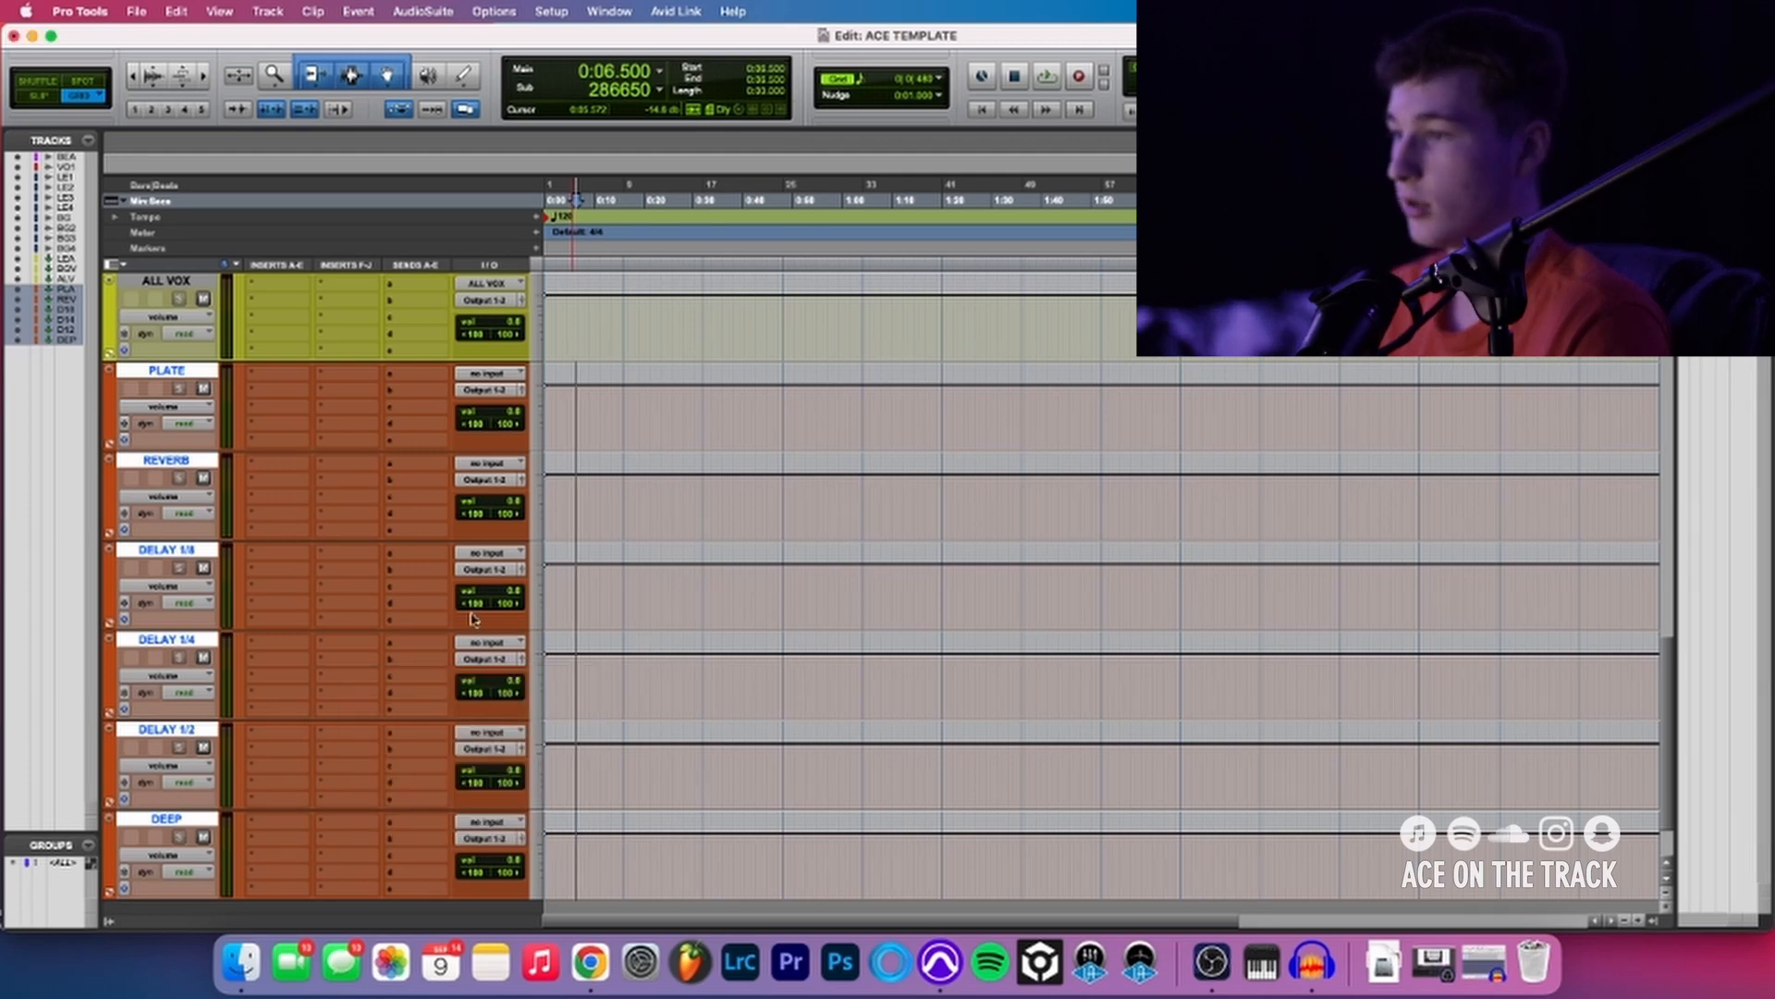
- Load the Dark Fader preset in the DEEP track's Doubler2, turn its direct signal all the way down and close the plug-in window
left_click(658, 104)
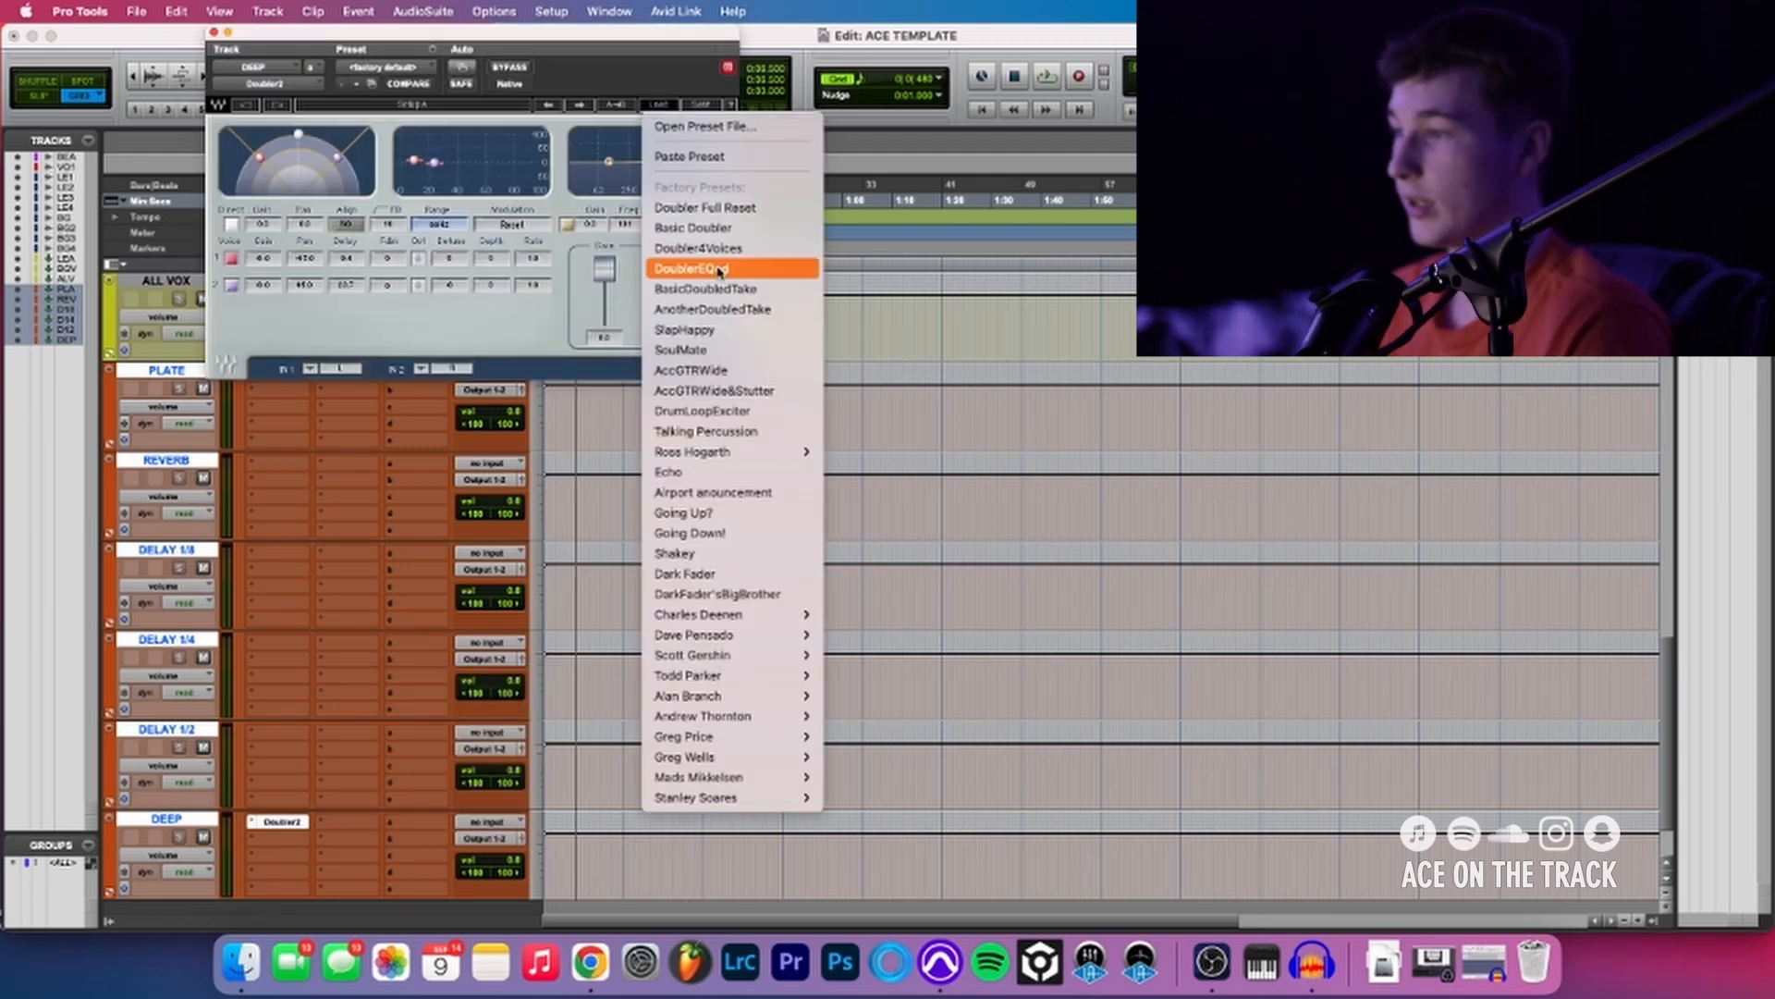
left_click(744, 592)
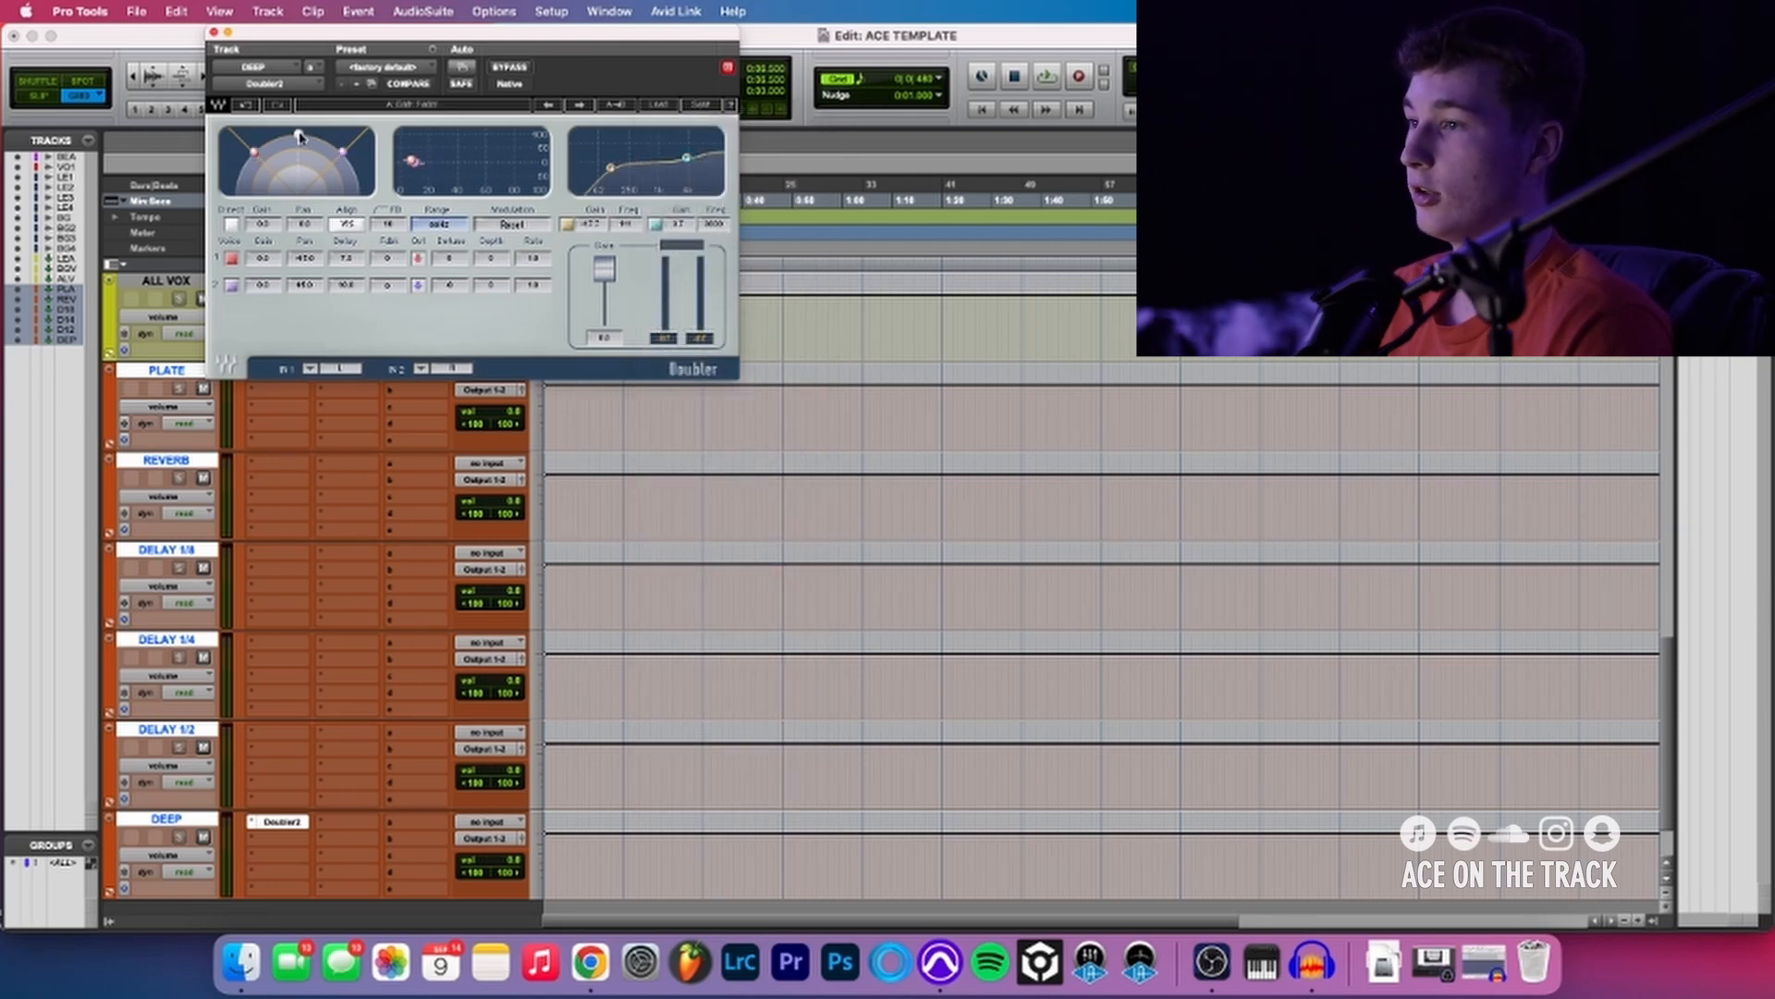
left_click_drag(298, 137, 298, 199)
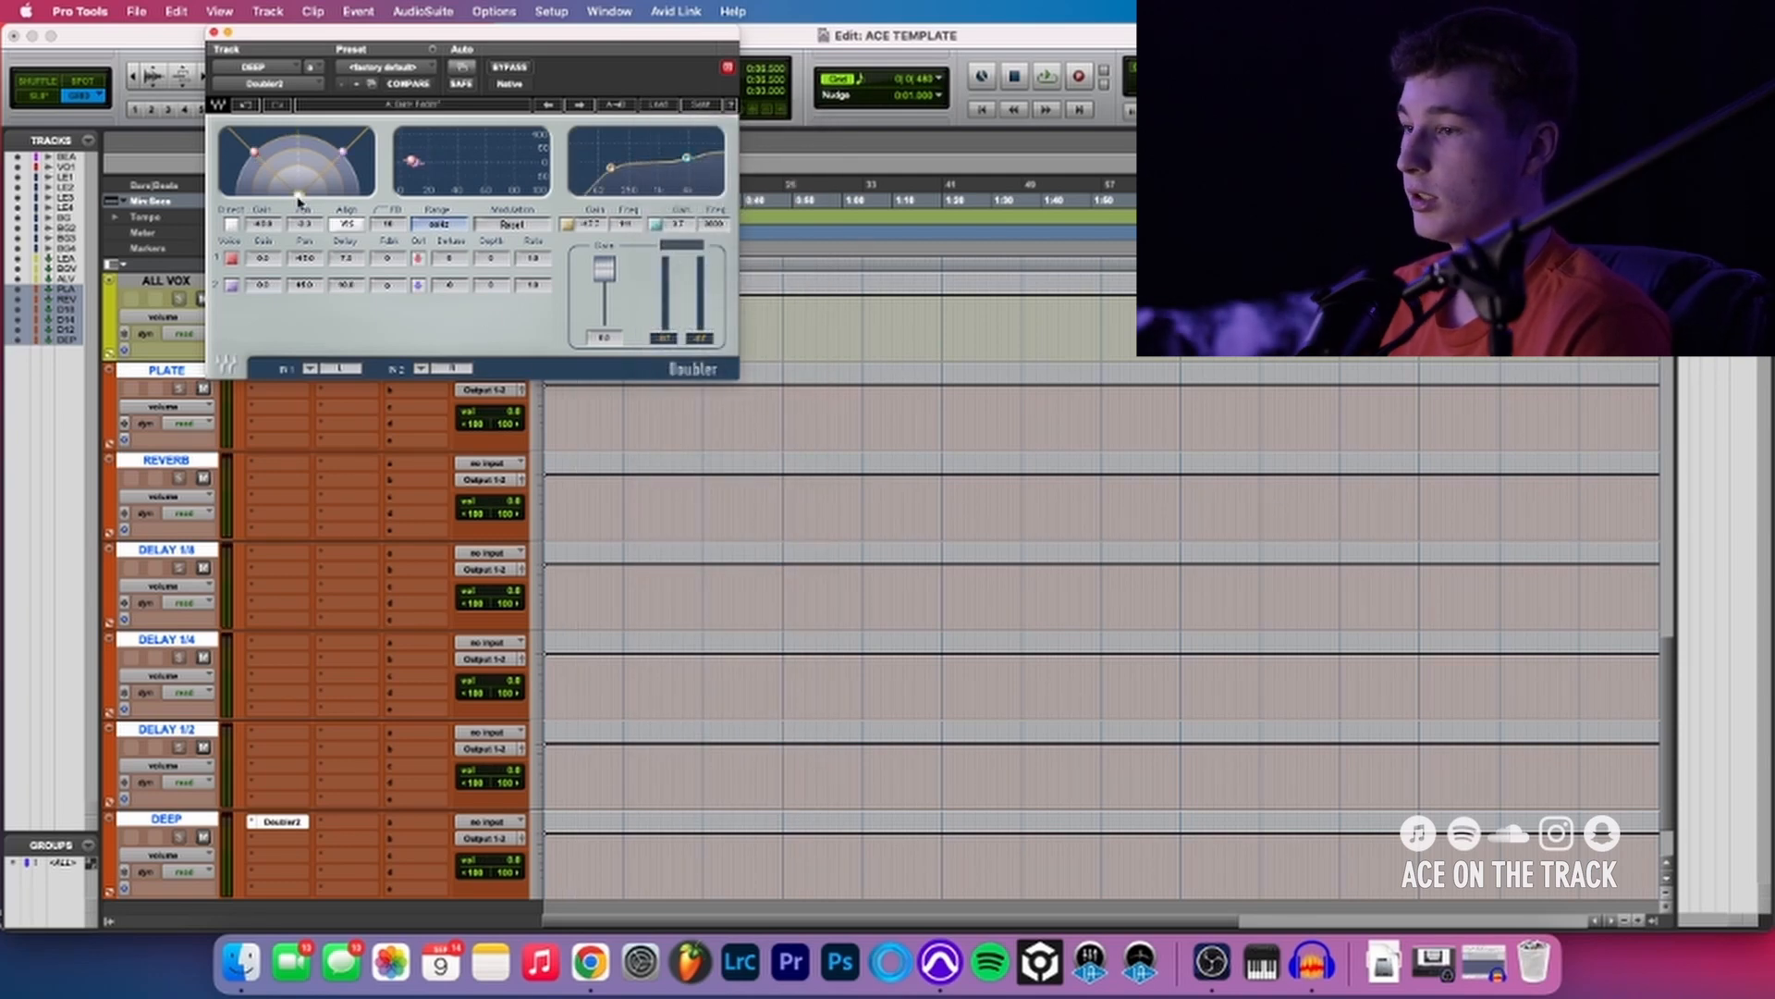
left_click(282, 822)
scroll(282, 814, "down", 3)
left_click(282, 745)
left_click(282, 746)
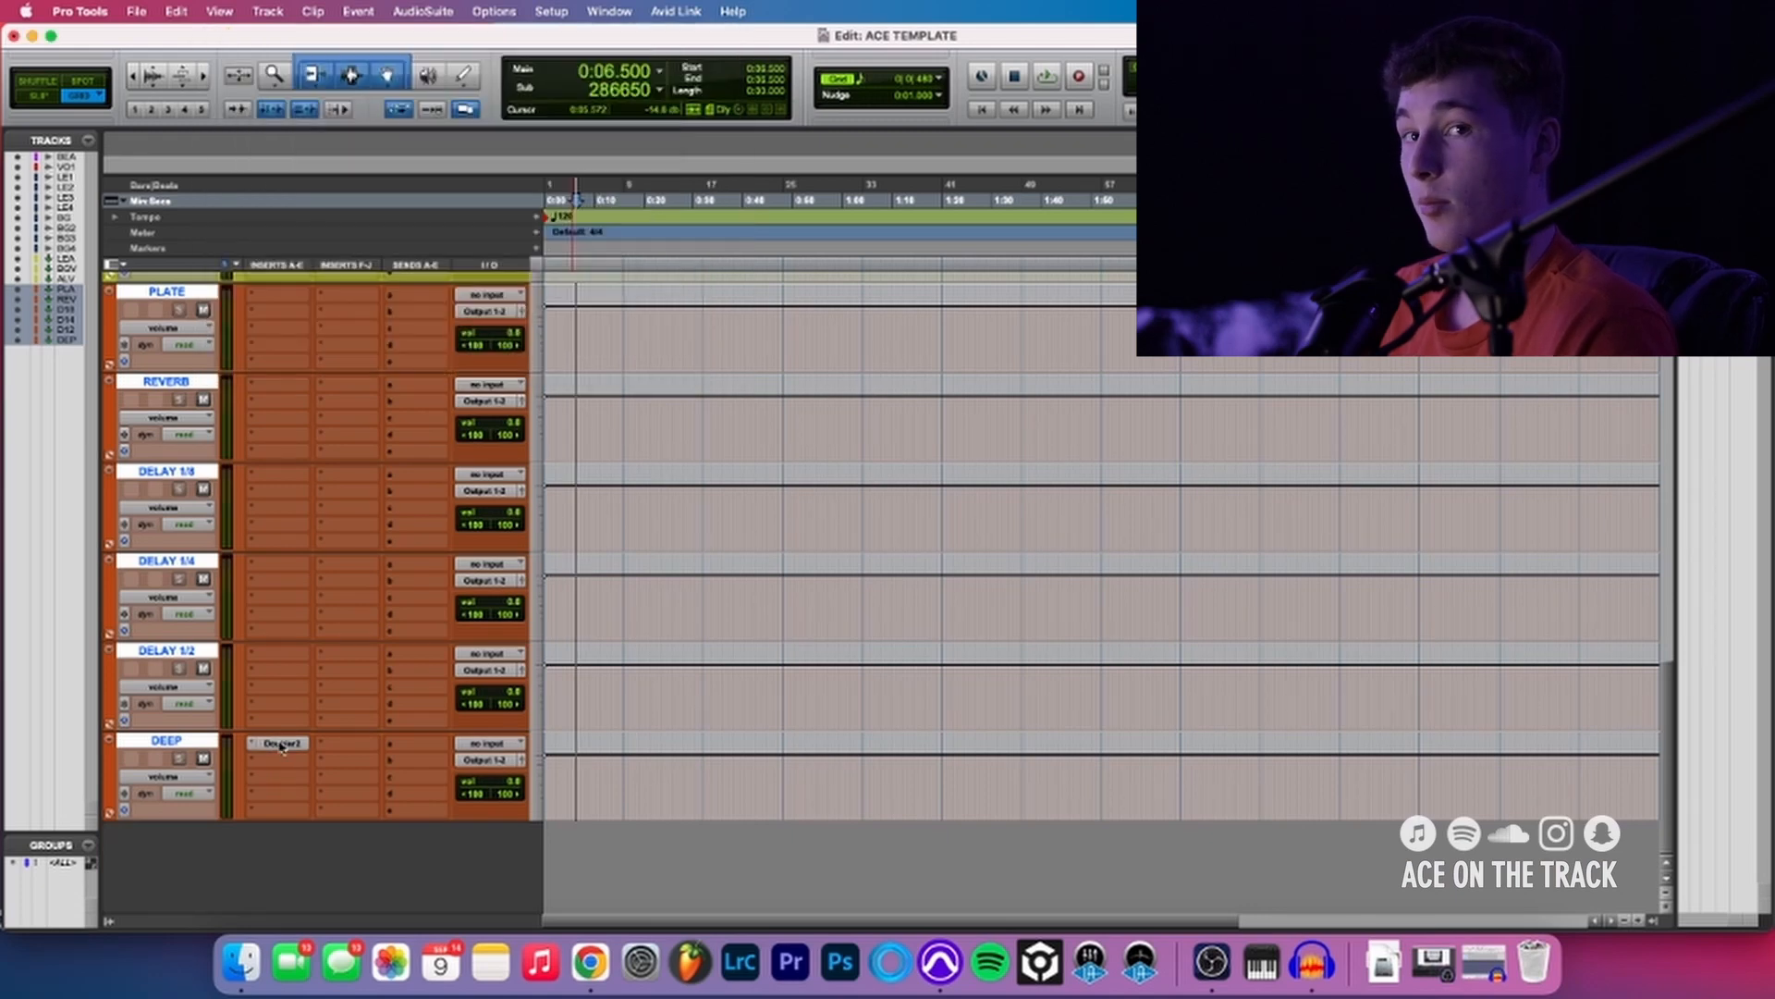
- Add a send from LEAD VOX to the DEEP track, with the send fader all the way down, and close the send window
scroll(434, 740, "up", 5)
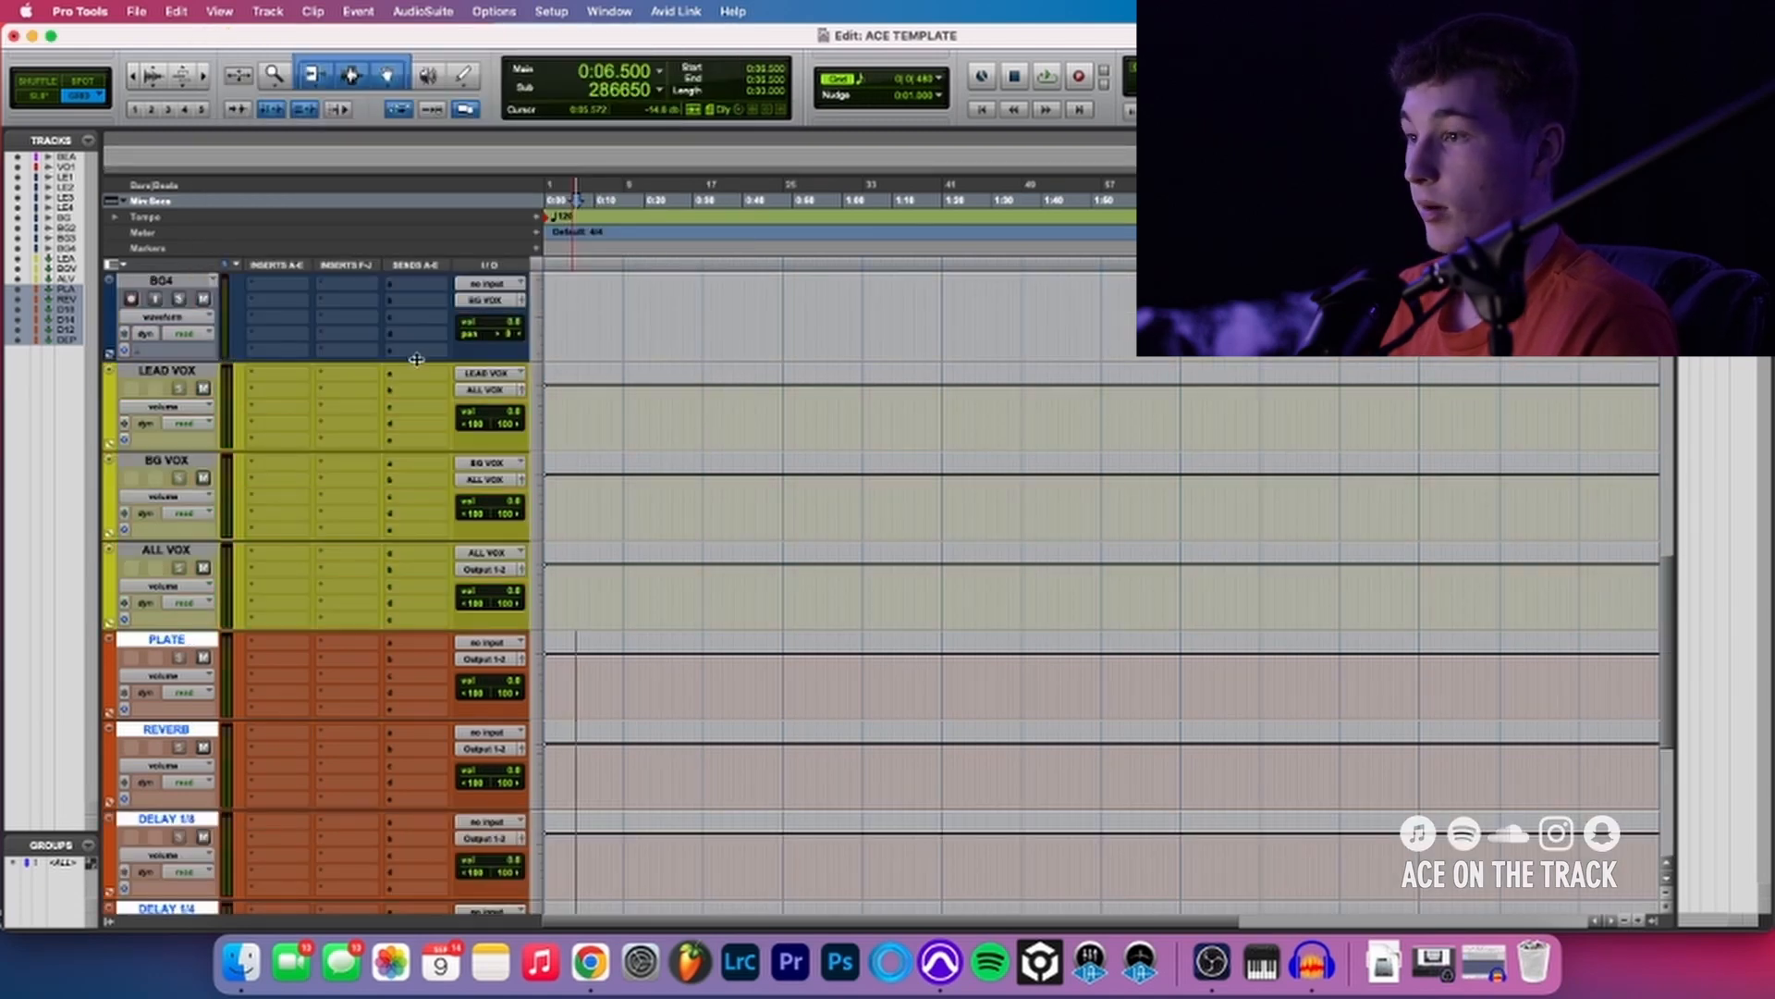
left_click(414, 314)
mouse_move(435, 468)
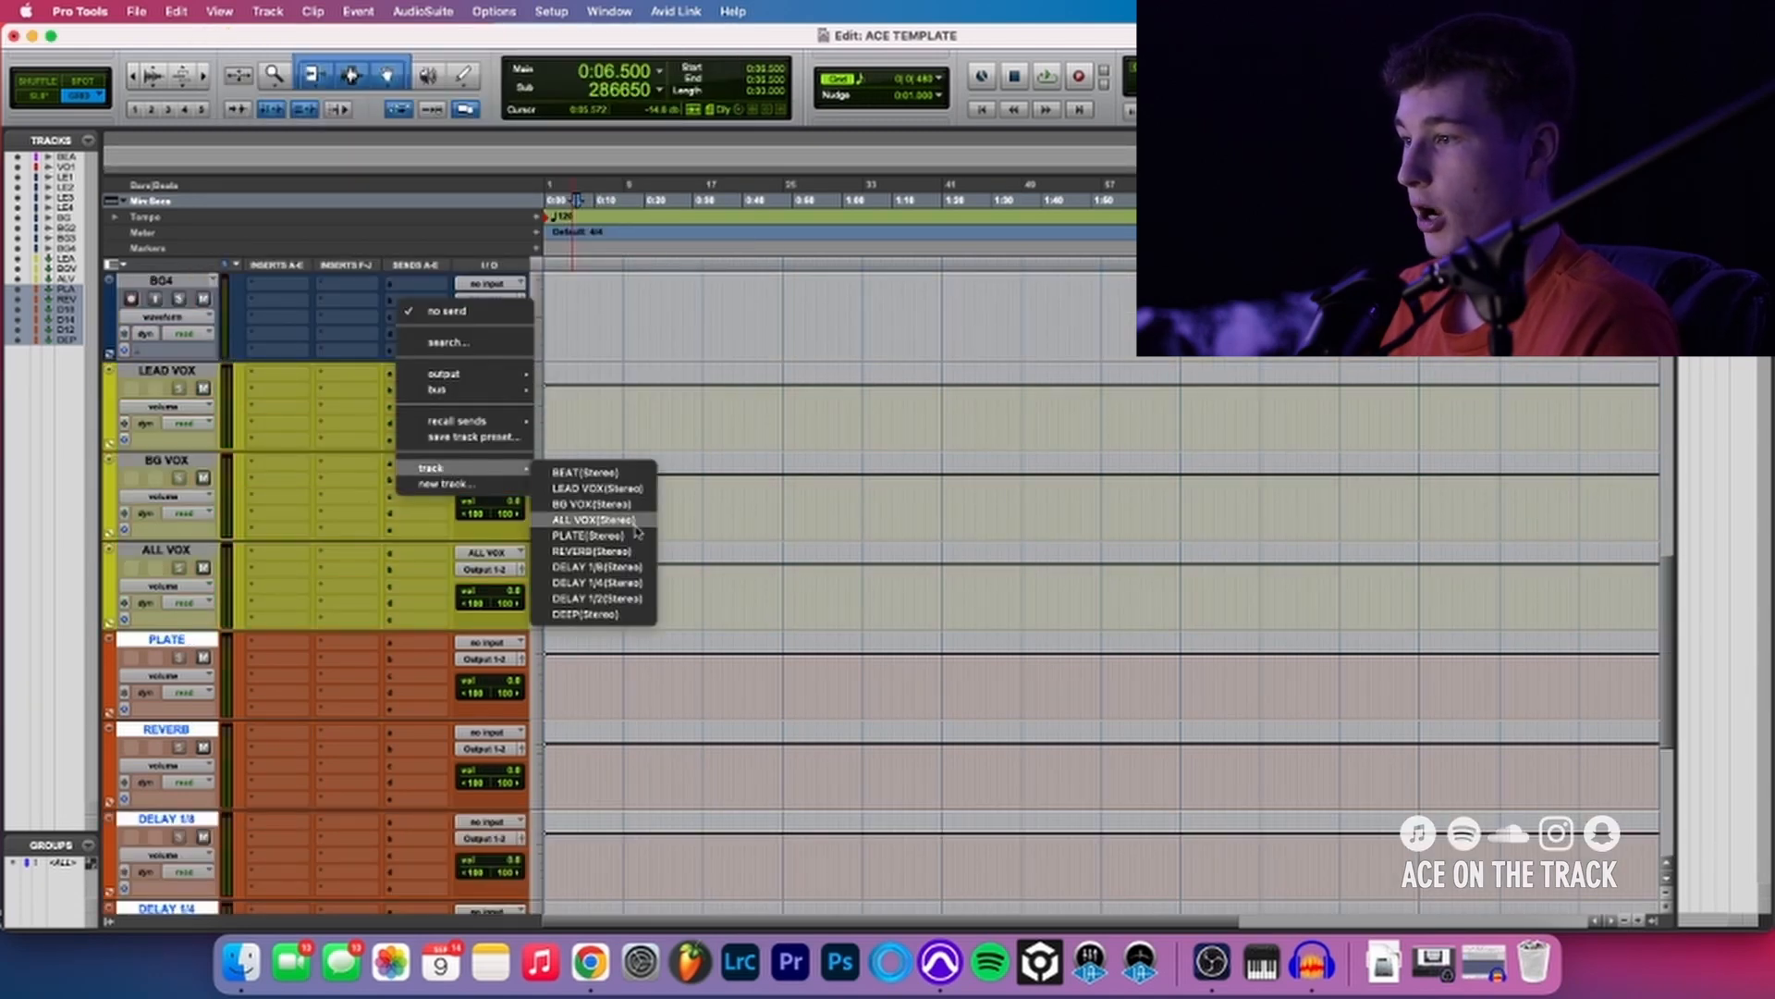
left_click(599, 614)
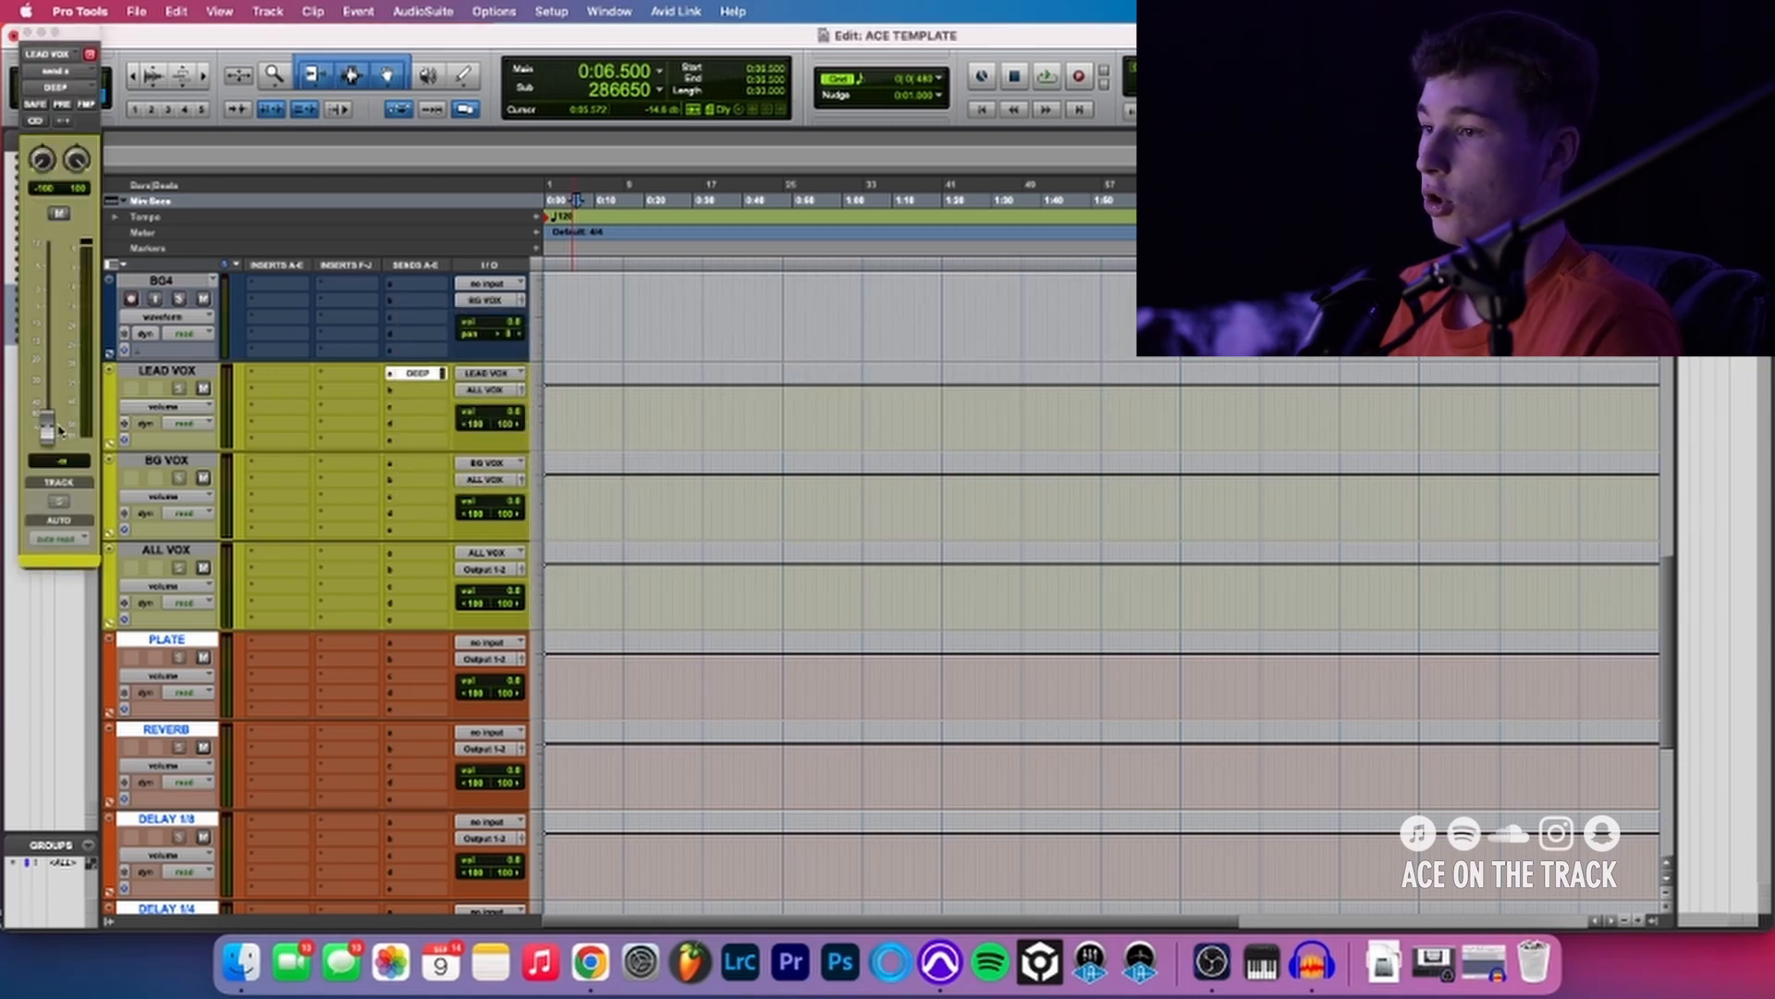
scroll(389, 883, "down", 4)
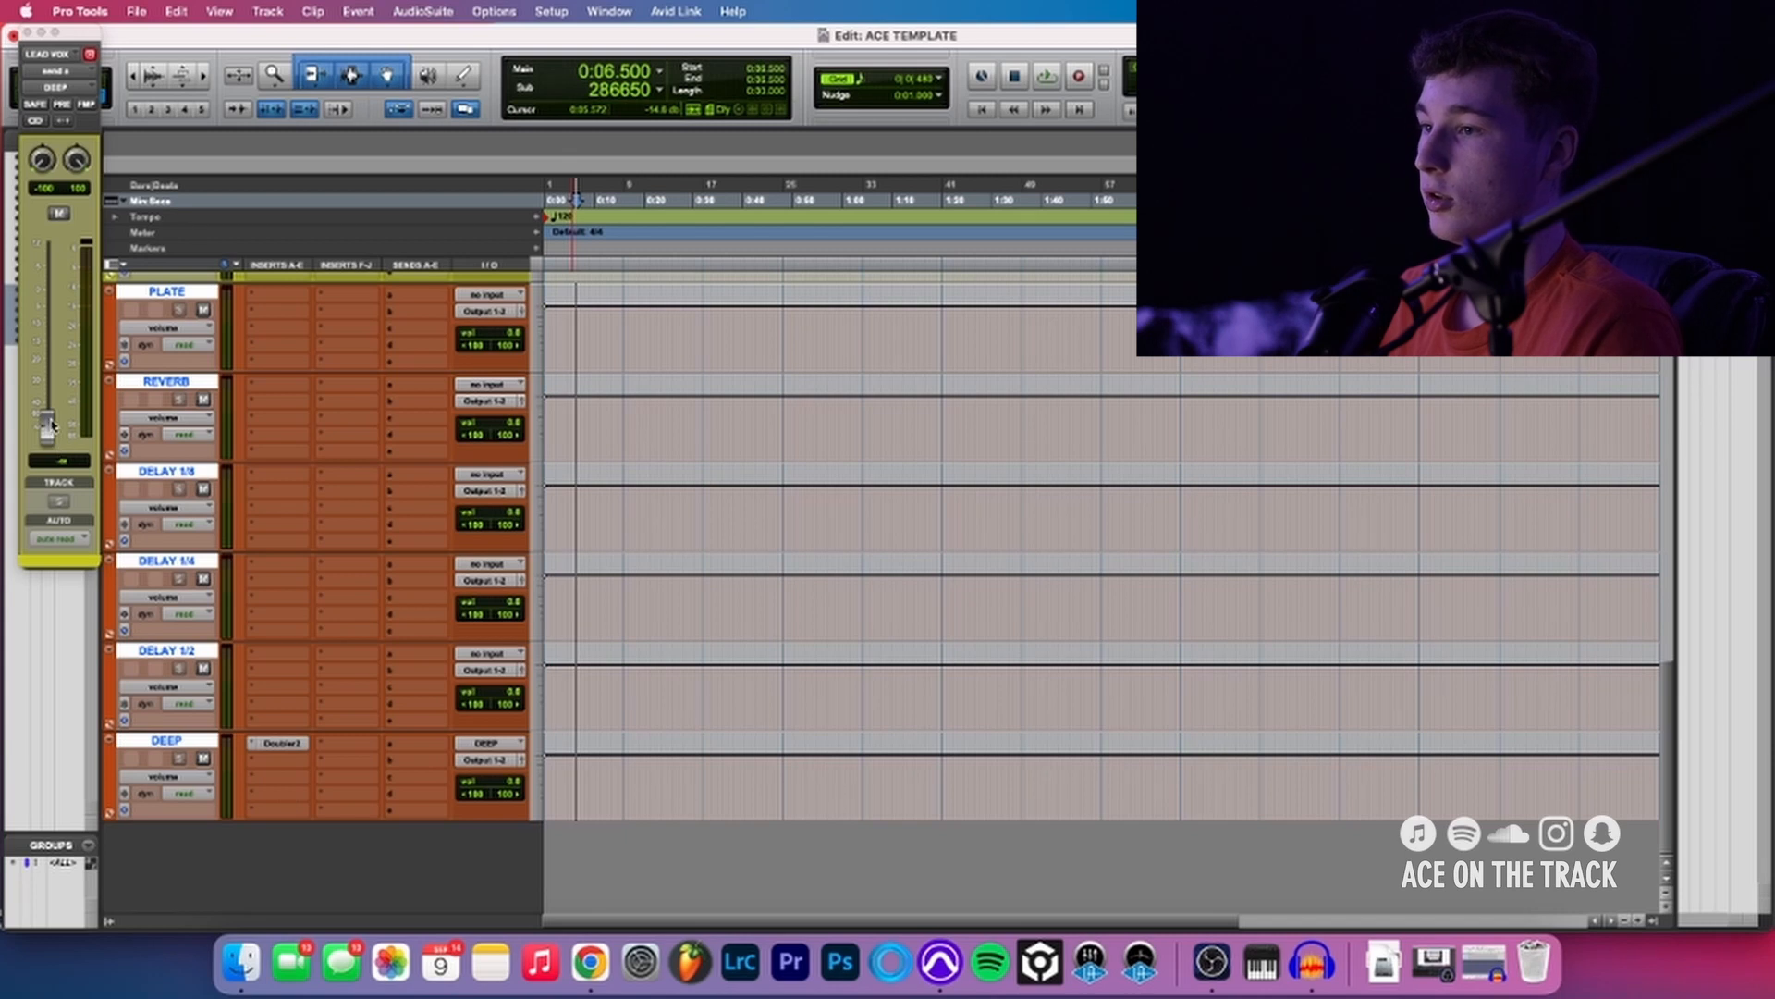
mouse_move(46, 427)
left_mouse_down()
mouse_move(43, 315)
mouse_move(43, 430)
left_mouse_up()
key("super+w")
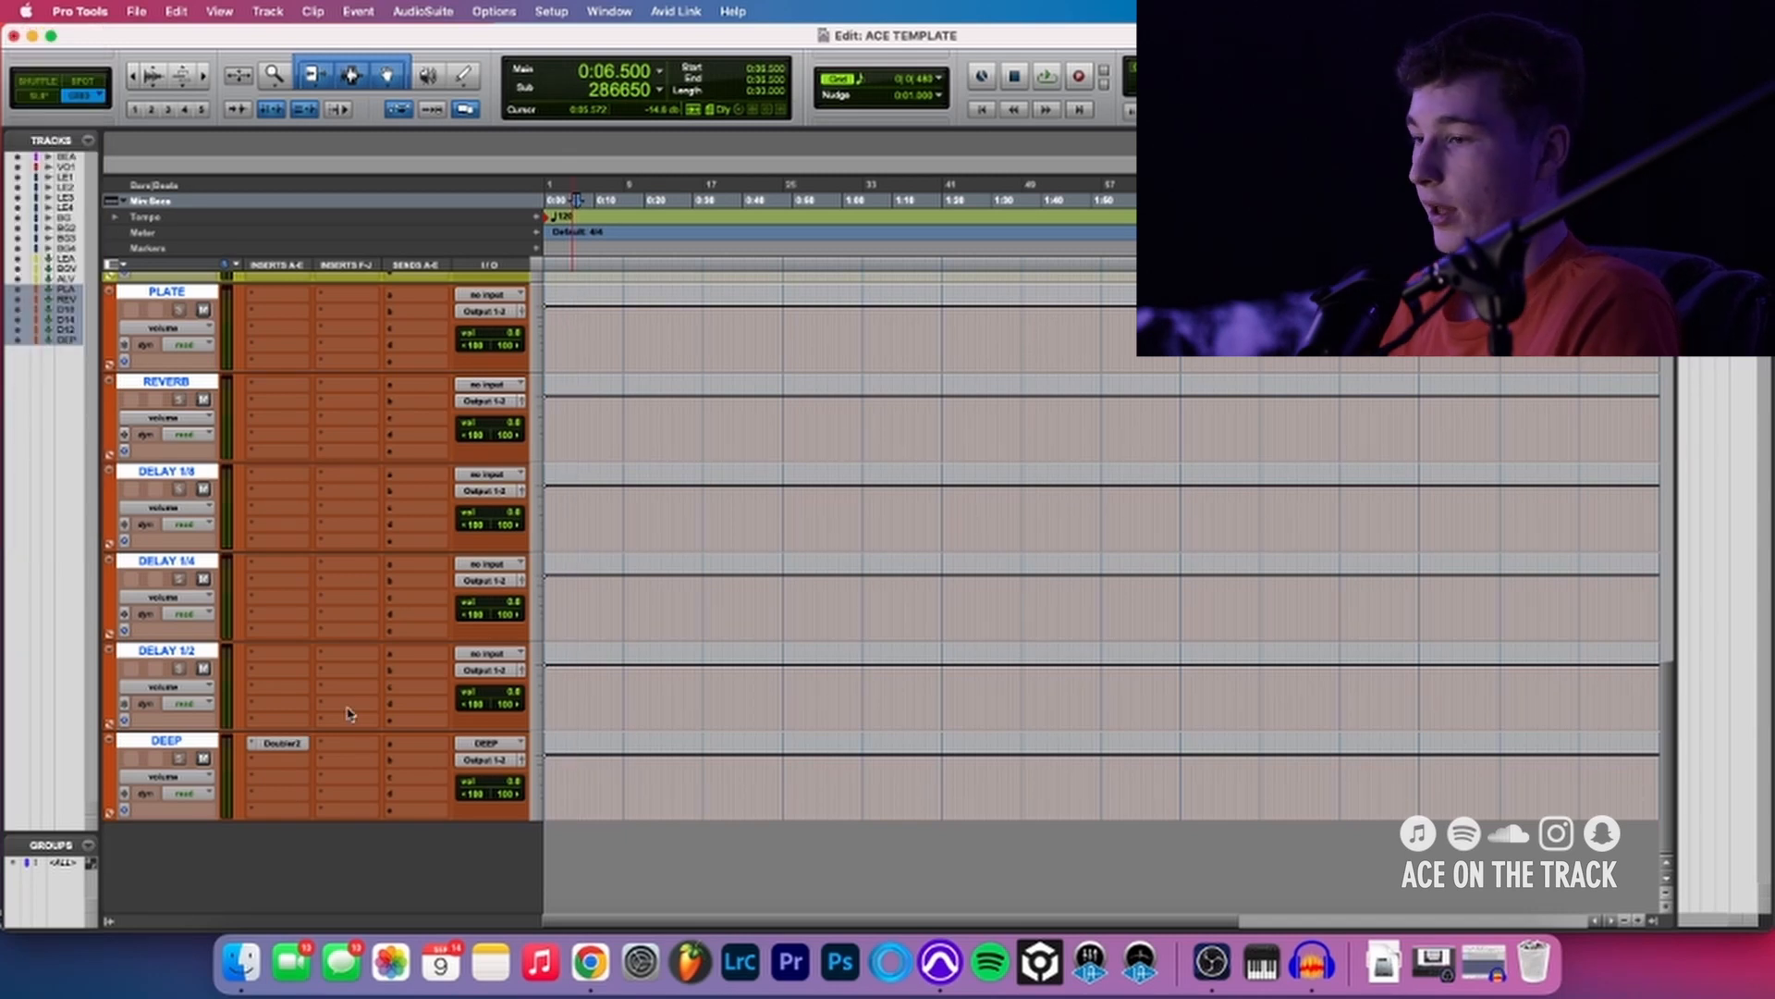
- Create a stereo aux input track named PRINT below the DEEP track
left_click(166, 740)
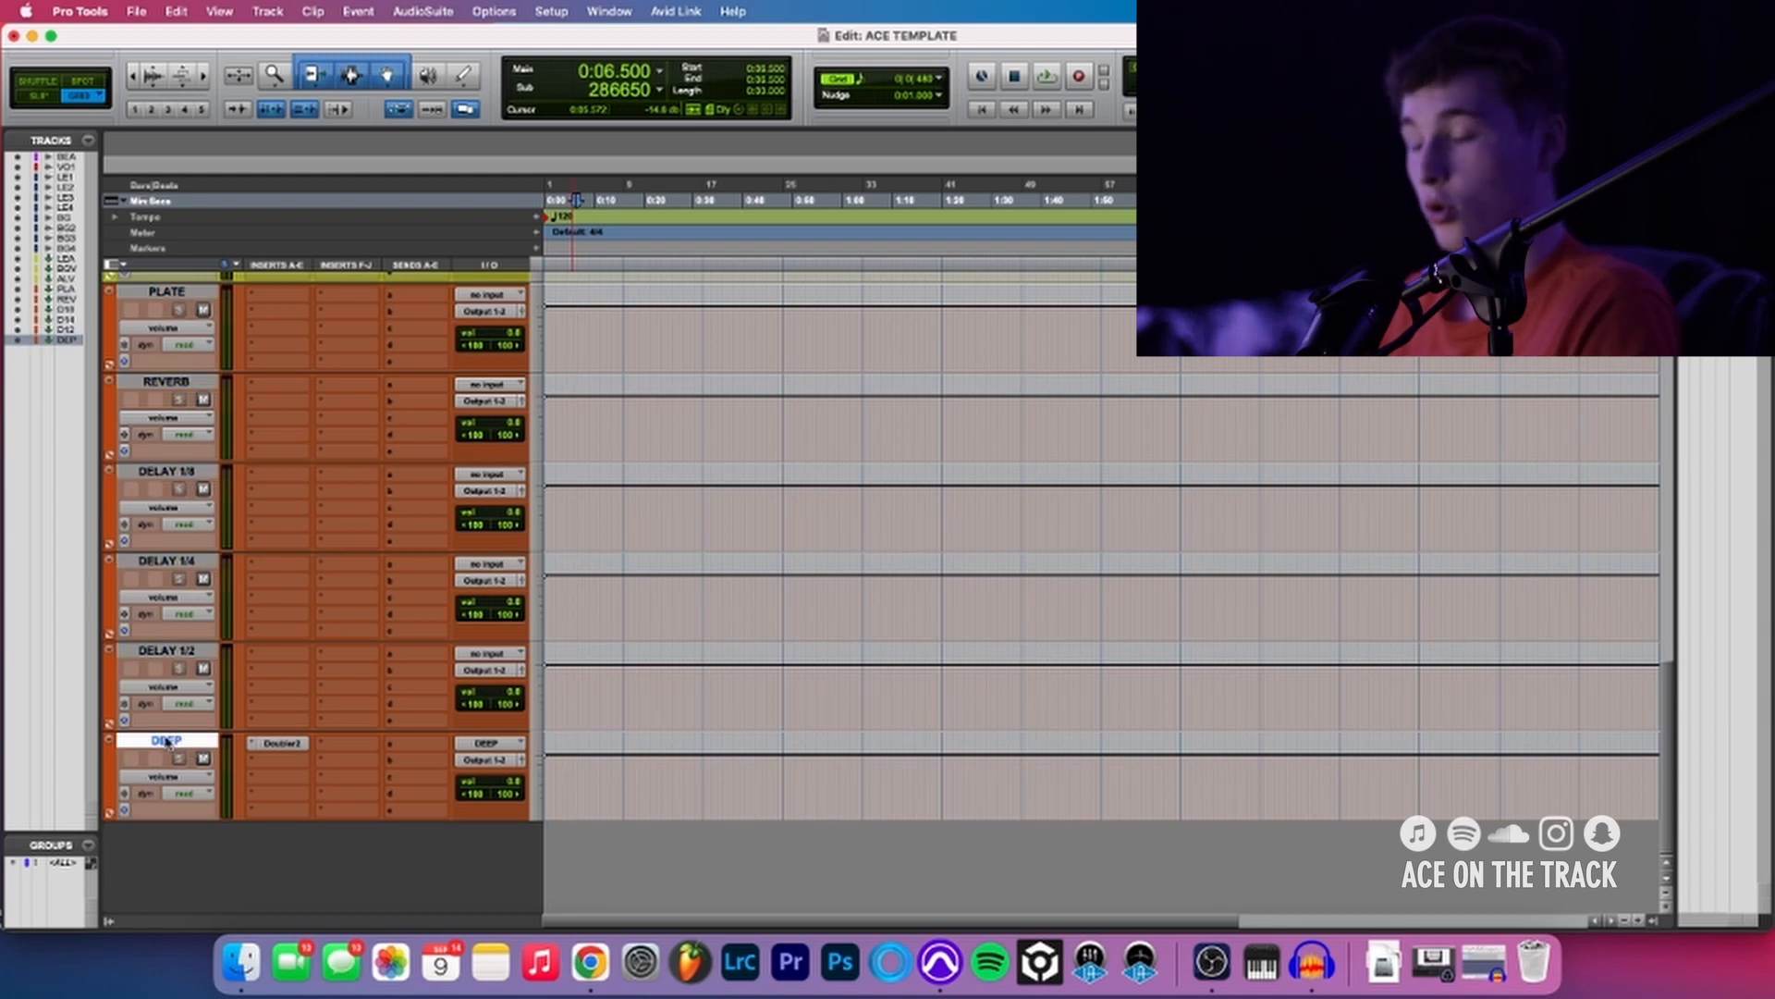
key("super+shift+n")
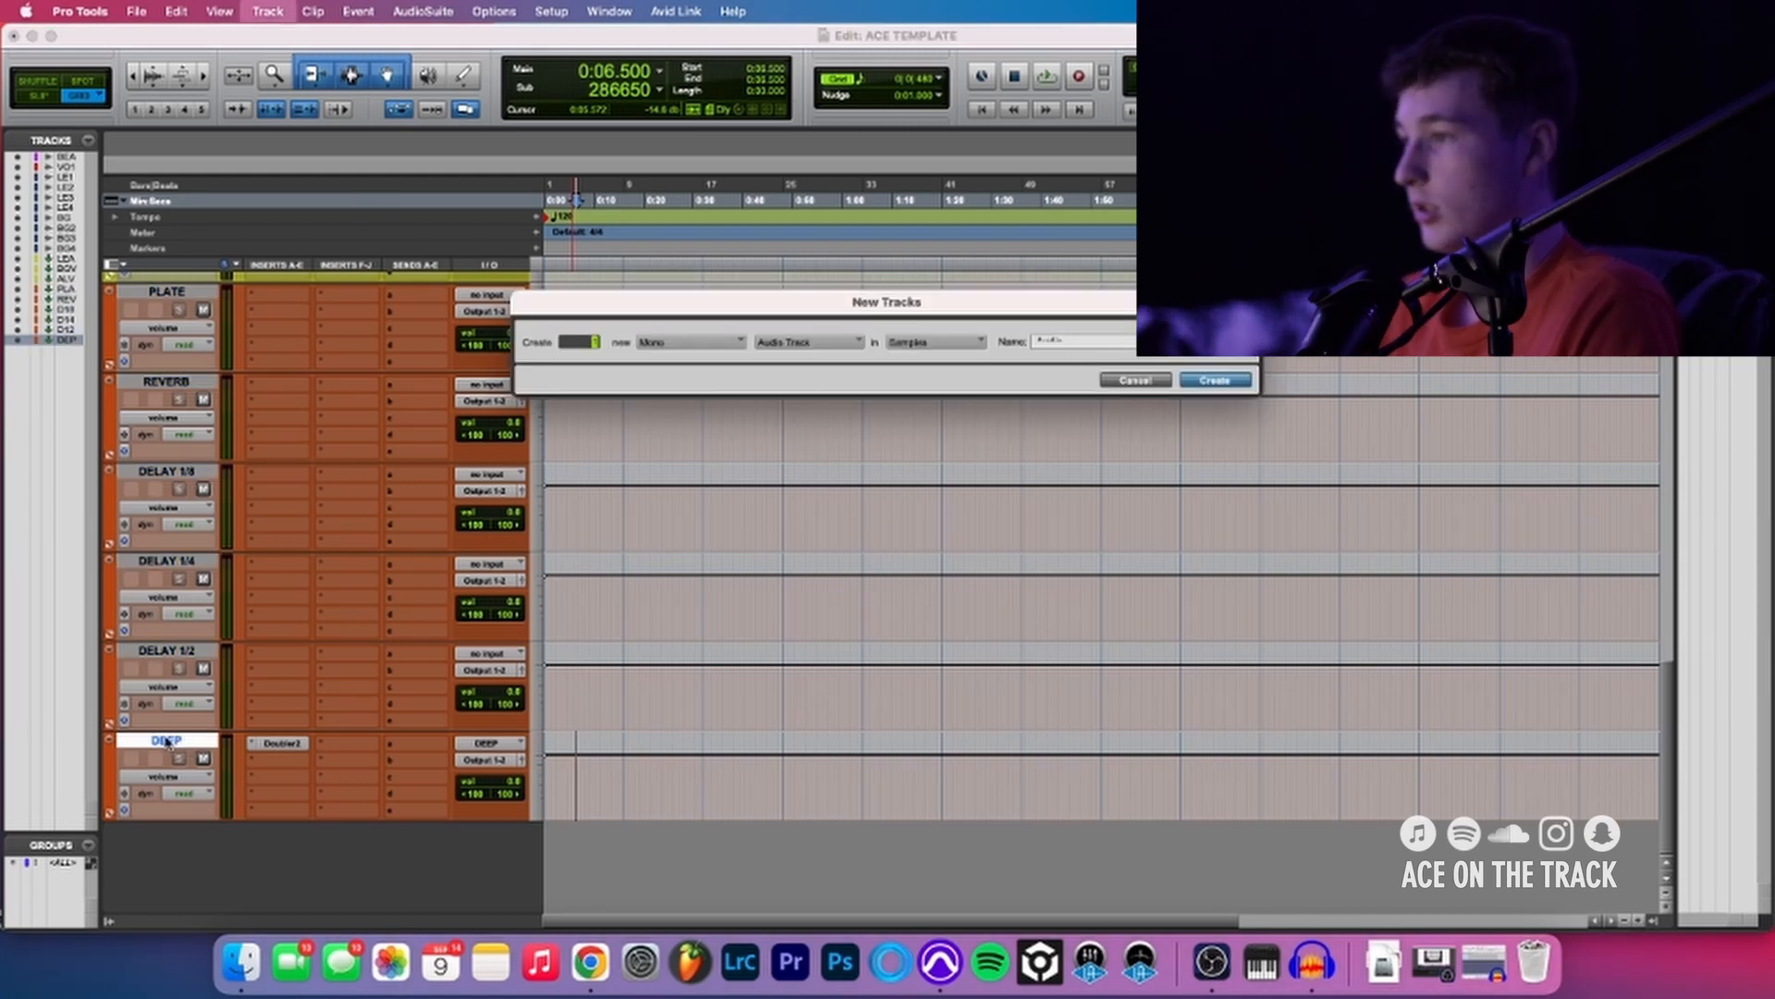
key("super+Right")
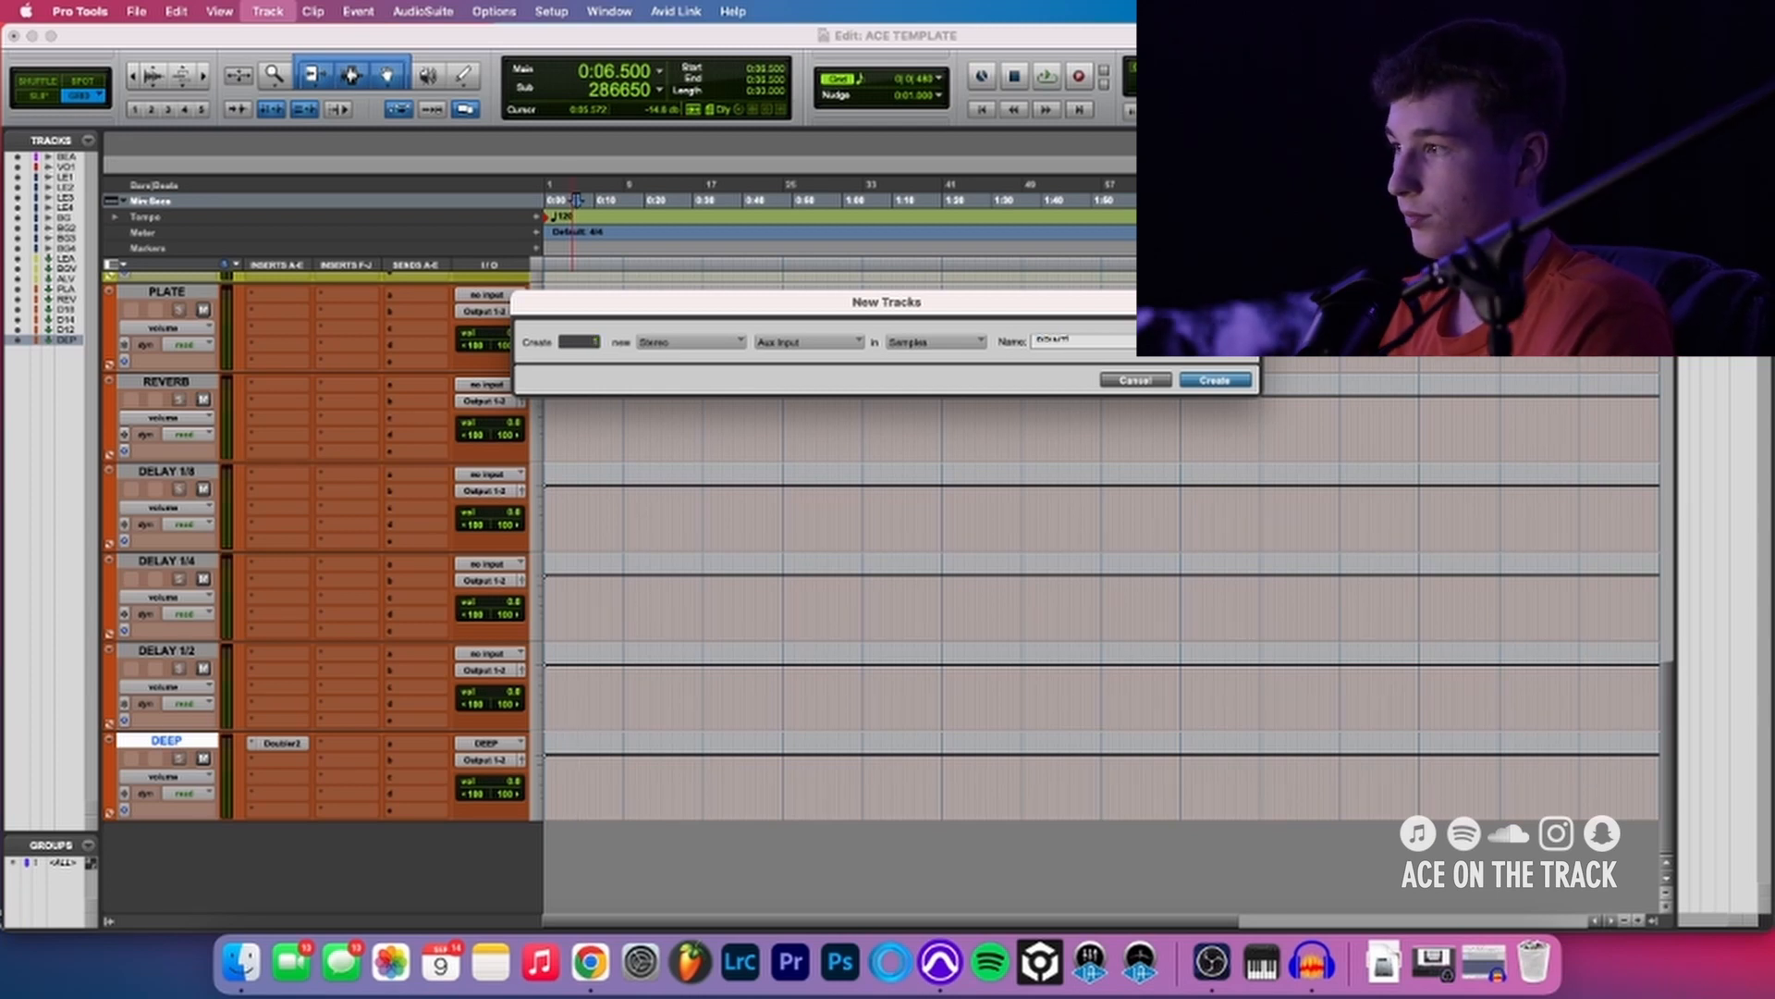
key("Return")
- Color the PRINT track bright blue and close the color palette
double_click(110, 771)
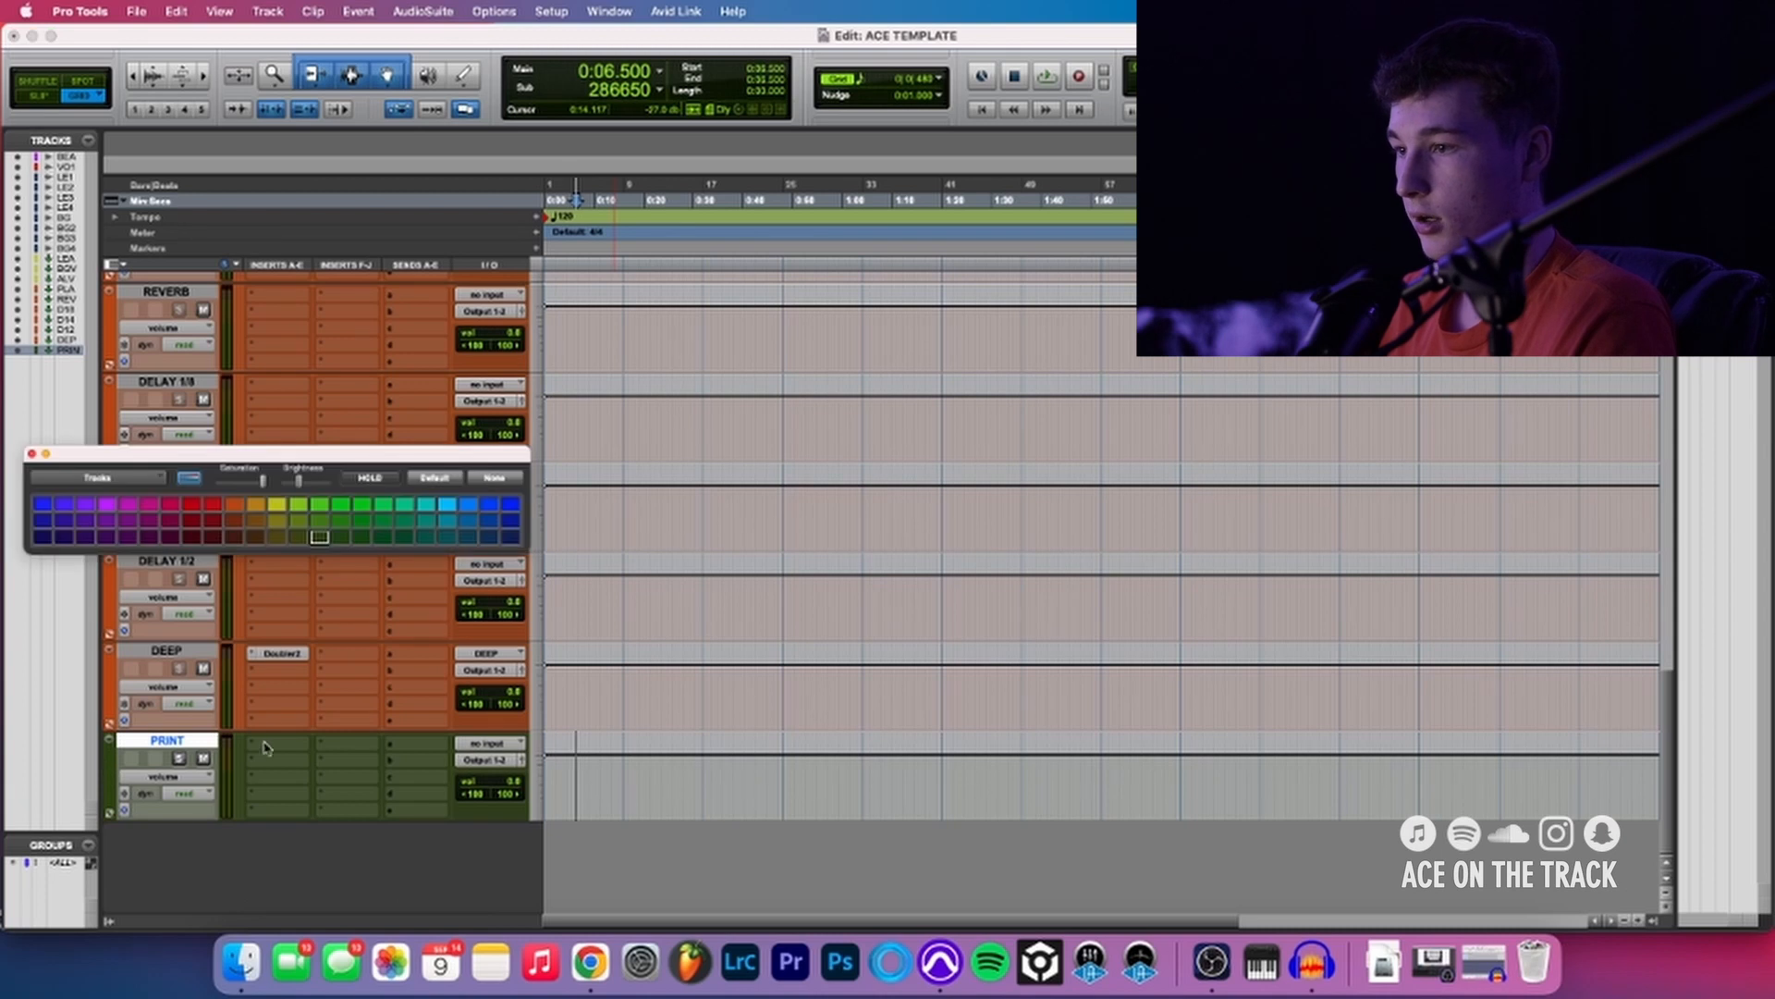
left_click(40, 502)
left_click(36, 459)
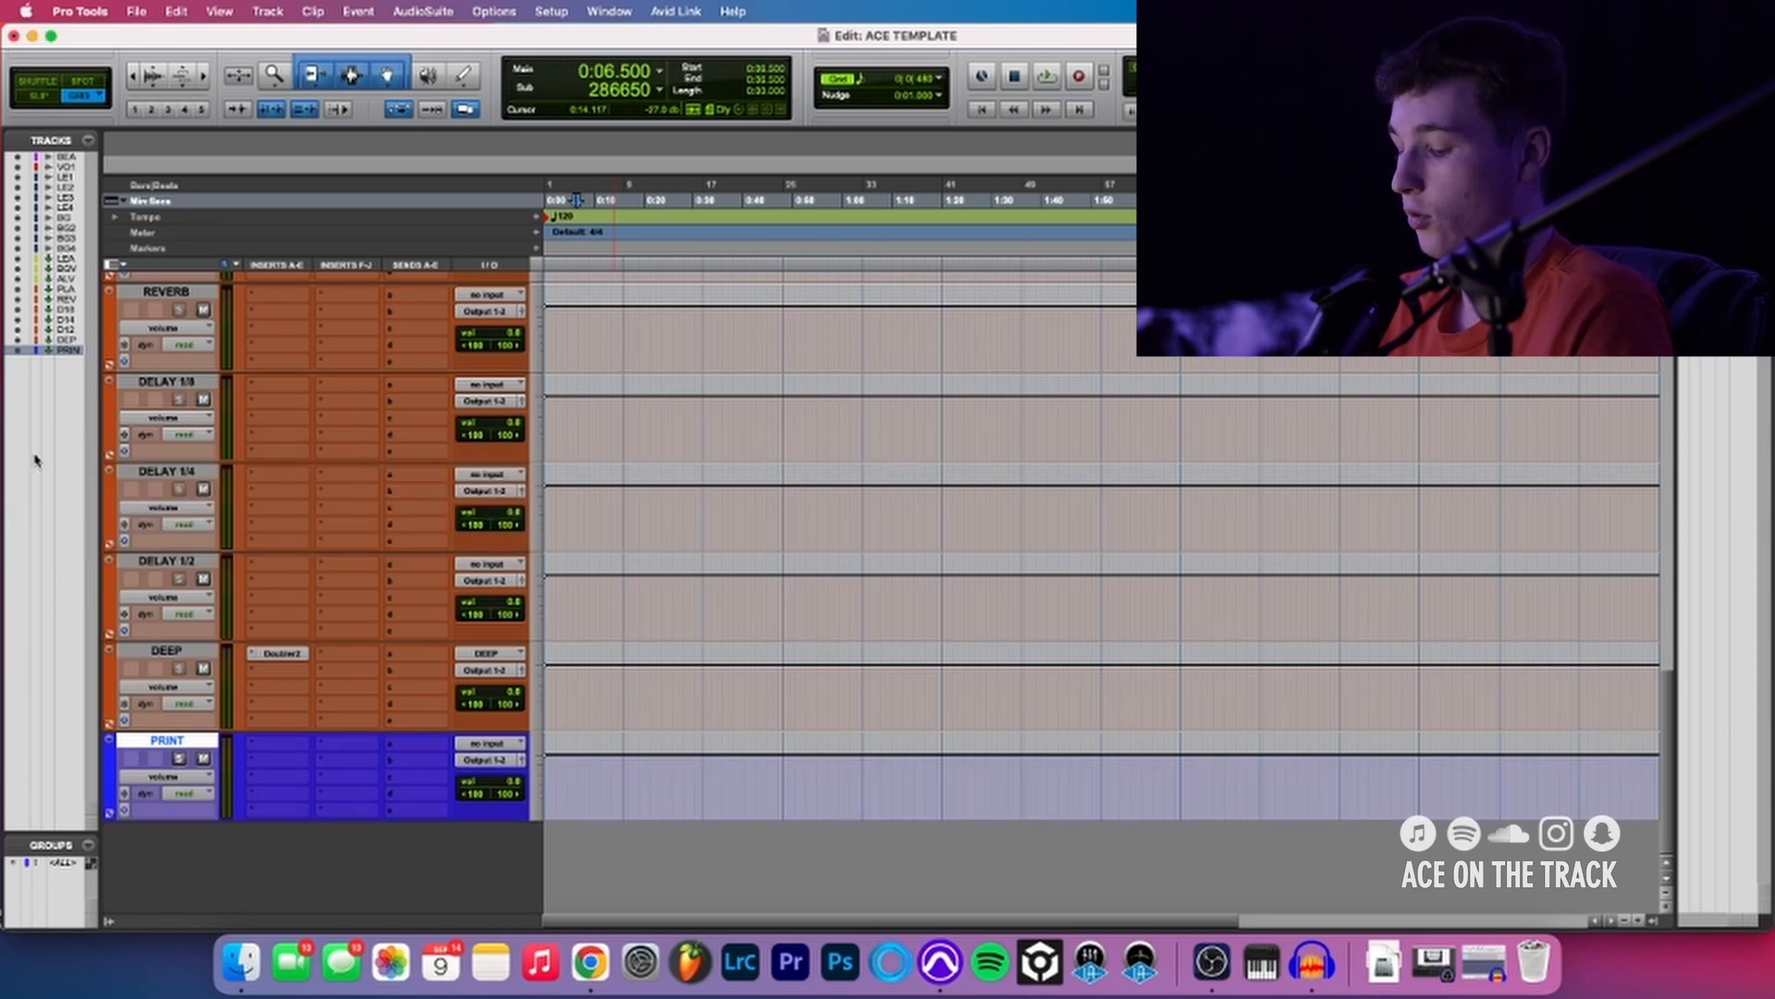
- Create one stereo master fader track below the PRINT track
key("shift+super+n")
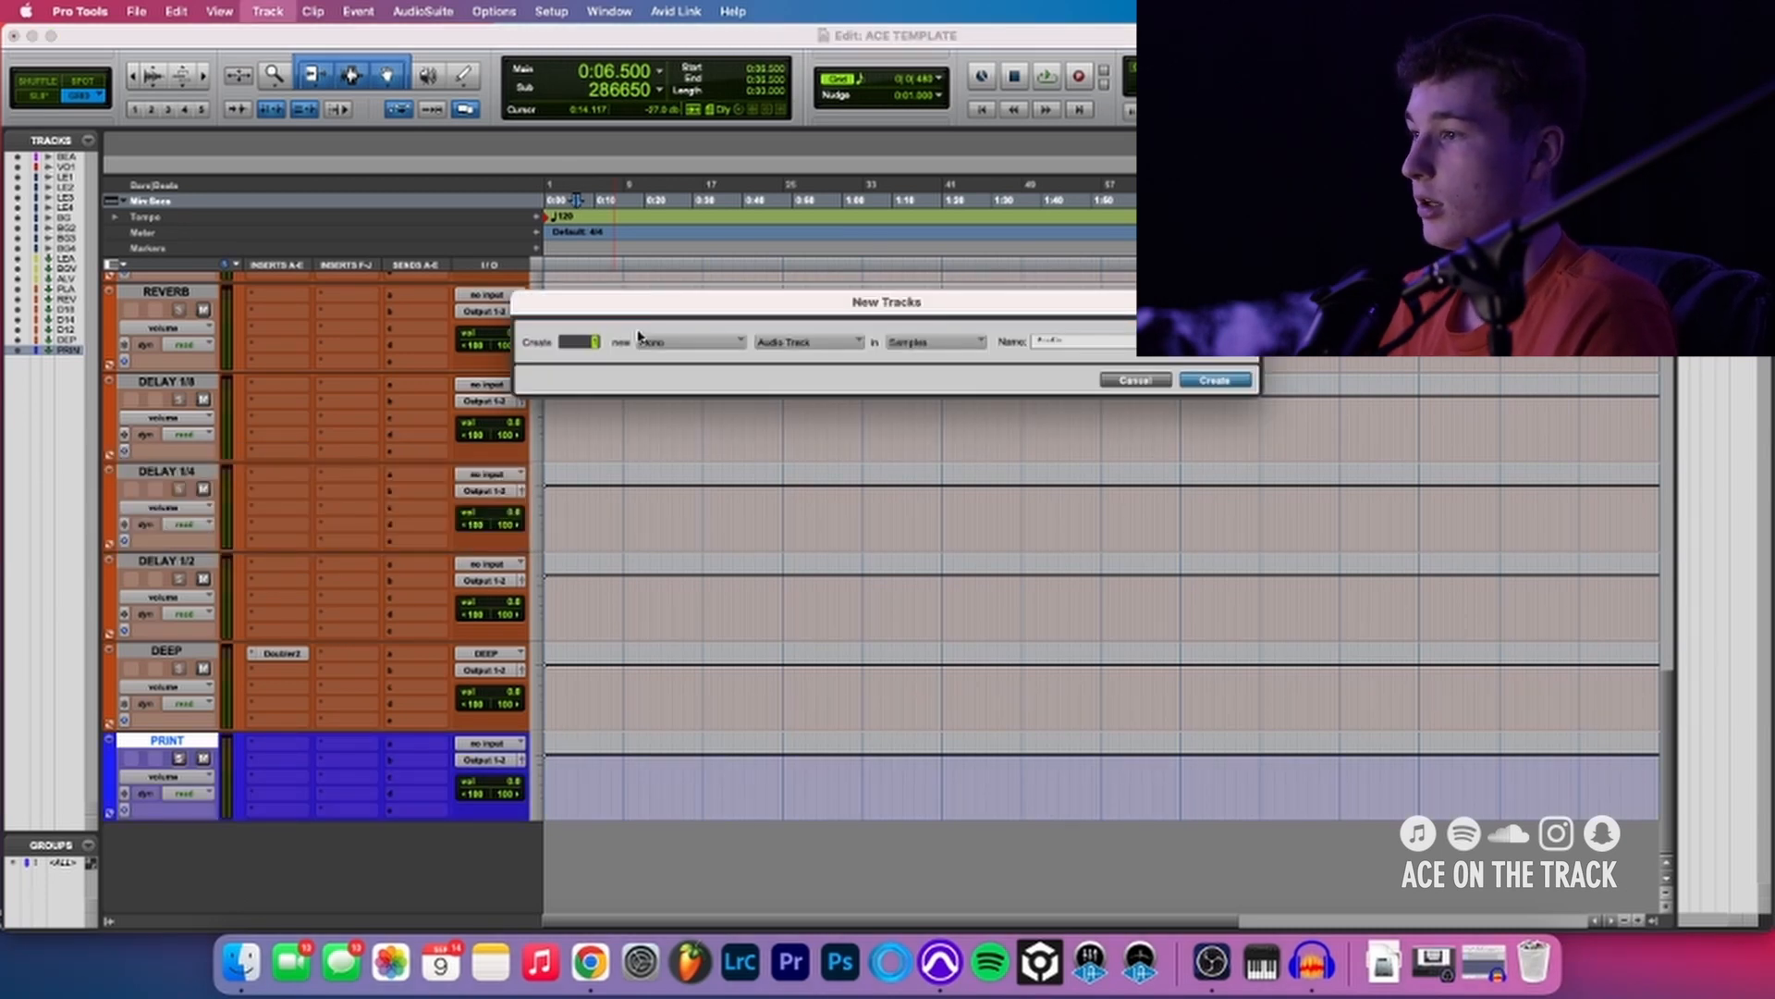
key("super+Right")
key("super+Down")
key("super+Down")
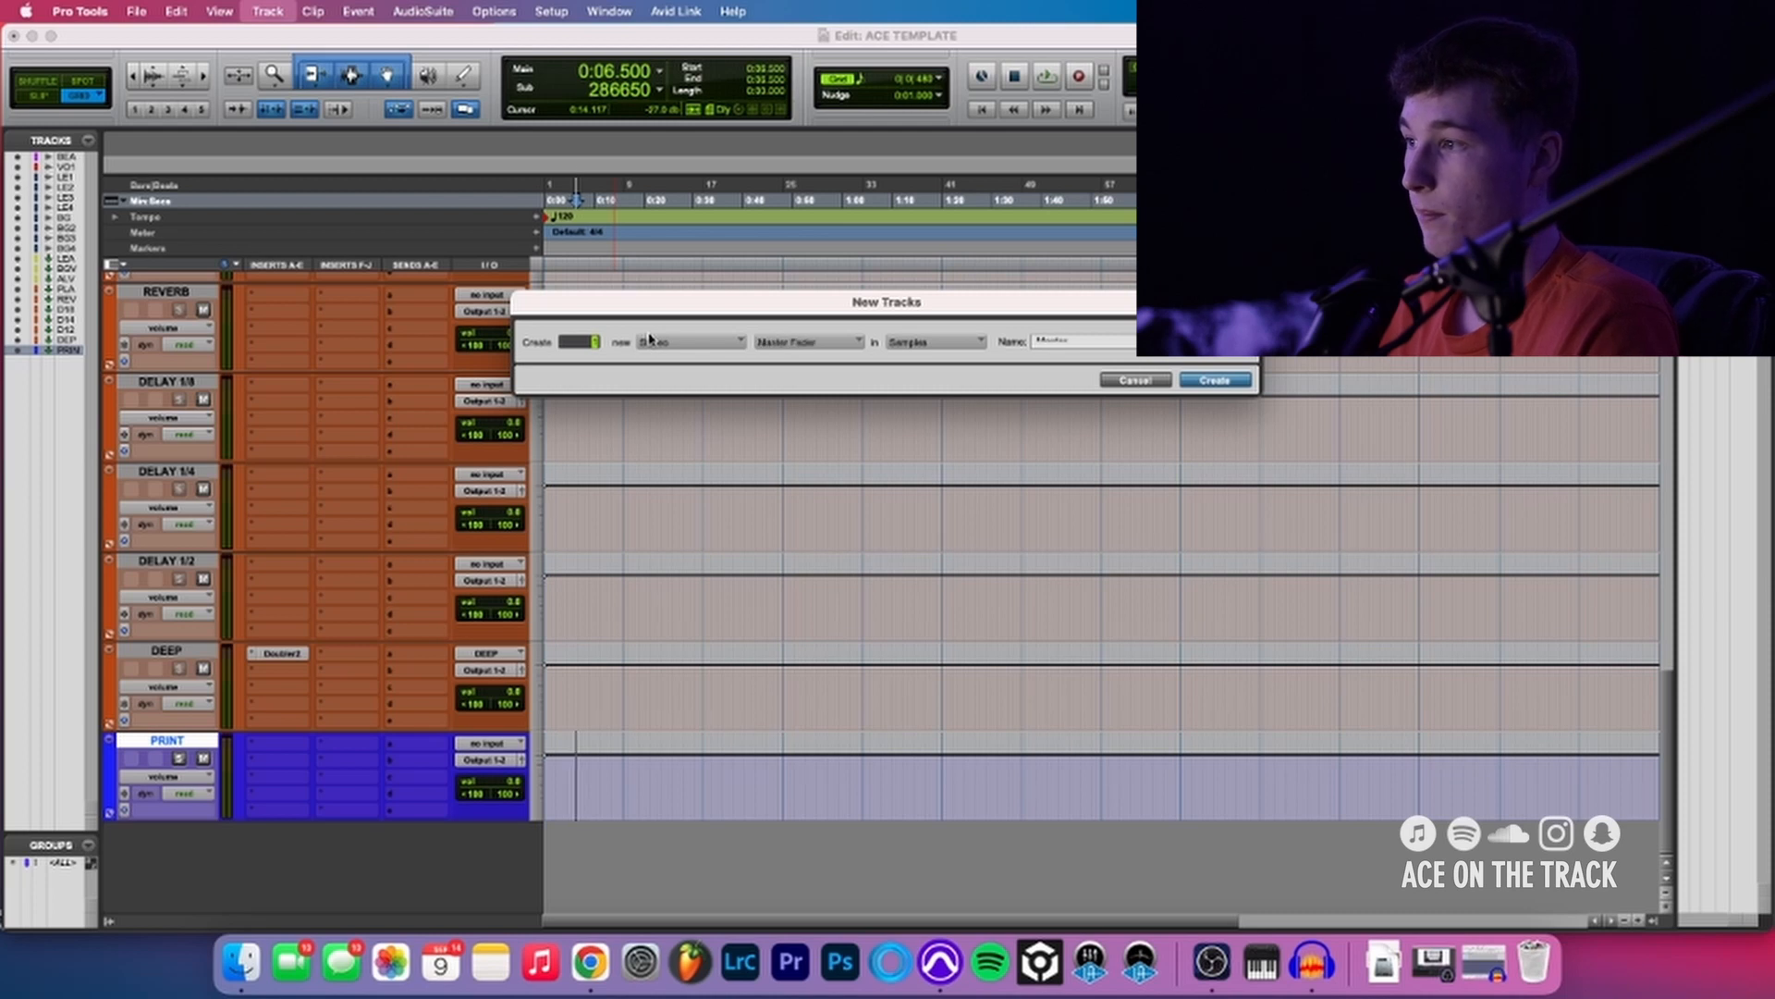
left_click(1247, 385)
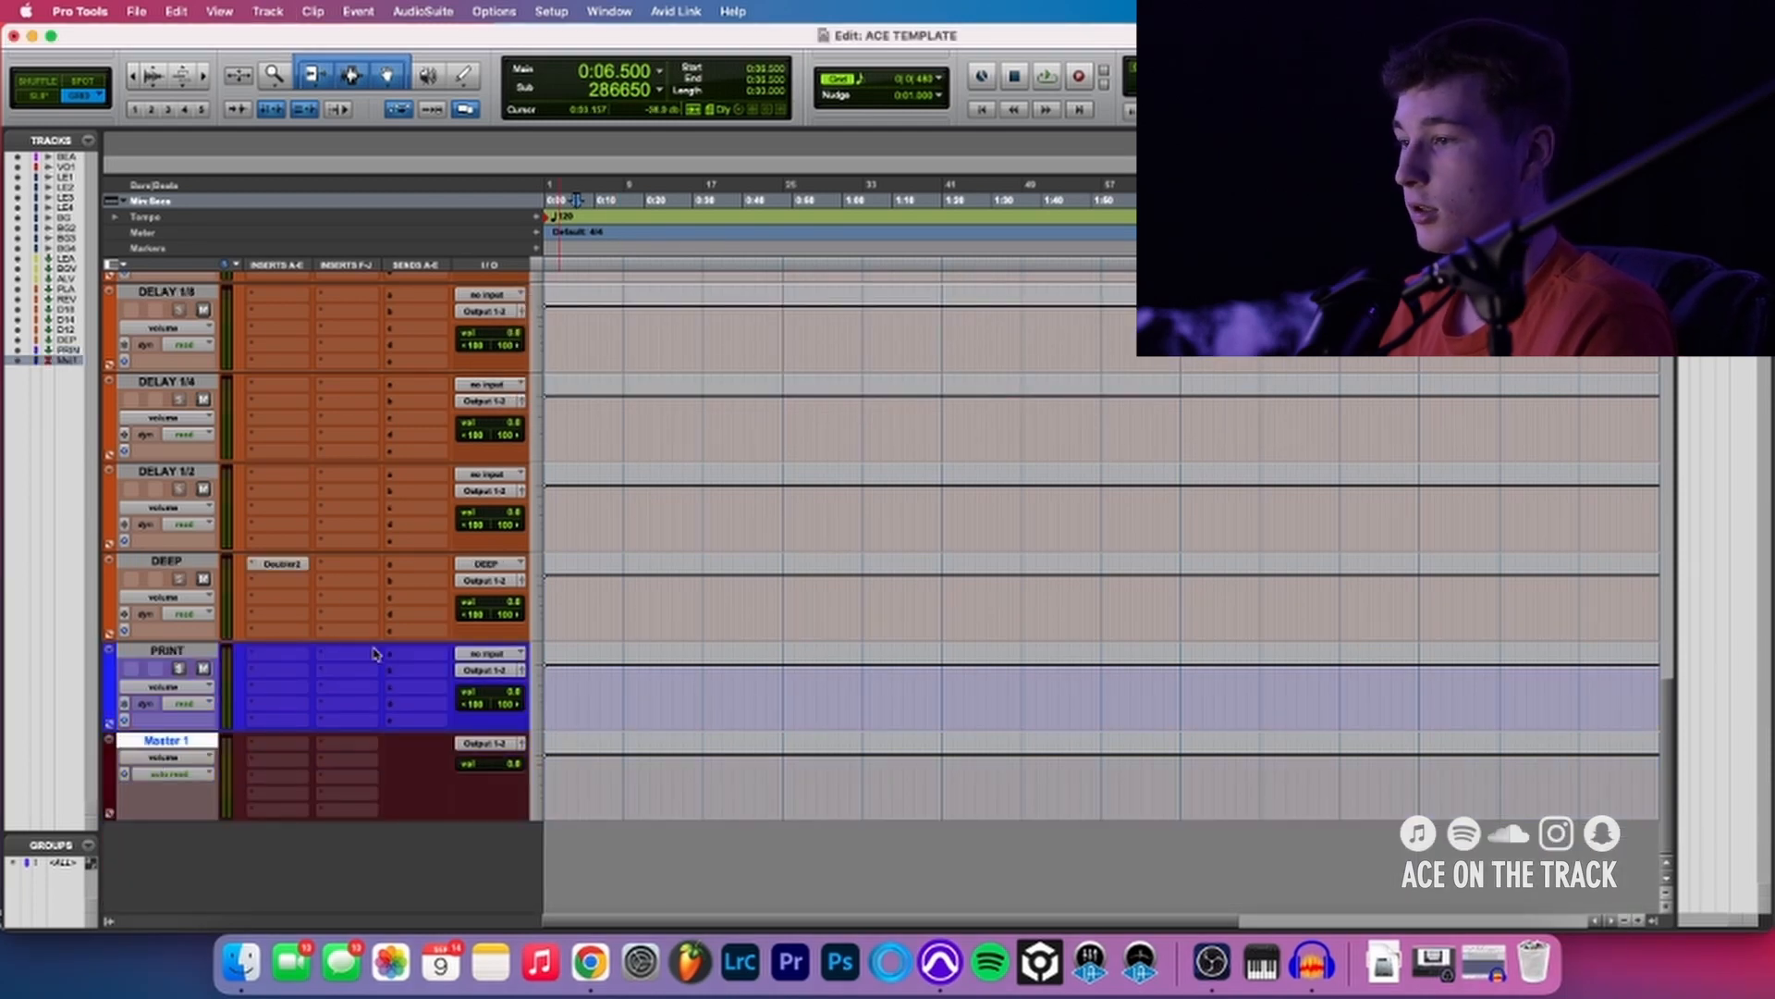
- Select all tracks from ALL VOX through DEEP and route their outputs together to the PRINT track
scroll(476, 620, "up", 6)
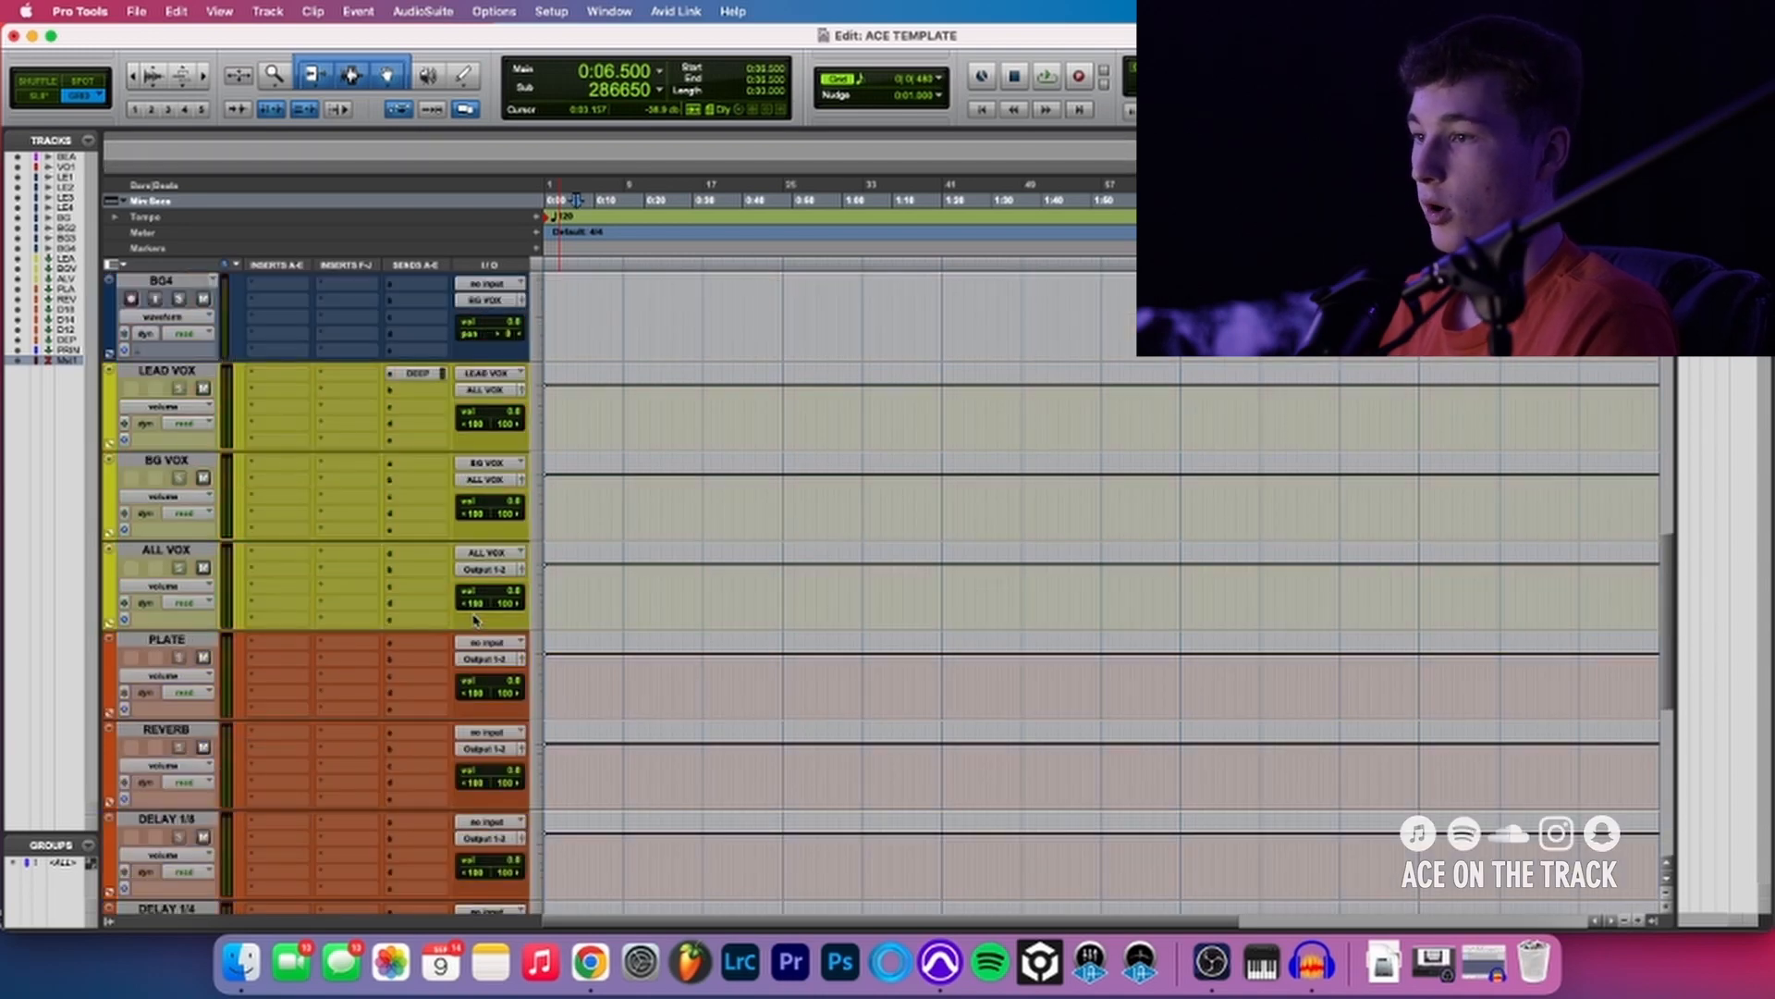
left_click(176, 549)
scroll(166, 560, "down", 6)
left_click(176, 561, "shift")
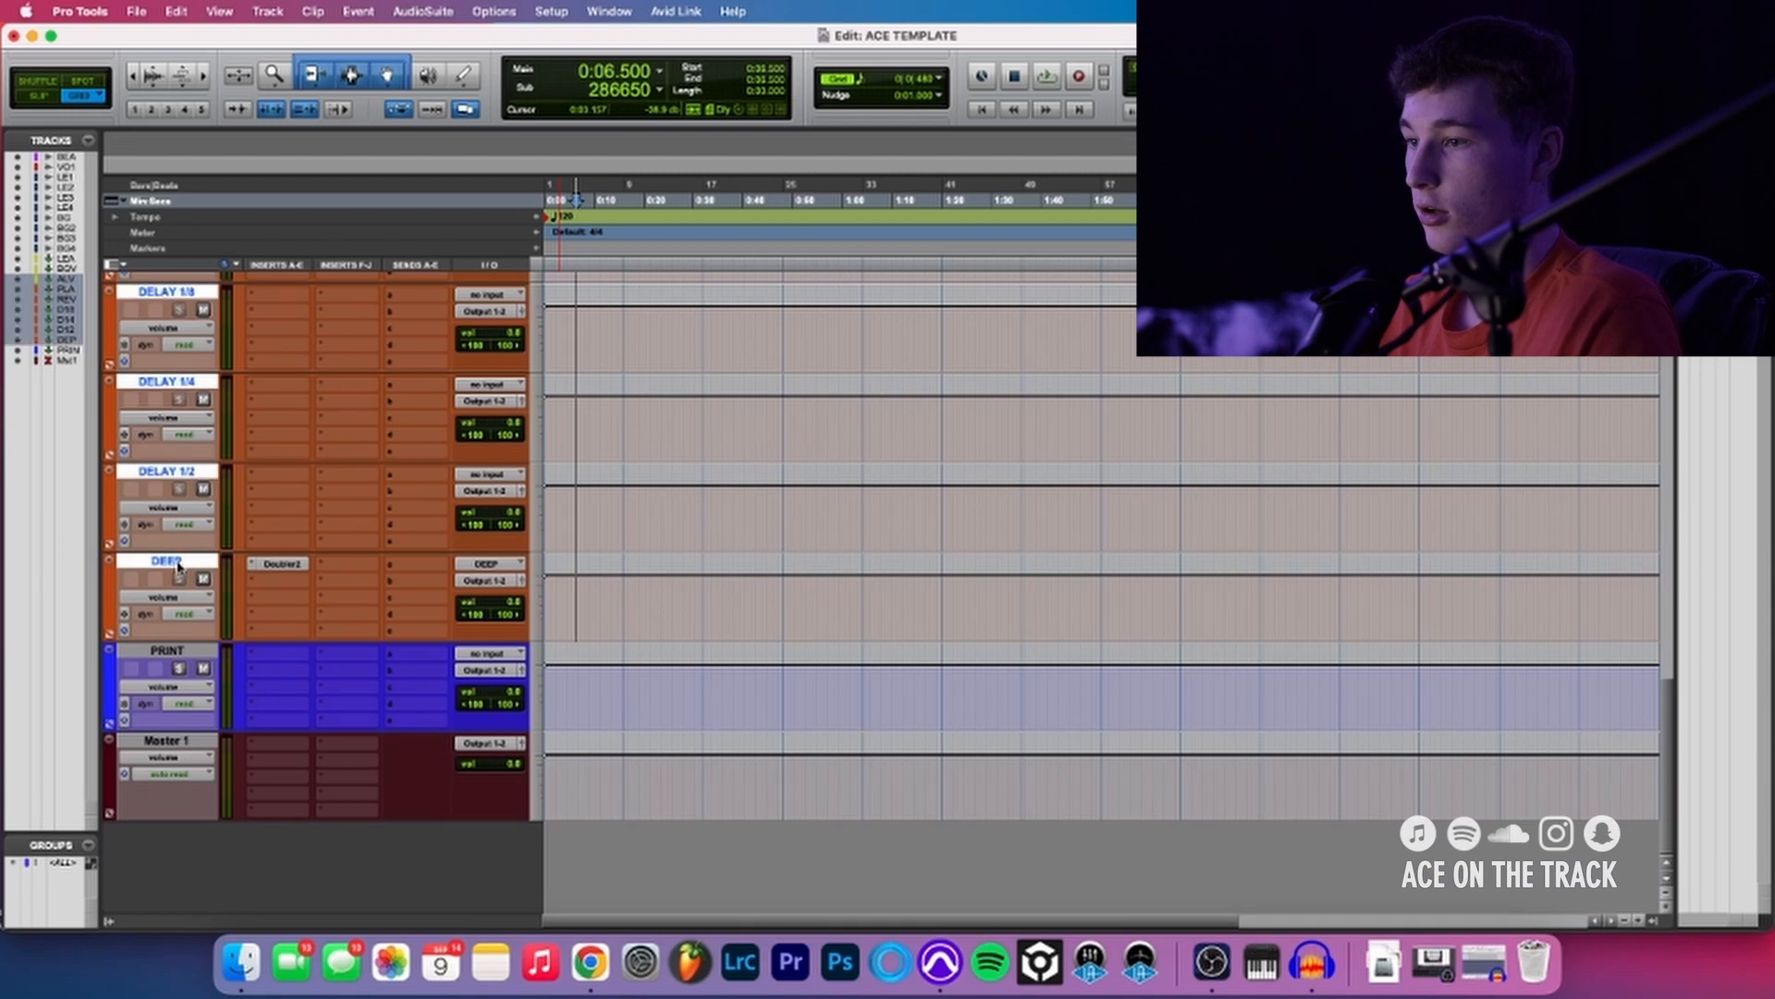
left_click(475, 581, "alt+shift")
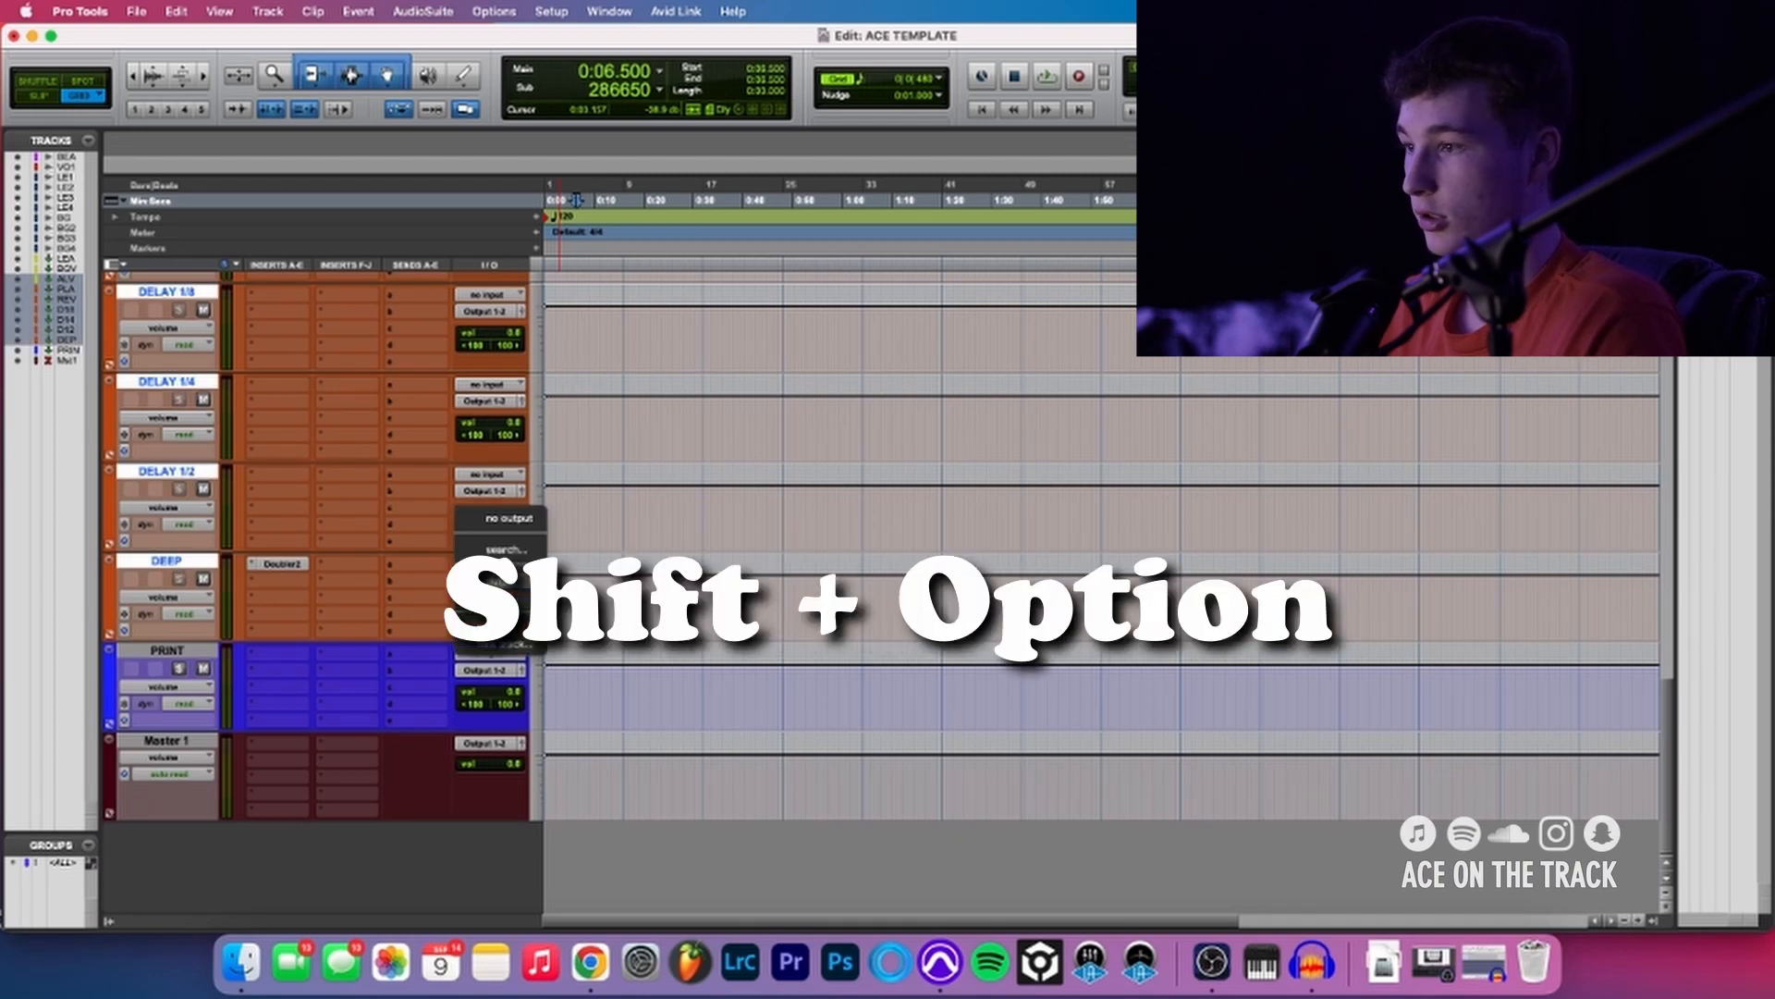
mouse_move(504, 629)
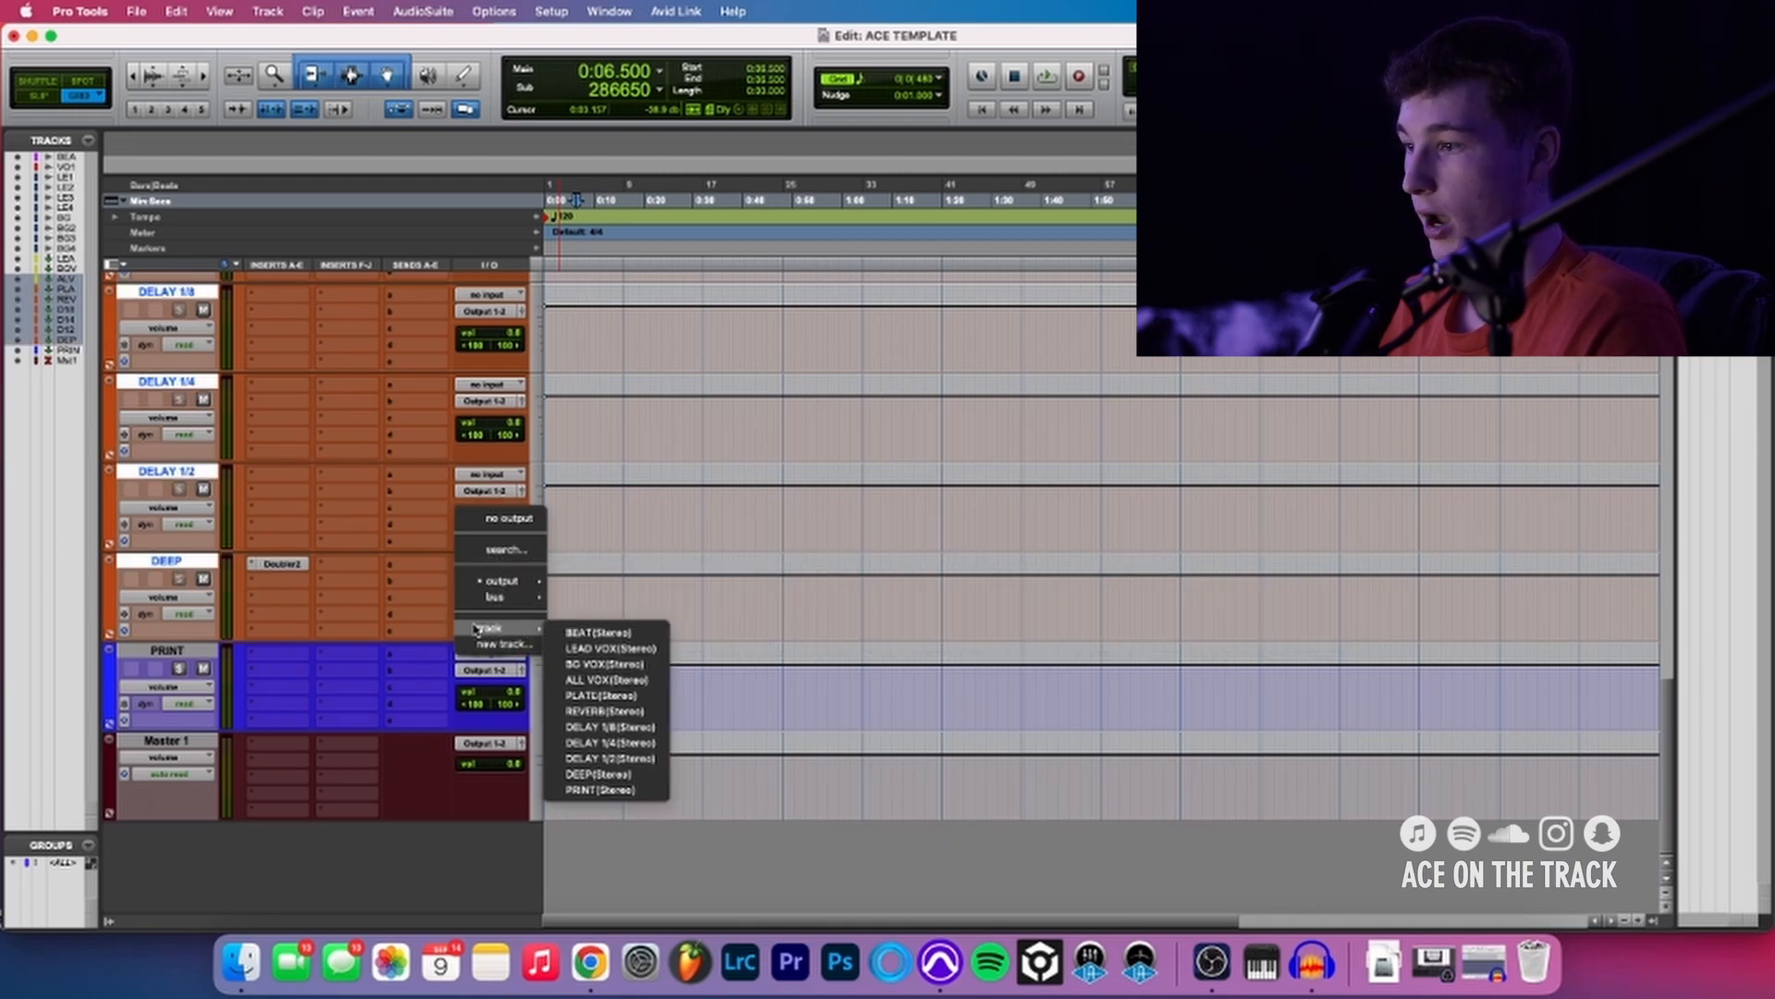
left_click(624, 789)
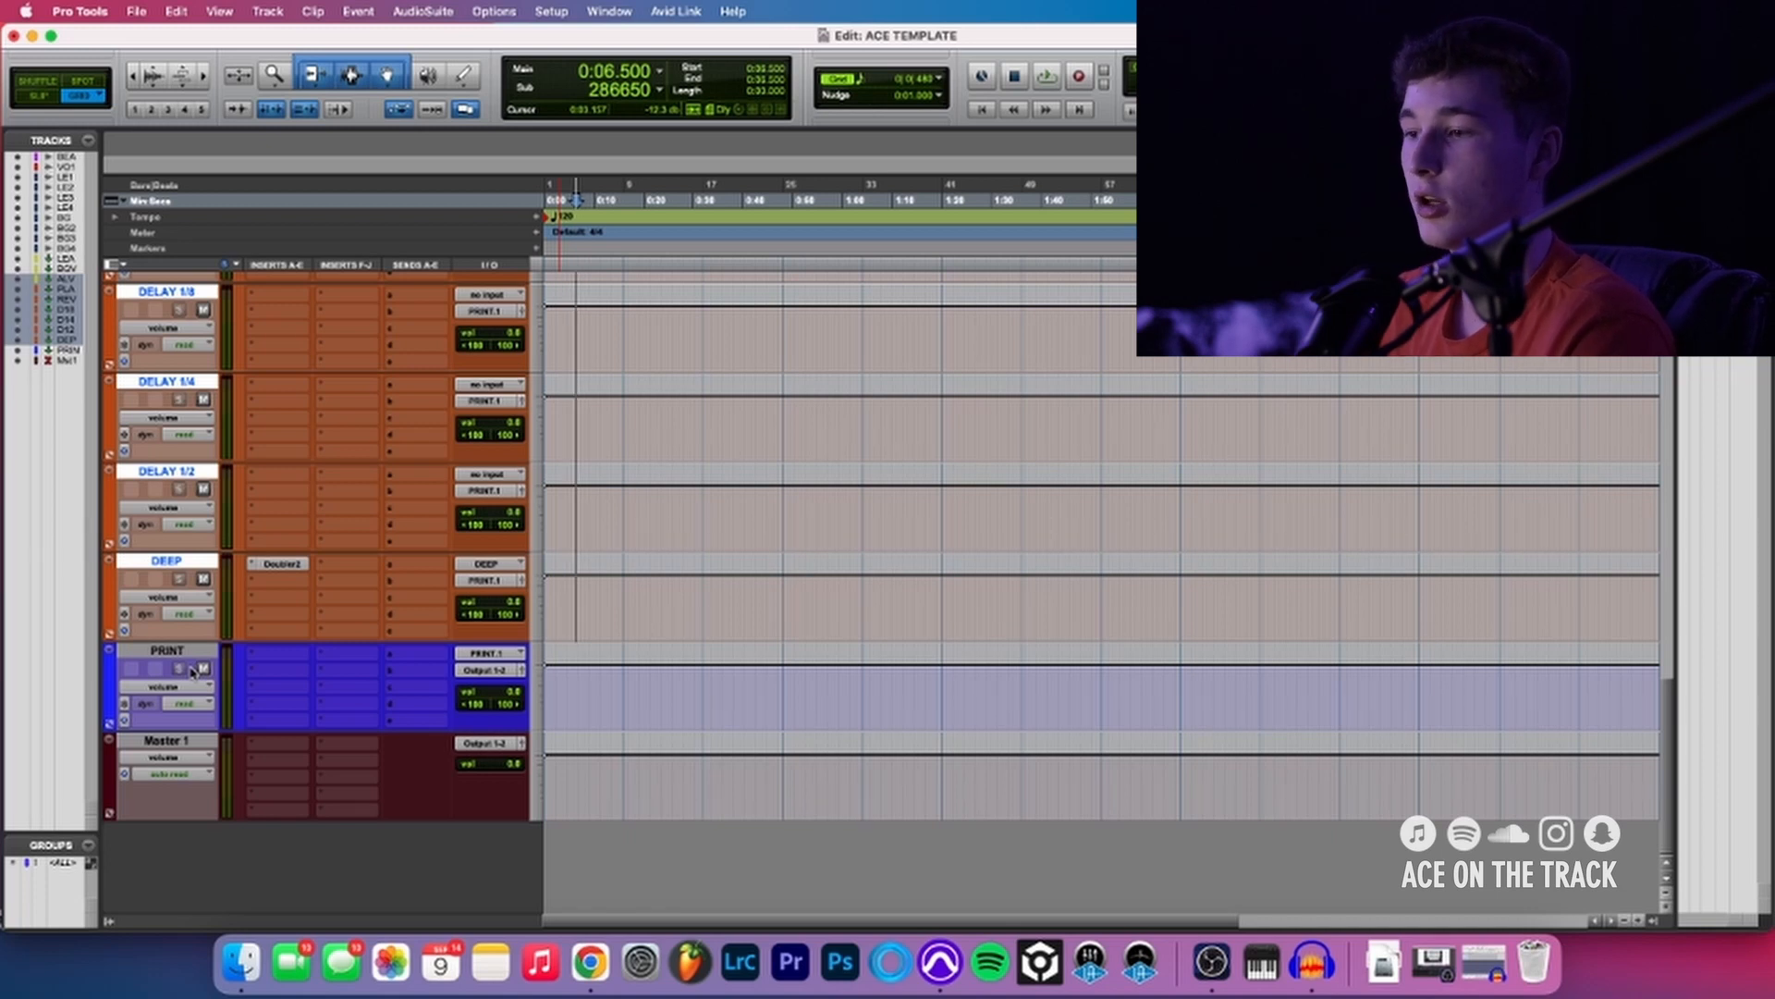
left_click(246, 654)
left_click(235, 663)
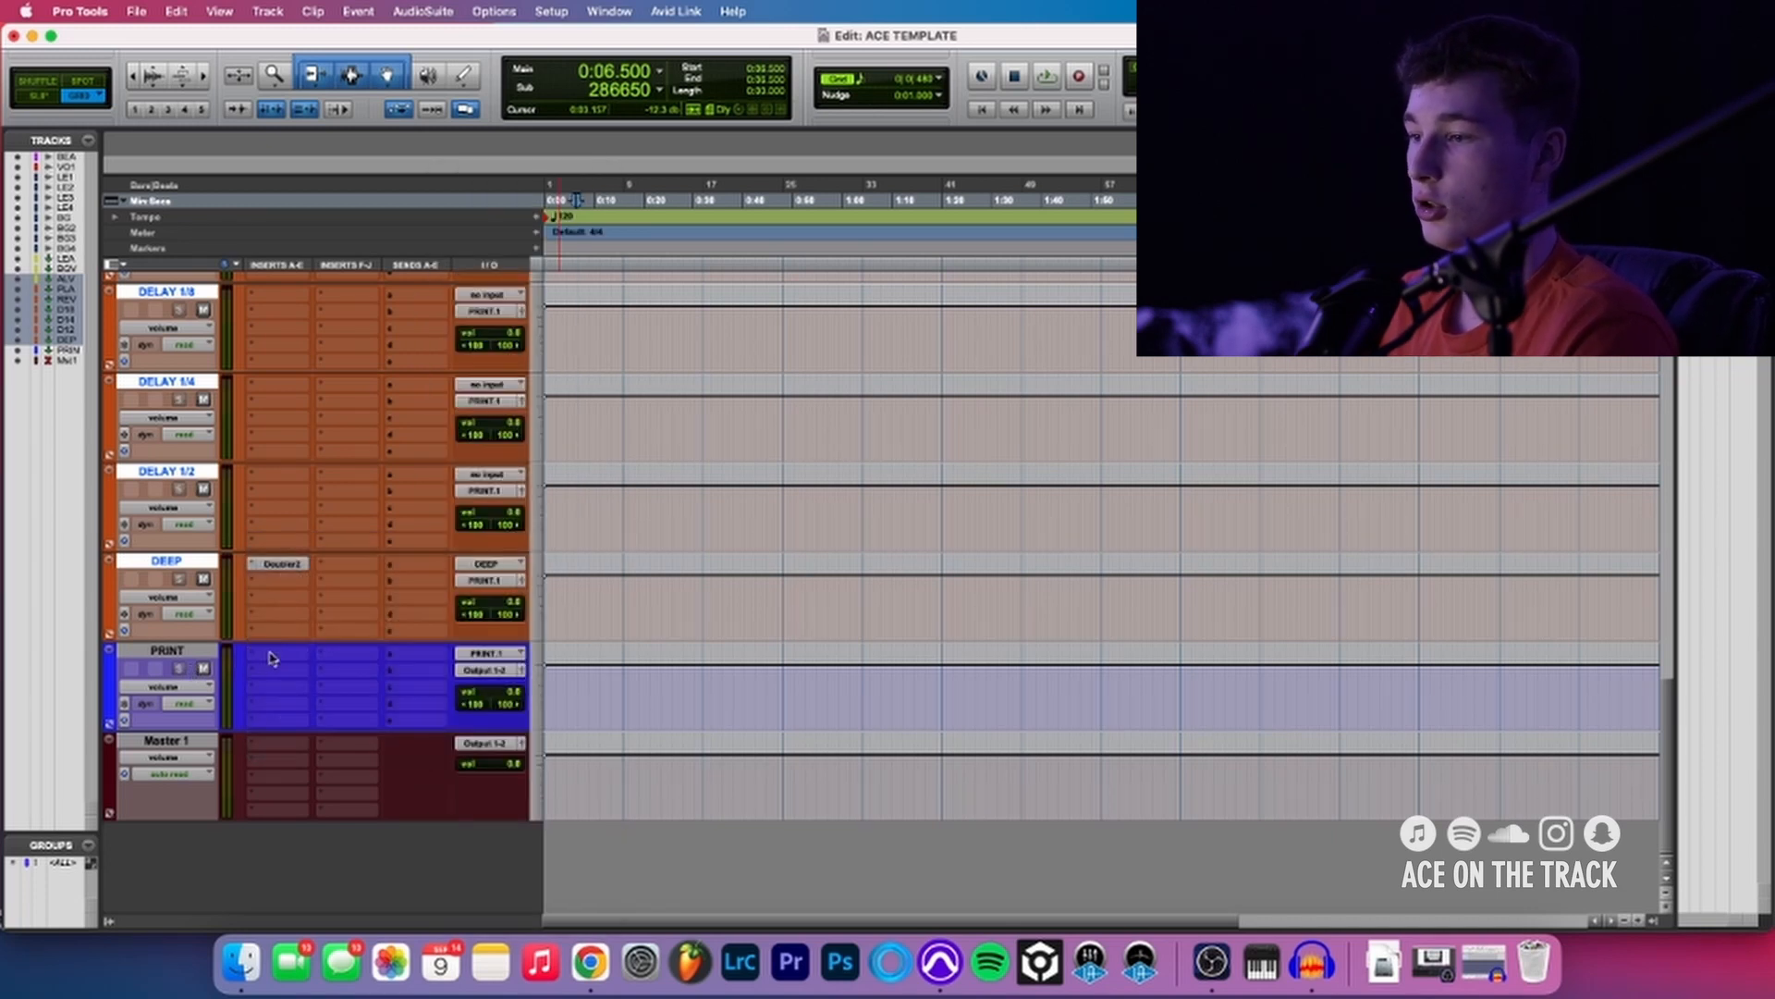
left_click(255, 653)
left_click(217, 658)
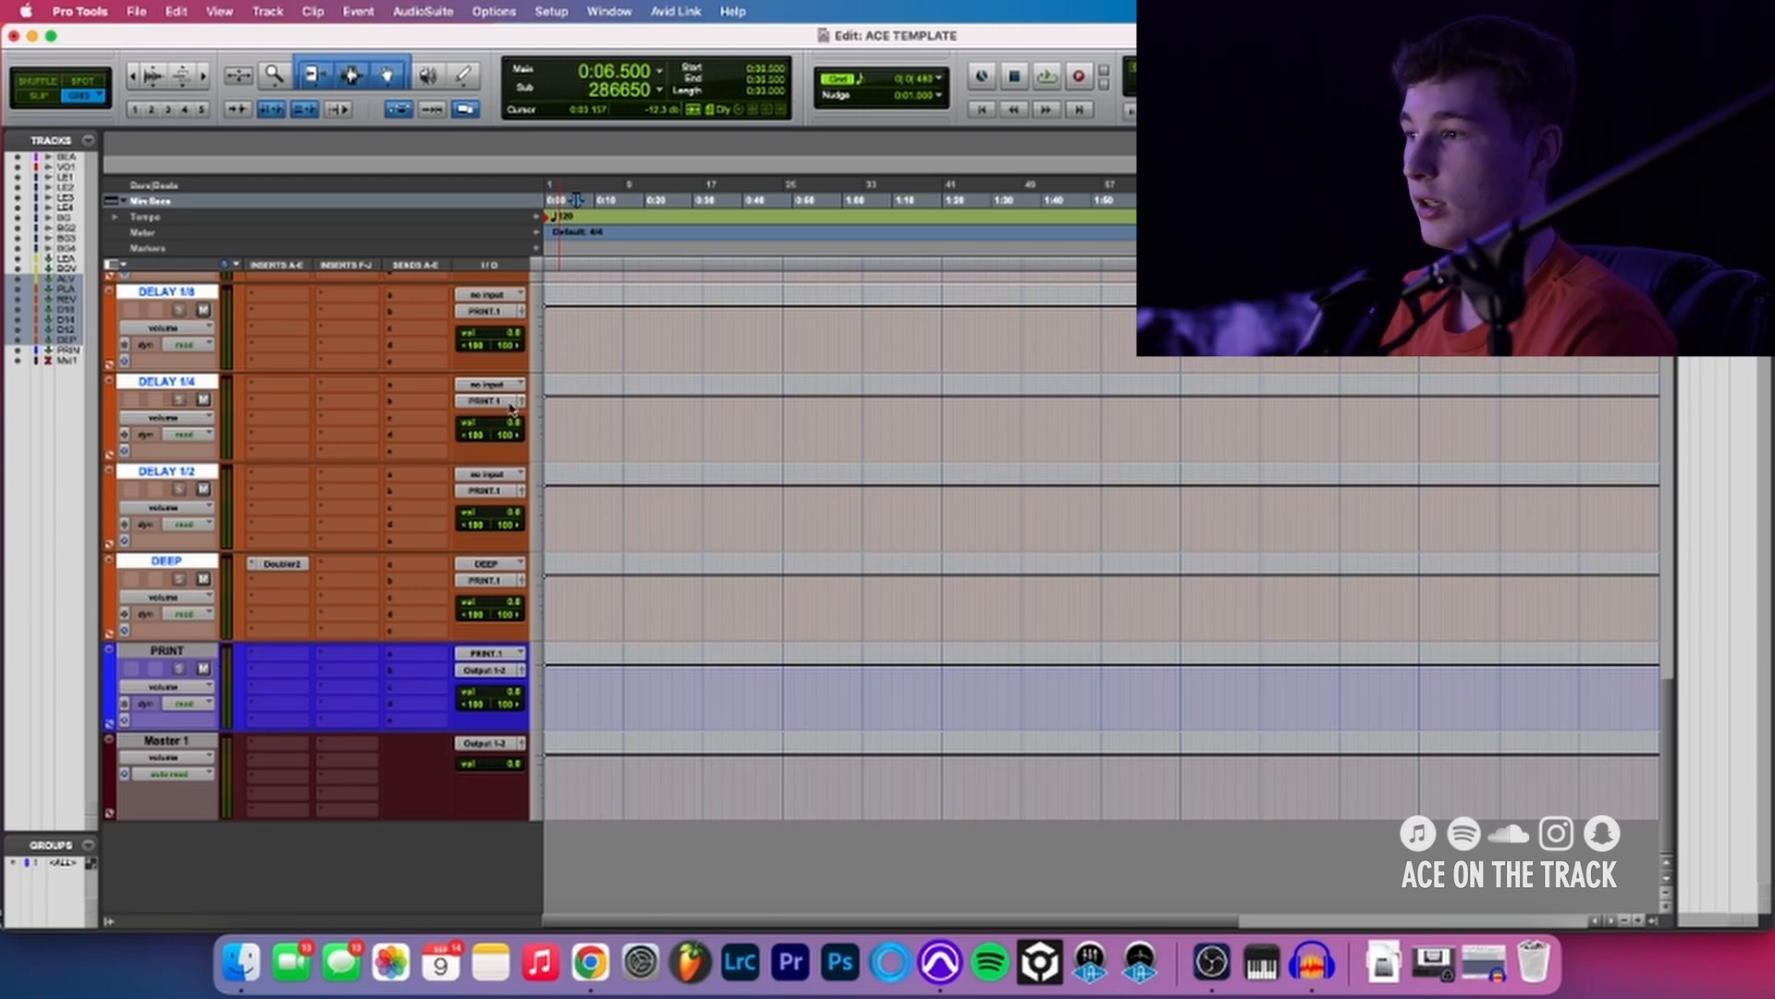
- Set the BEAT track's output to the stereo PRINT.1 bus
scroll(487, 409, "up", 15)
left_click(483, 300)
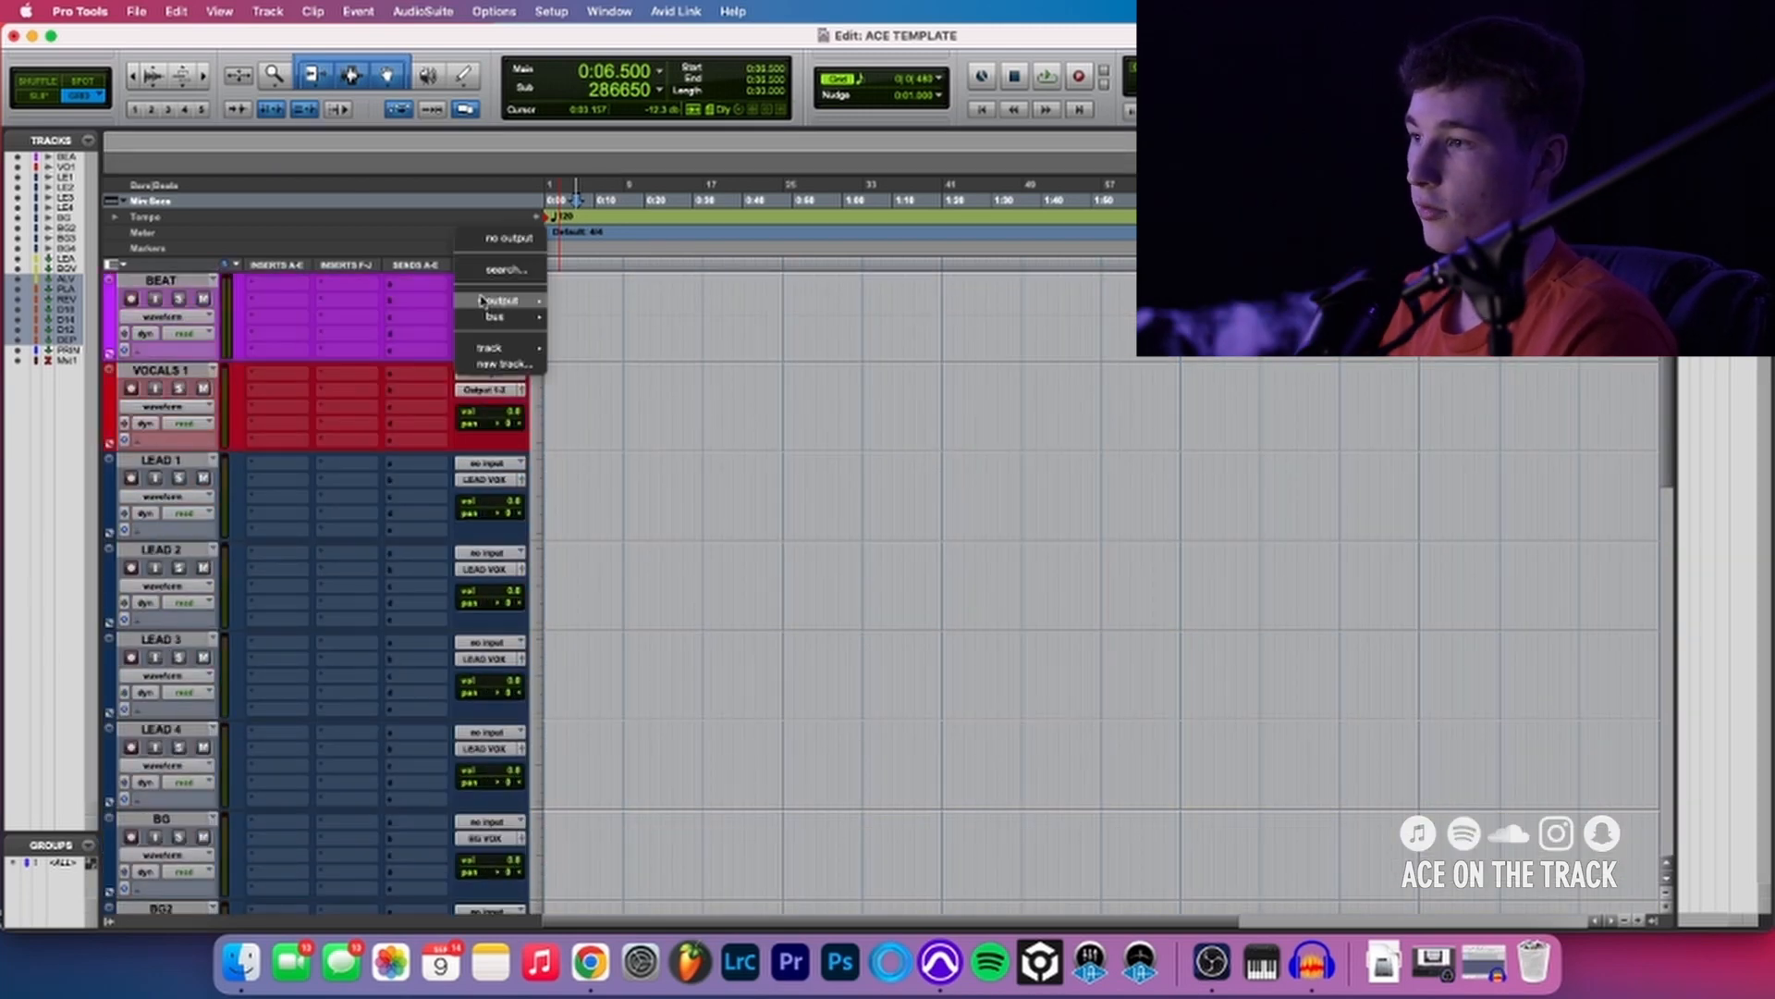
mouse_move(495, 316)
scroll(594, 707, "down", 4)
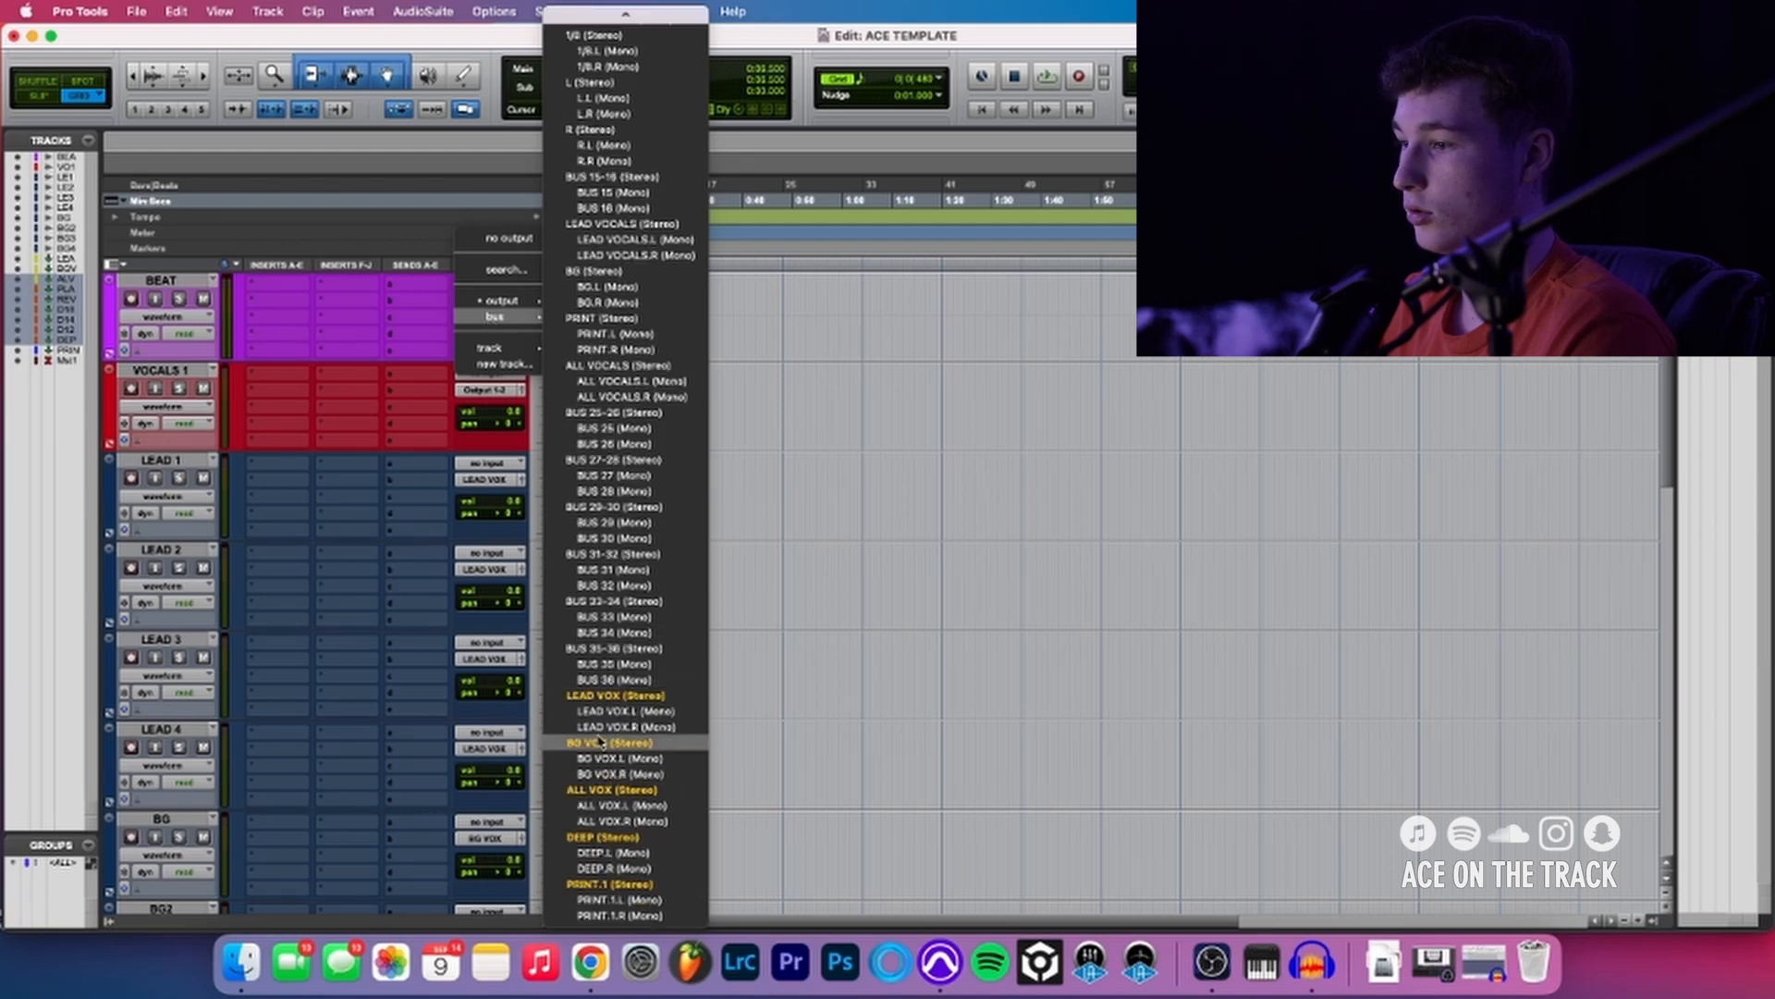
left_click(592, 885)
- Review the inputs, outputs and sends of all tracks from BEAT down to the master fader
scroll(442, 593, "down", 15)
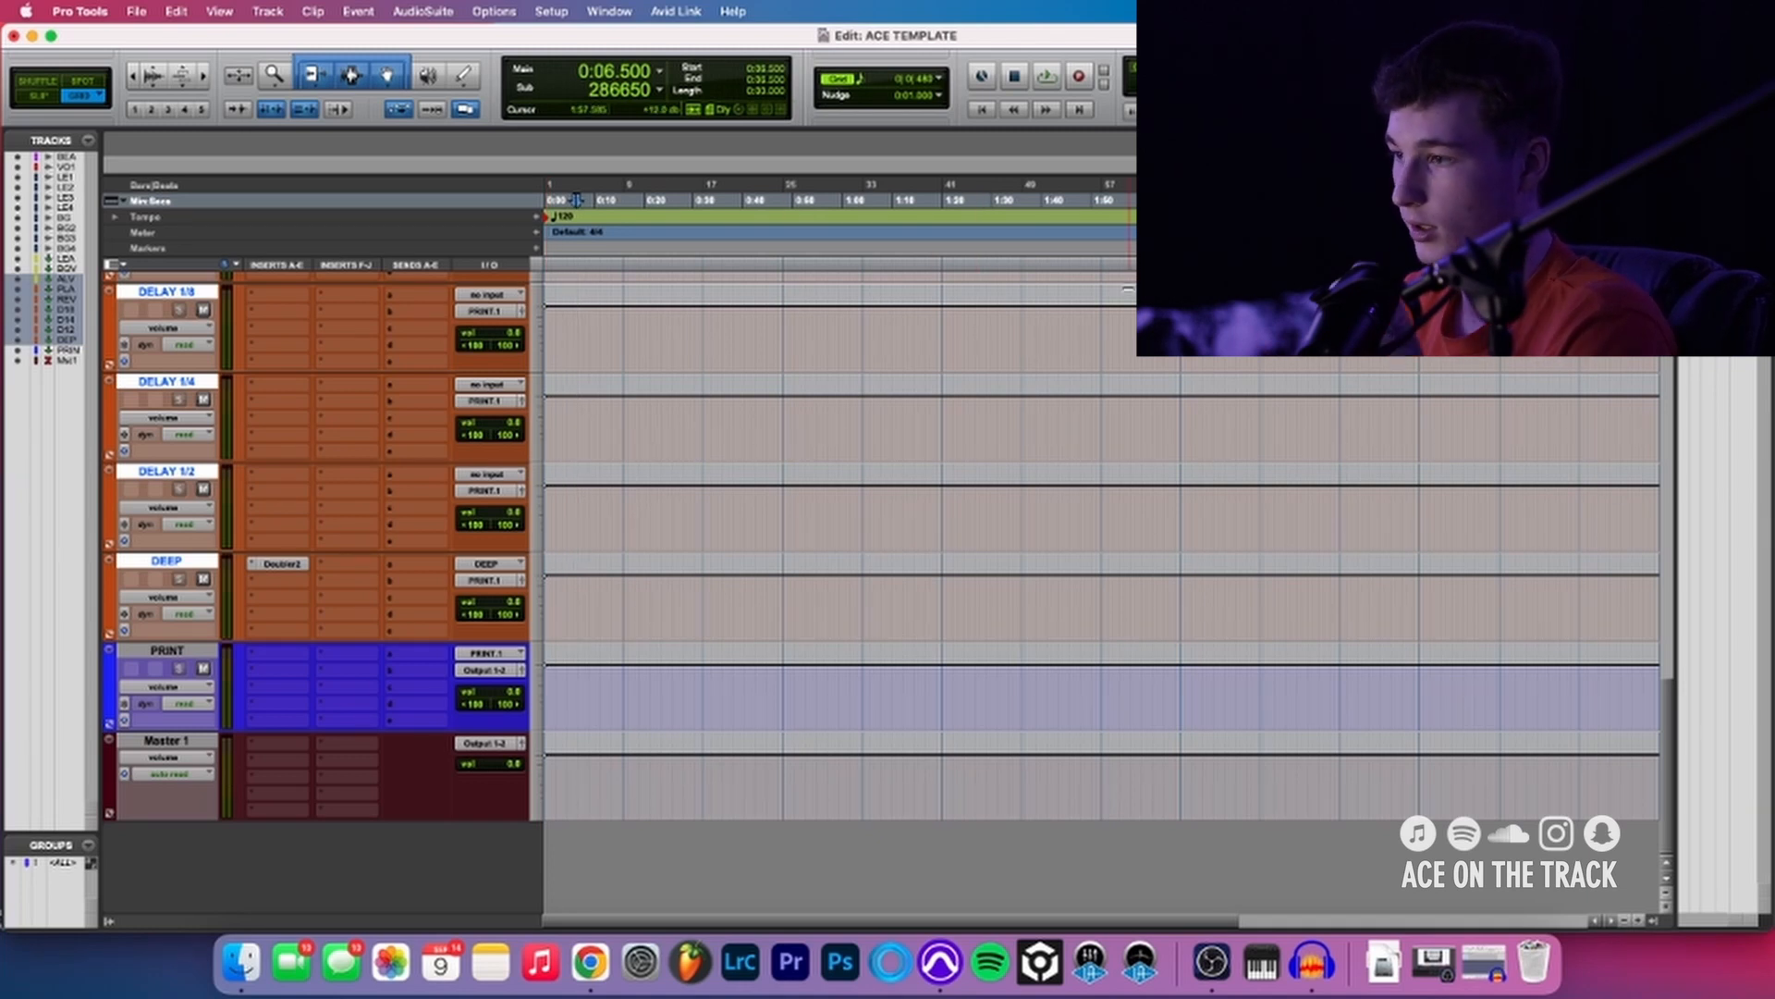
scroll(581, 467, "up", 10)
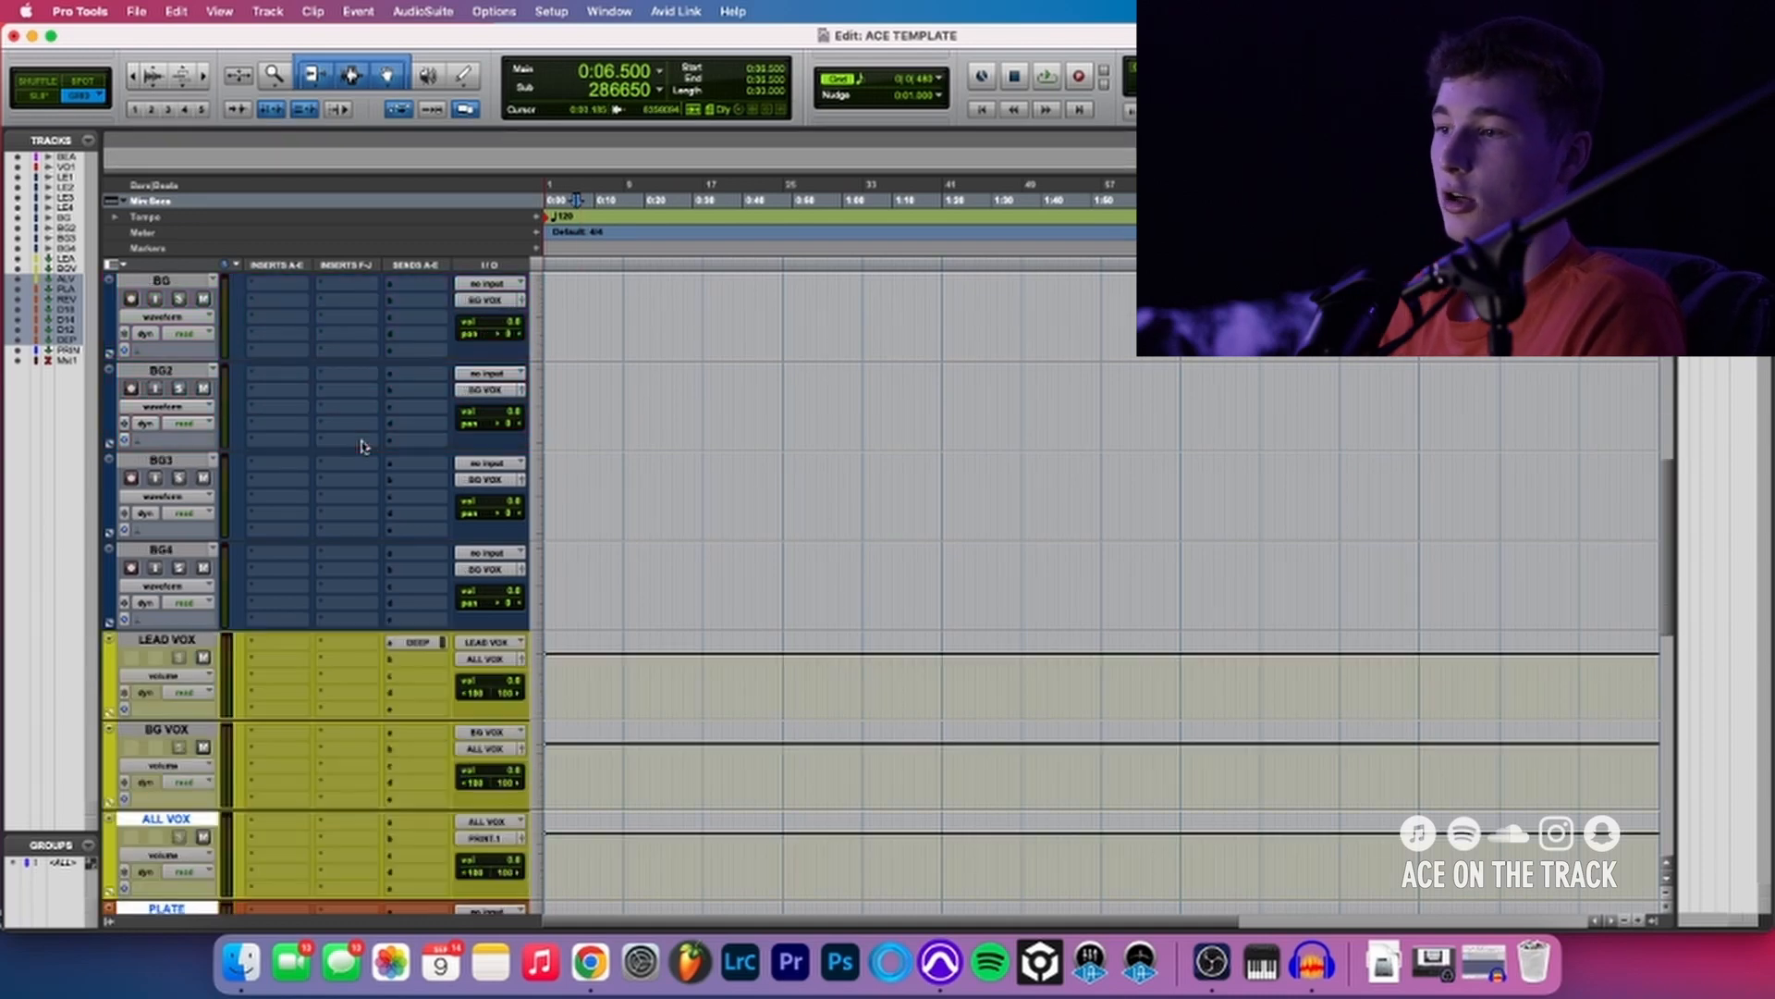
scroll(360, 446, "down", 6)
scroll(361, 447, "up", 6)
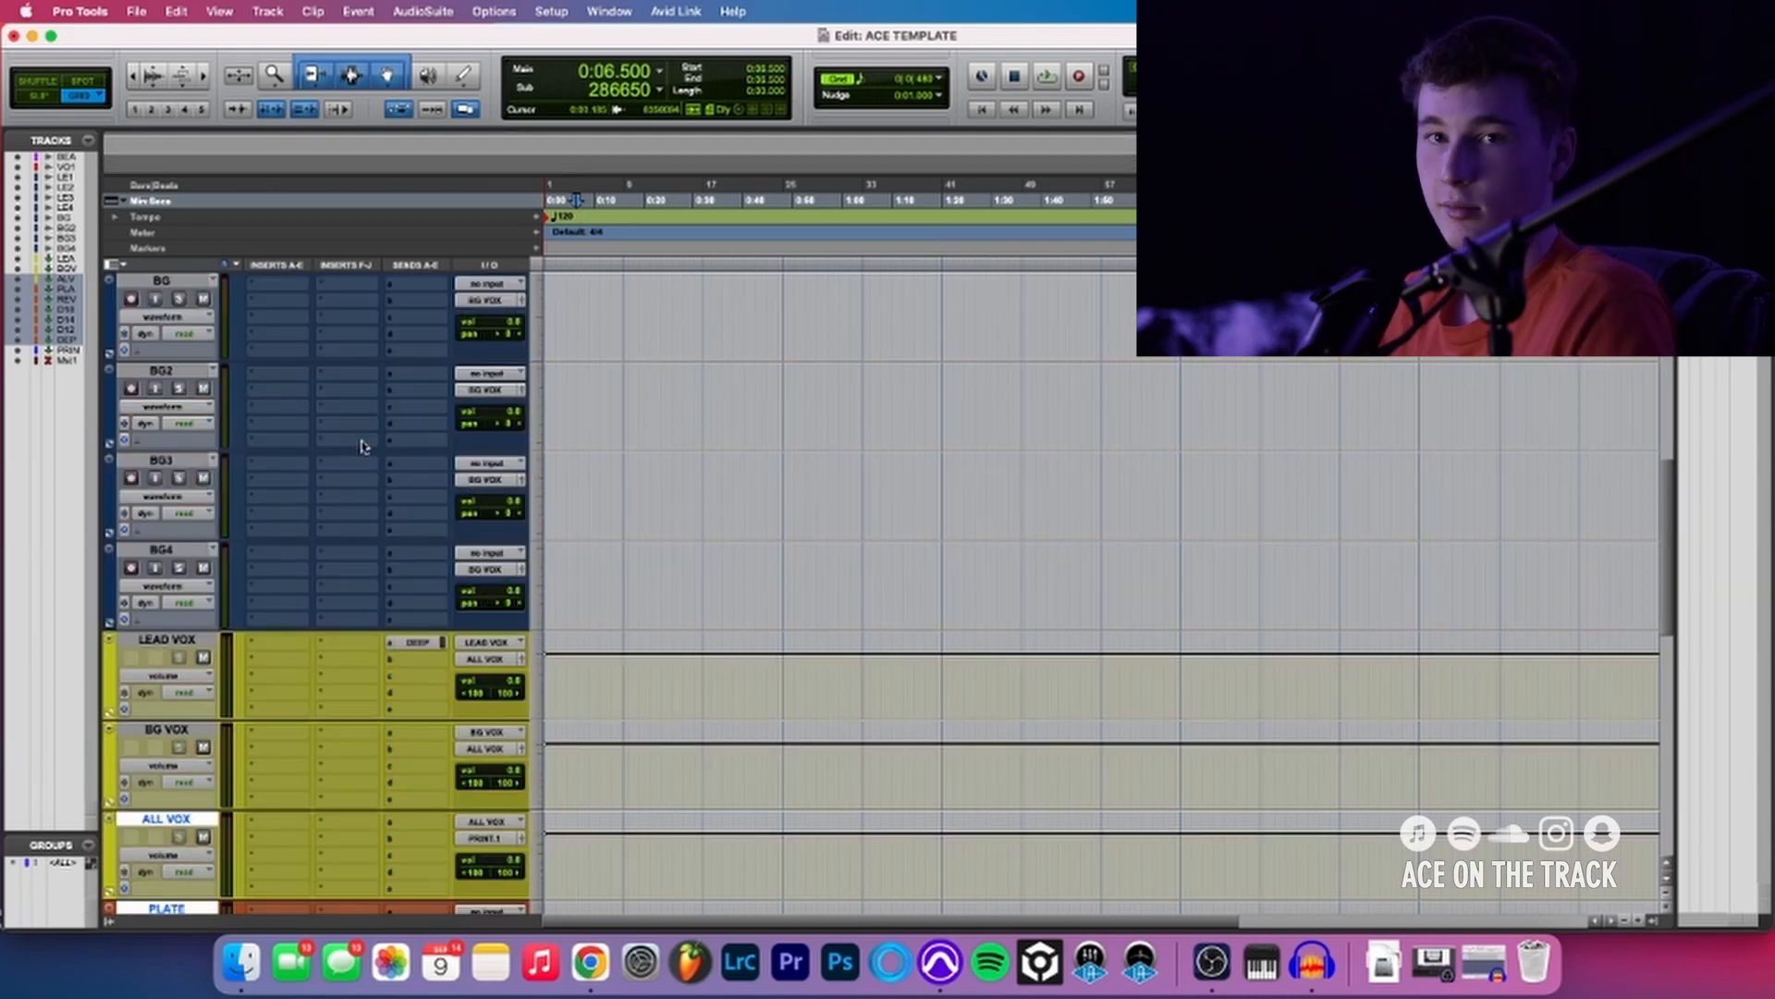
scroll(385, 452, "up", 6)
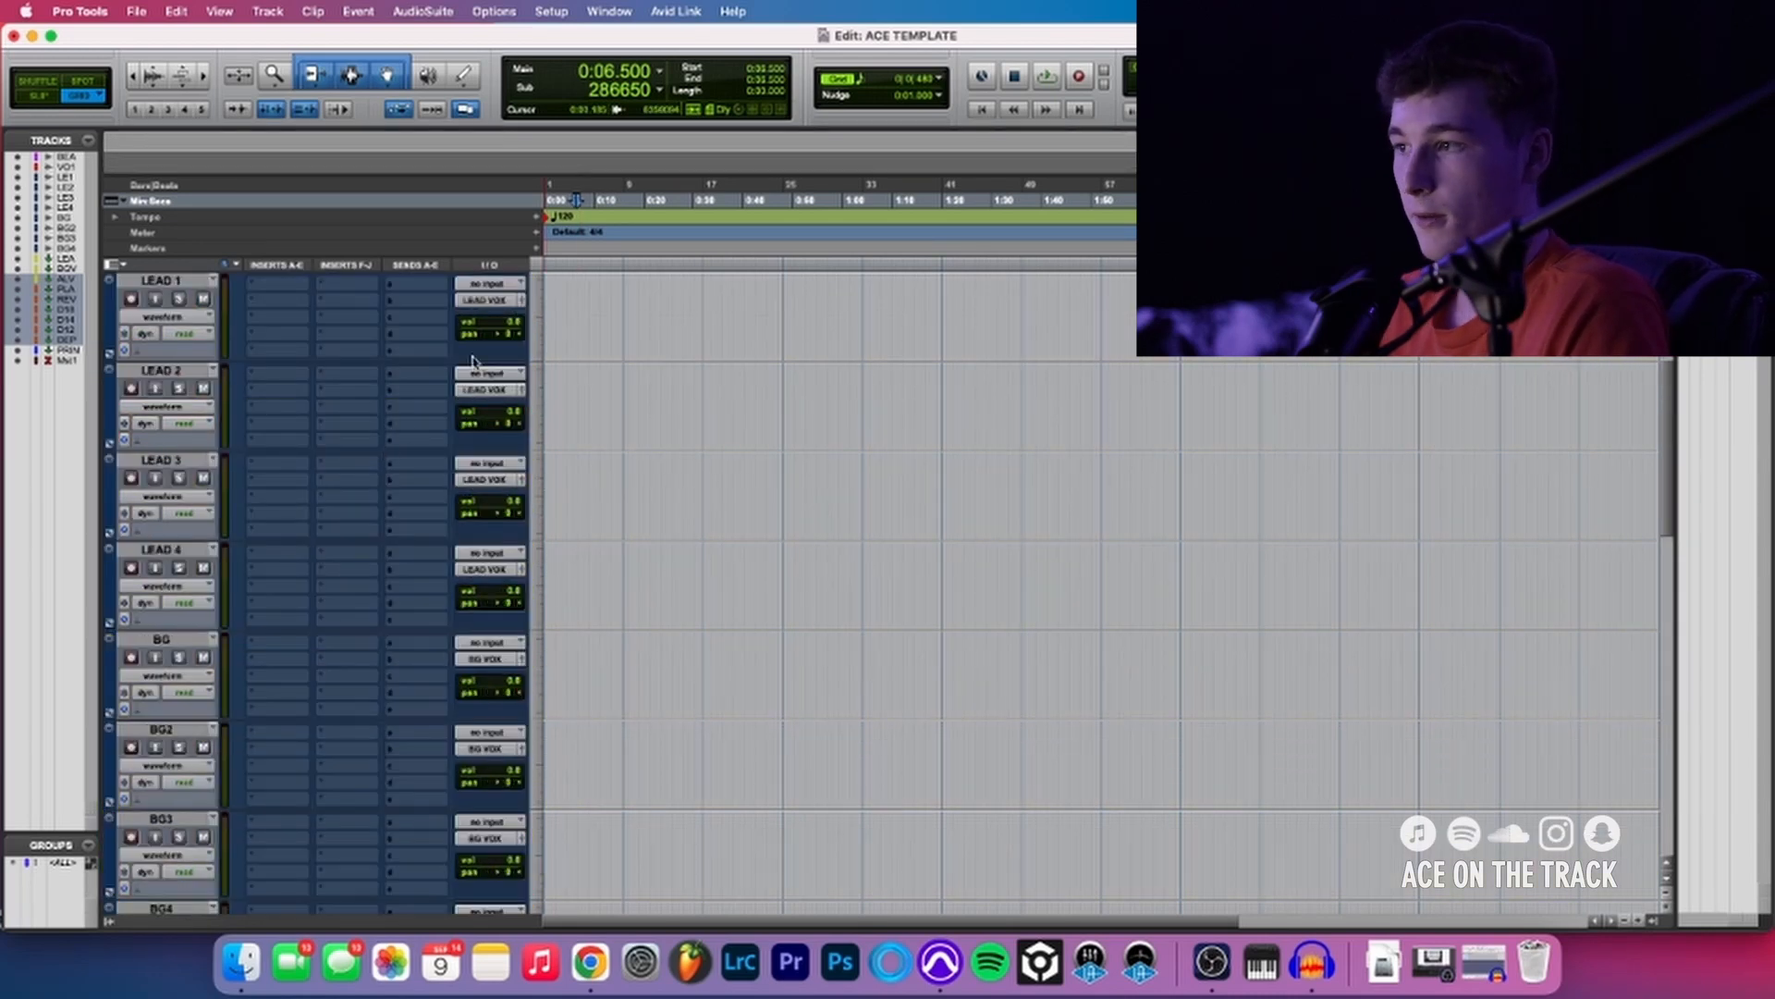
left_click(566, 312)
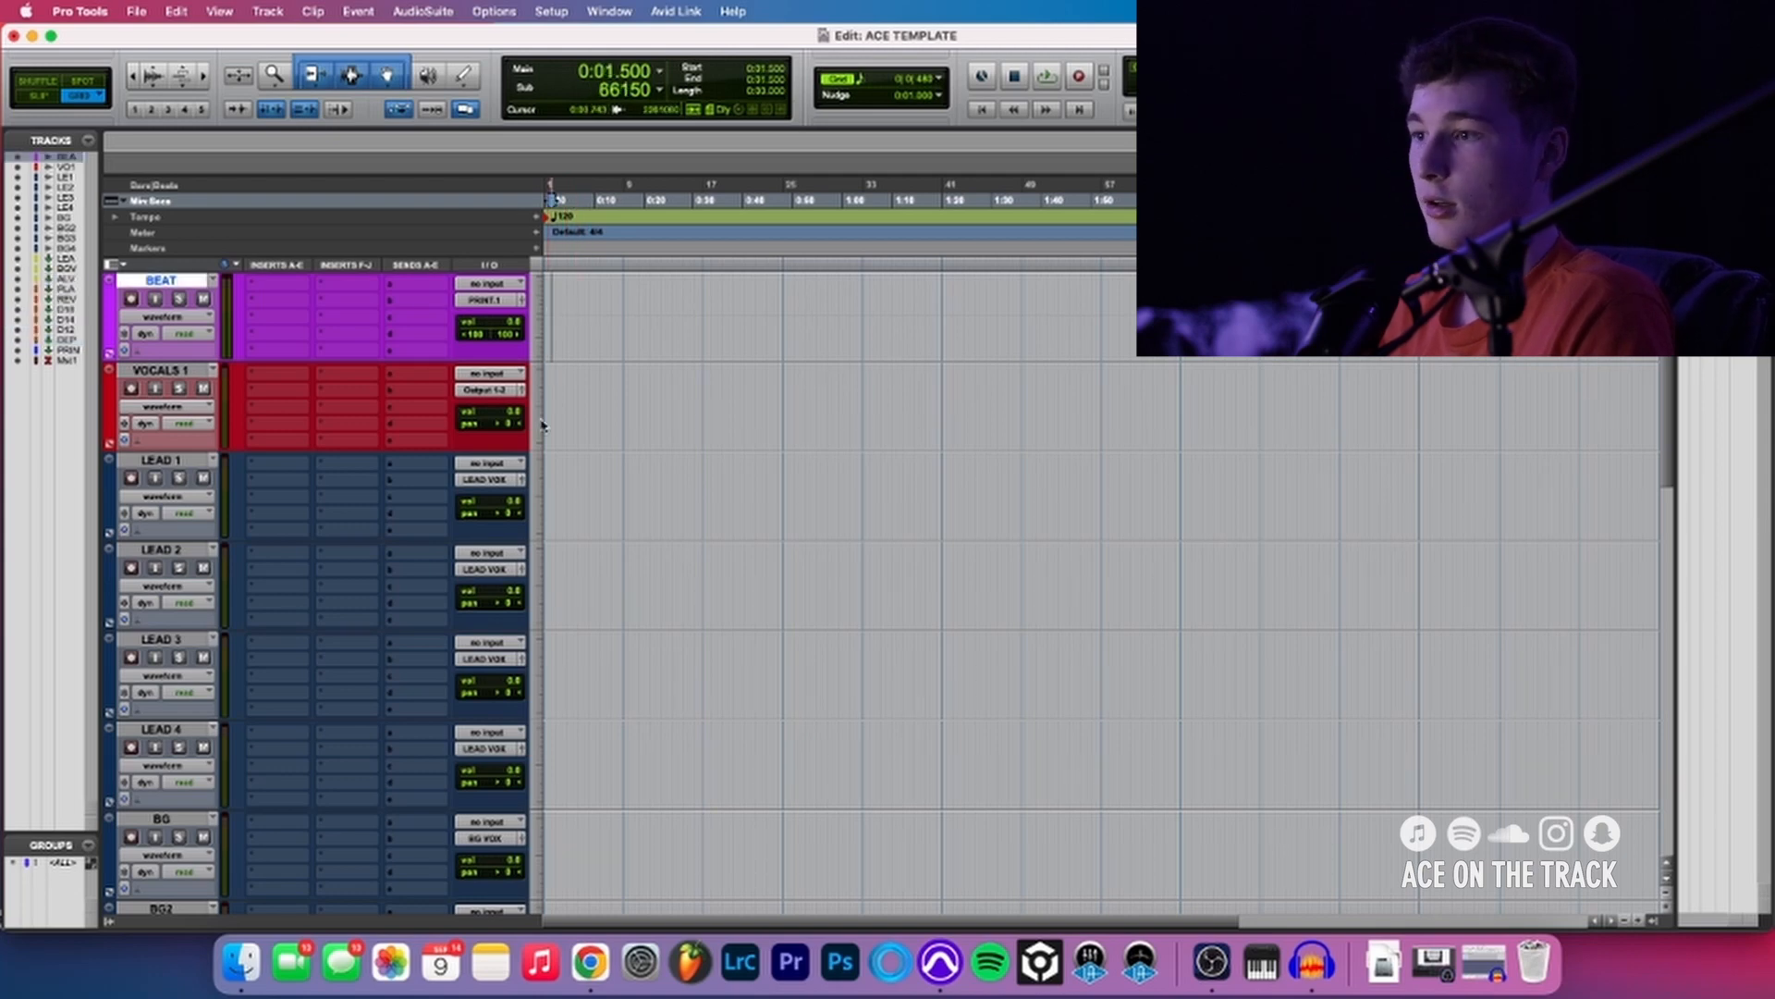
scroll(551, 404, "down", 5)
scroll(551, 404, "down", 10)
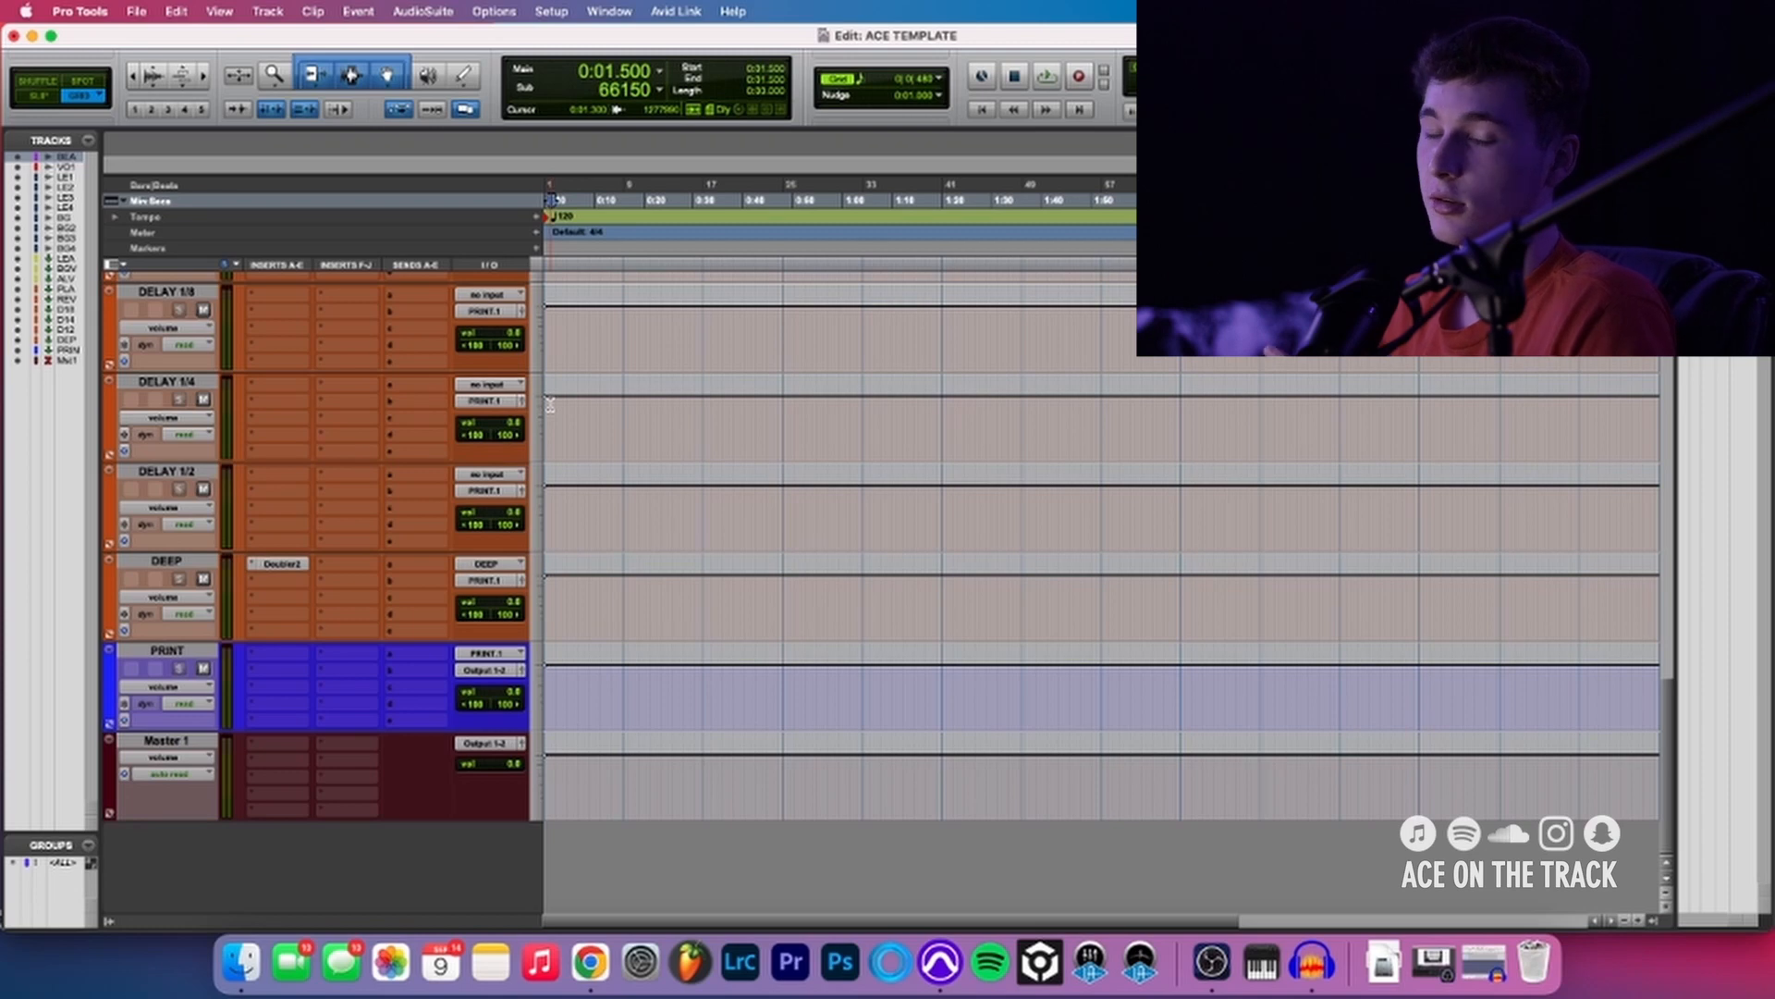
- Insert FabFilter Pro-Q 3 in LEAD VOX's first insert slot and close the plug-in window
scroll(551, 404, "up", 7)
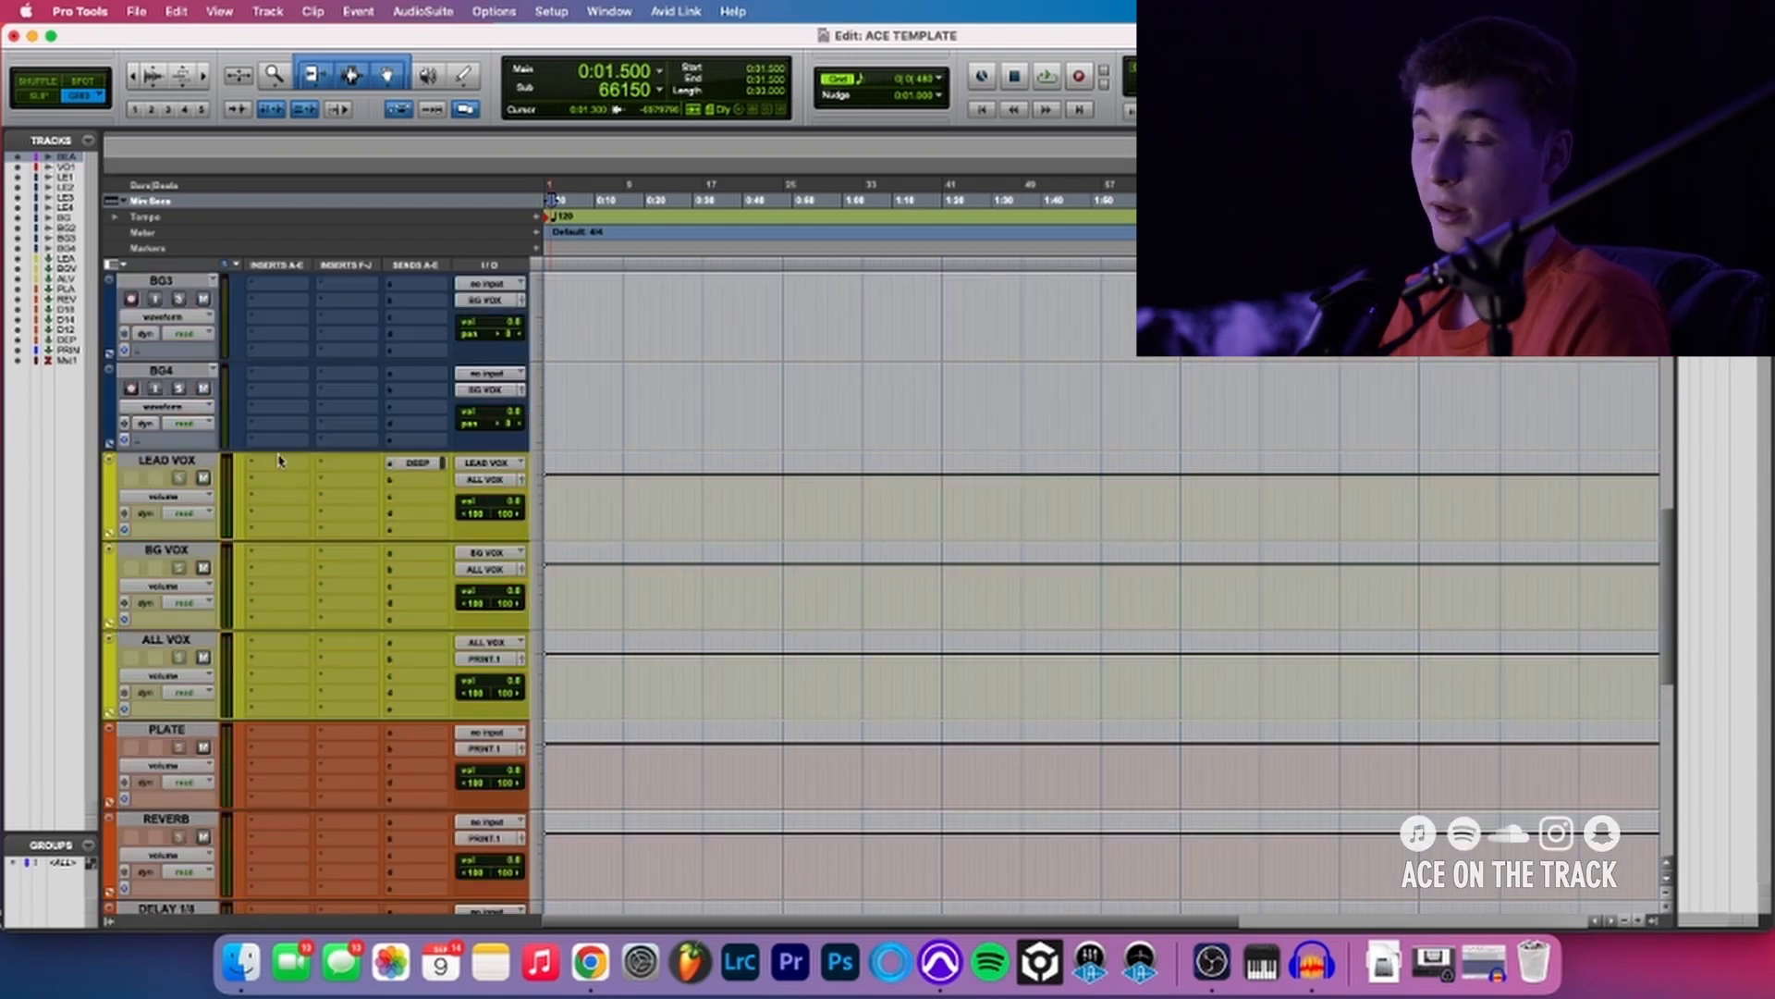
left_click(280, 465)
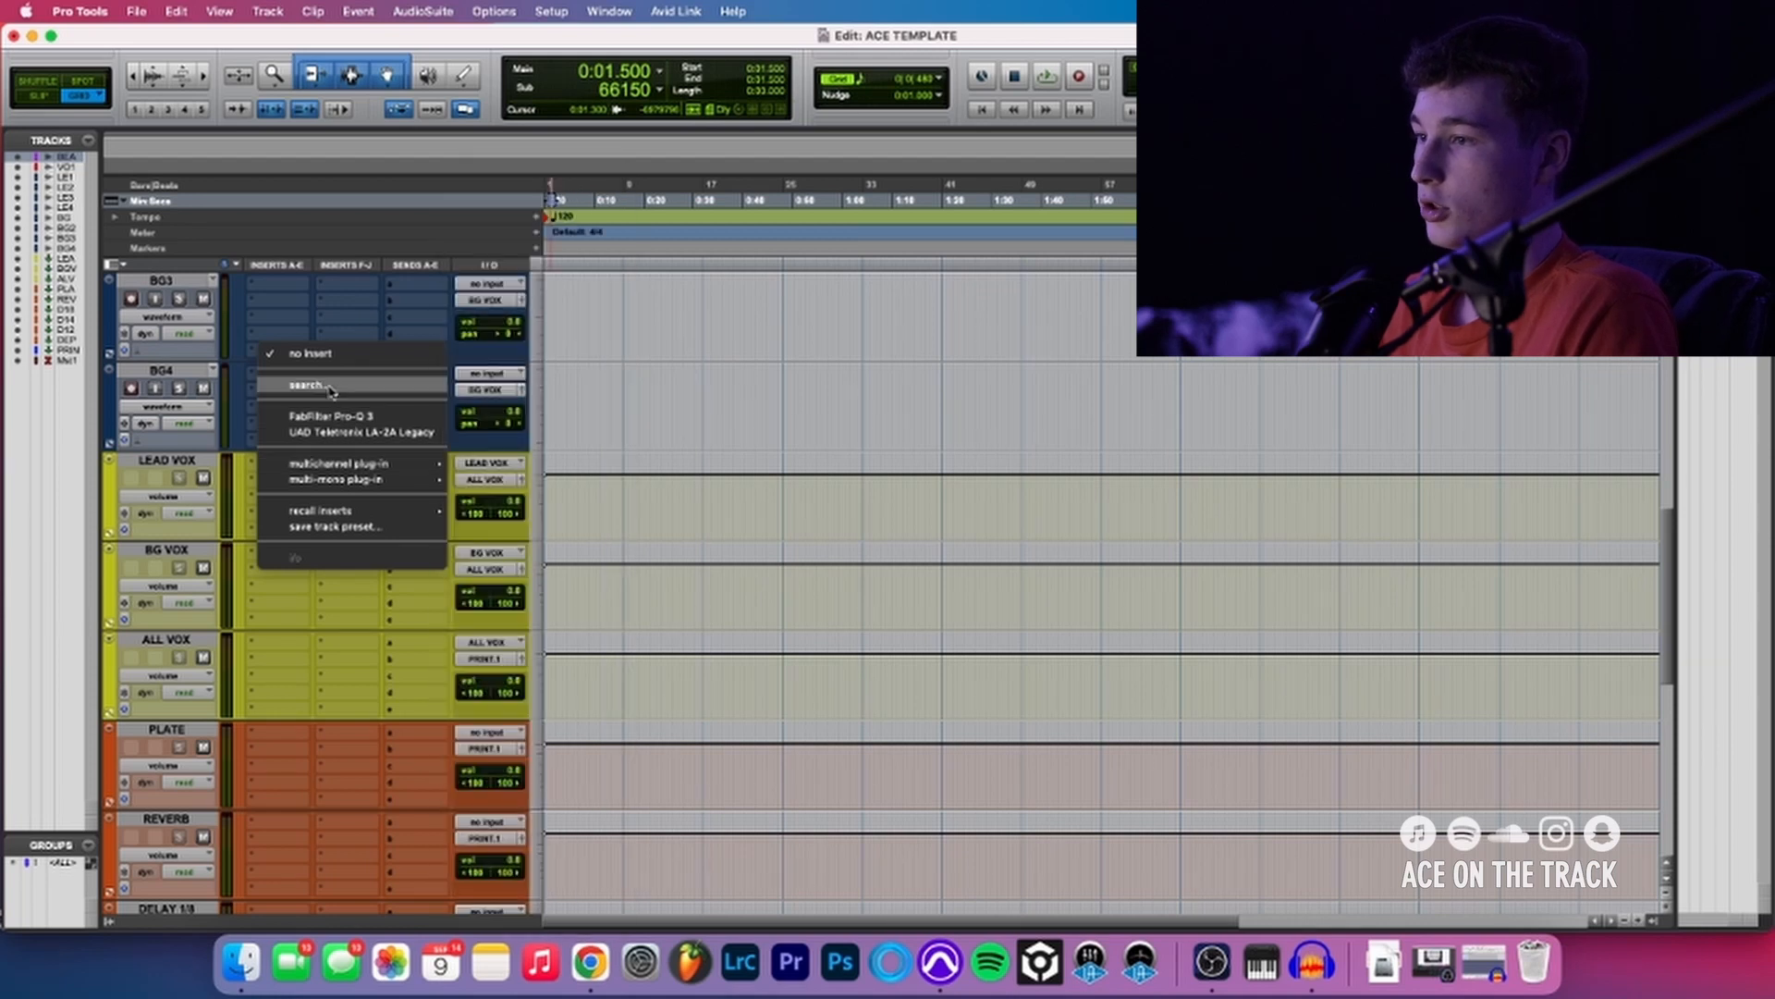
left_click(330, 417)
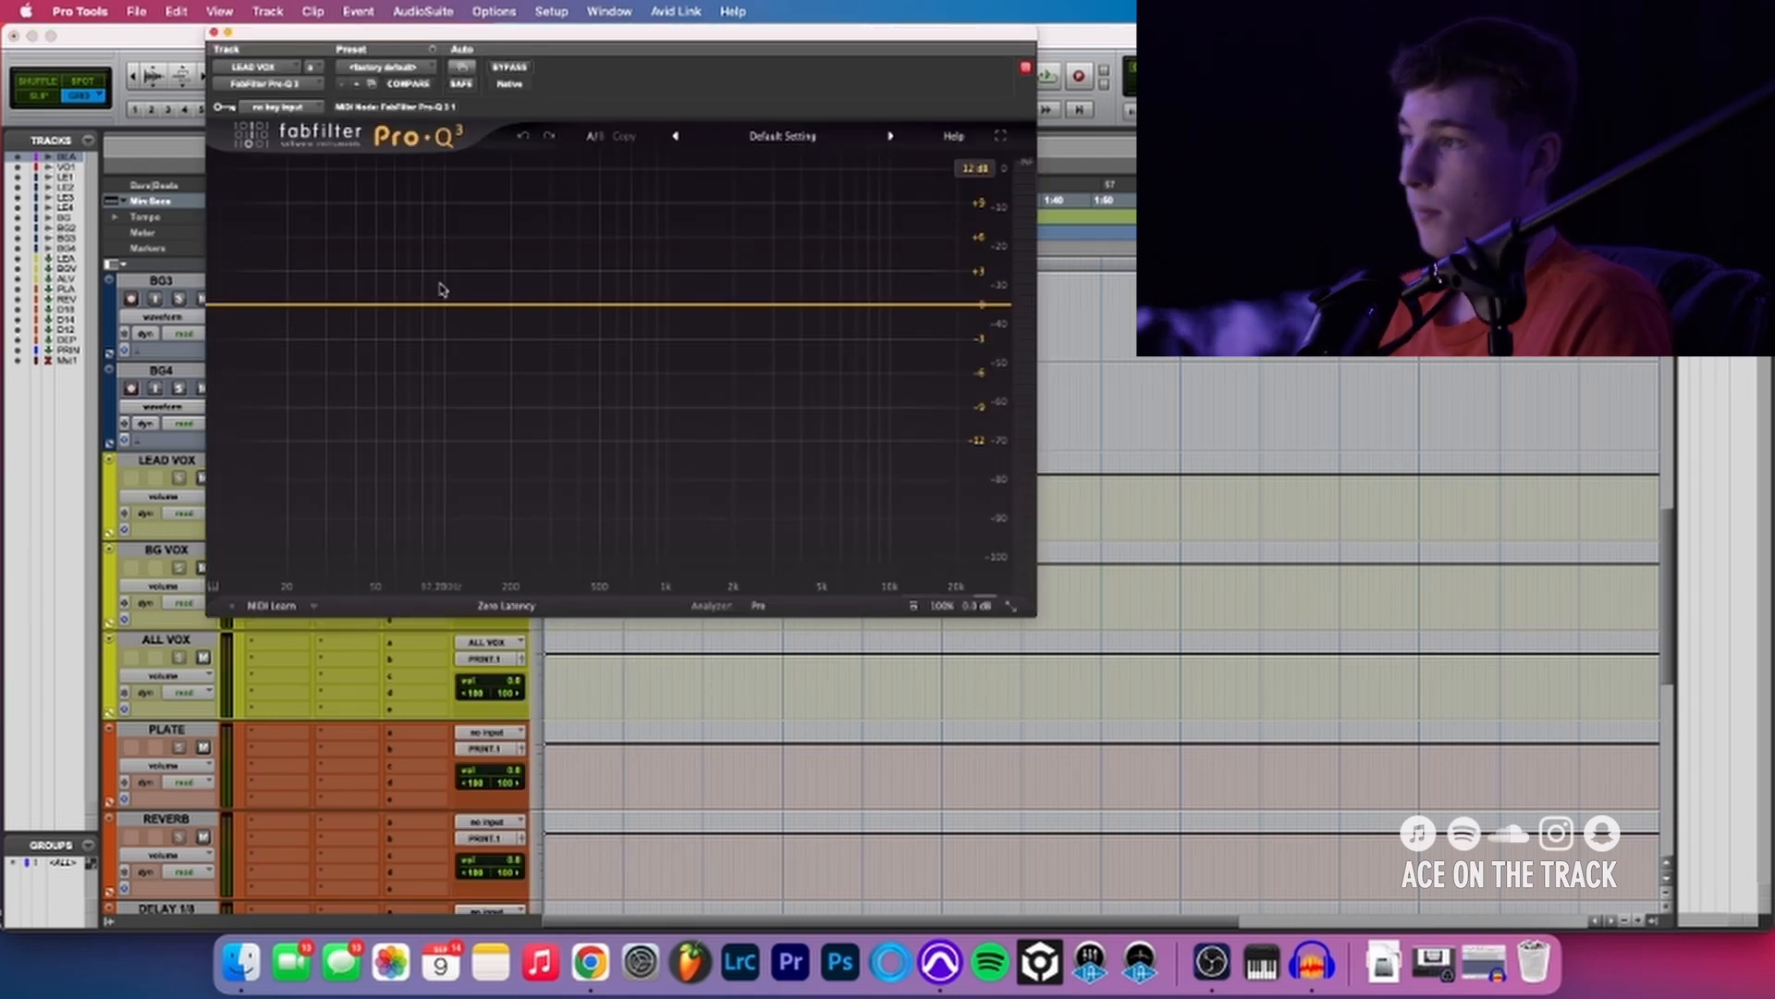
key("super+w")
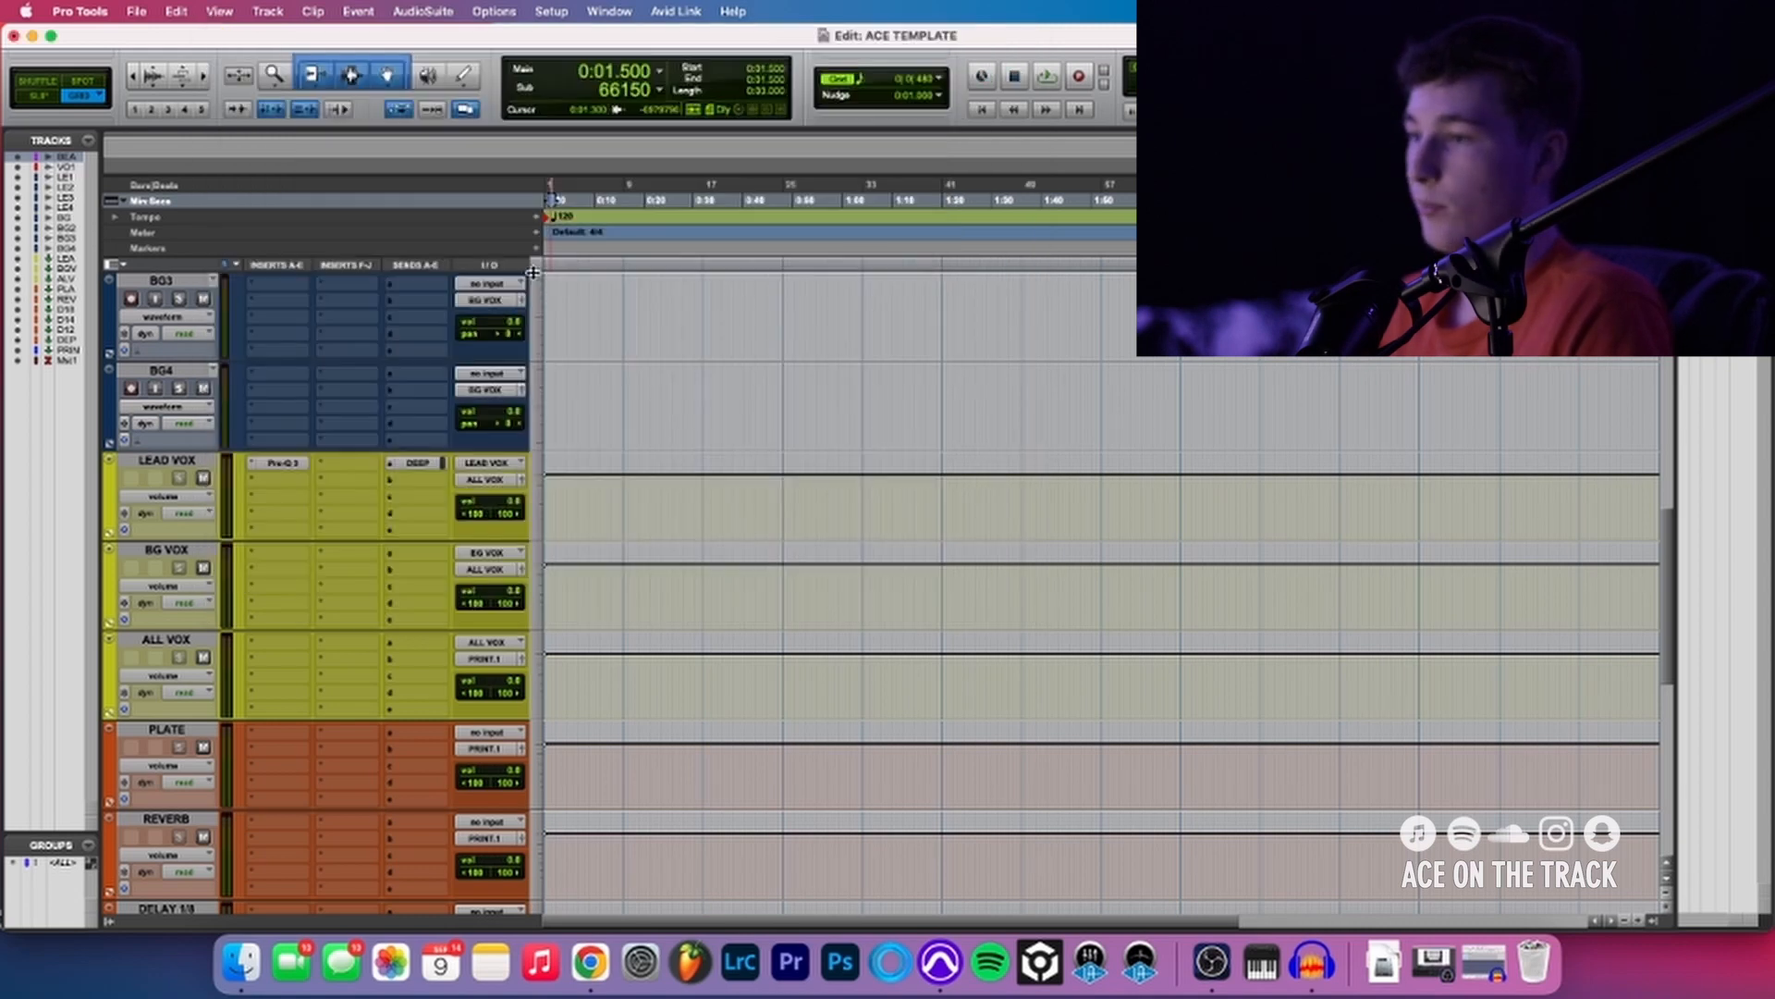
- Search the plug-ins for "dee" for LEAD VOX's second insert slot and choose a matching plug-in
left_click(278, 475)
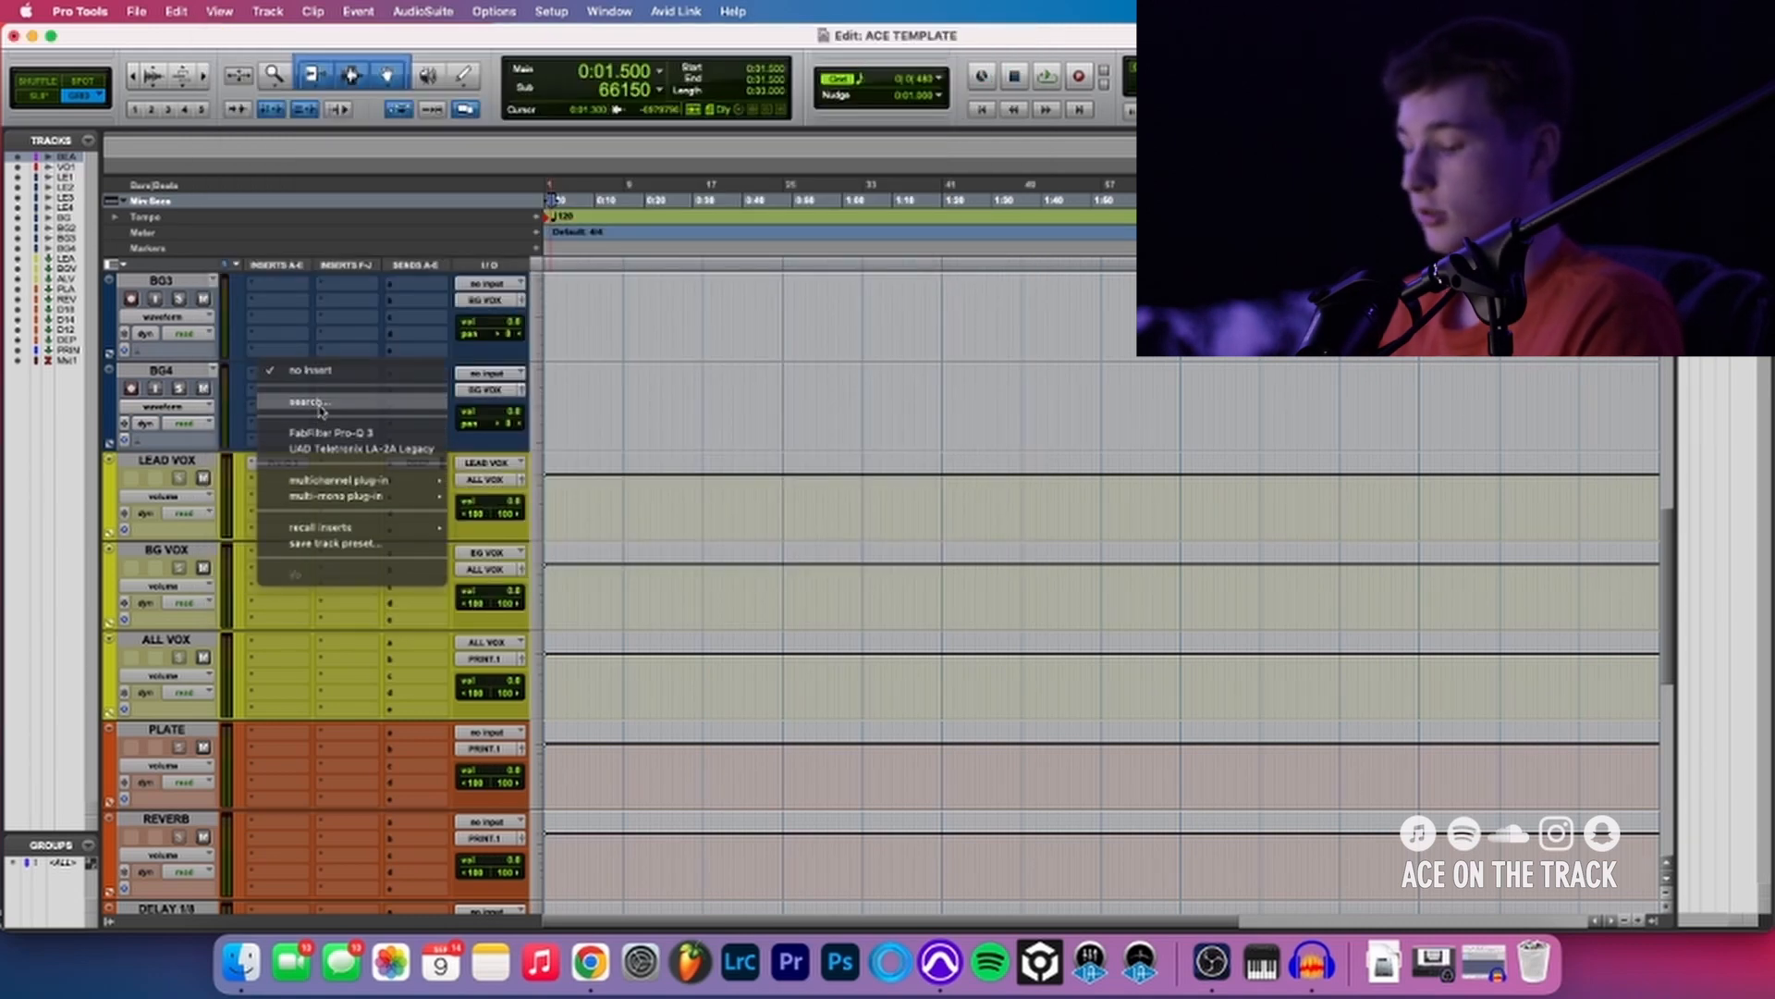
type("dee")
left_click(514, 500)
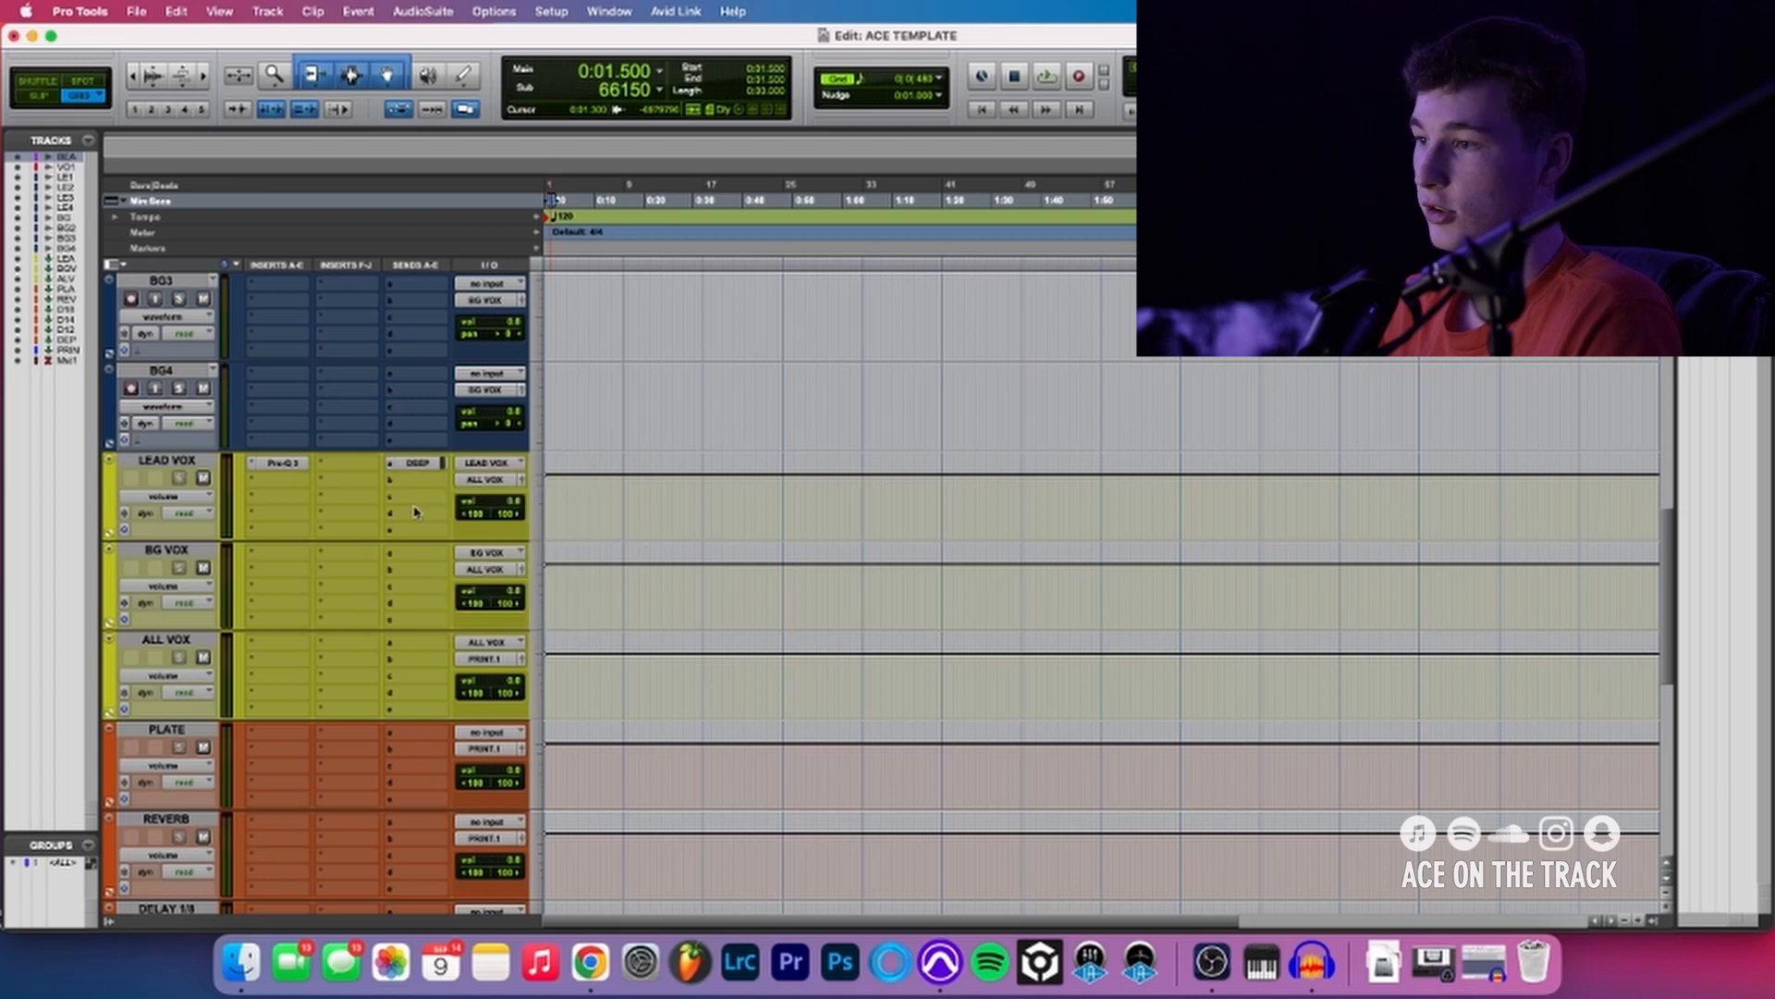
- Insert RCompressor (stereo) in LEAD VOX's third insert slot, below the DeEsser, and close the plug-in window
left_click(294, 495)
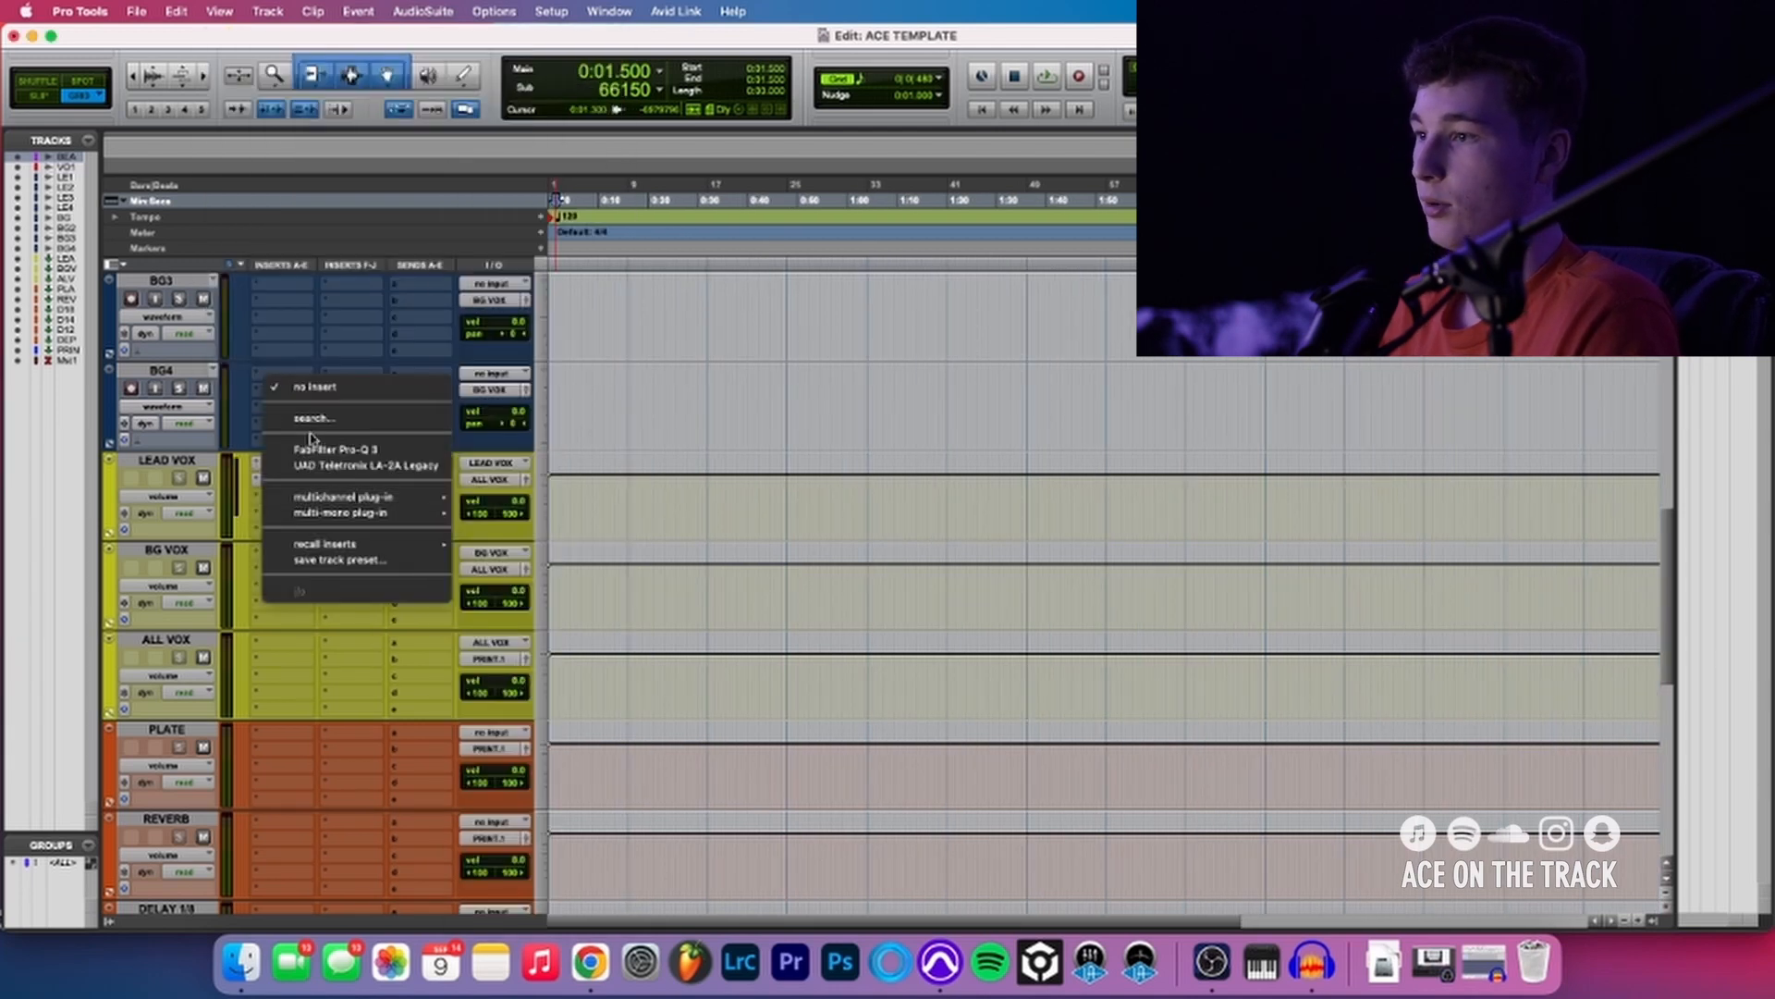
left_click(317, 421)
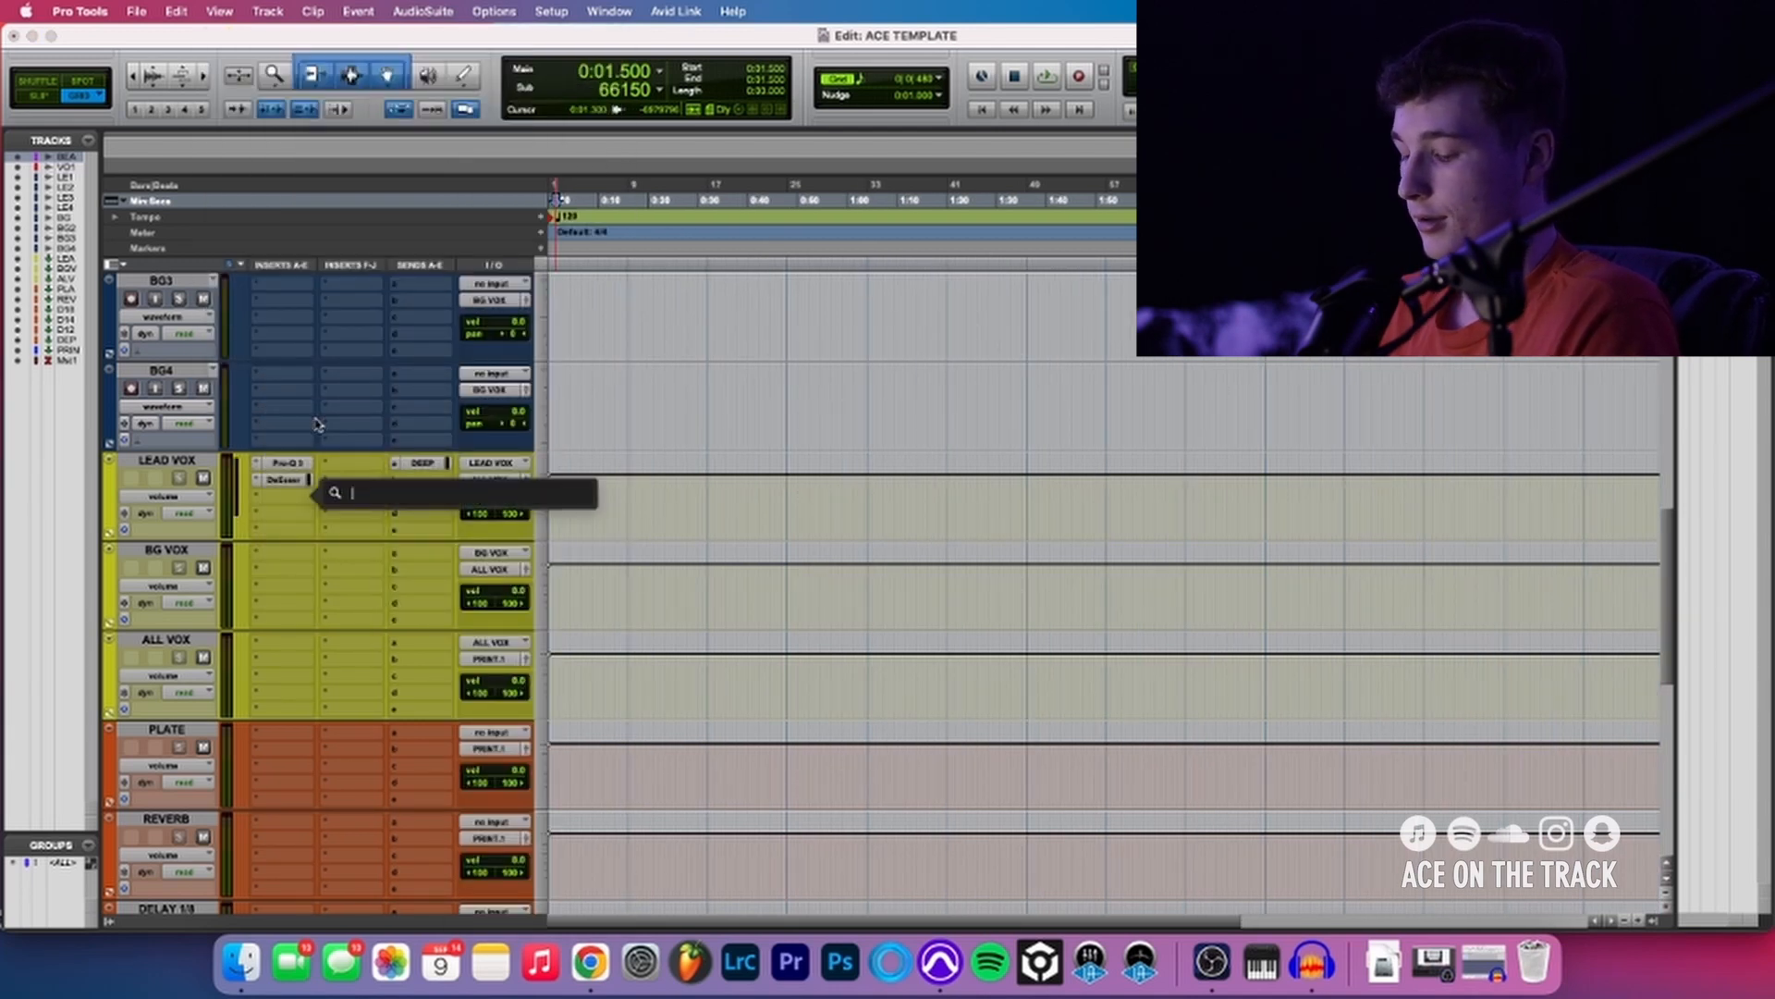
type("RC")
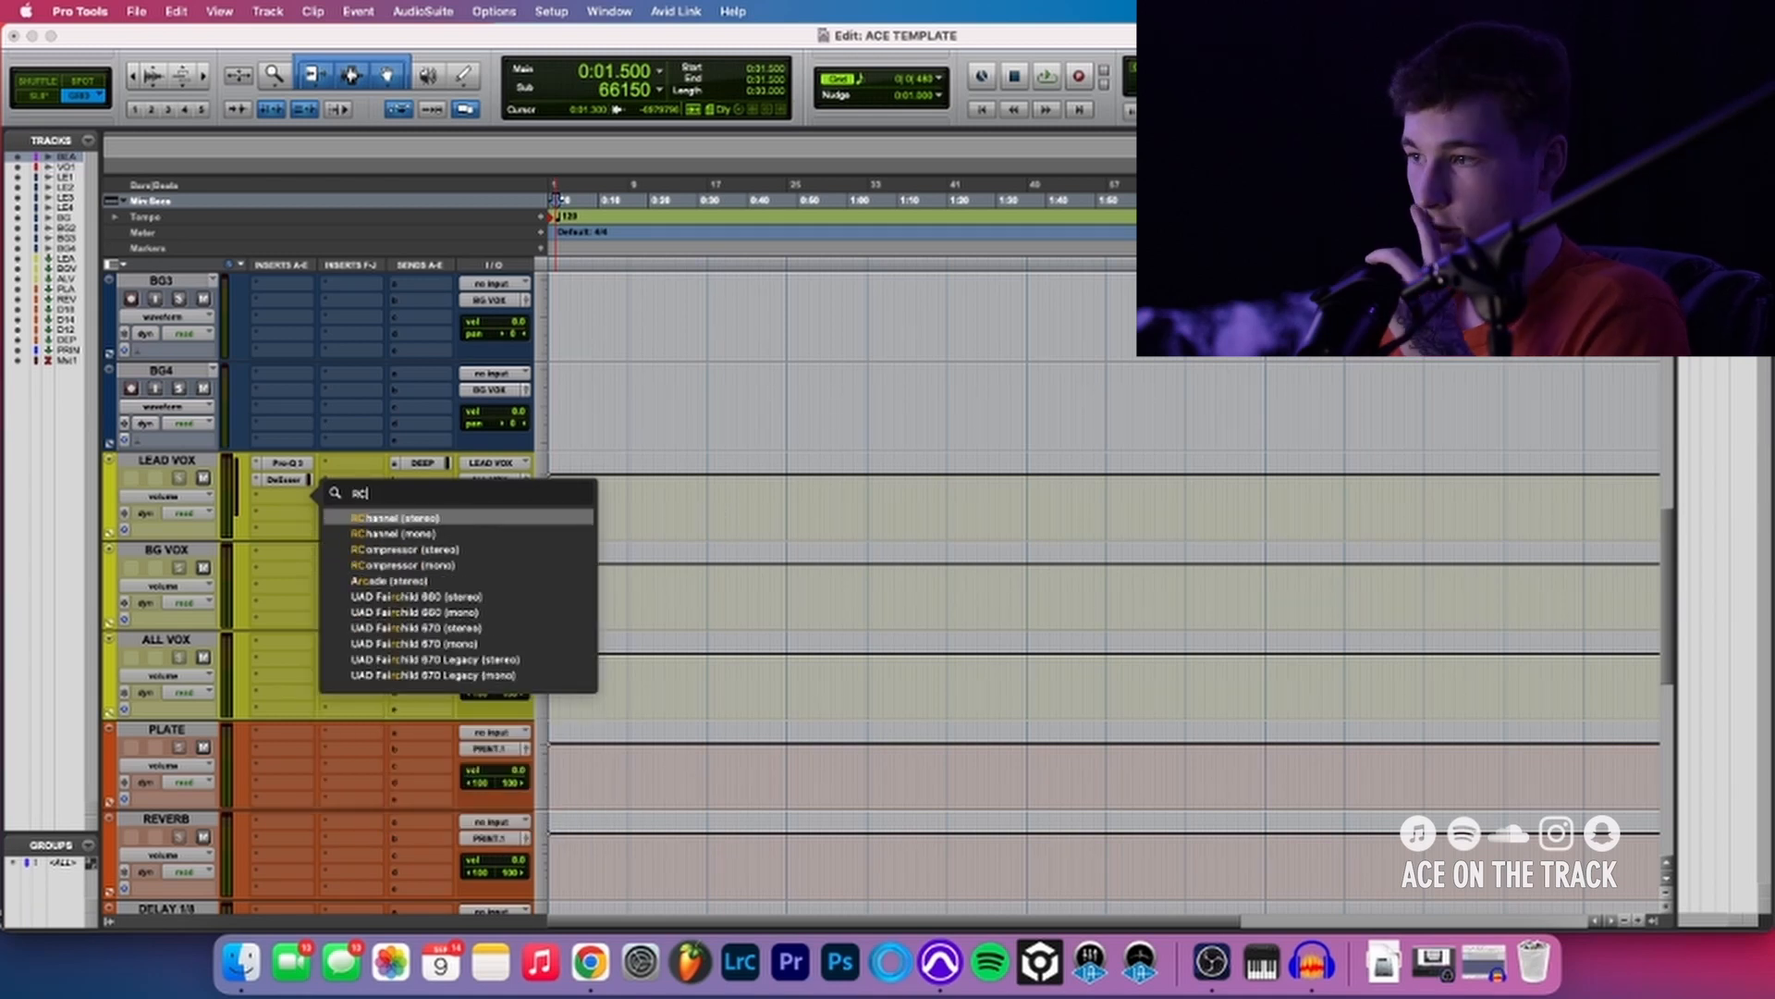
left_click(417, 551)
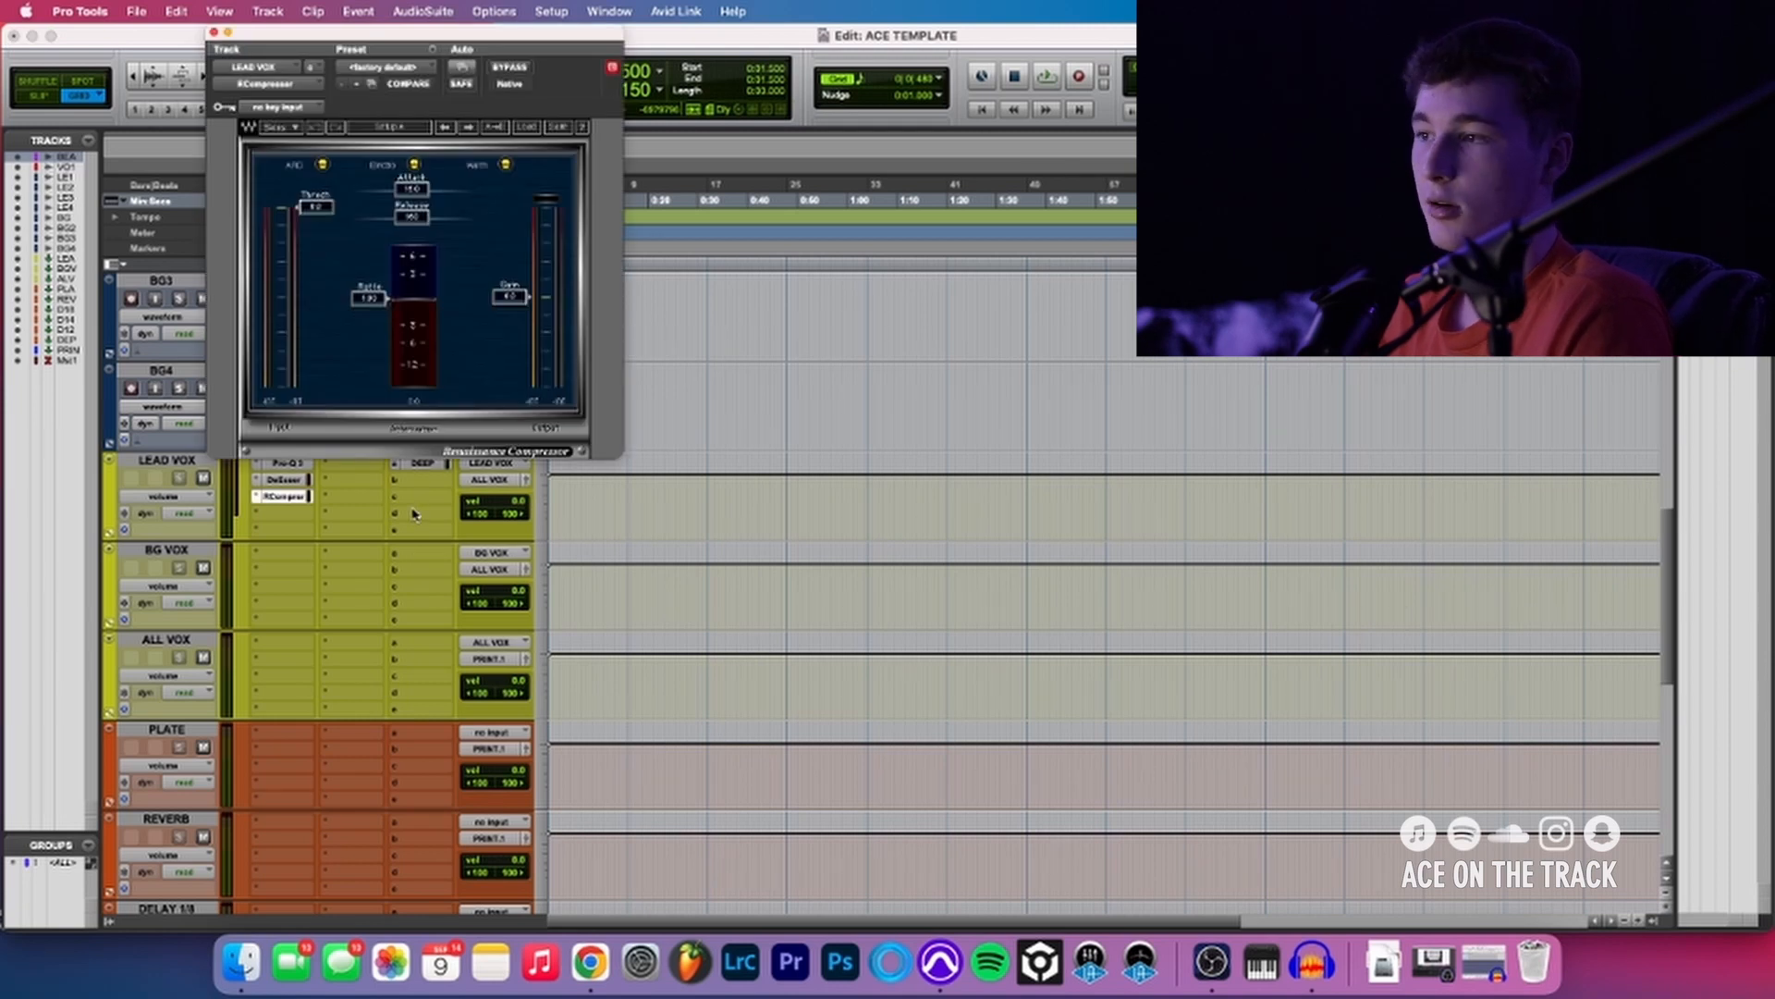
key("super+w")
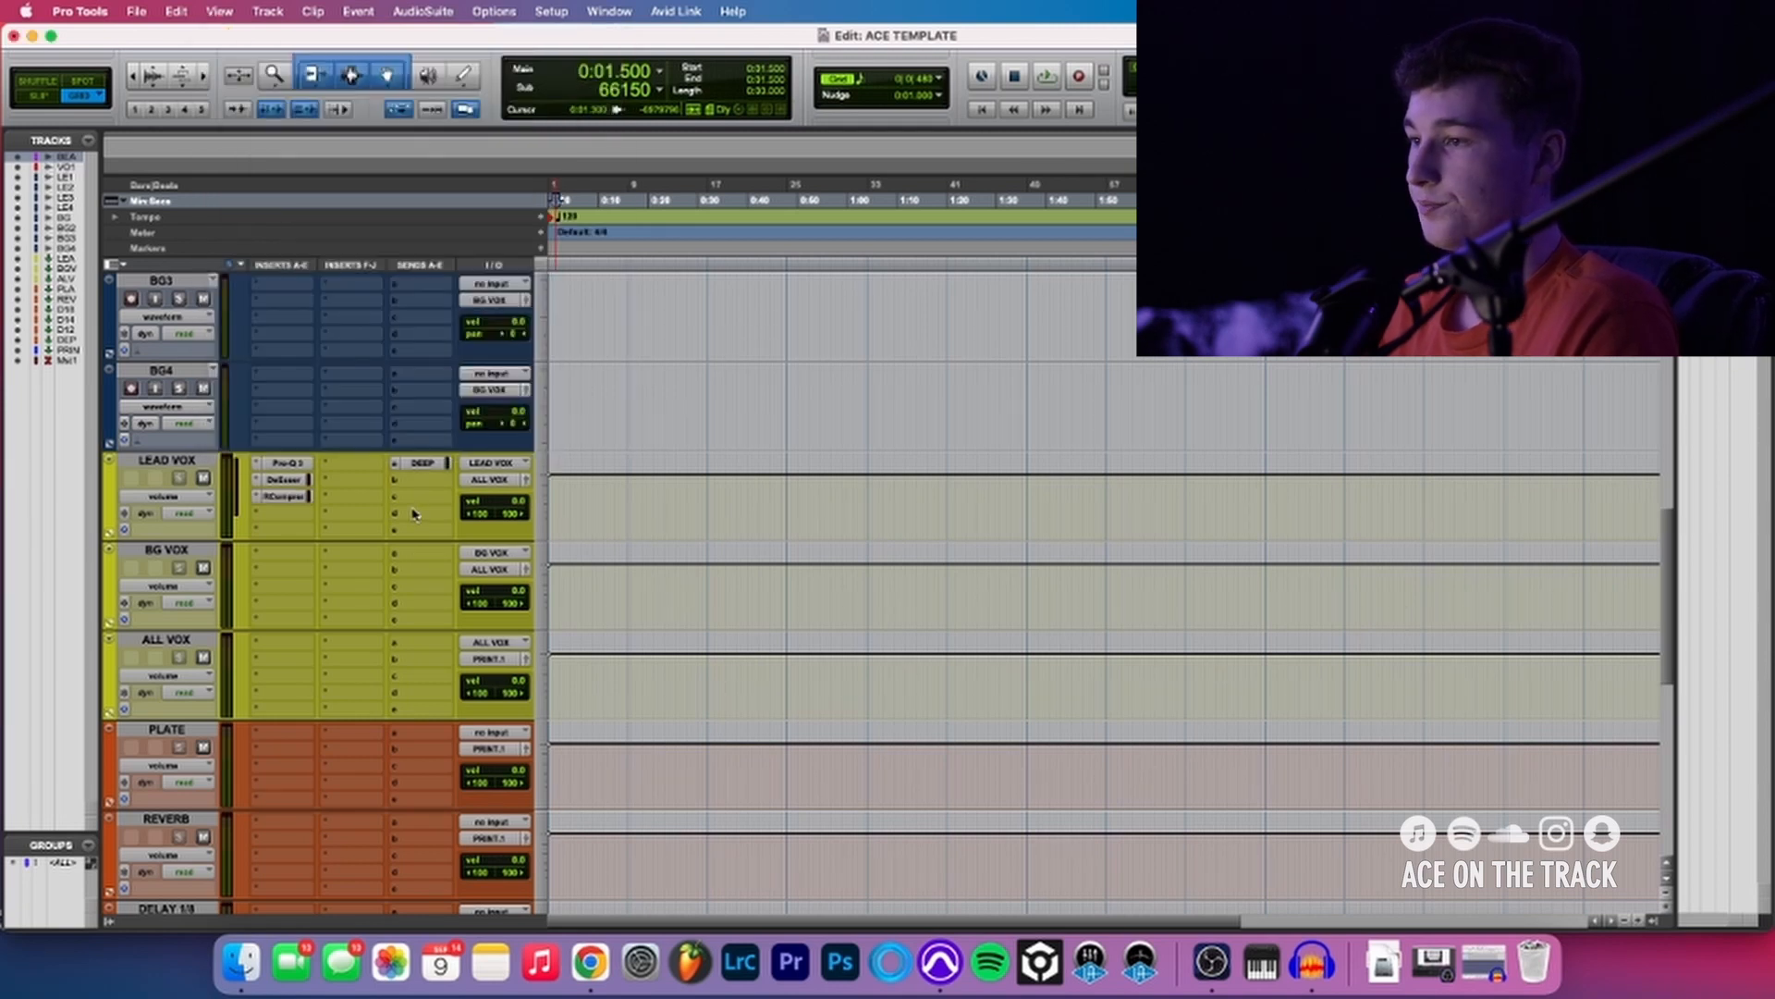
left_click(301, 517)
left_click(272, 359)
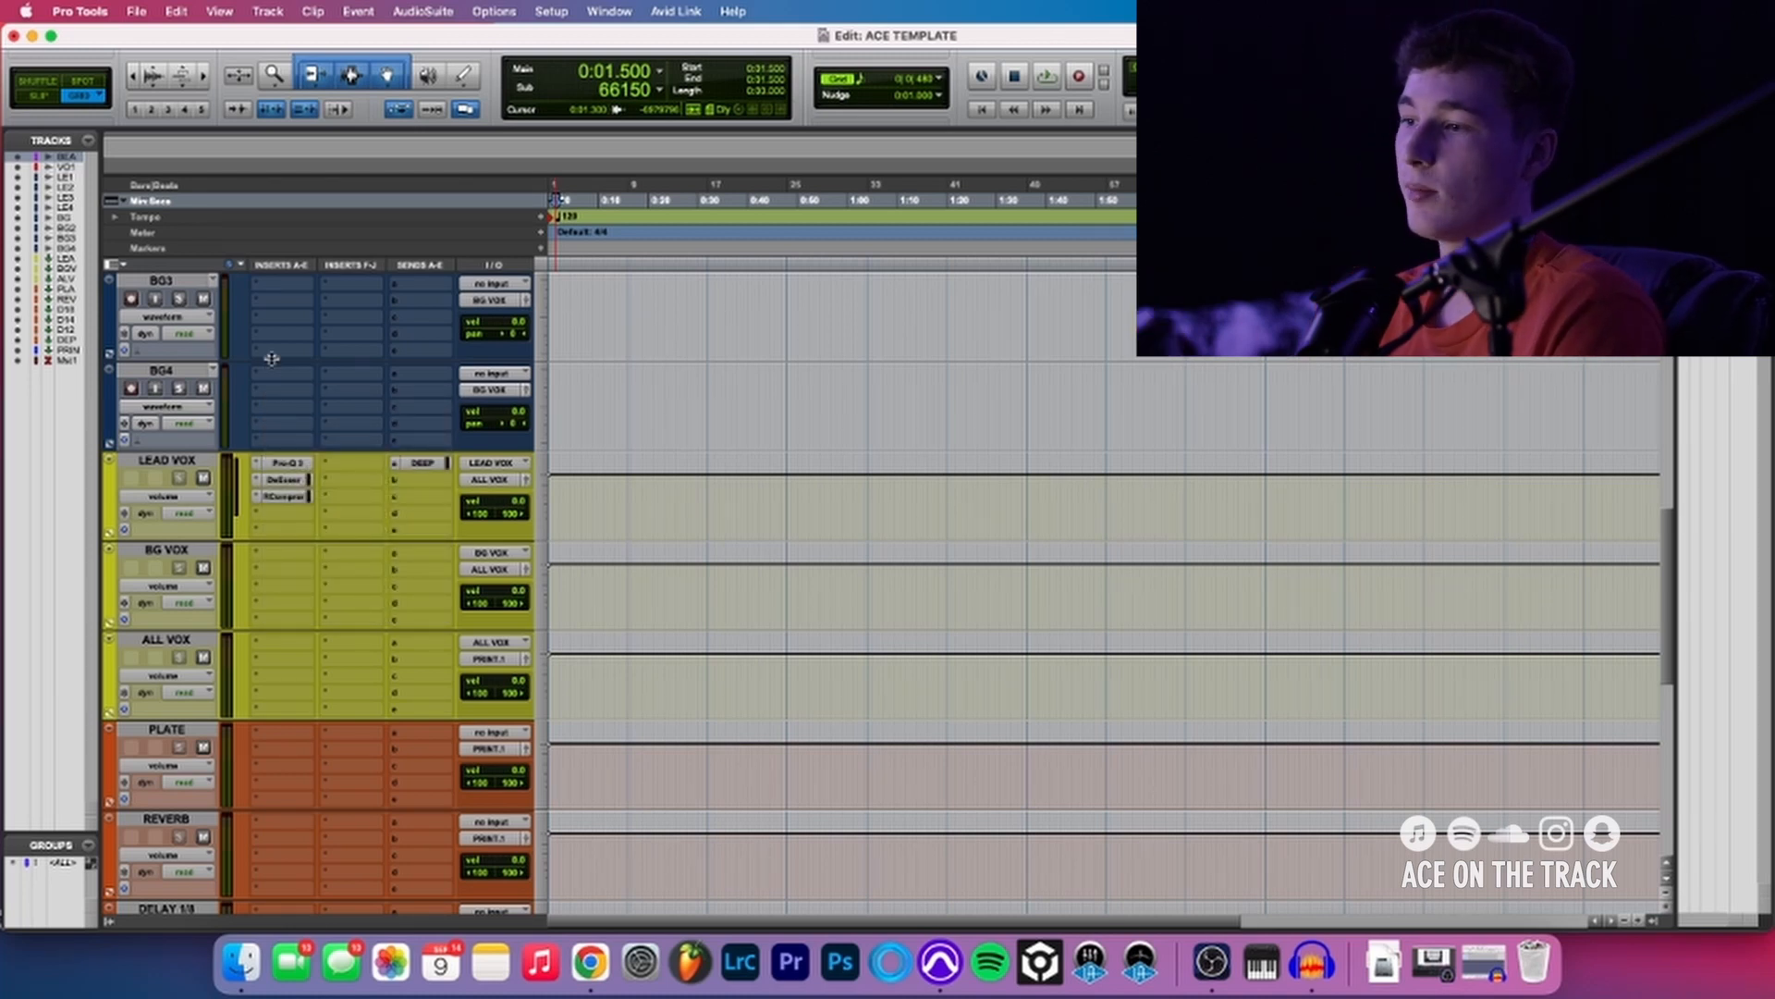
- Open and close each LEAD VOX plug-in in turn to review Pro-Q 3, DeEsser and RCompressor
left_click(284, 463)
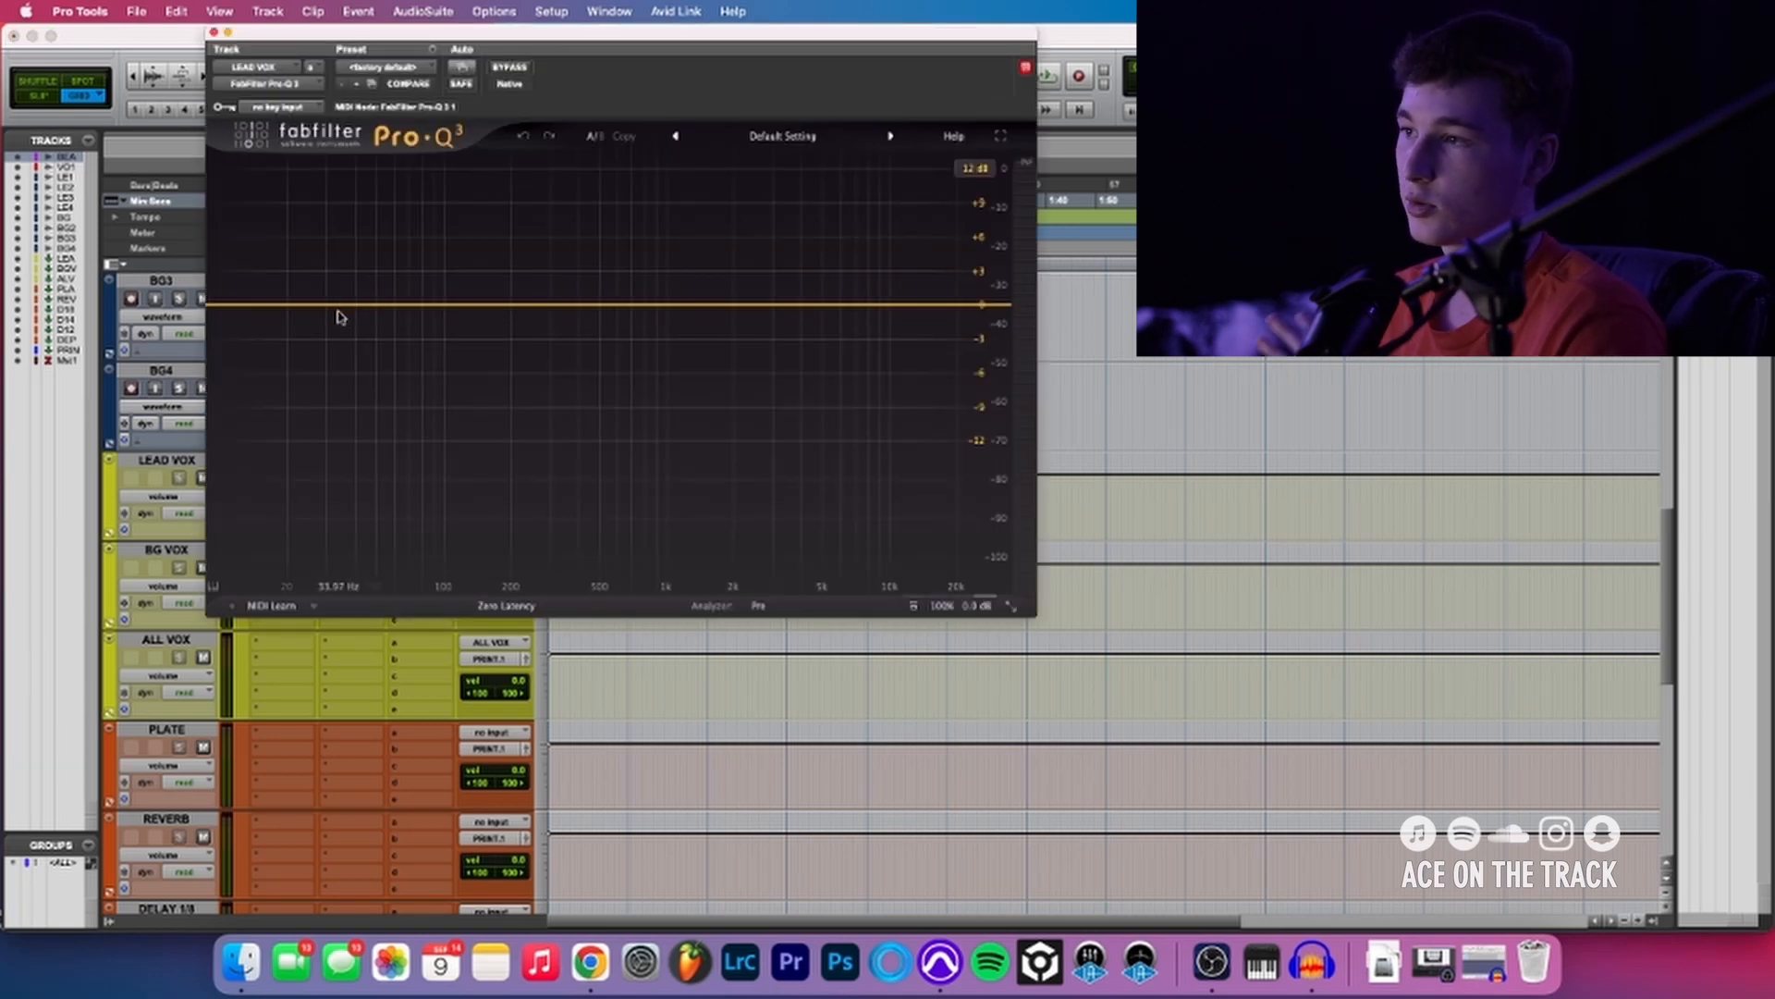
key("super+w")
left_click(284, 479)
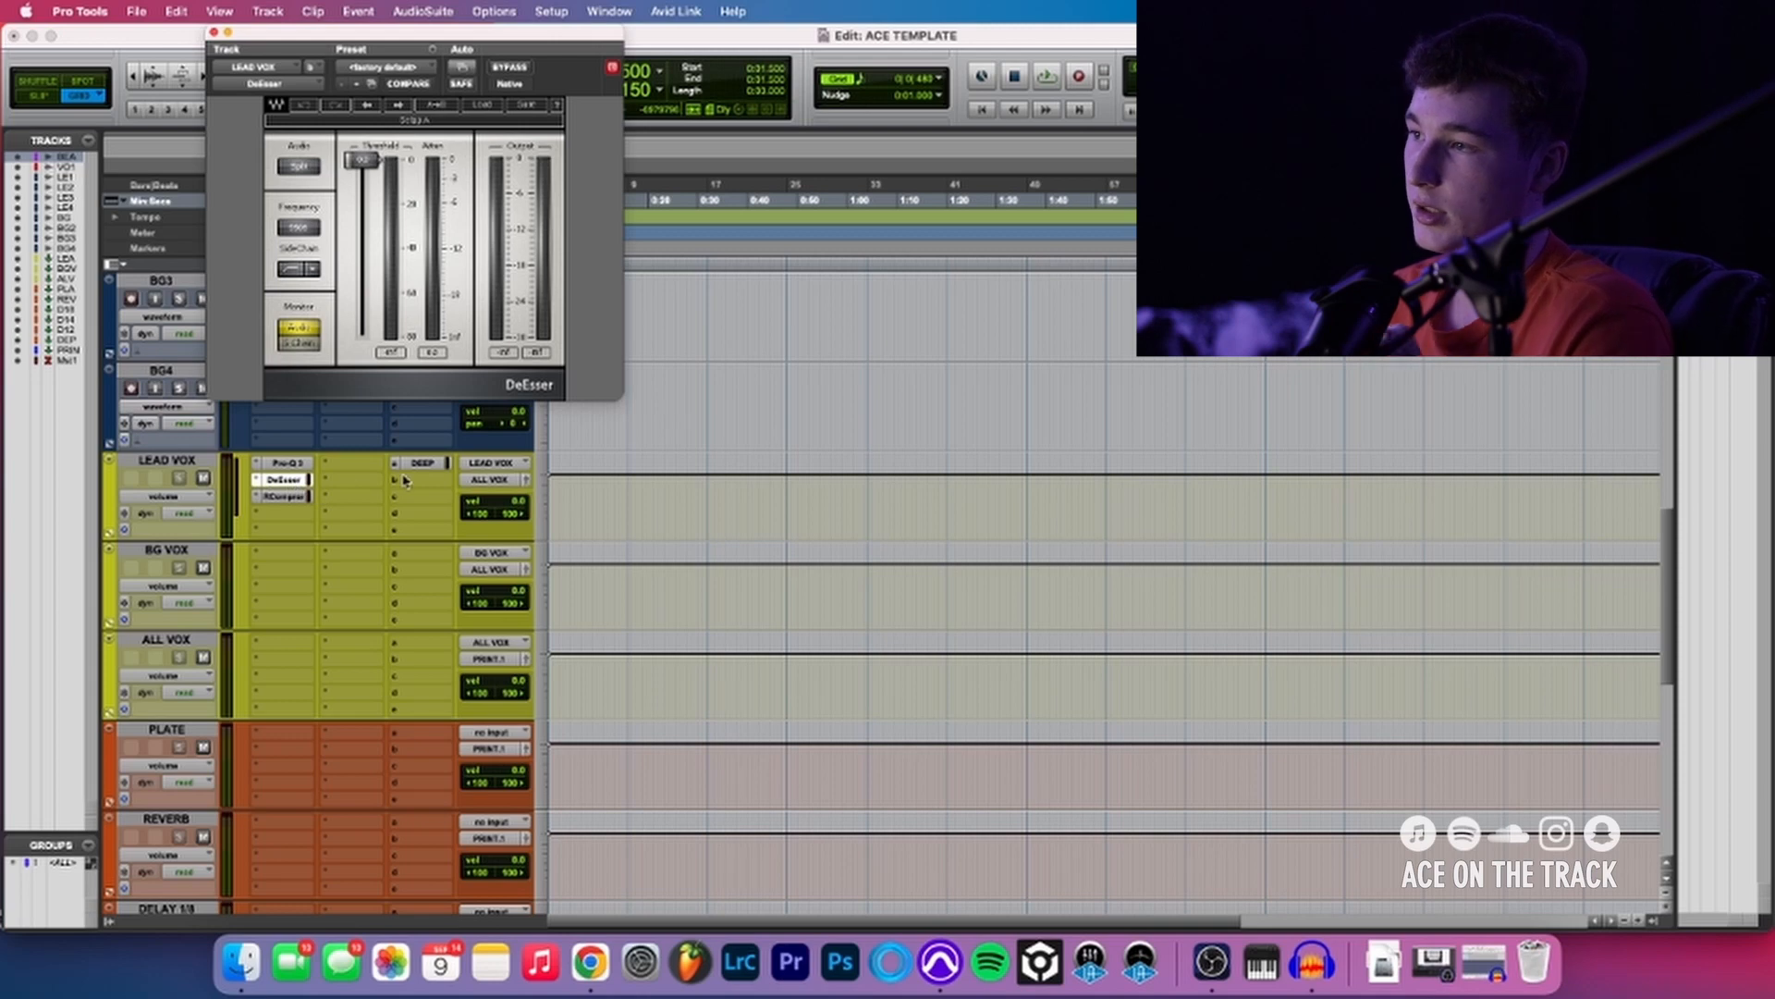
key("super+w")
left_click(301, 498)
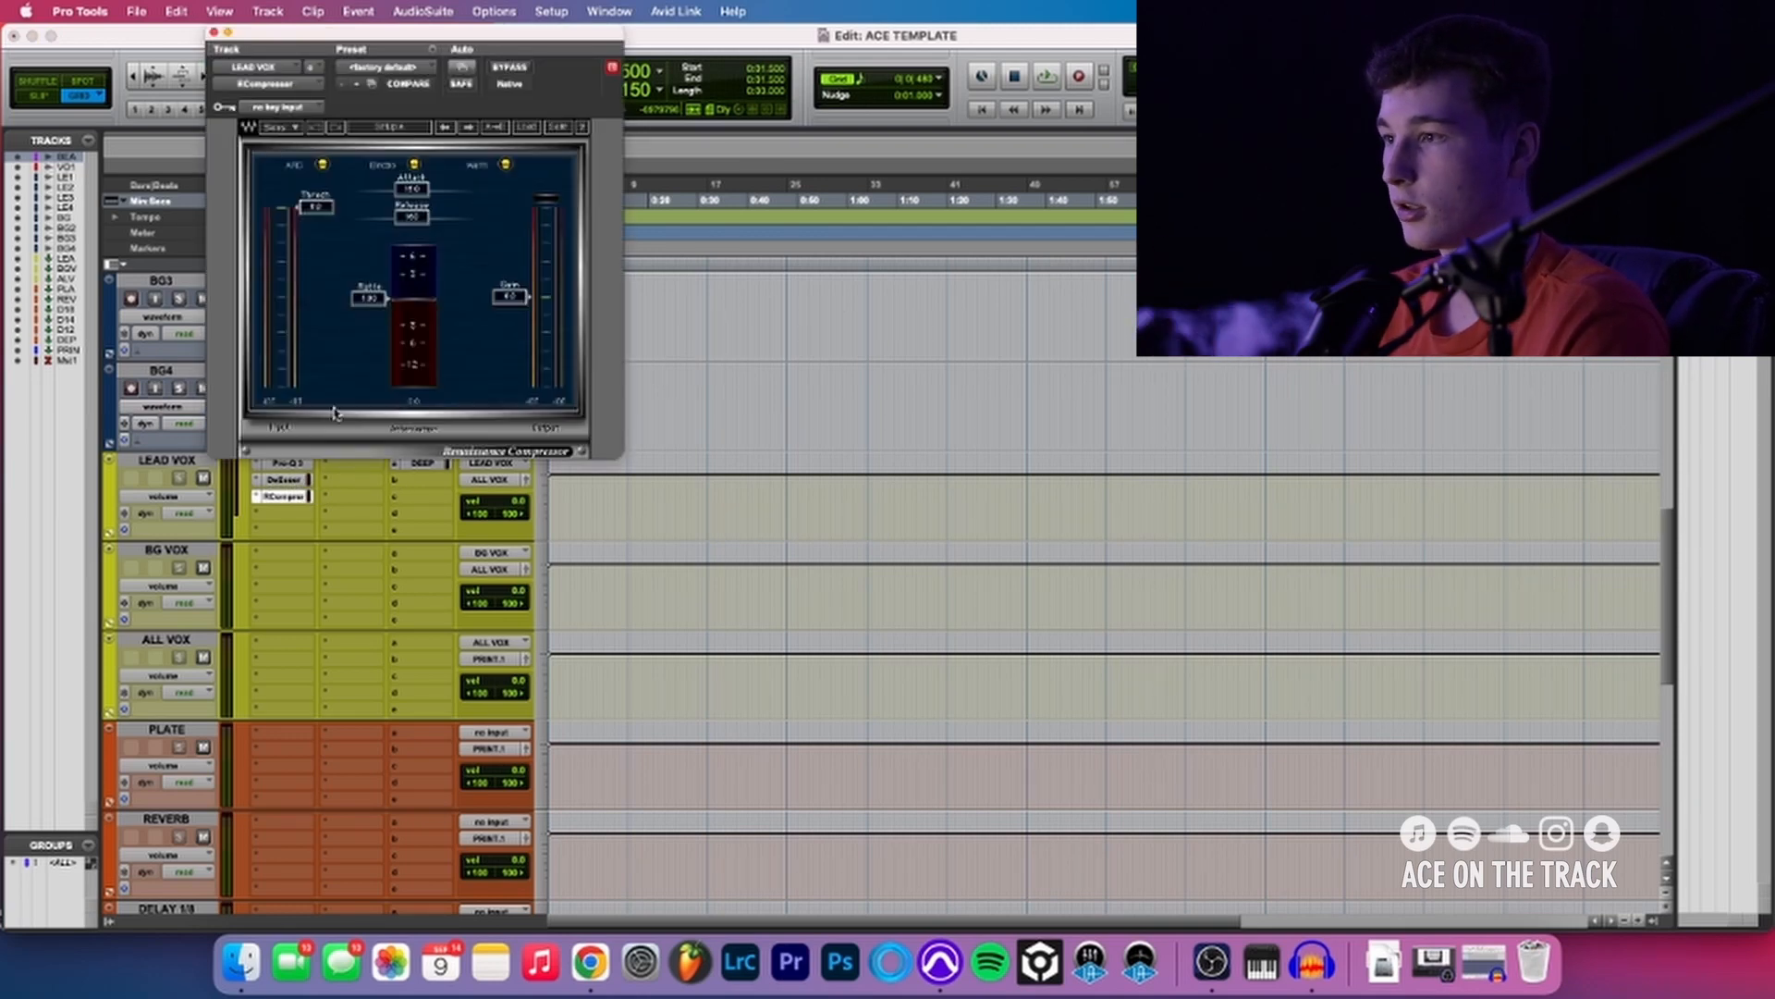
key("super+w")
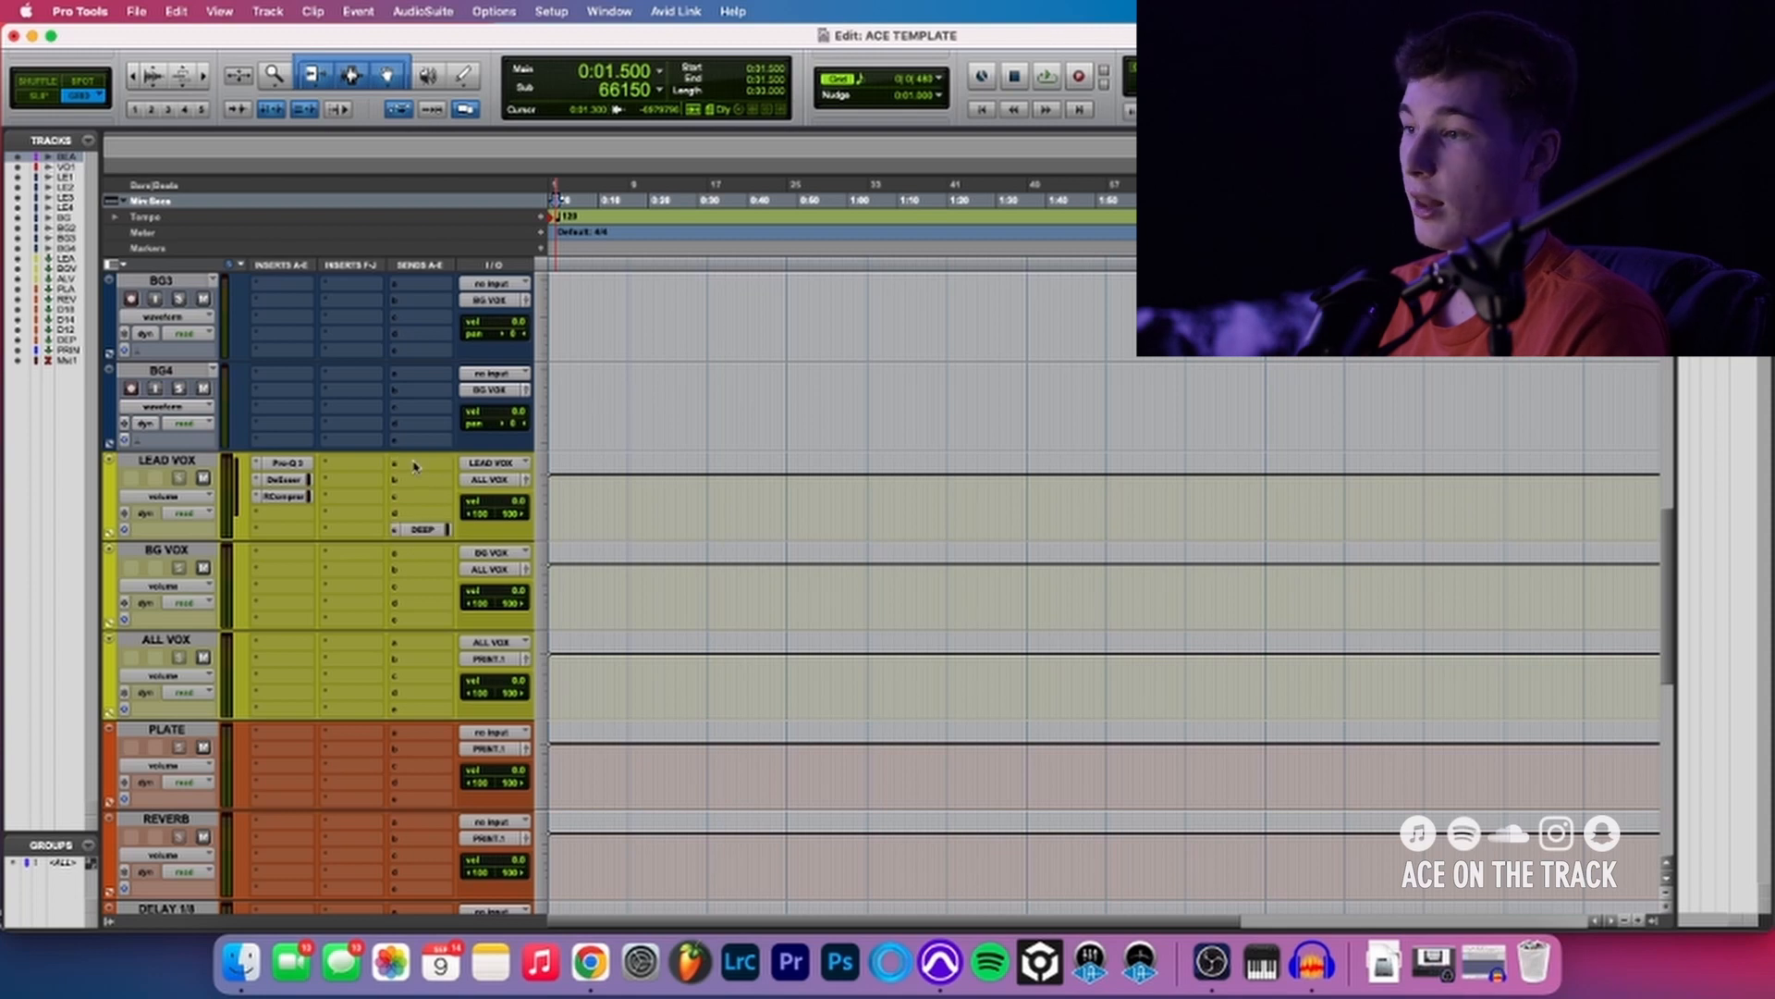
- Assign LEAD VOX's first send slot to the stereo REVERB track
left_click(414, 477)
mouse_move(438, 478)
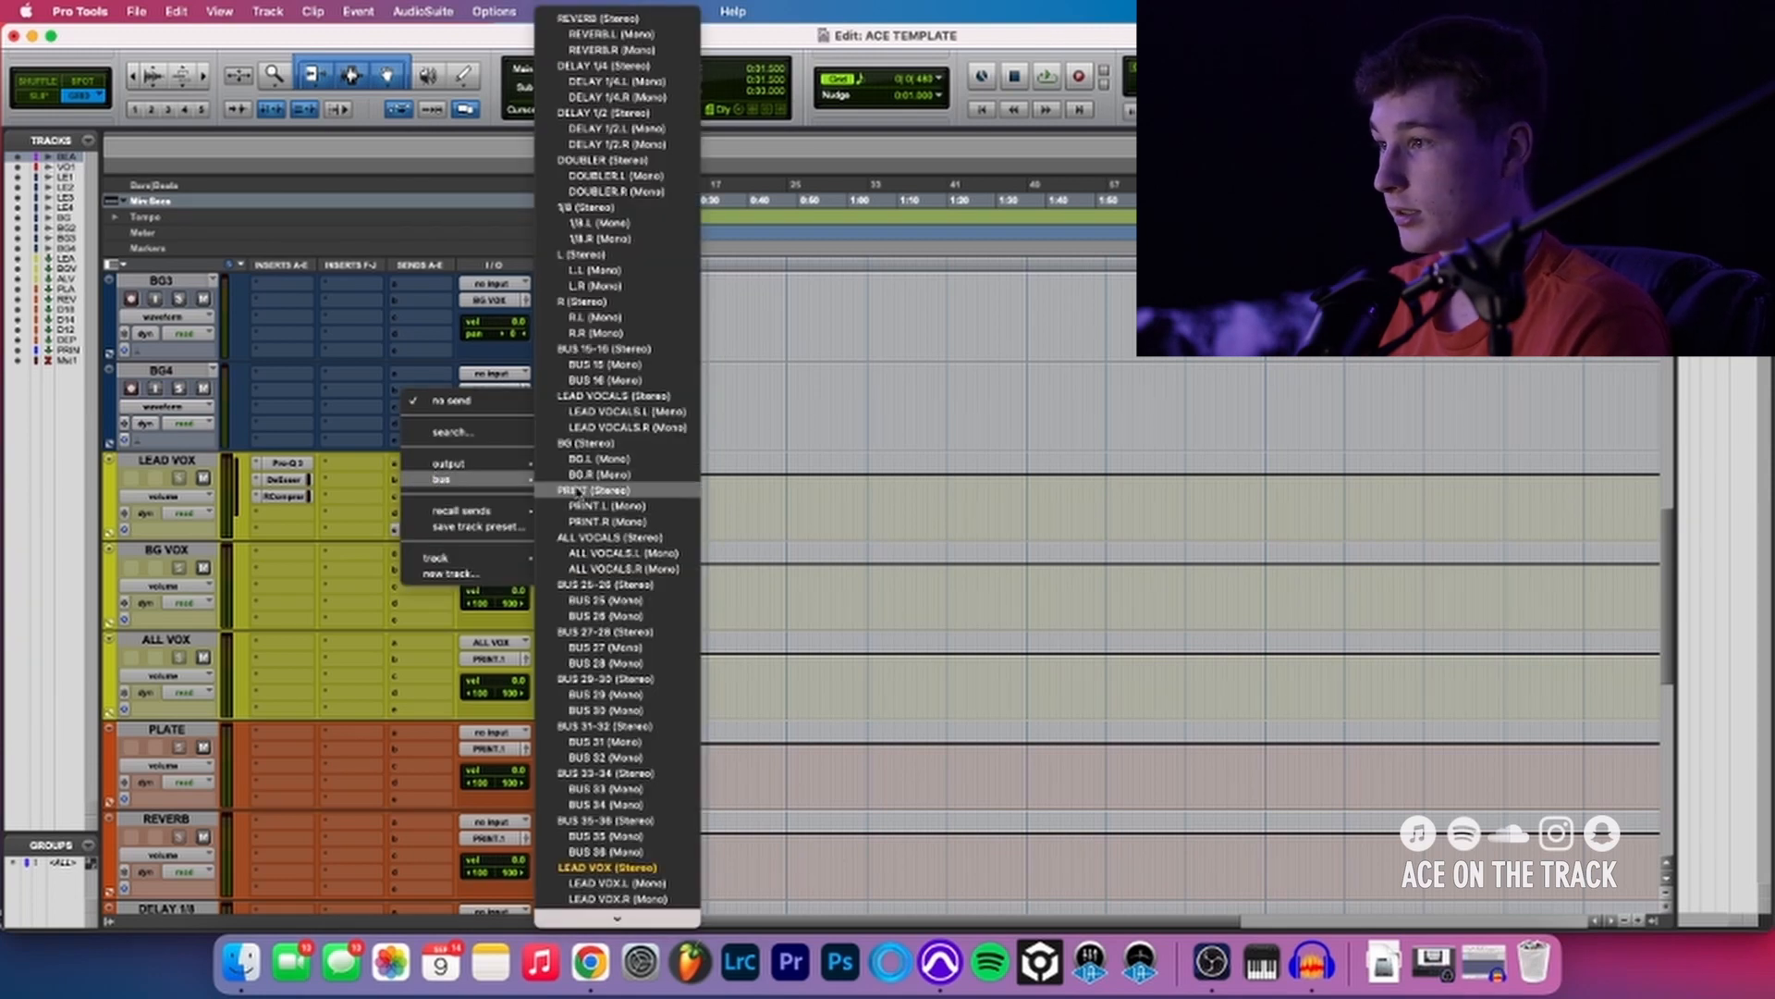
mouse_move(476, 559)
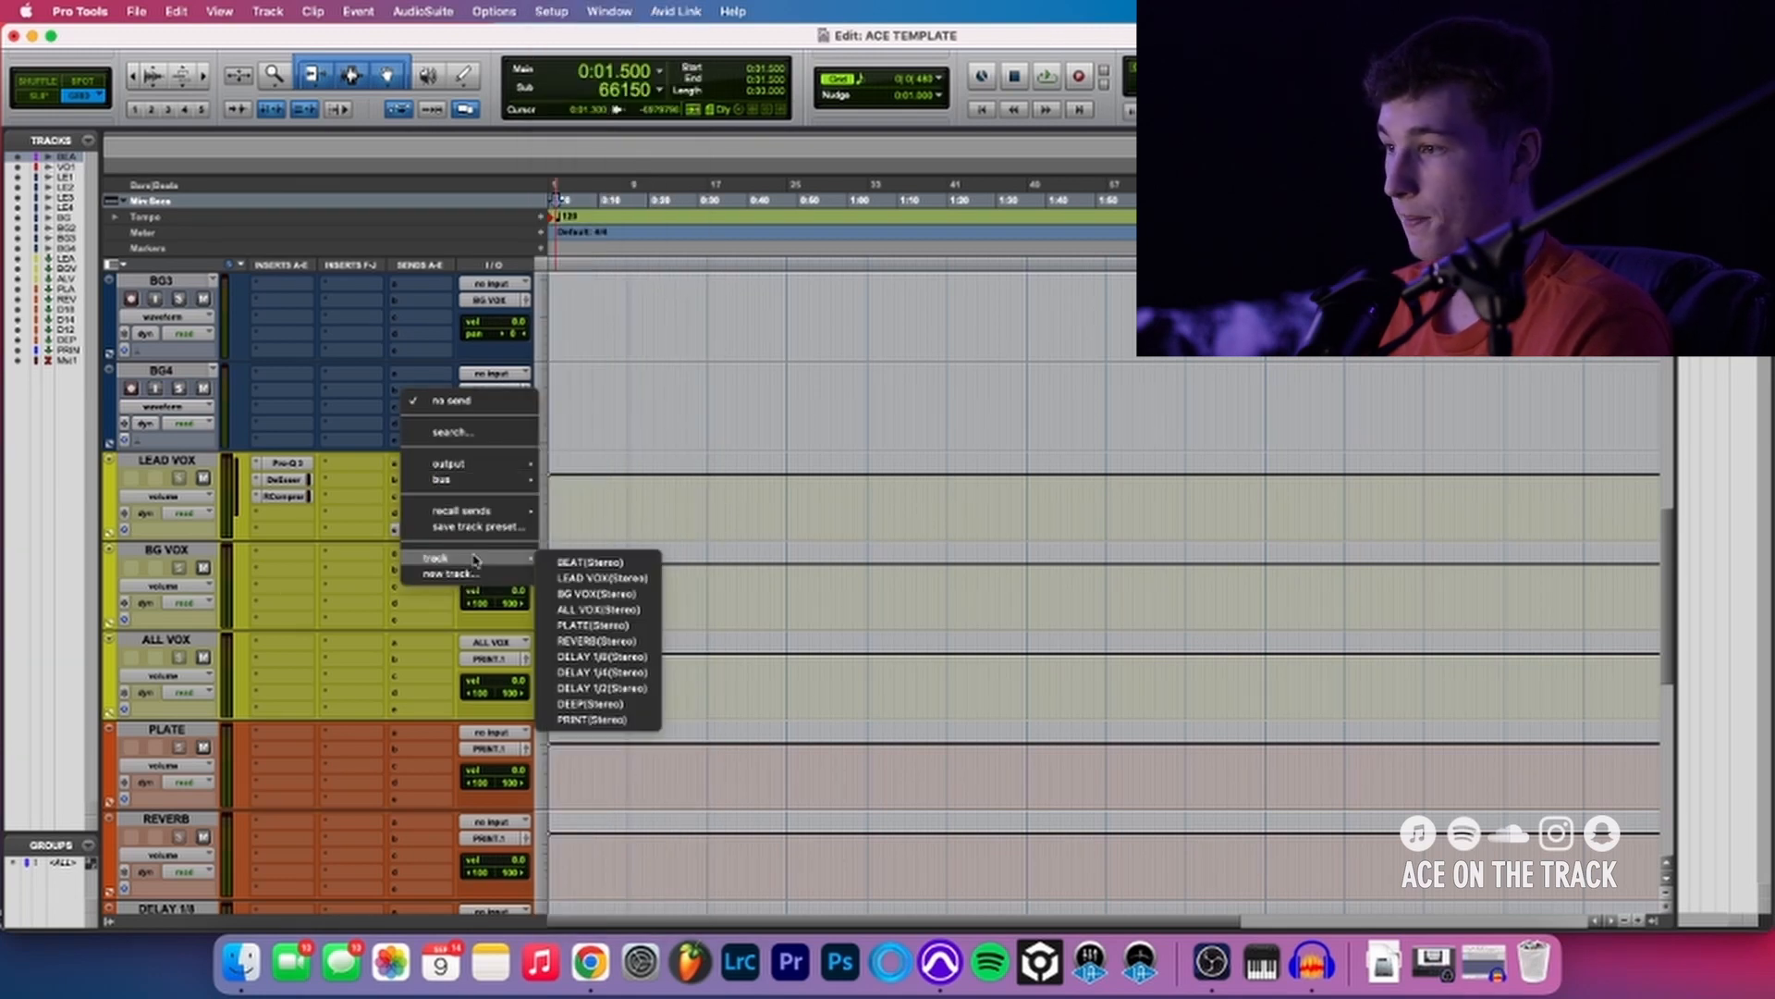
left_click(602, 641)
- Insert ValhallaVintageVerb (stereo) on the PLATE track, move it to the REVERB track's first insert slot and close its window
left_click(279, 747)
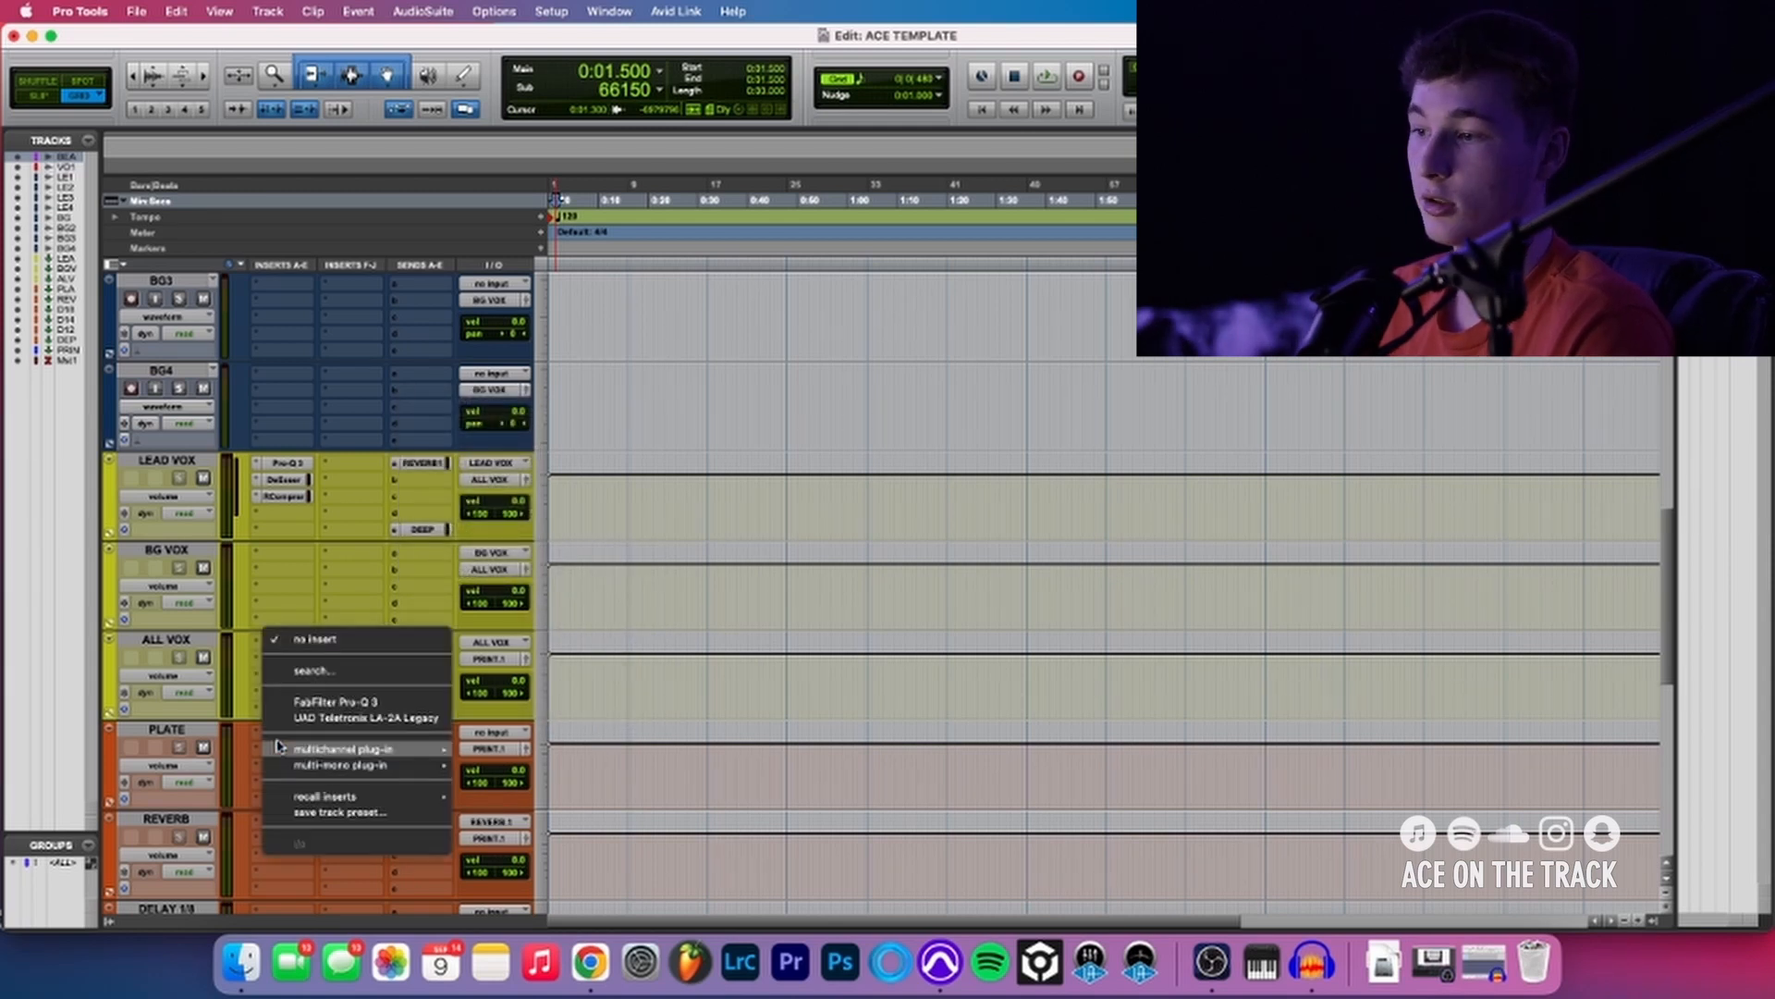
type("val")
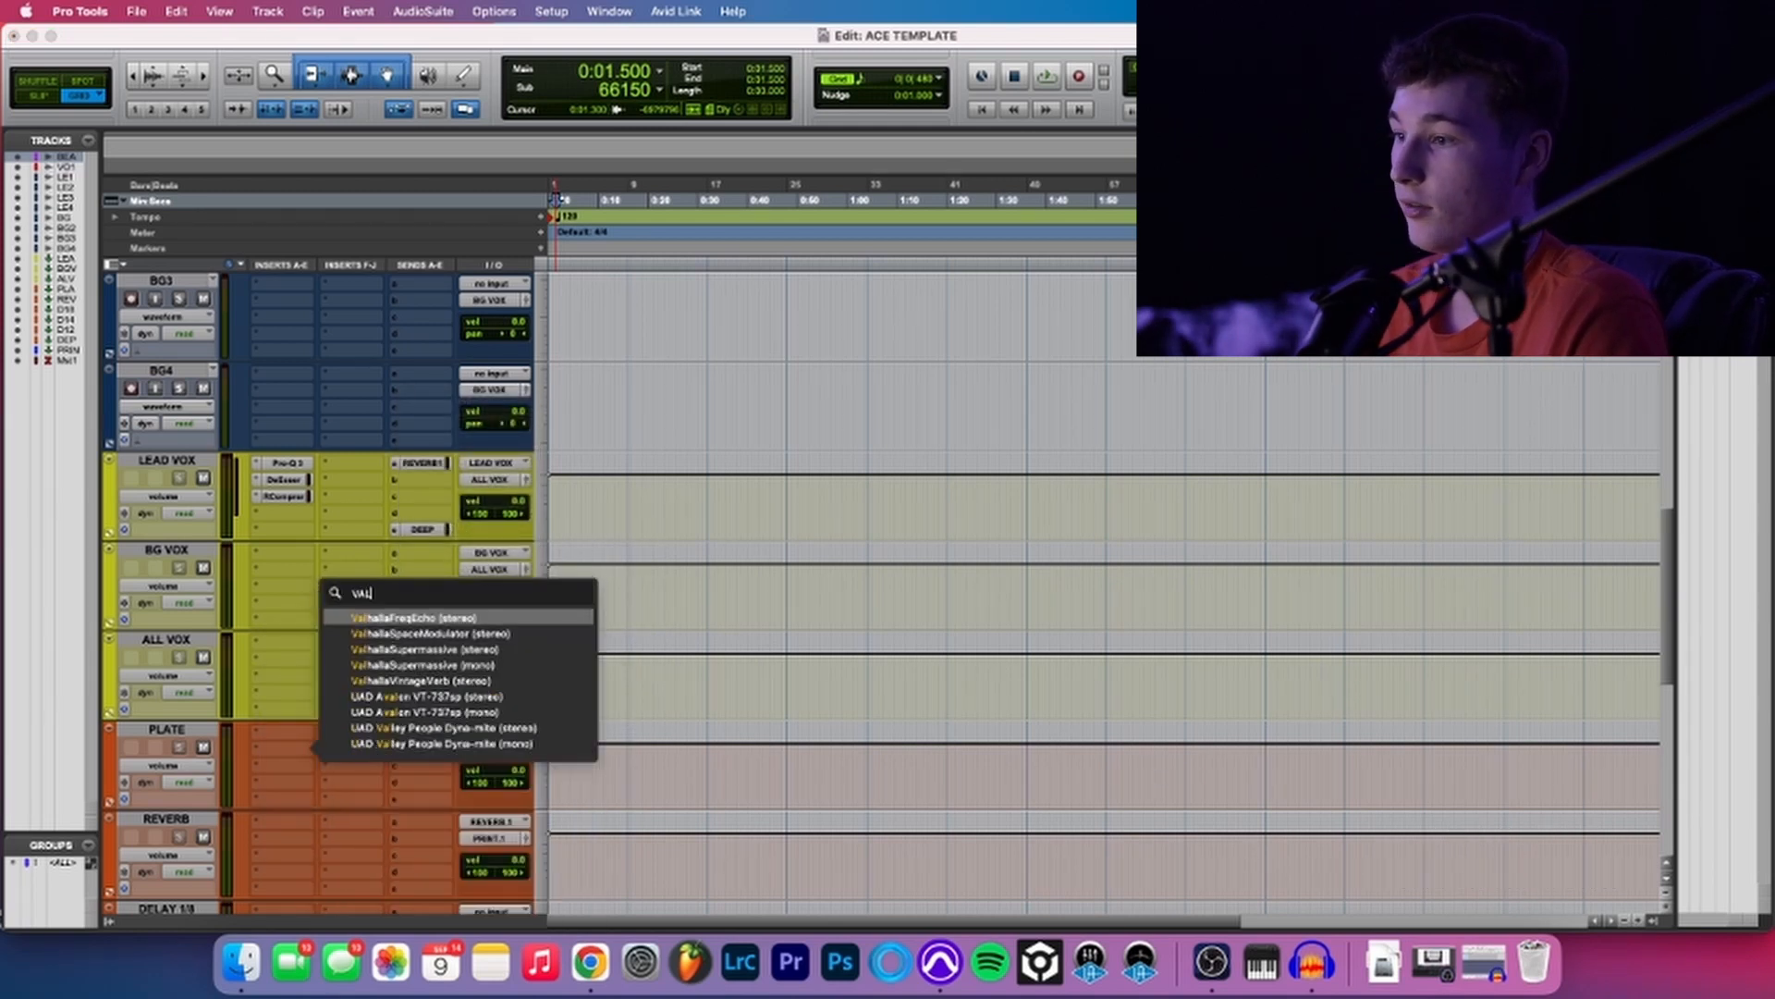
left_click(423, 687)
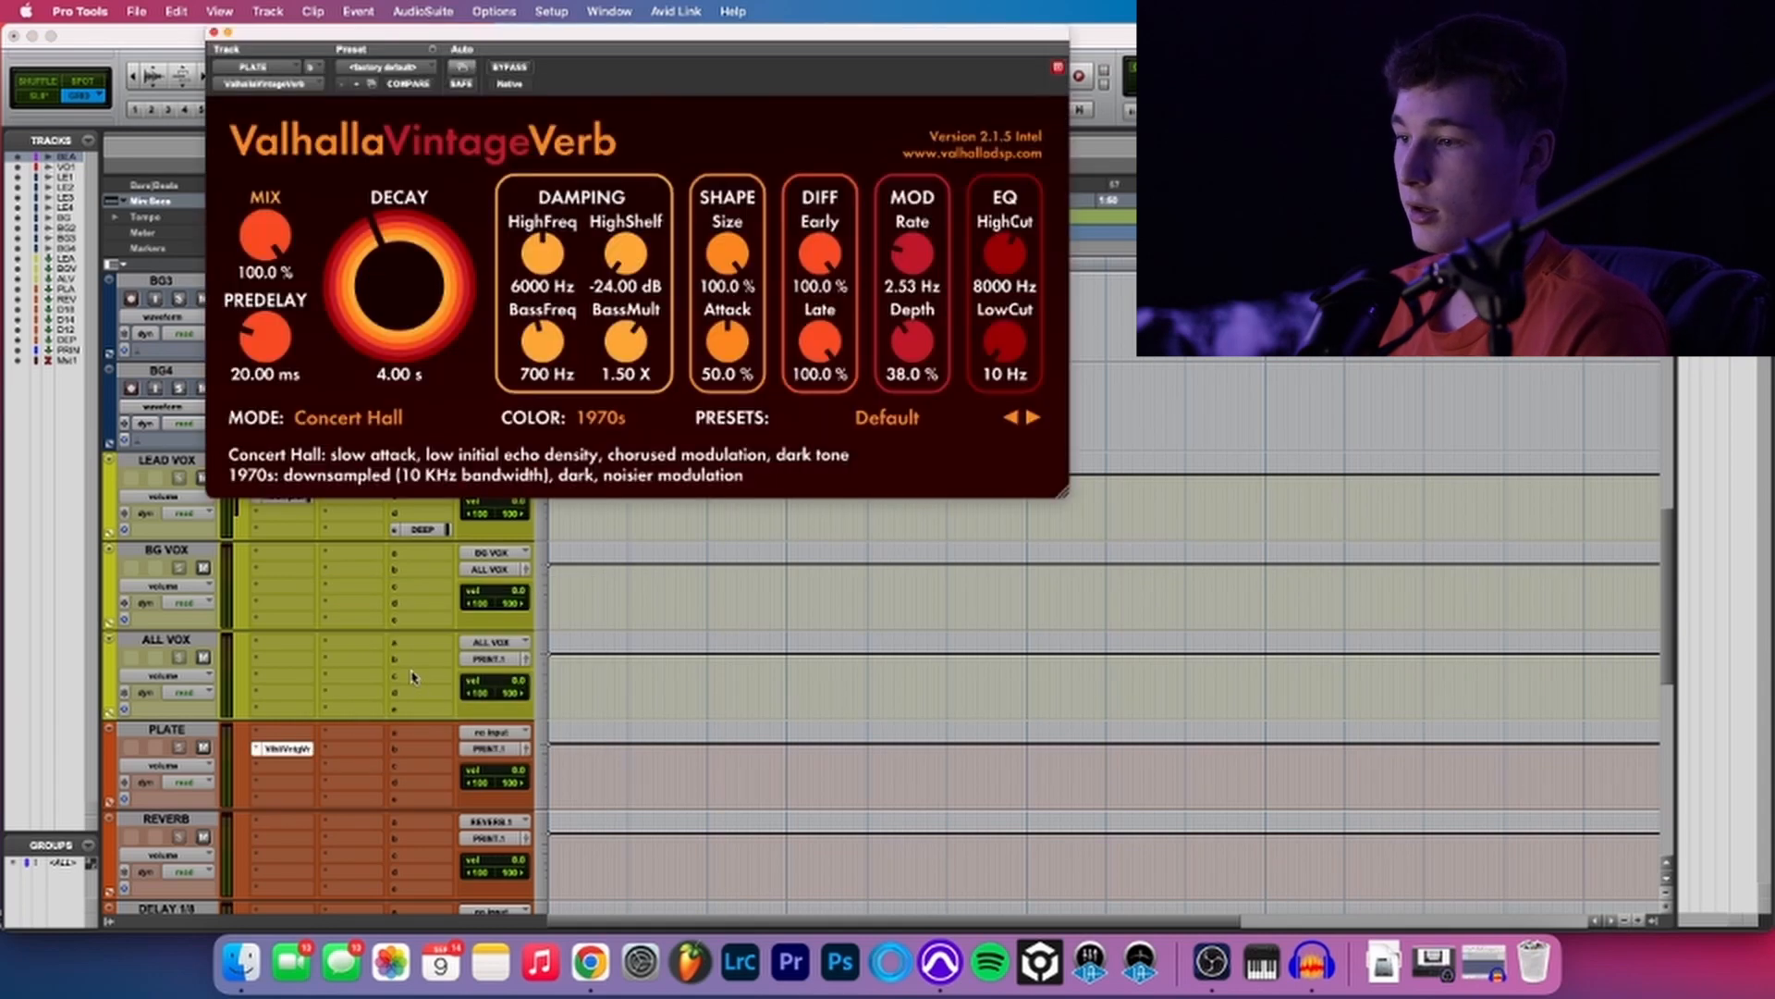
left_click_drag(300, 749, 303, 821)
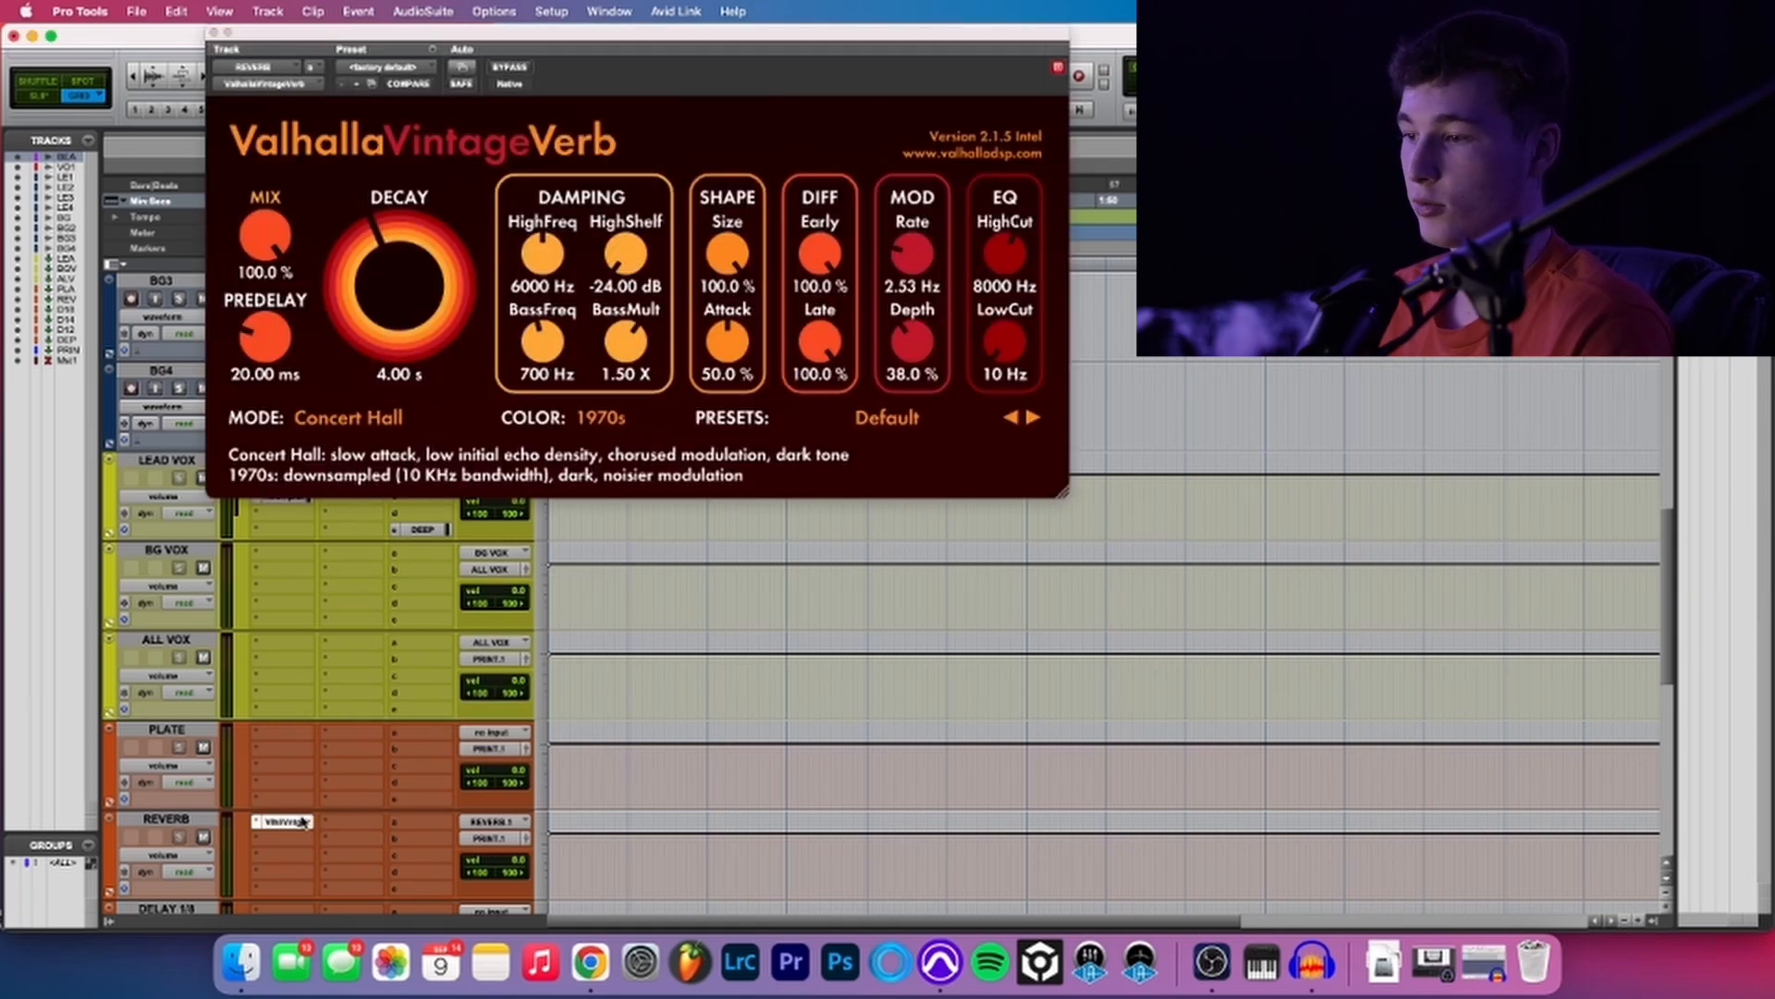
left_click(304, 821)
left_click(301, 740)
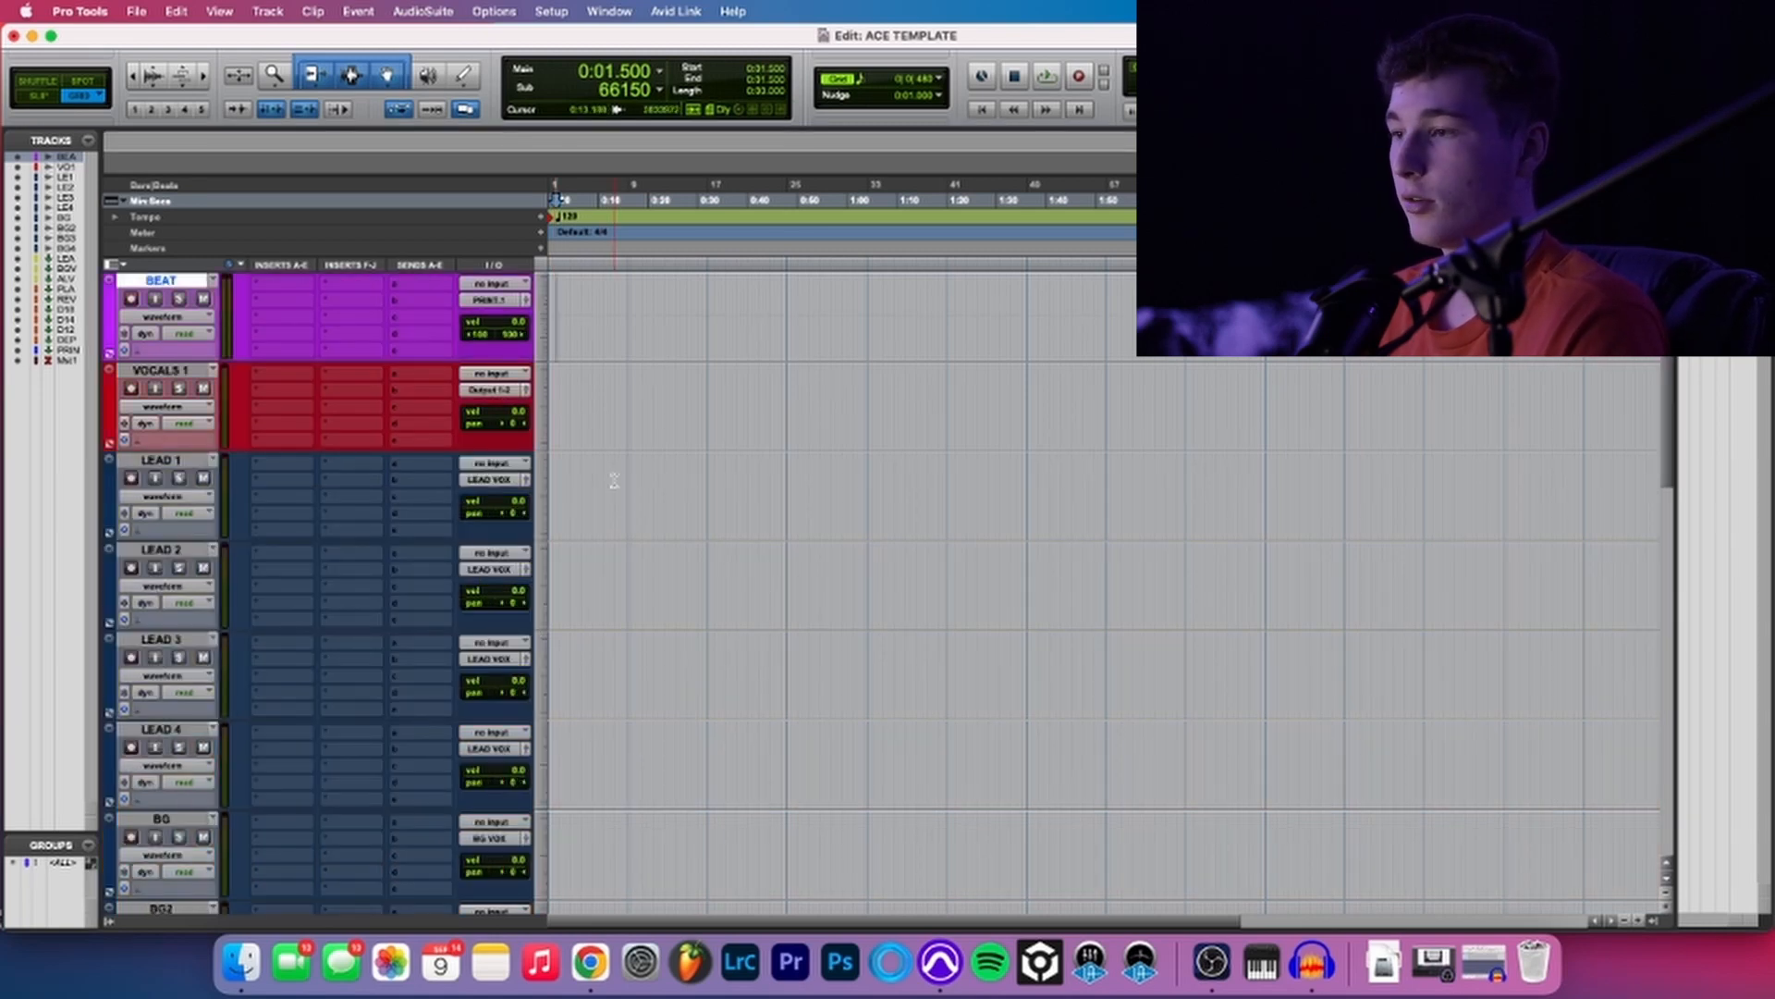
scroll(614, 480, "down", 15)
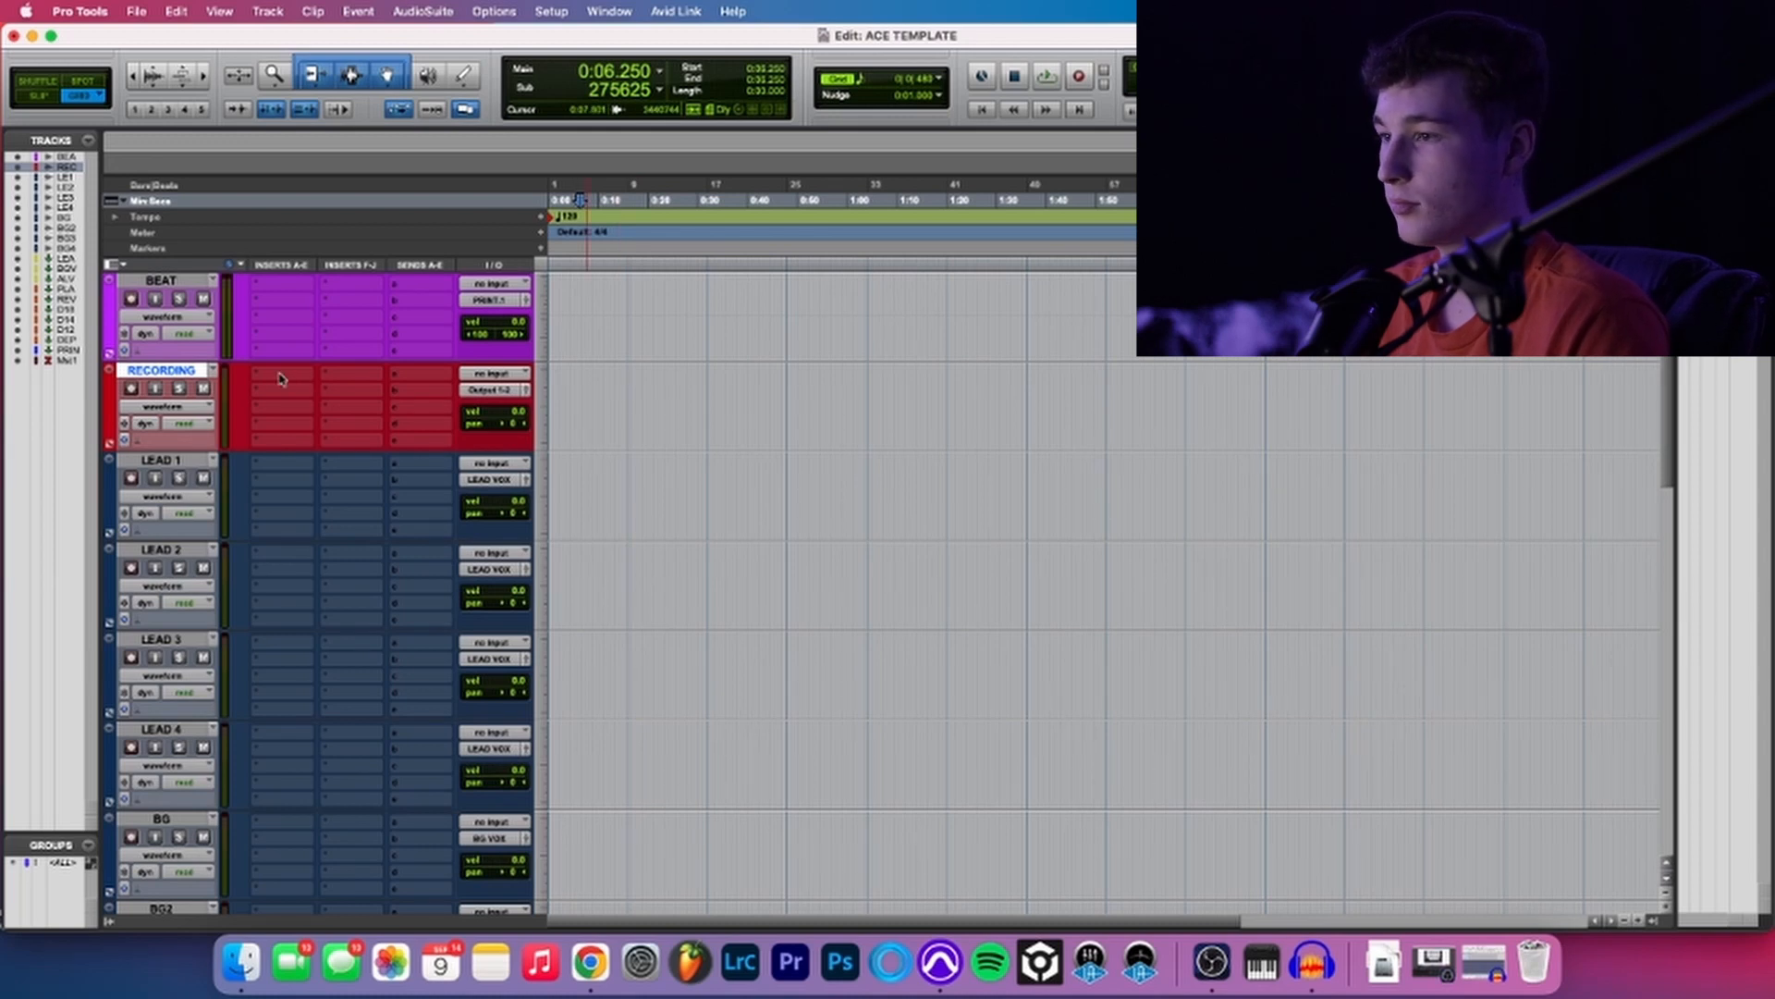
left_click(281, 378)
left_click(220, 354)
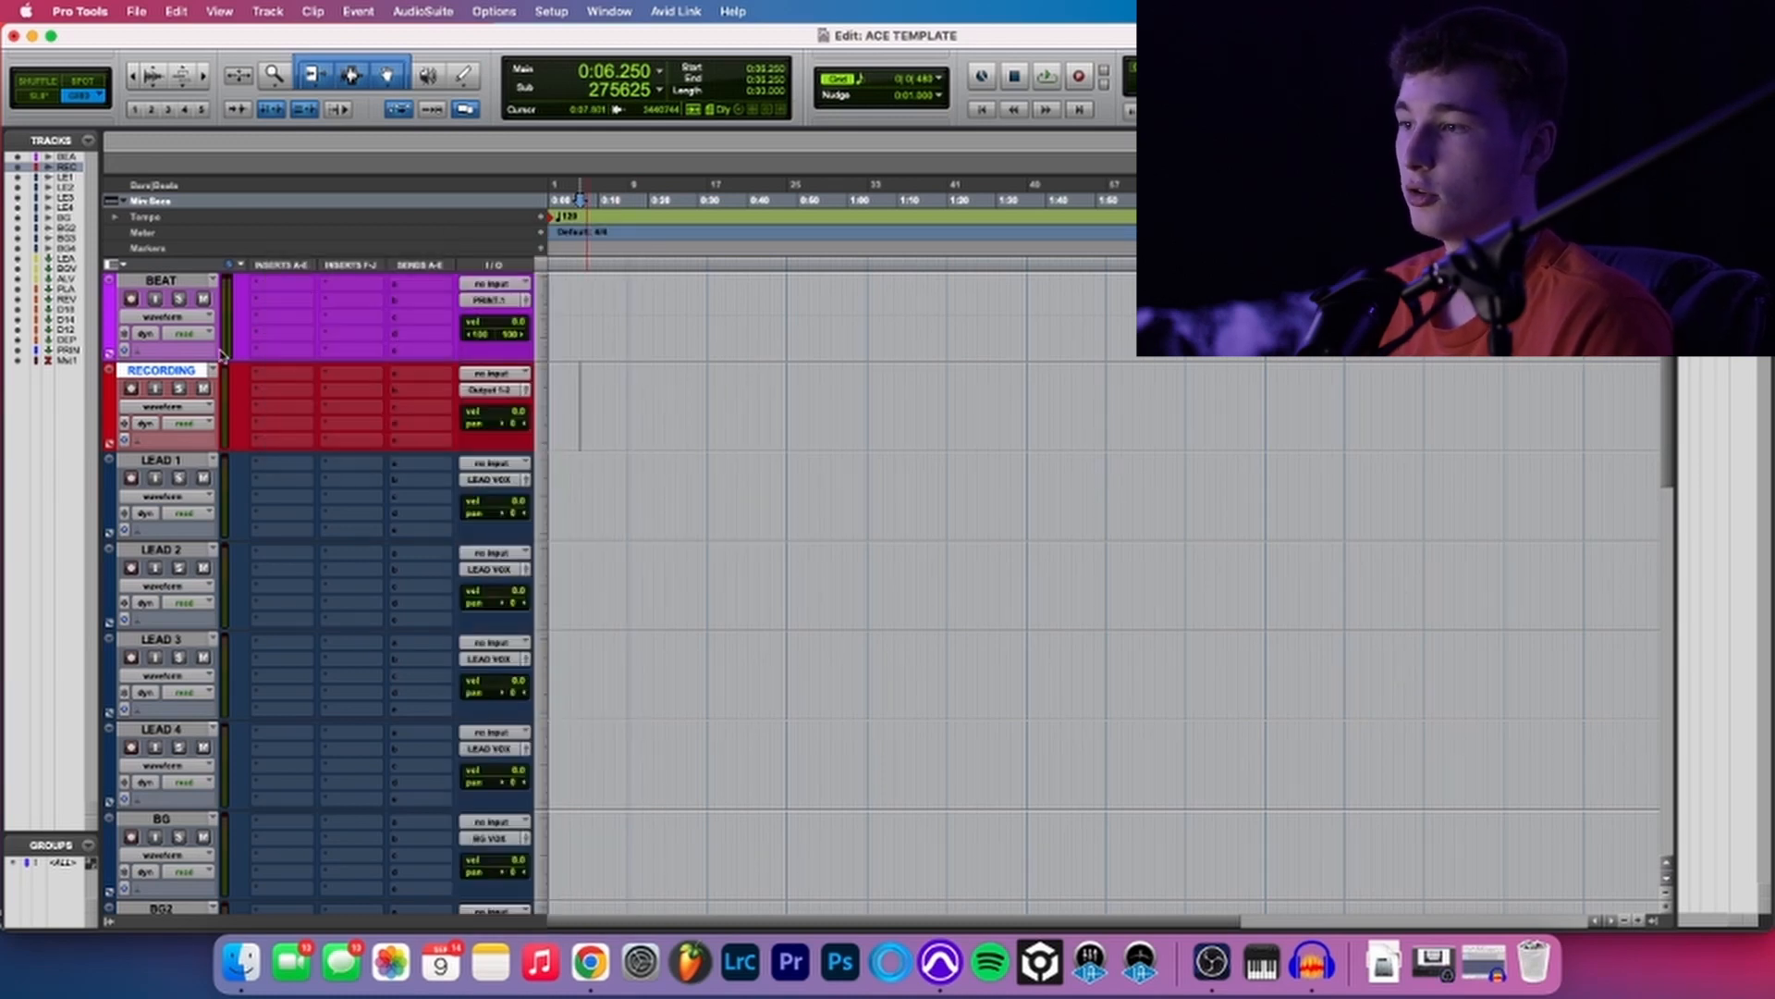
left_click(282, 373)
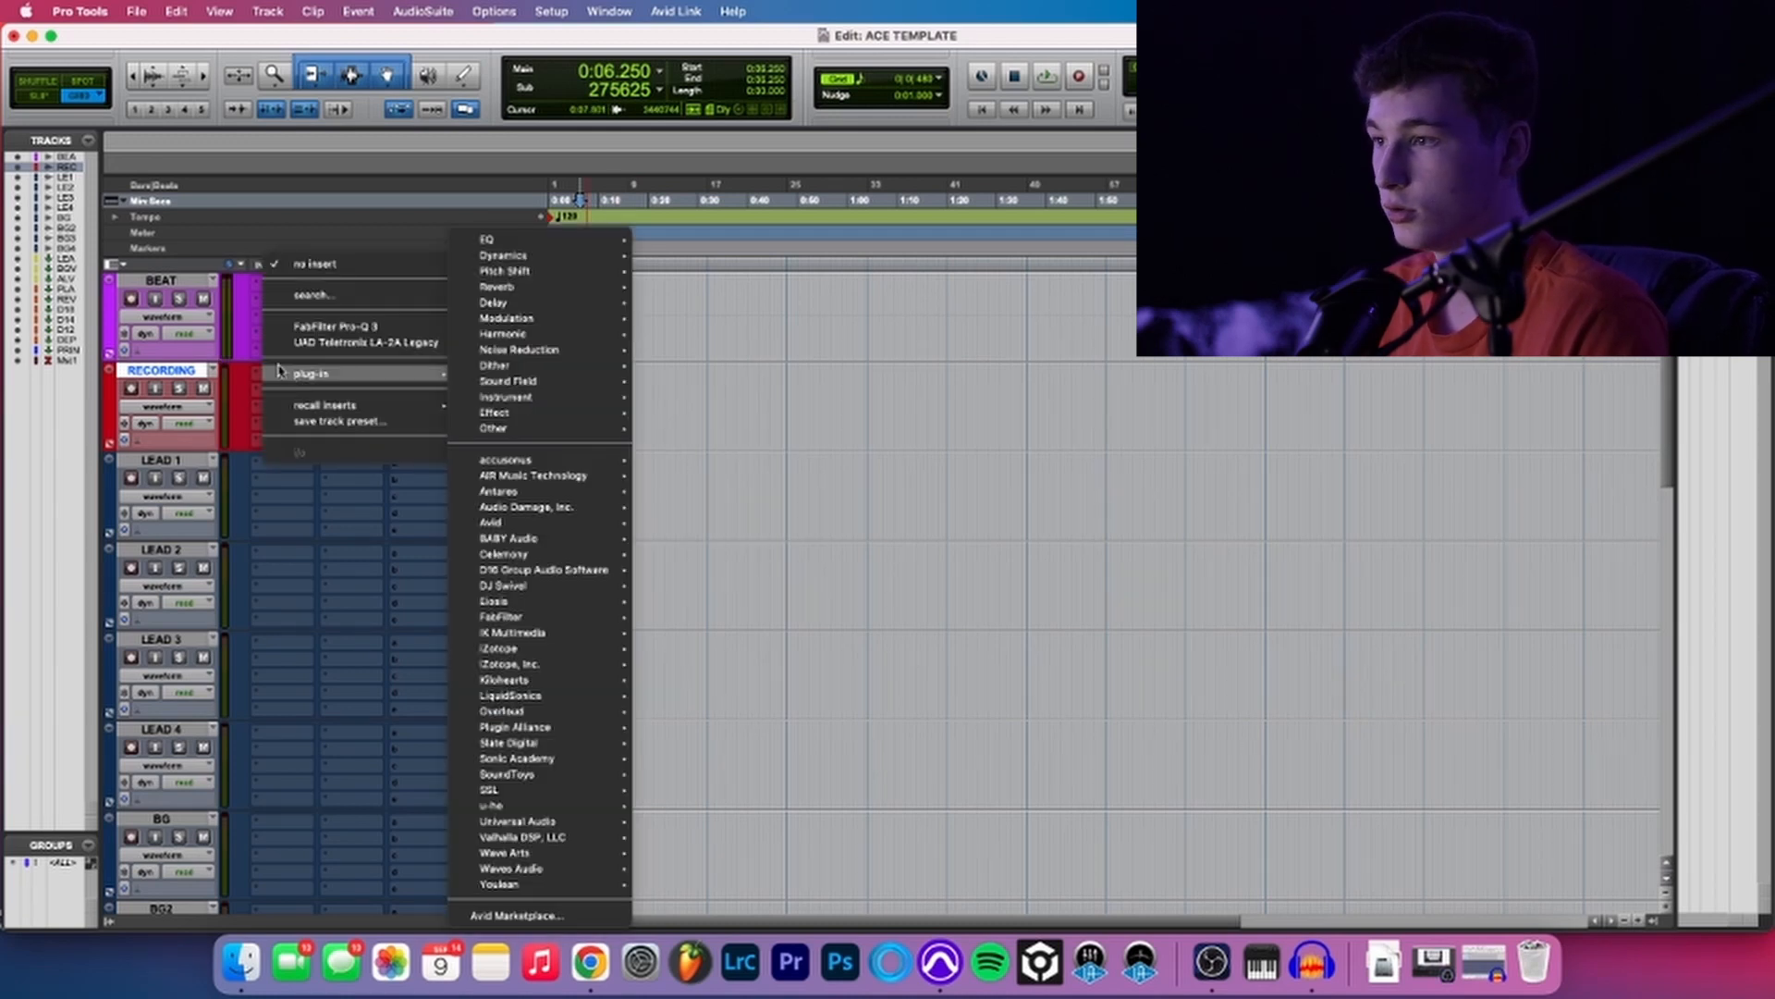
left_click(248, 370)
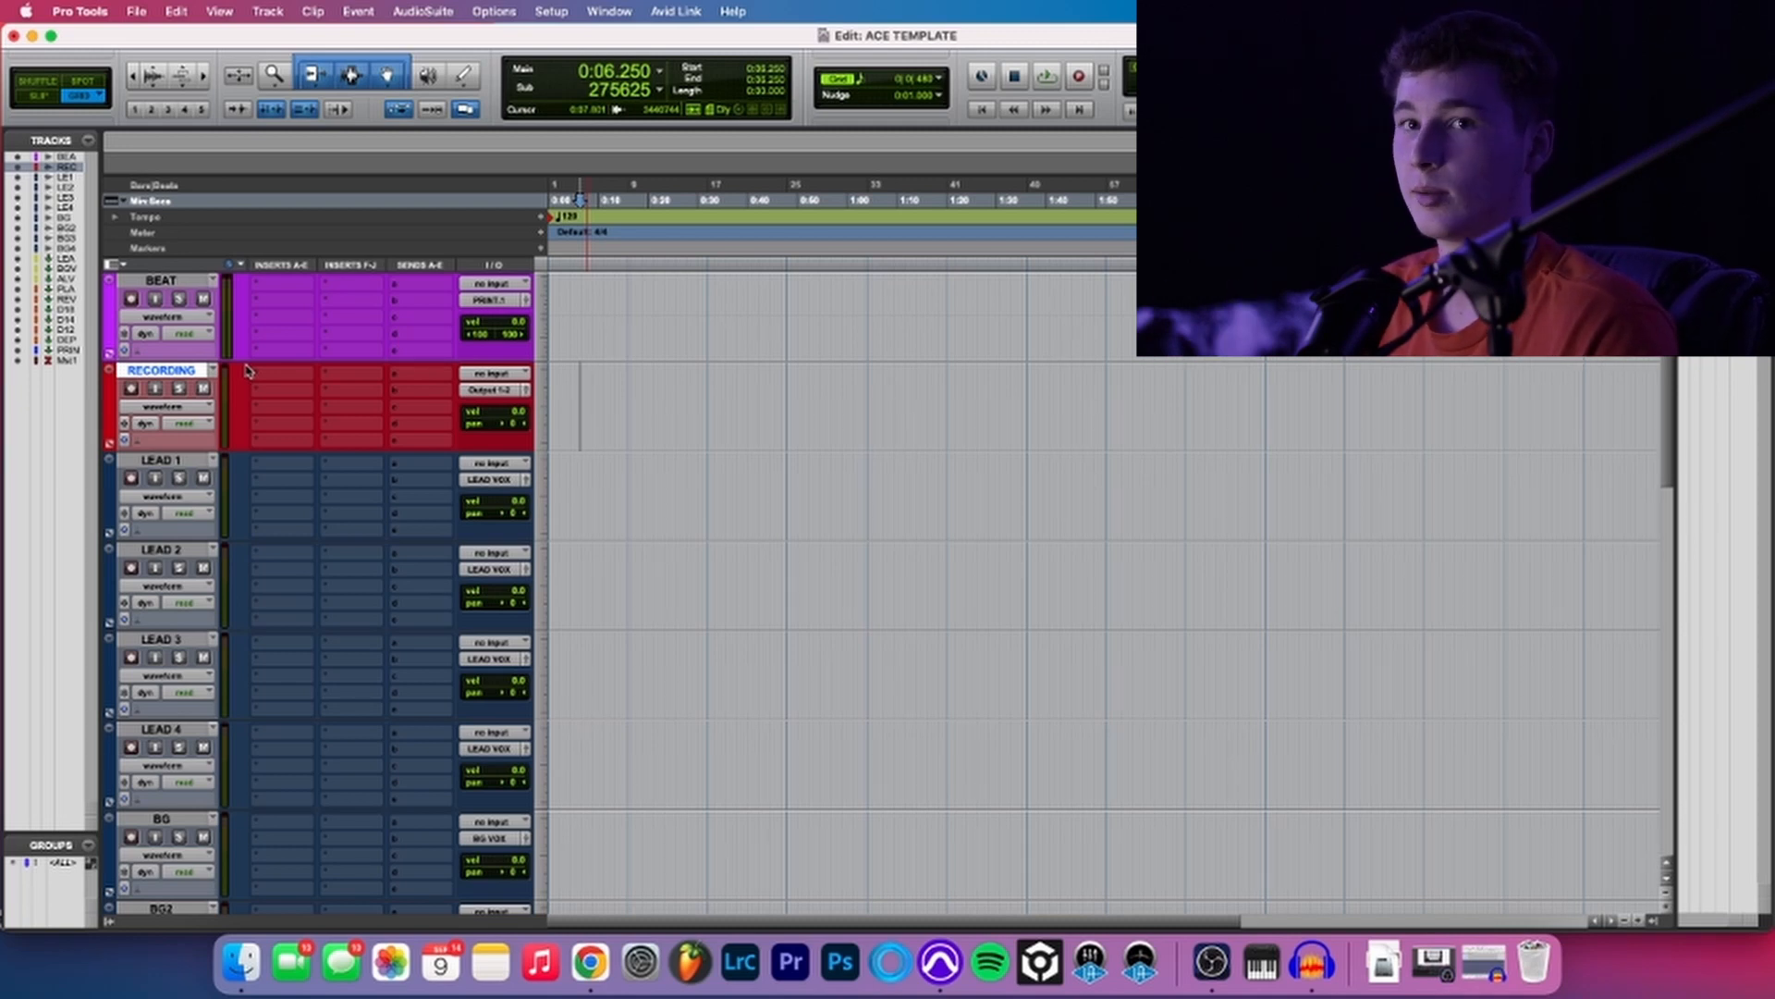
scroll(342, 543, "down", 10)
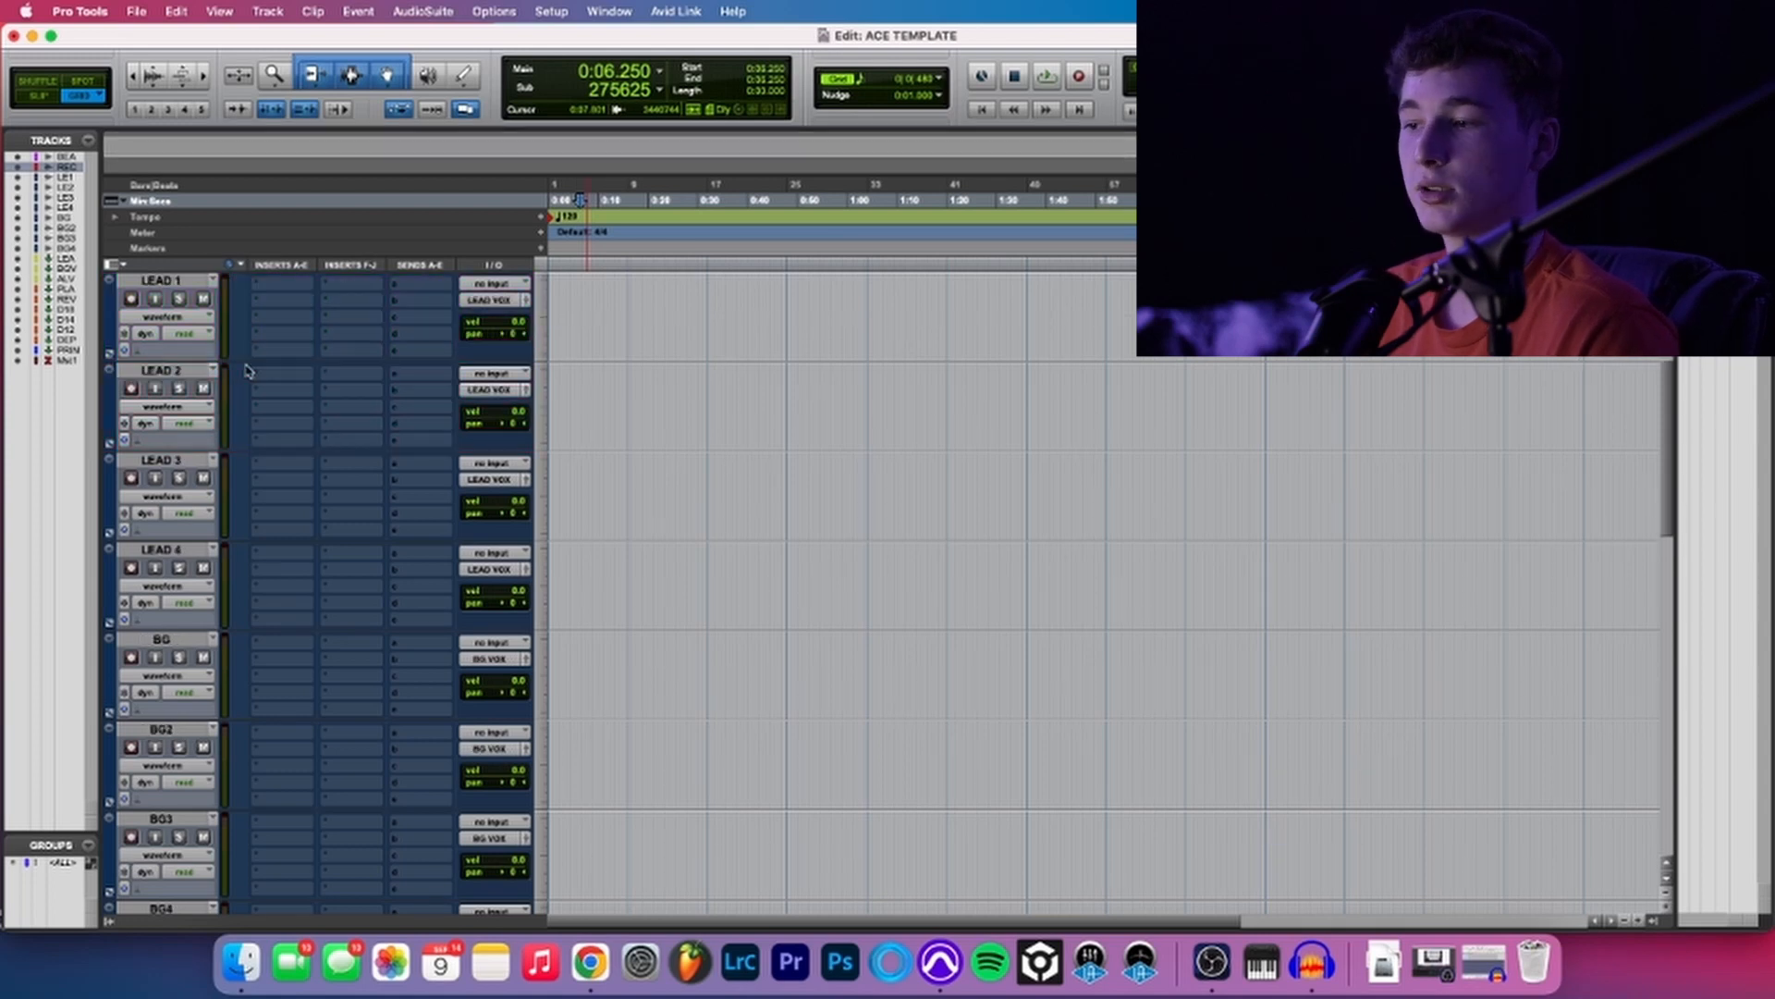